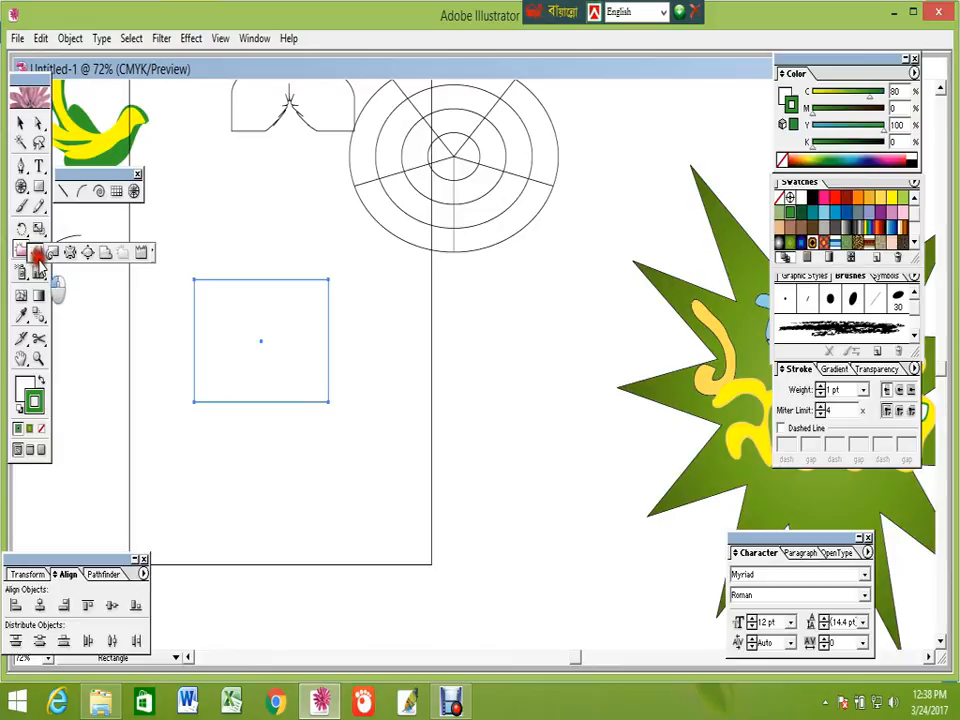
Move the rectangle slightly down and to the right, then give it a lime green fill with a white stroke
click(22, 122)
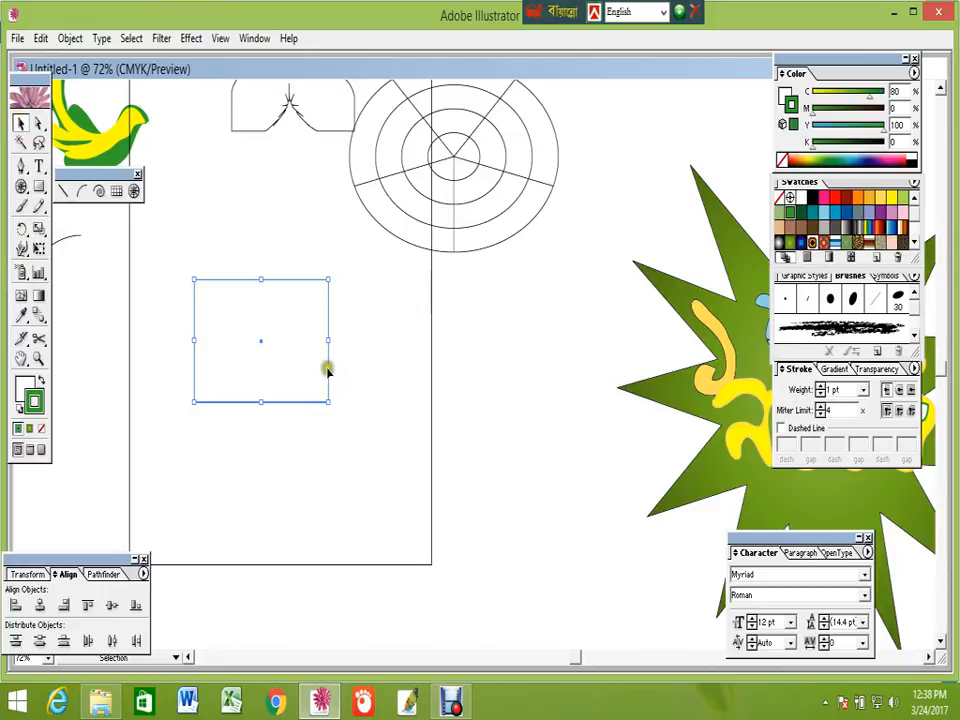
drag(326, 370, 362, 382)
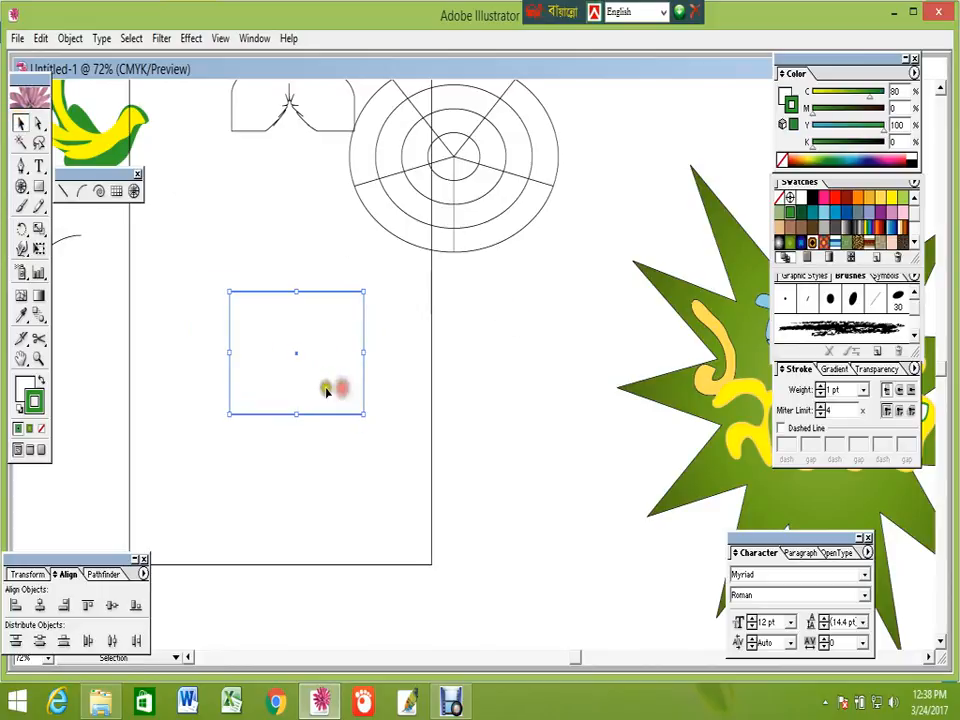
click(22, 250)
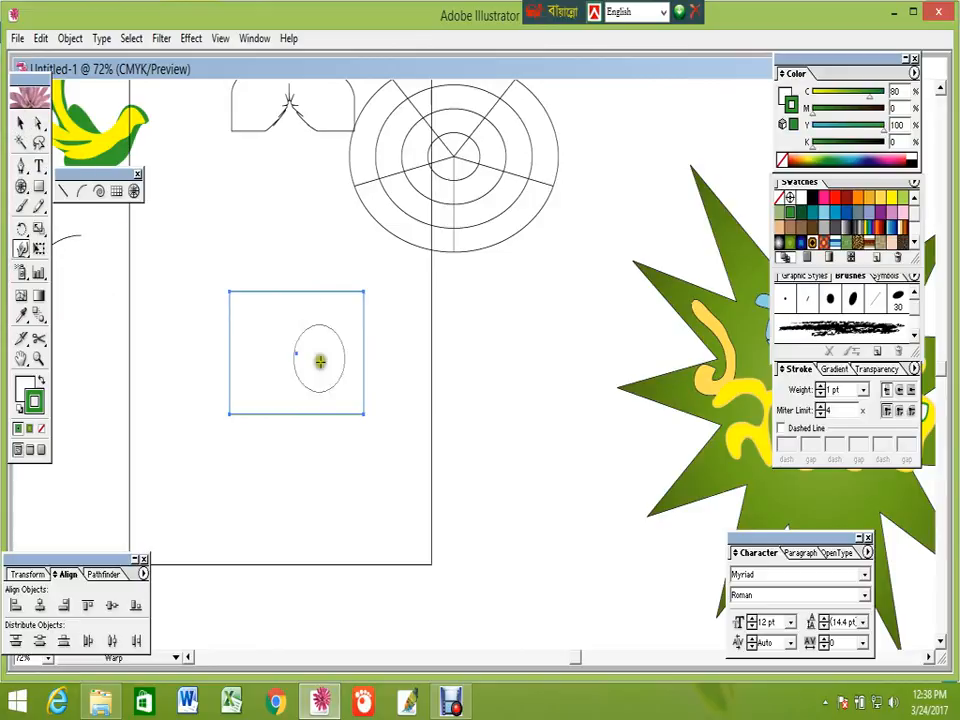
click(20, 122)
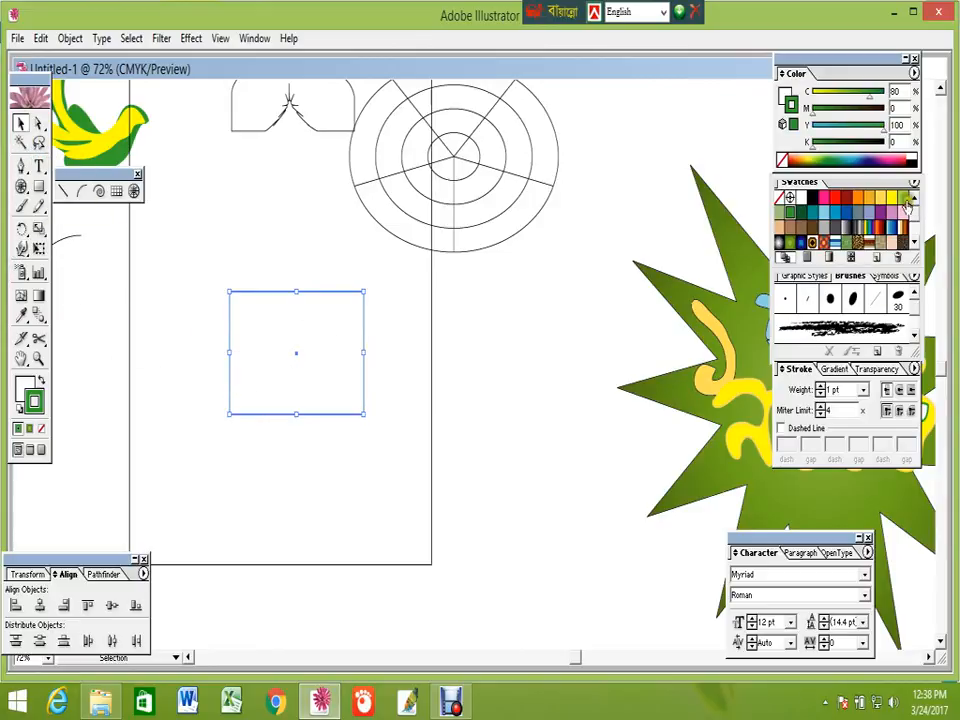
click(906, 203)
click(45, 381)
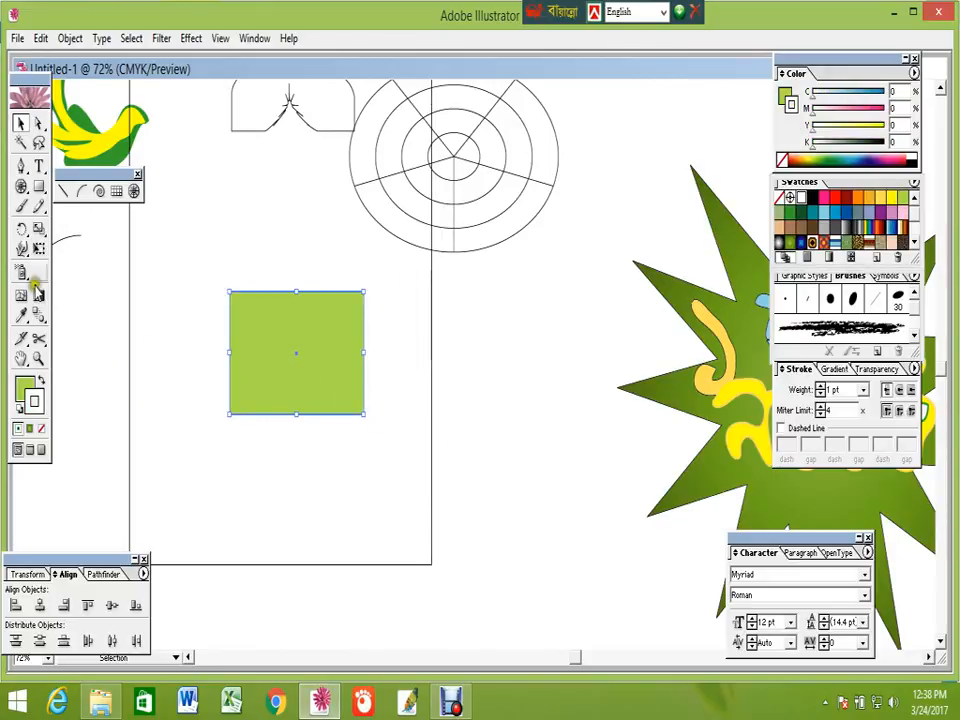
Warp the two bottom corners of the green rectangle downward into a pair of tapering legs
click(22, 248)
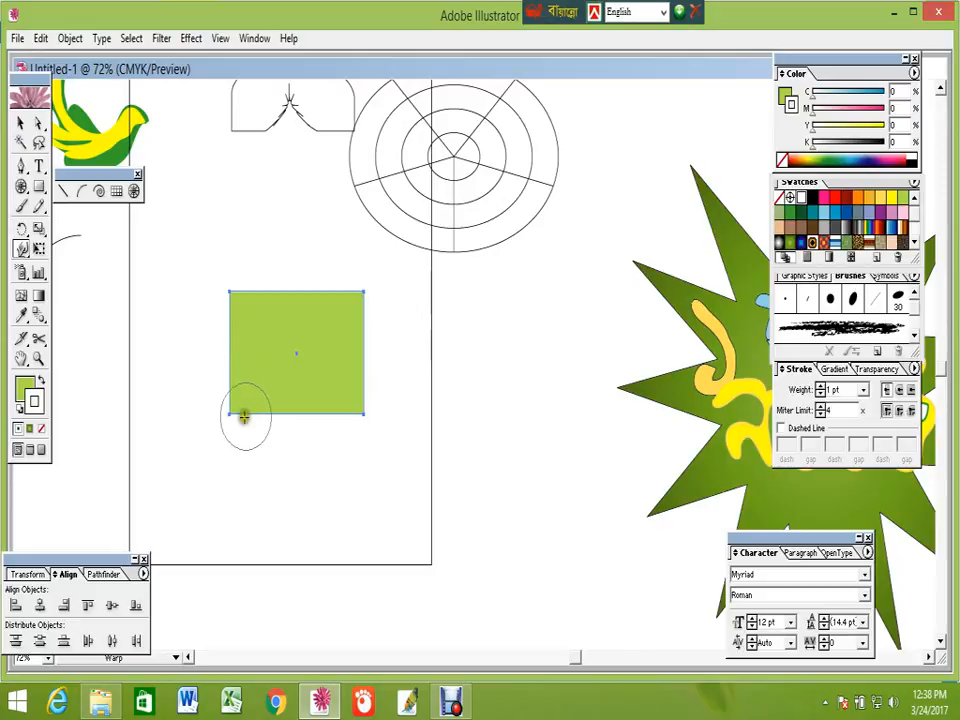
mouse_move(228, 410)
mouse_down()
mouse_move(214, 521)
mouse_move(214, 497)
mouse_up()
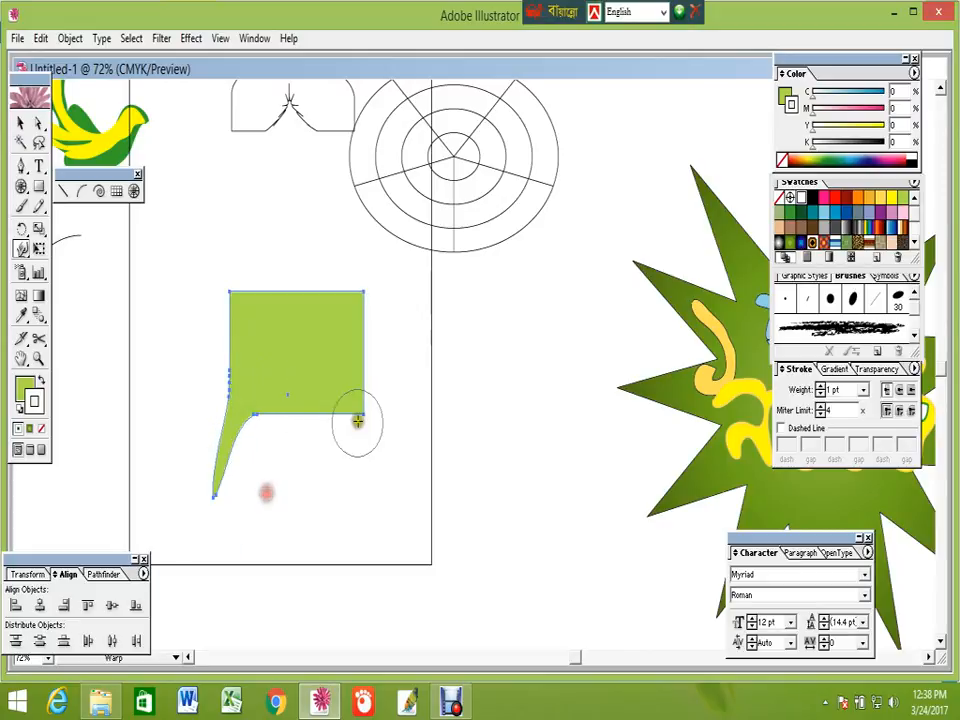
mouse_move(362, 410)
mouse_down()
mouse_move(364, 529)
mouse_move(364, 465)
mouse_move(364, 521)
mouse_move(355, 462)
mouse_move(364, 549)
mouse_move(364, 514)
mouse_up()
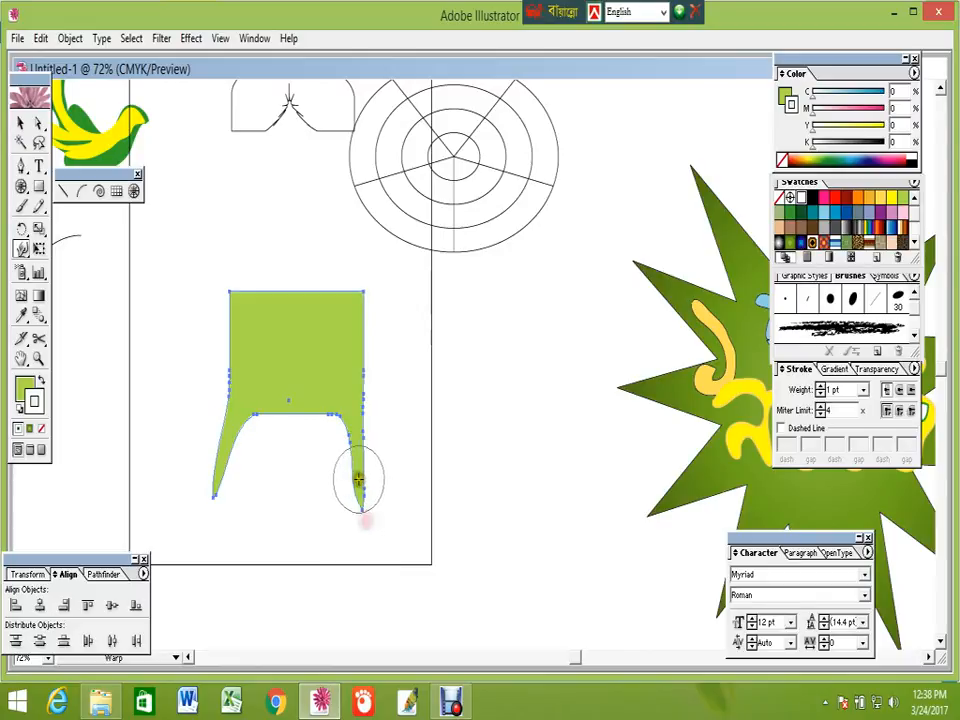
Lengthen the legs and warp notches into the shape's bottom middle, top middle and both sides to form crotch, neck and waist
mouse_move(224, 484)
mouse_down()
mouse_move(213, 557)
mouse_move(290, 408)
mouse_move(279, 371)
mouse_up()
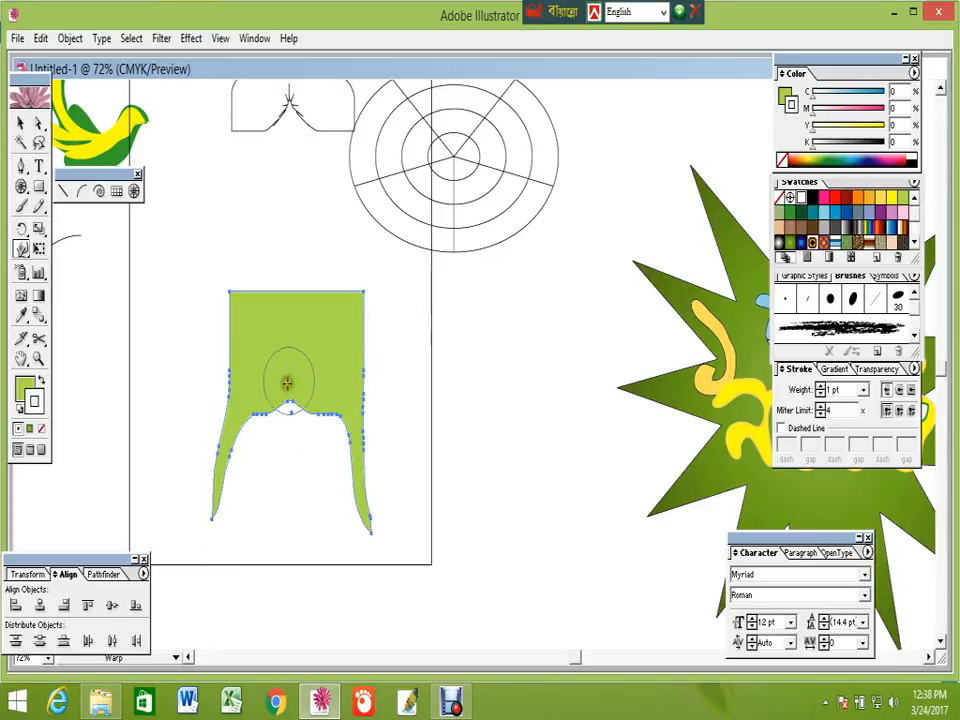
mouse_move(288, 297)
mouse_down()
mouse_move(296, 294)
mouse_move(298, 317)
mouse_move(285, 349)
mouse_move(253, 350)
mouse_move(375, 343)
mouse_move(364, 358)
mouse_move(366, 347)
mouse_move(341, 352)
mouse_up()
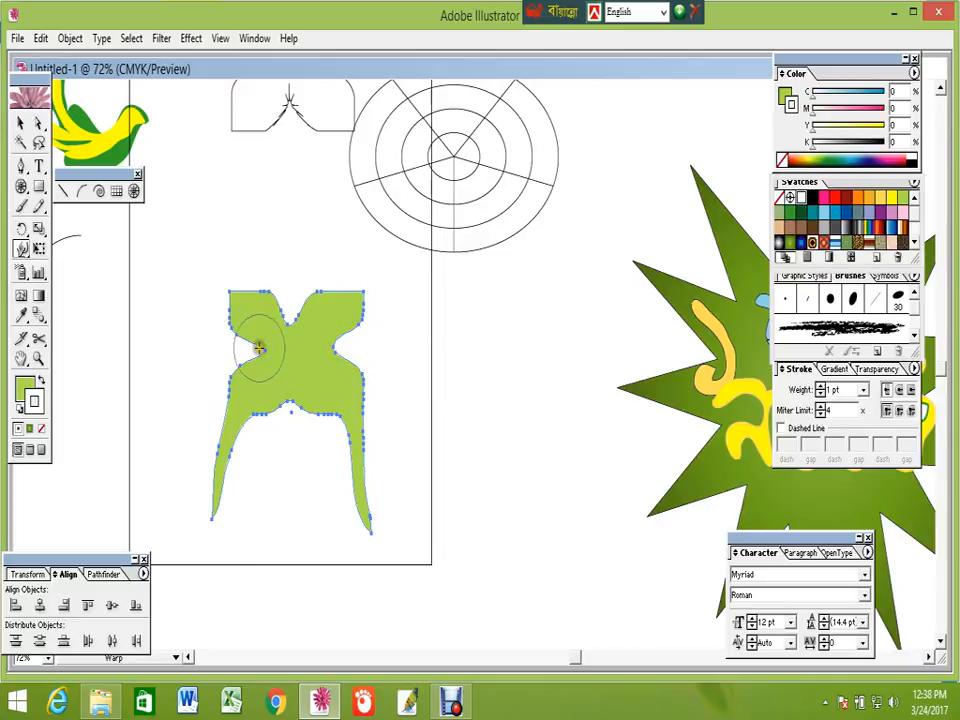
drag(257, 343, 275, 351)
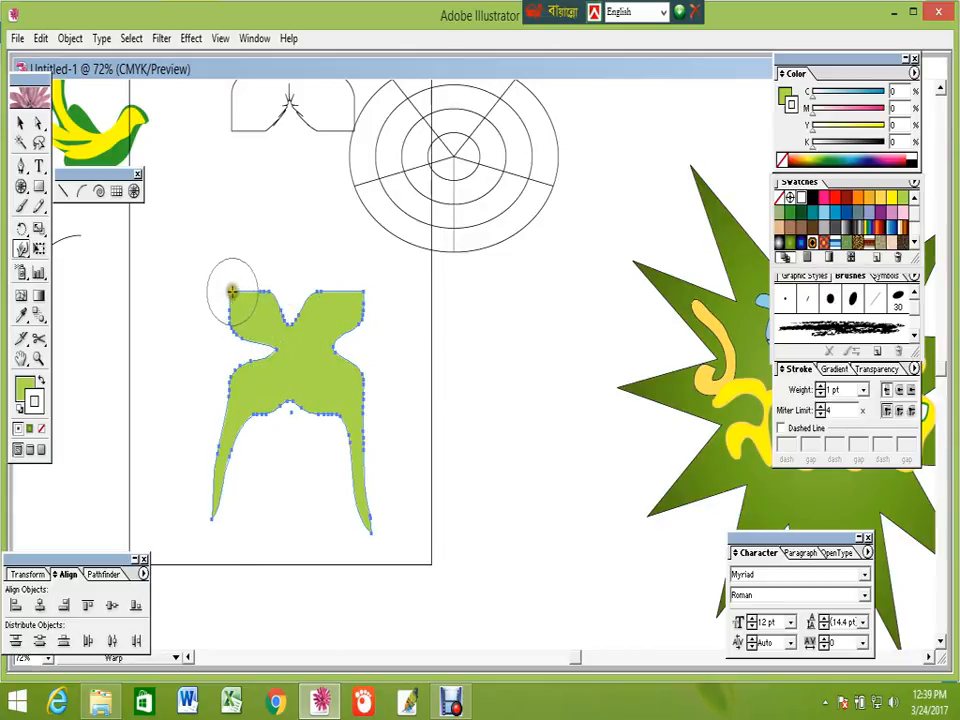
Warp the two upper corners of the body outward and down into curved, tapering arms
mouse_move(231, 291)
mouse_down()
mouse_move(156, 334)
mouse_move(176, 345)
mouse_up()
mouse_move(229, 313)
mouse_down()
mouse_move(178, 313)
mouse_move(197, 339)
mouse_move(154, 379)
mouse_move(156, 334)
mouse_move(160, 399)
mouse_move(168, 349)
mouse_move(172, 413)
mouse_up()
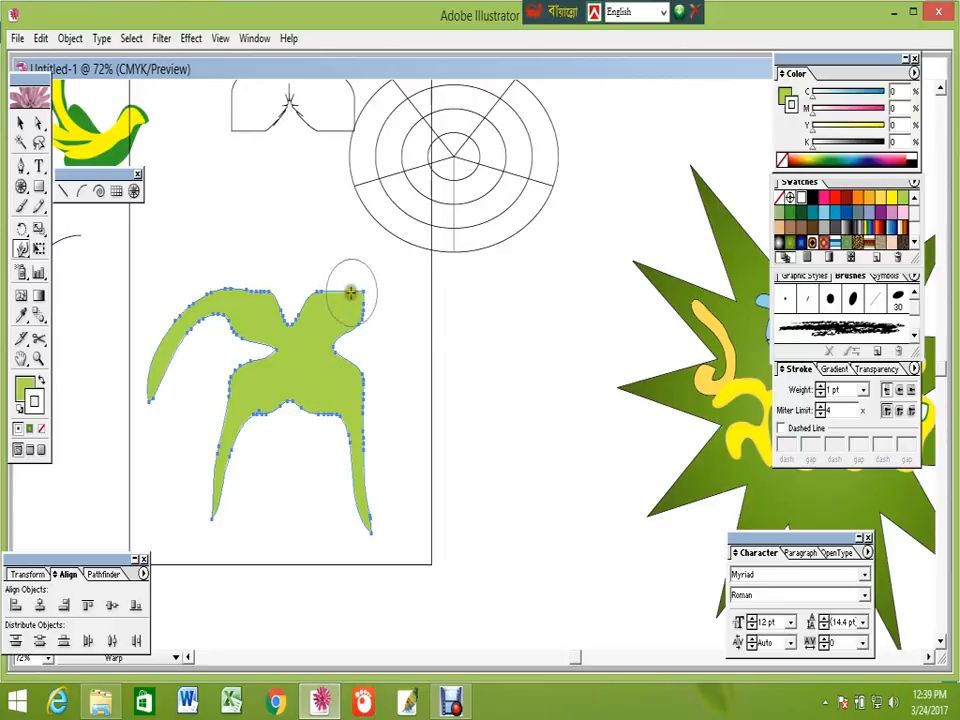
drag(351, 292, 403, 356)
drag(367, 303, 427, 389)
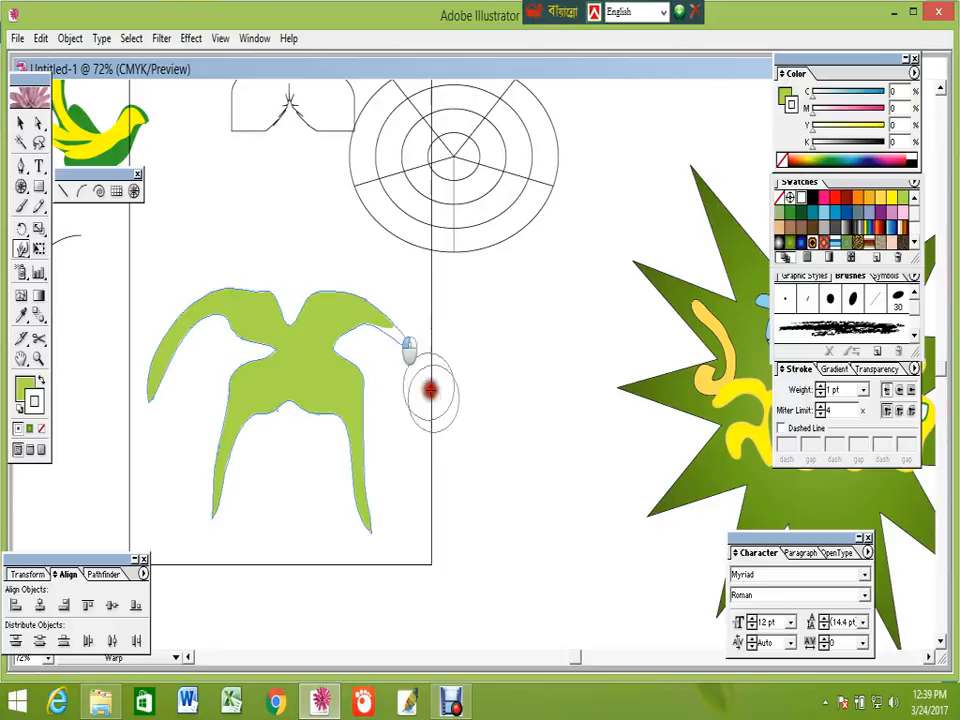
mouse_move(401, 336)
mouse_down()
mouse_move(431, 411)
mouse_move(420, 386)
mouse_move(450, 407)
mouse_up()
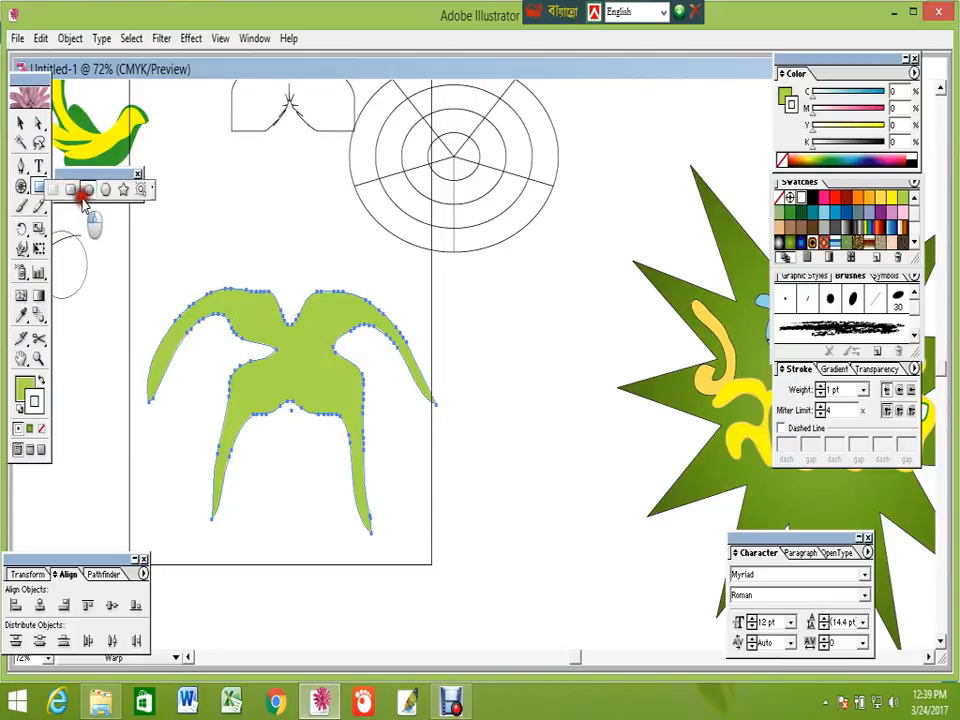
Draw an upright green ellipse as the head, centred just above the figure's shoulders, and deselect it
click(98, 190)
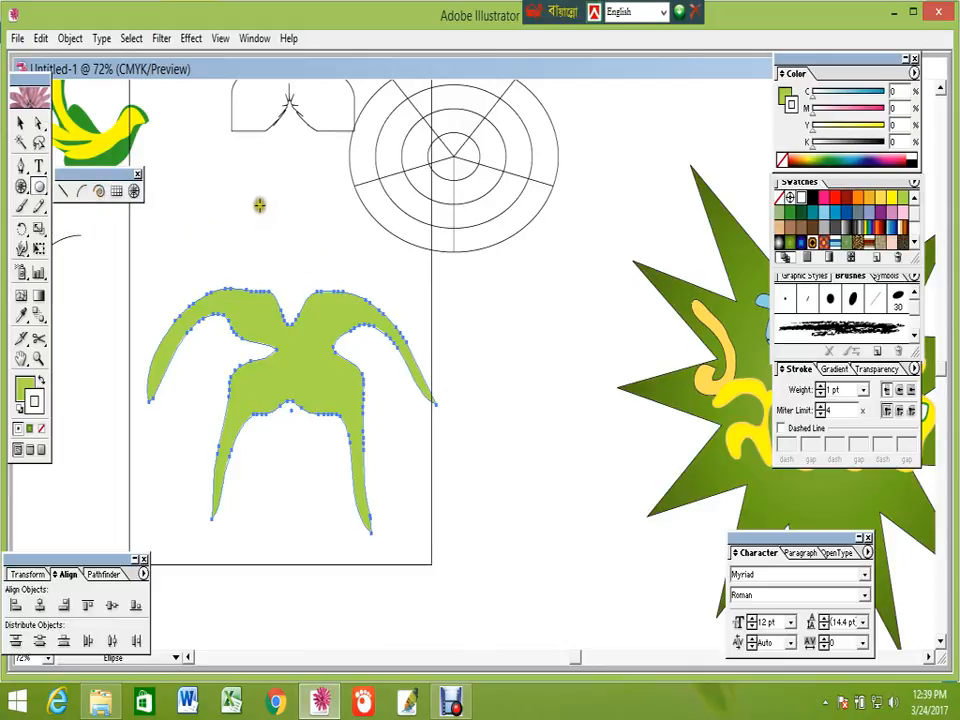
drag(259, 205, 326, 293)
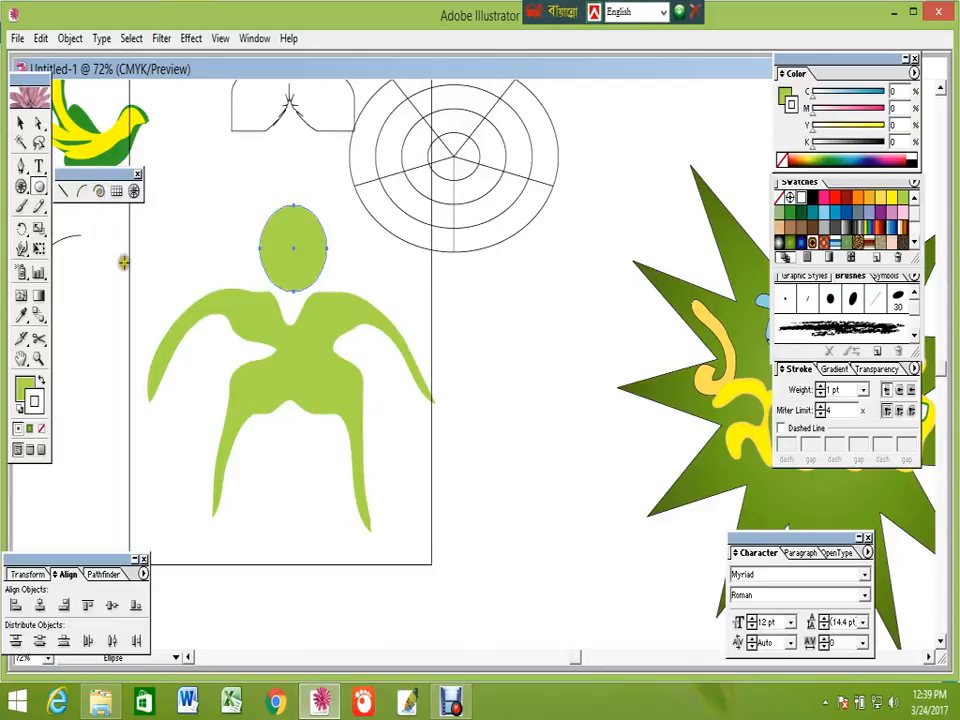
click(22, 122)
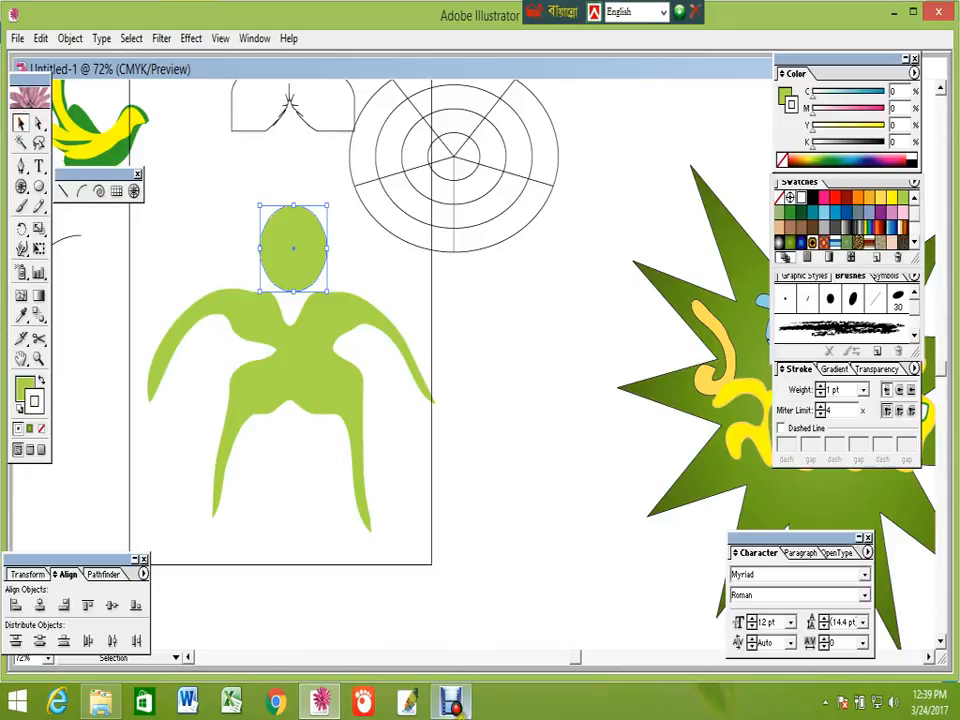
click(452, 700)
click(384, 566)
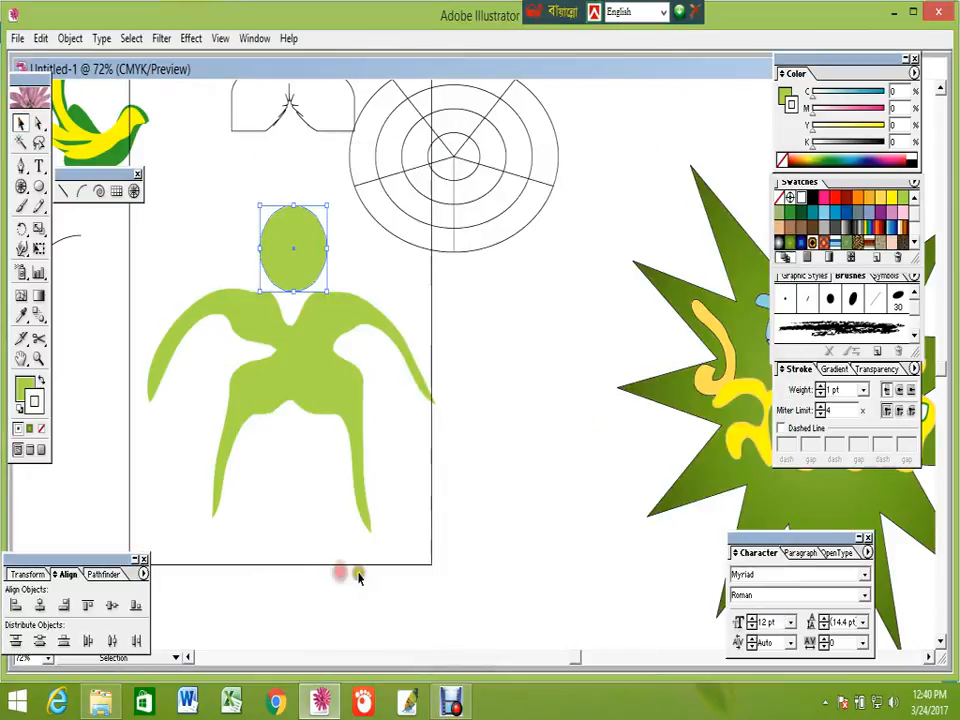
click(481, 483)
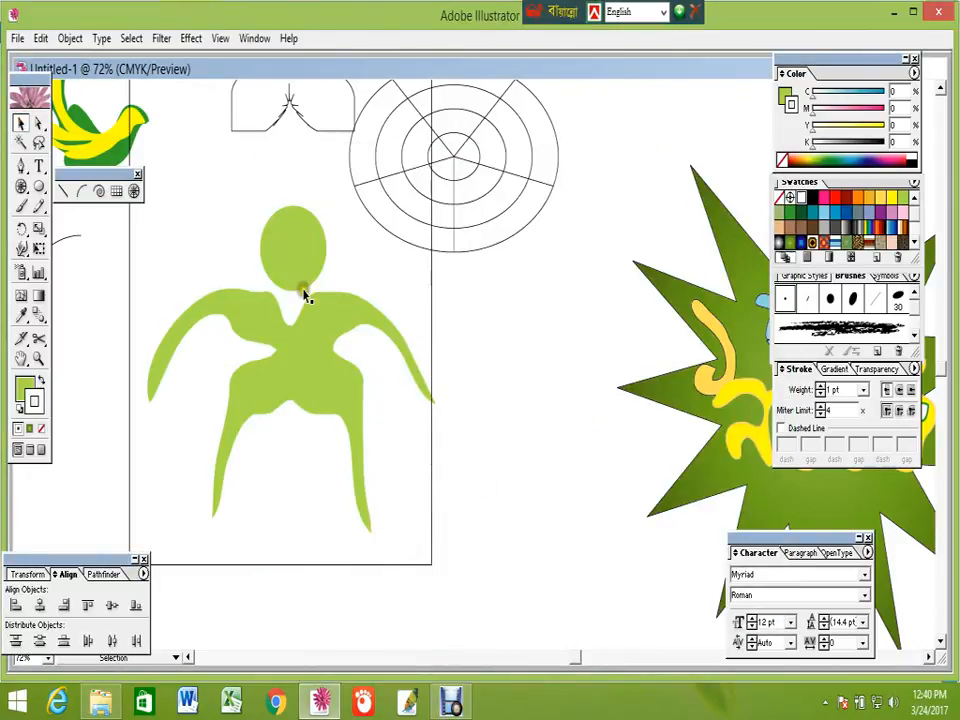
Draw a lime green rectangle in the empty area between the figure and the starburst
click(306, 368)
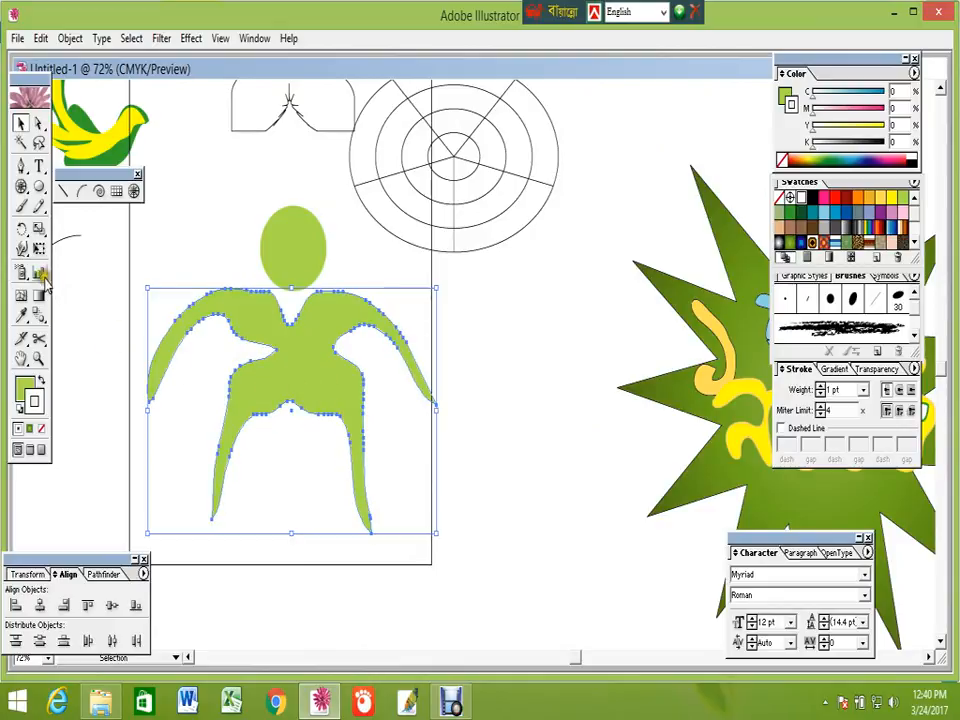
click(22, 249)
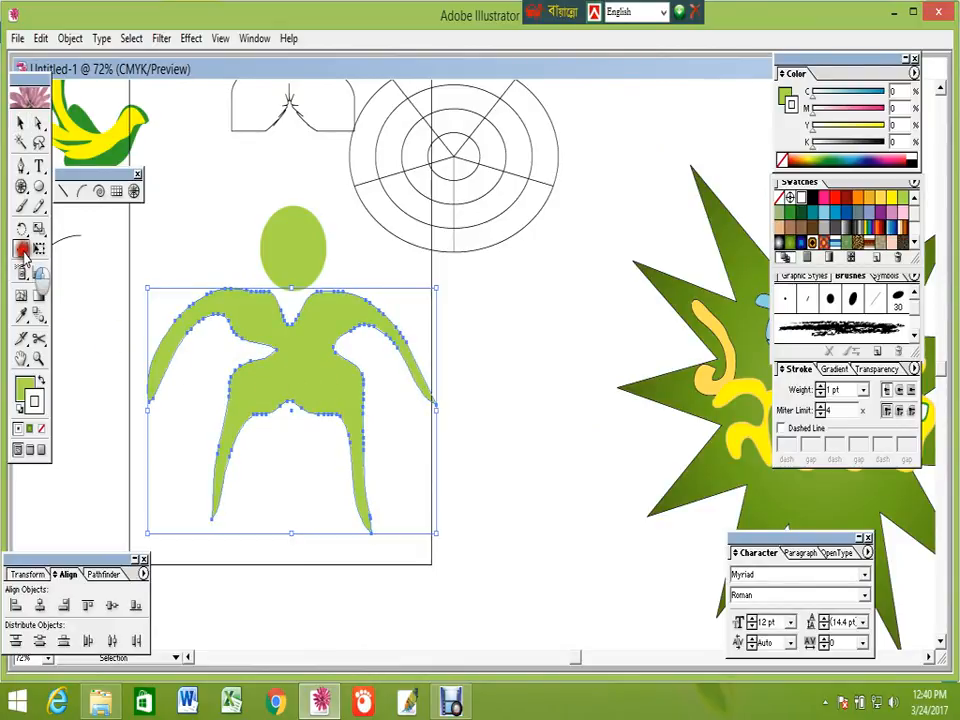
mouse_move(40, 187)
mouse_down()
mouse_move(75, 186)
mouse_move(47, 188)
mouse_up()
drag(491, 333, 603, 470)
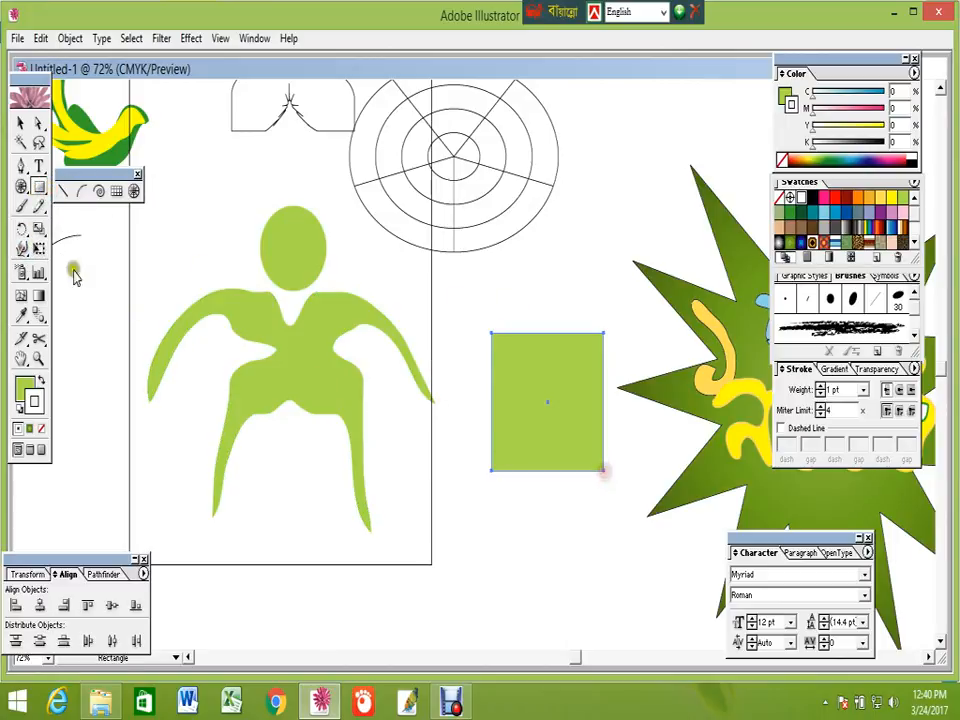
double_click(23, 250)
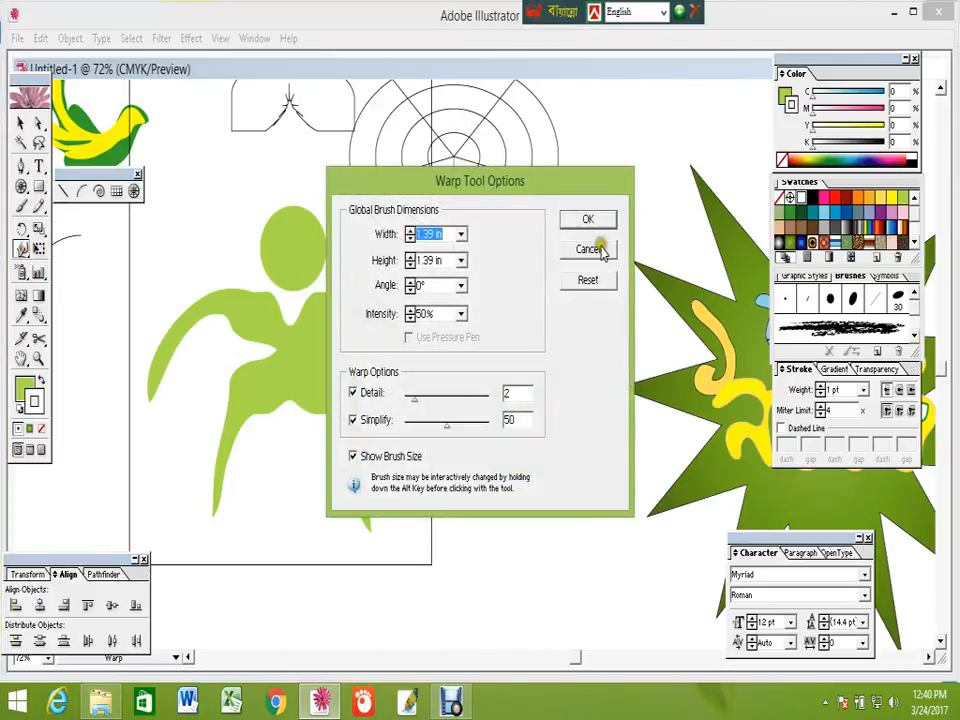
click(599, 249)
Curl all four corners of the new green rectangle into spirals with the Twirl tool
drag(23, 250, 55, 258)
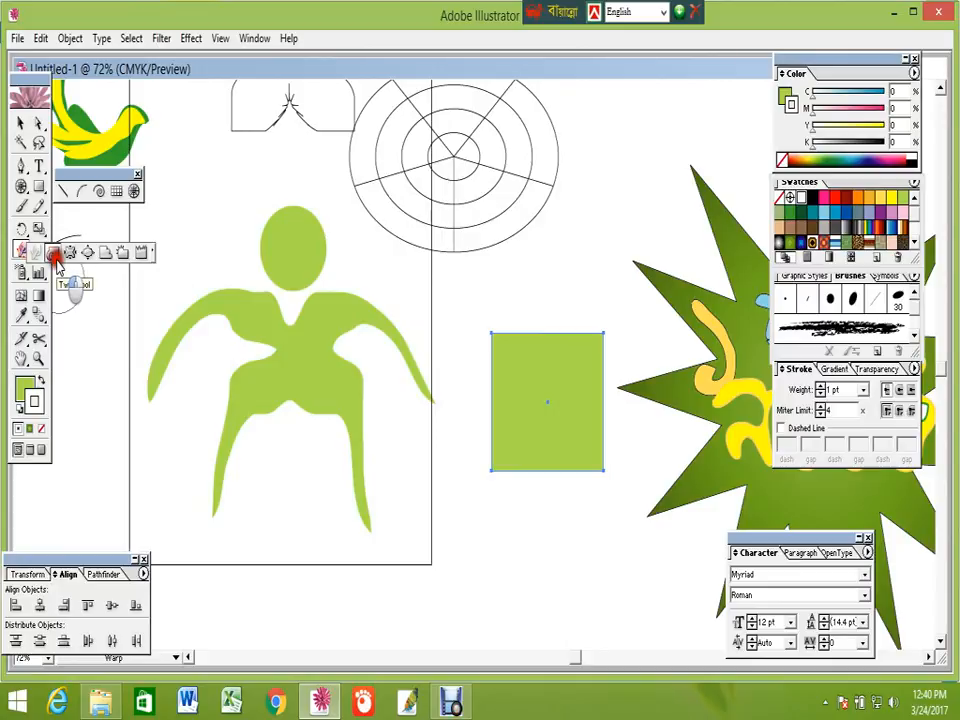
drag(55, 258, 57, 257)
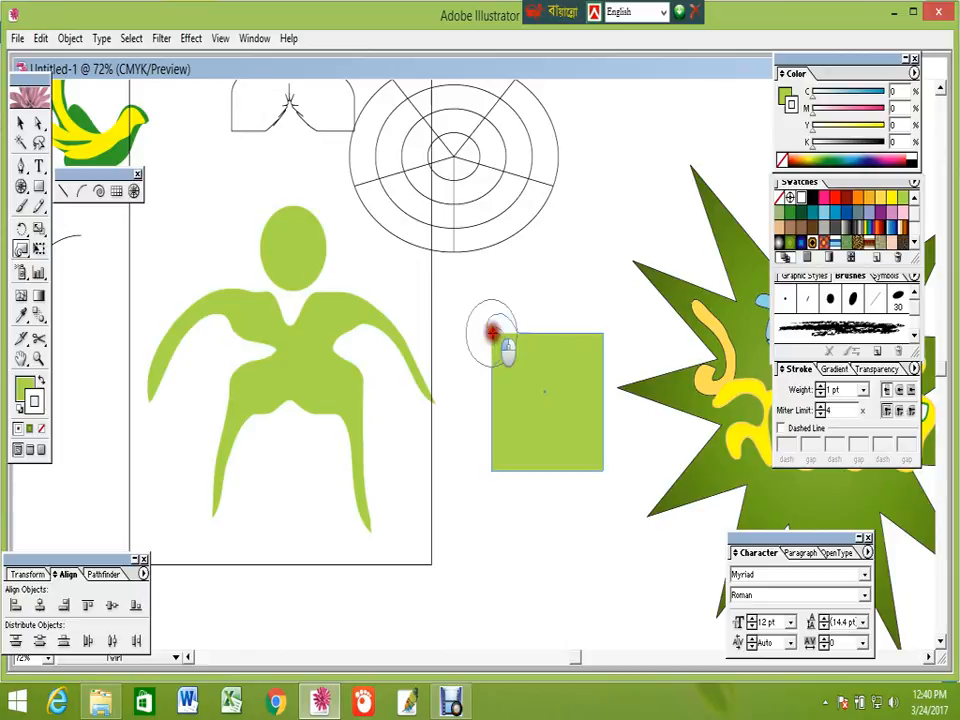
drag(491, 333, 491, 332)
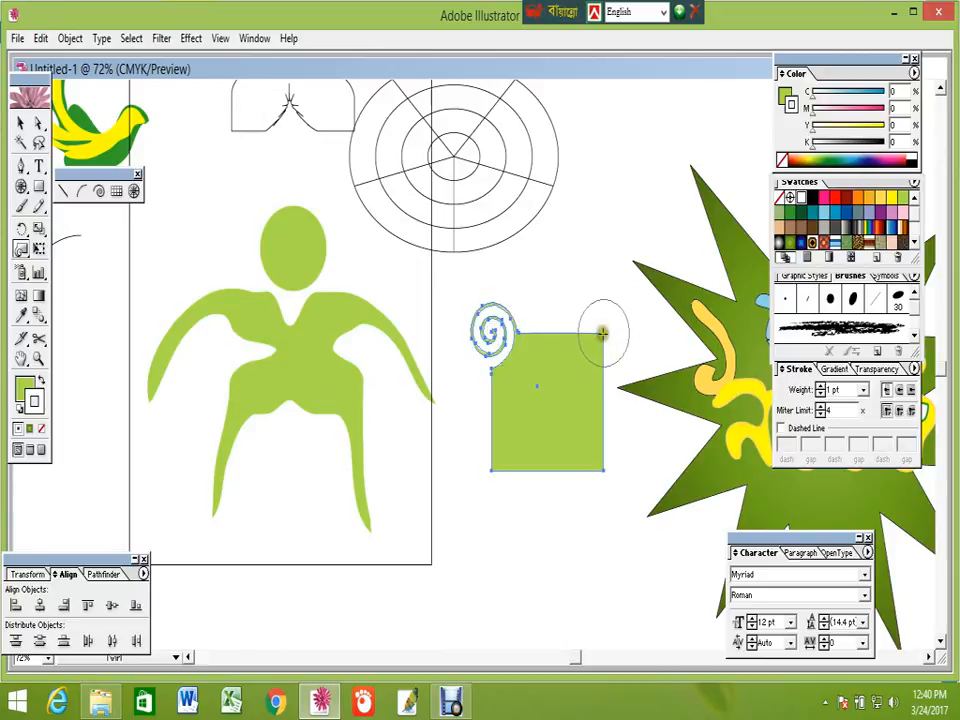
drag(603, 334, 604, 332)
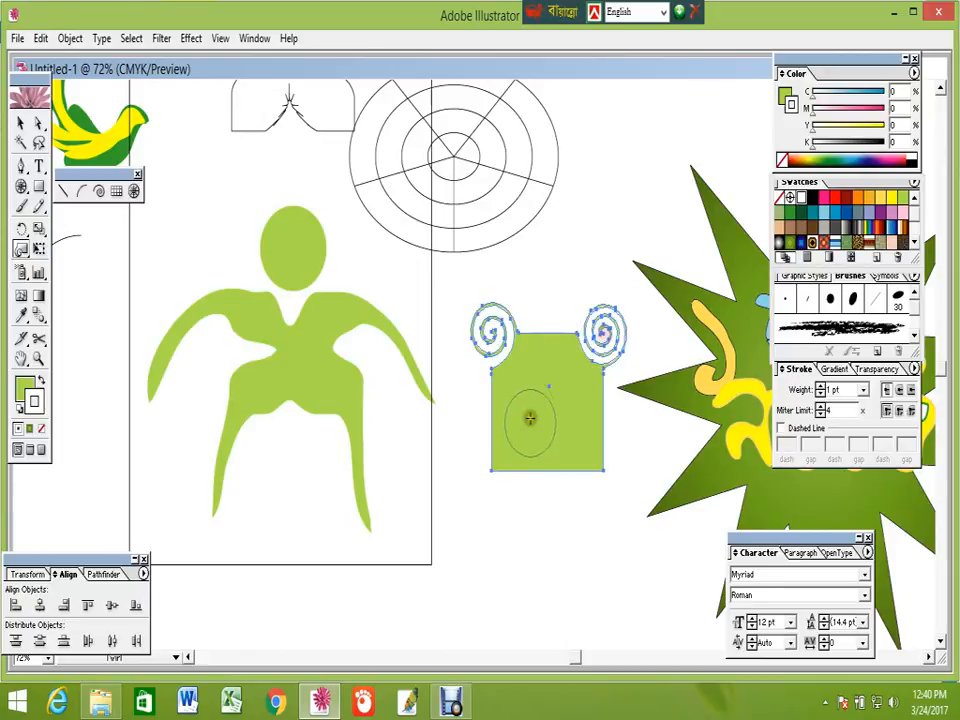
drag(493, 470, 491, 467)
drag(604, 469, 604, 465)
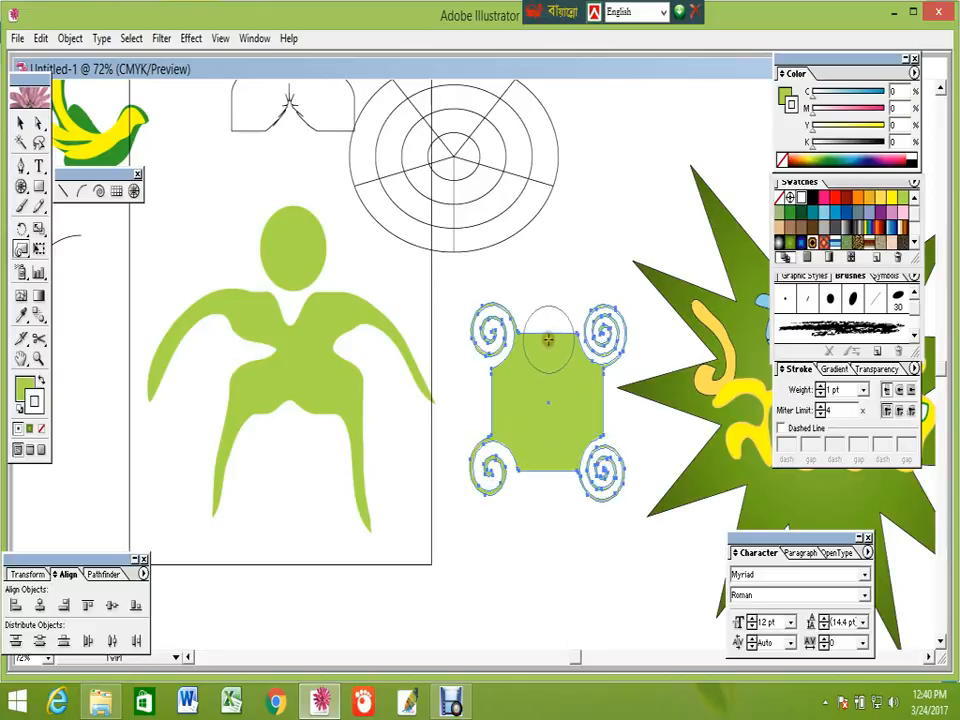
Twirl spirals into the midpoints of the rectangle's top, left, right and bottom edges
drag(548, 338, 548, 338)
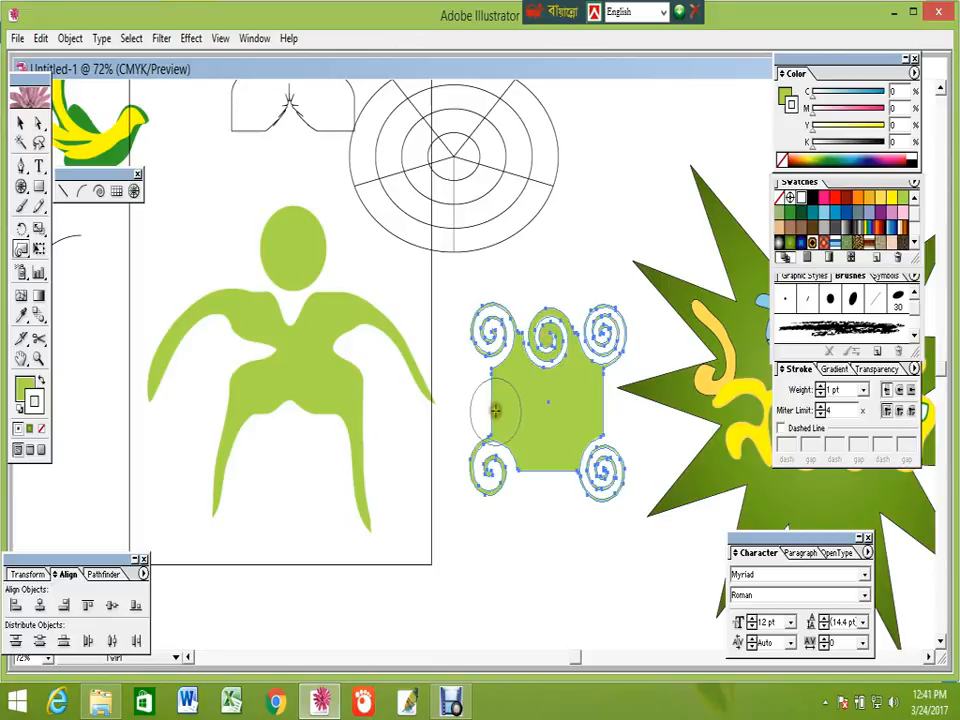
drag(491, 400, 491, 400)
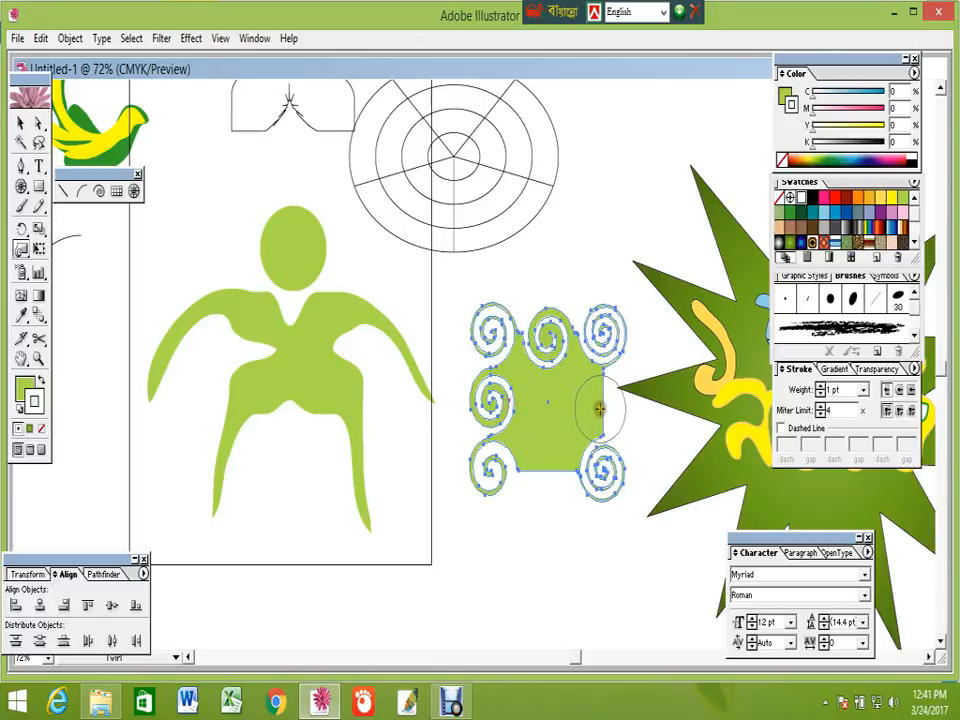
drag(601, 401, 601, 401)
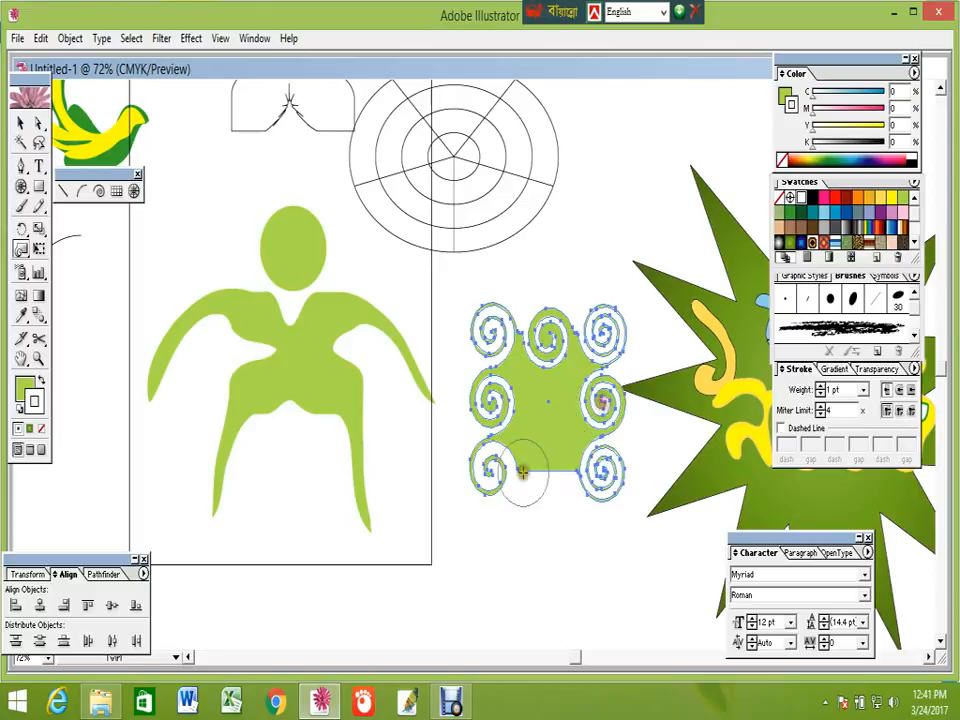
drag(543, 470, 543, 470)
drag(547, 404, 547, 404)
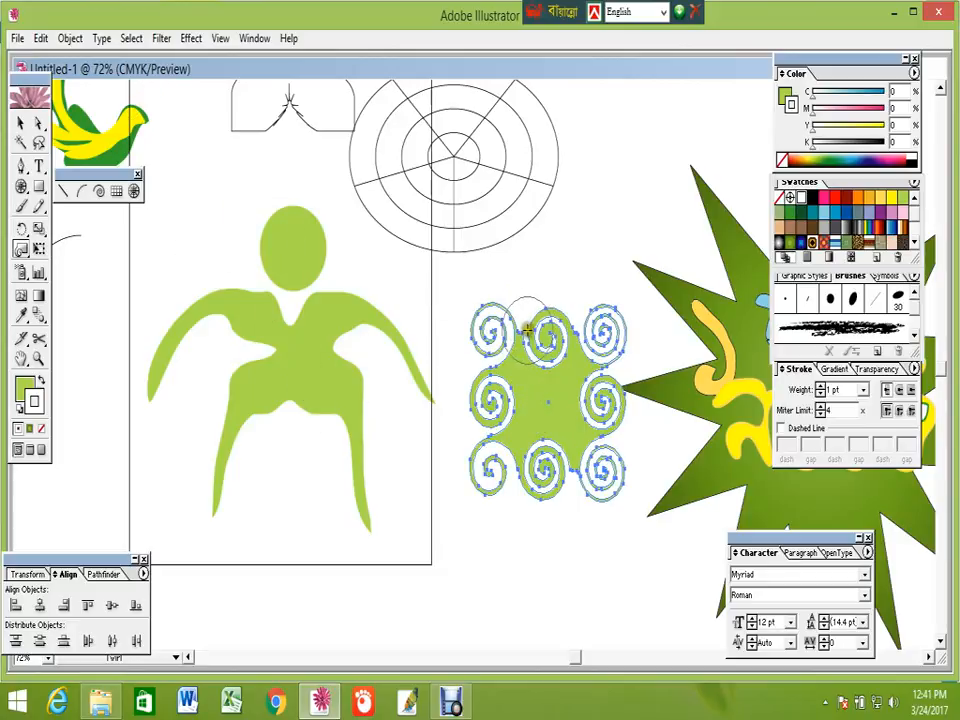
Twirl extra spirals between the existing ones along the ornament's top, left, right and bottom edges, and deselect it
drag(519, 333, 519, 333)
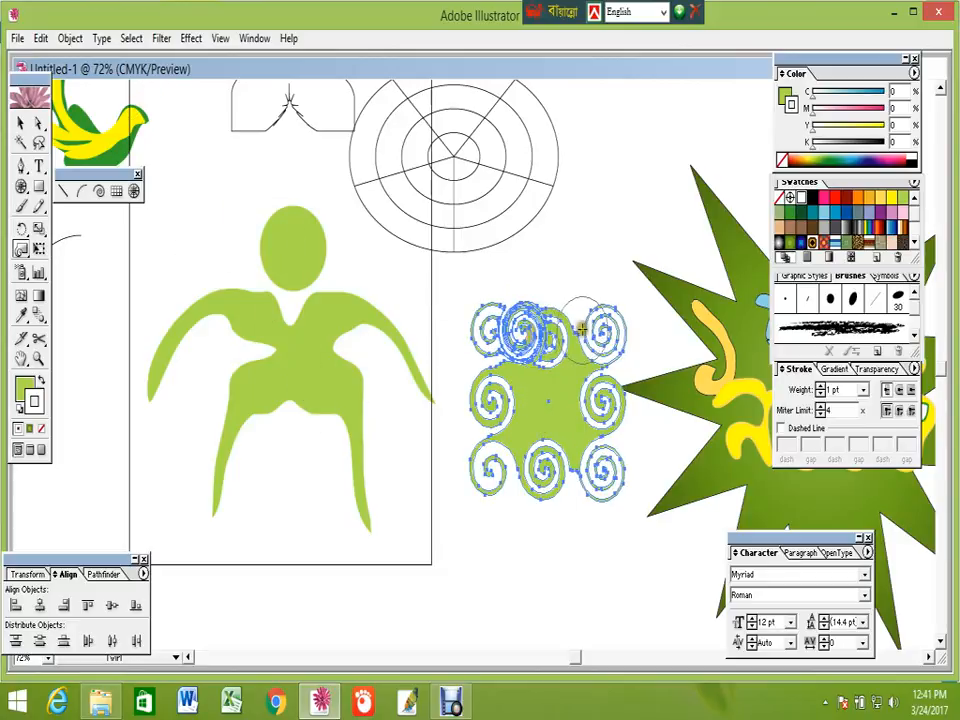
drag(580, 333, 580, 333)
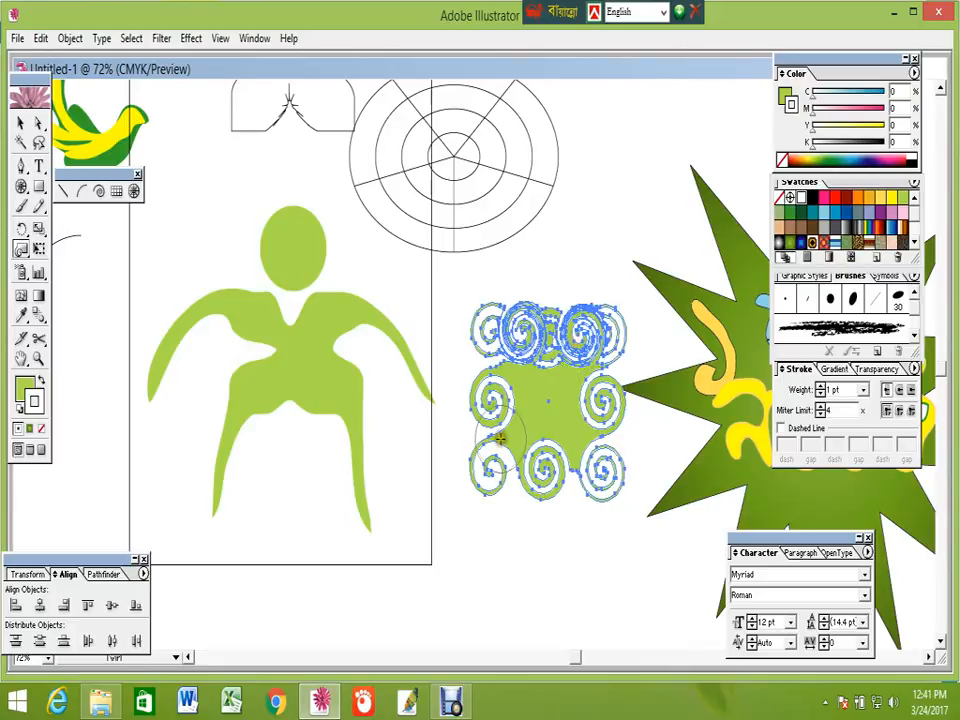
drag(495, 435, 495, 435)
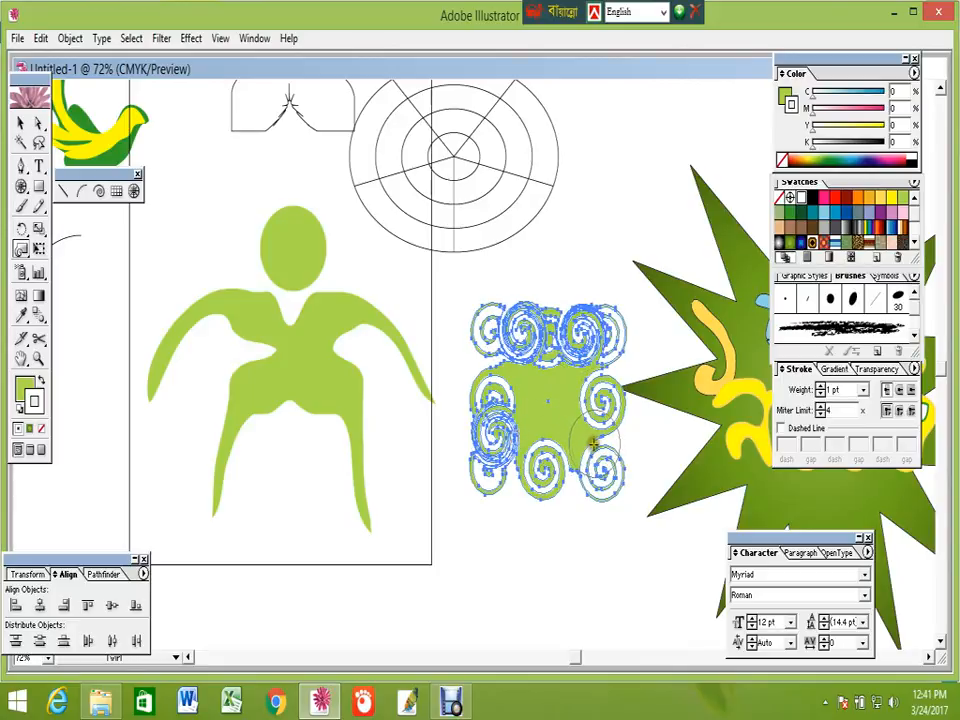
drag(596, 437, 596, 438)
drag(530, 454, 530, 454)
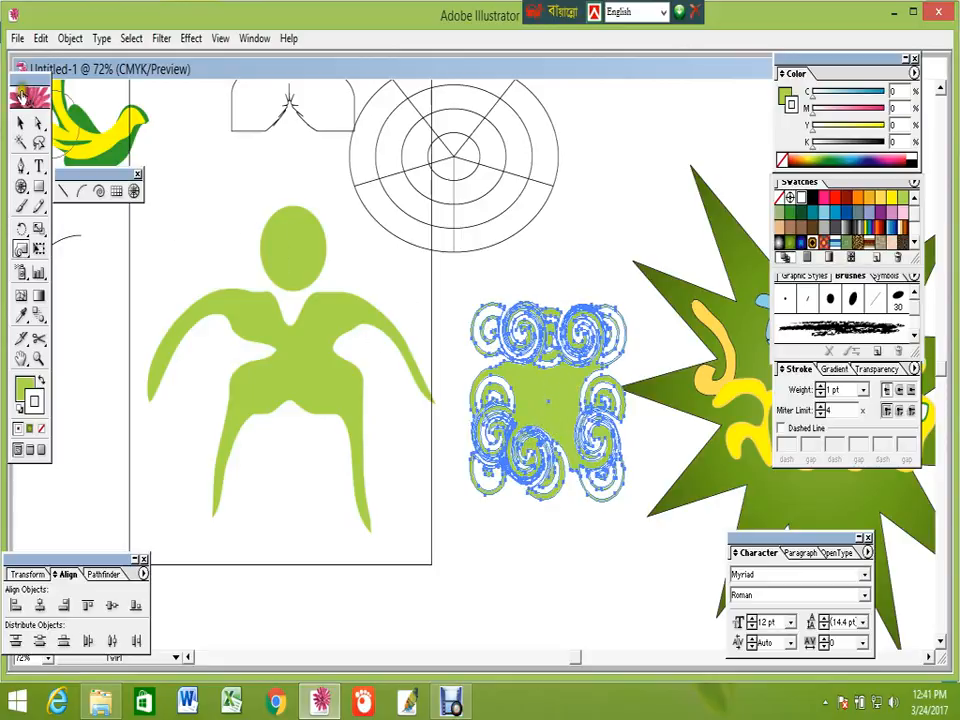
click(23, 123)
click(527, 546)
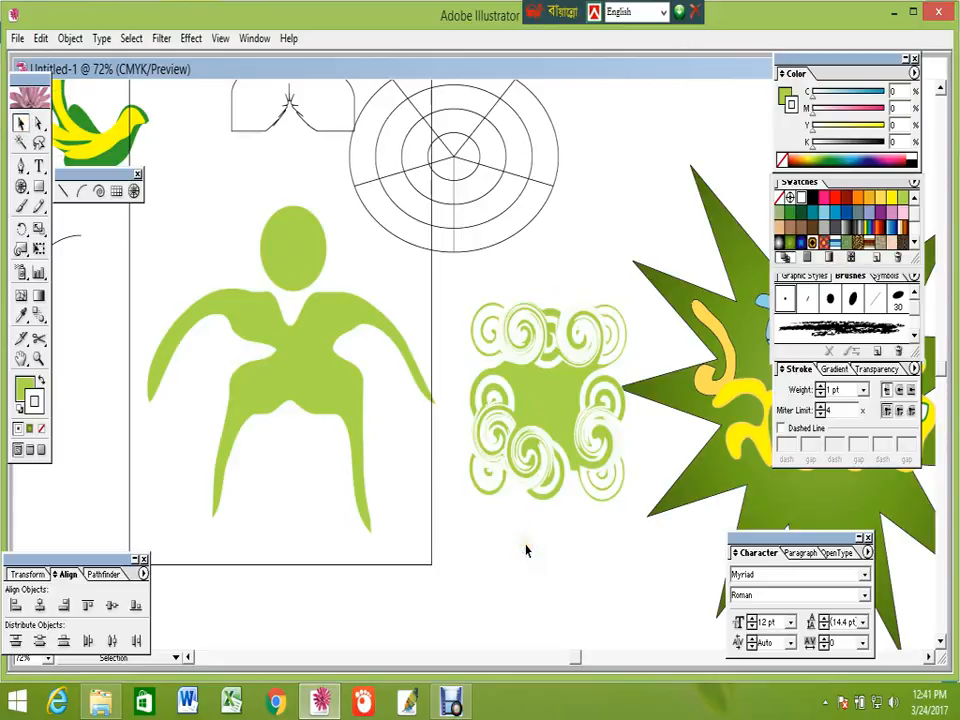
click(540, 440)
click(559, 546)
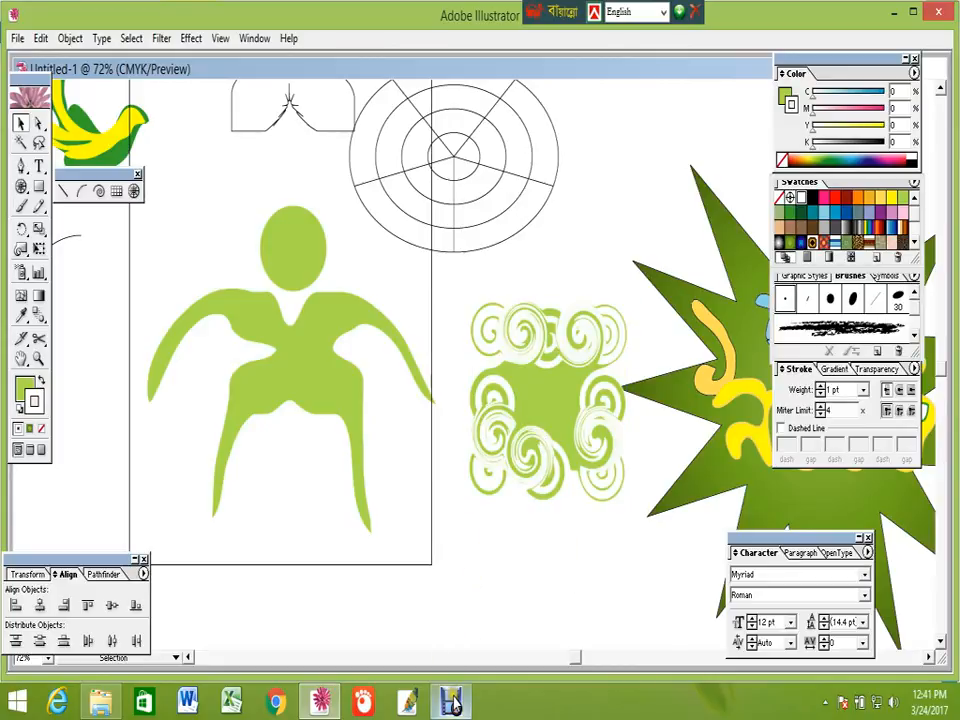
click(540, 440)
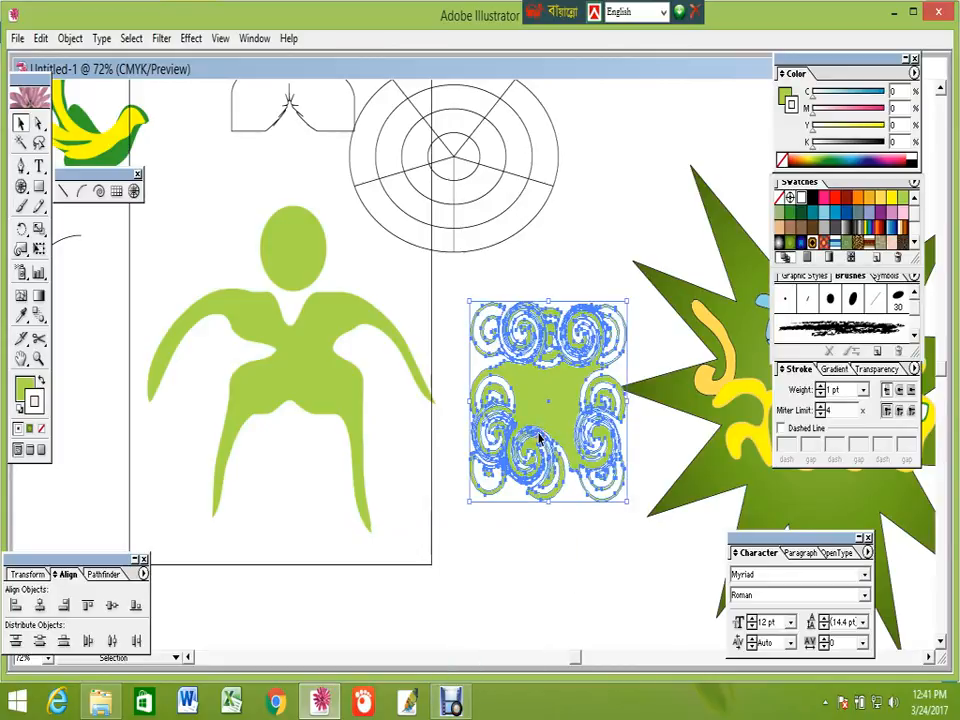
drag(23, 253, 58, 258)
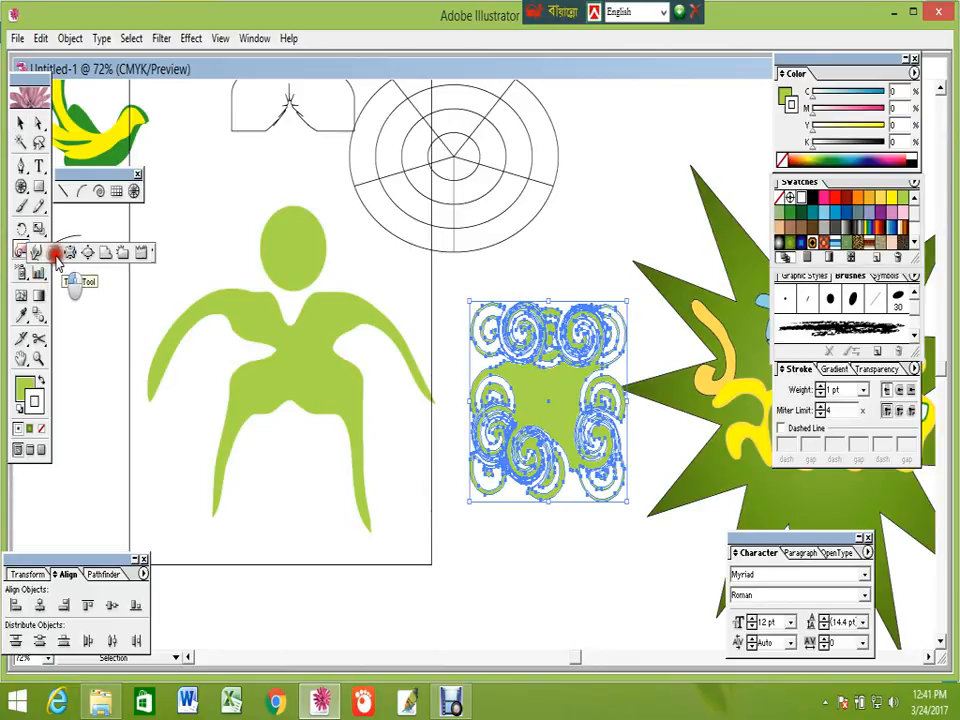
mouse_move(57, 258)
mouse_down()
mouse_move(38, 256)
mouse_move(66, 256)
mouse_up()
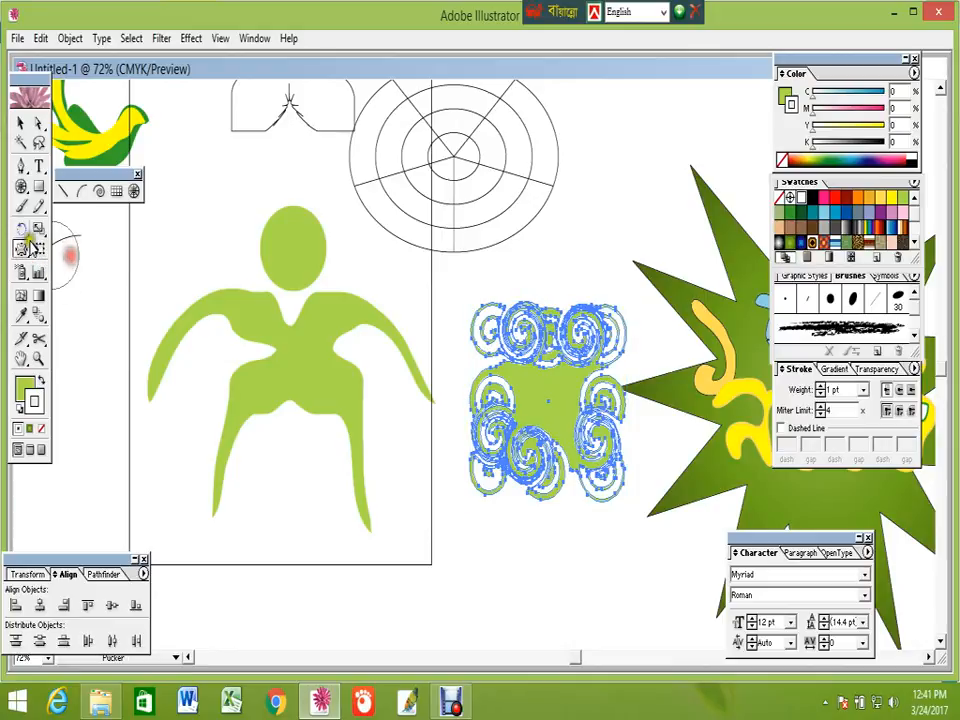
Move the human figure up and left, and the spiral ornament up to the right of the polar grid
click(20, 121)
drag(492, 408, 510, 305)
click(297, 452)
drag(257, 268, 224, 262)
right_click(305, 337)
click(334, 390)
click(455, 468)
drag(543, 324, 602, 216)
click(470, 290)
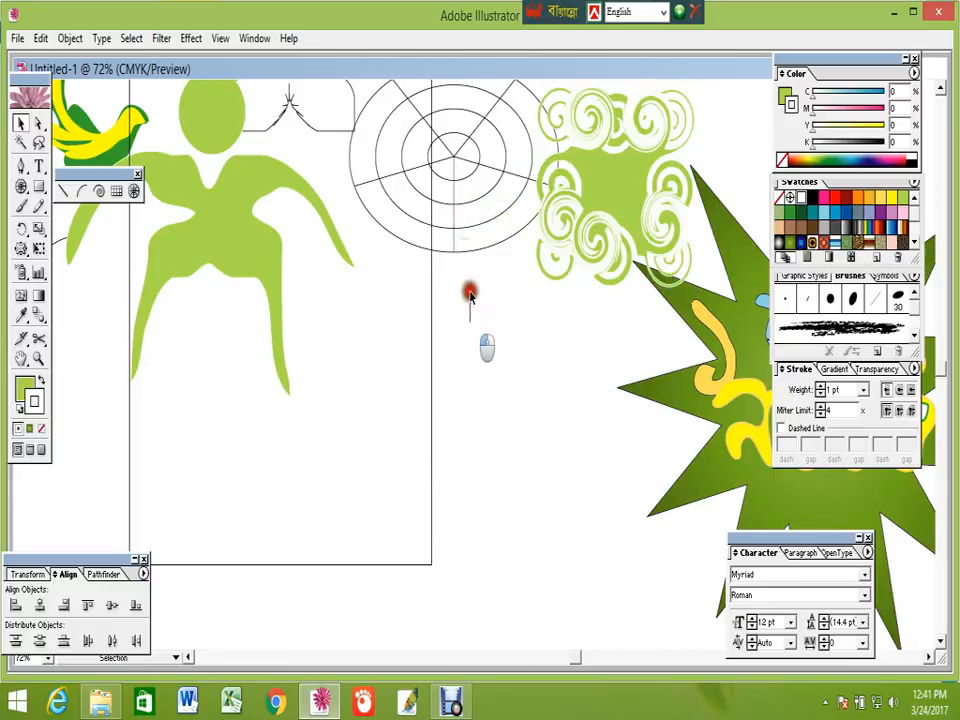
Delete the circular polar grid and move the spiral ornament into its place beside the figure
click(457, 228)
key(Delete)
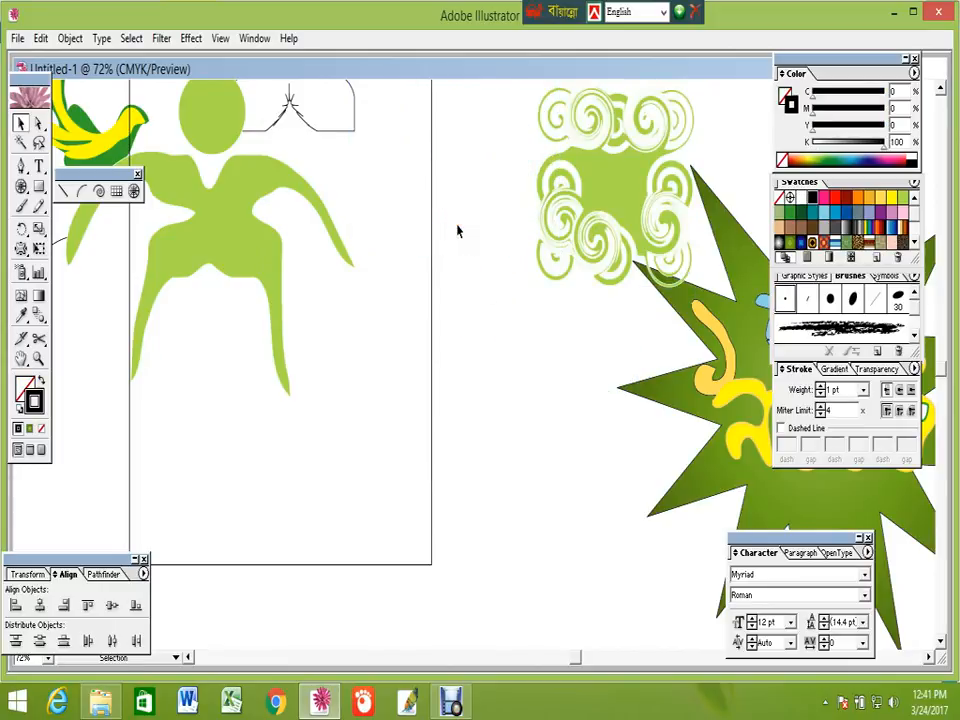
drag(598, 199, 433, 198)
click(480, 347)
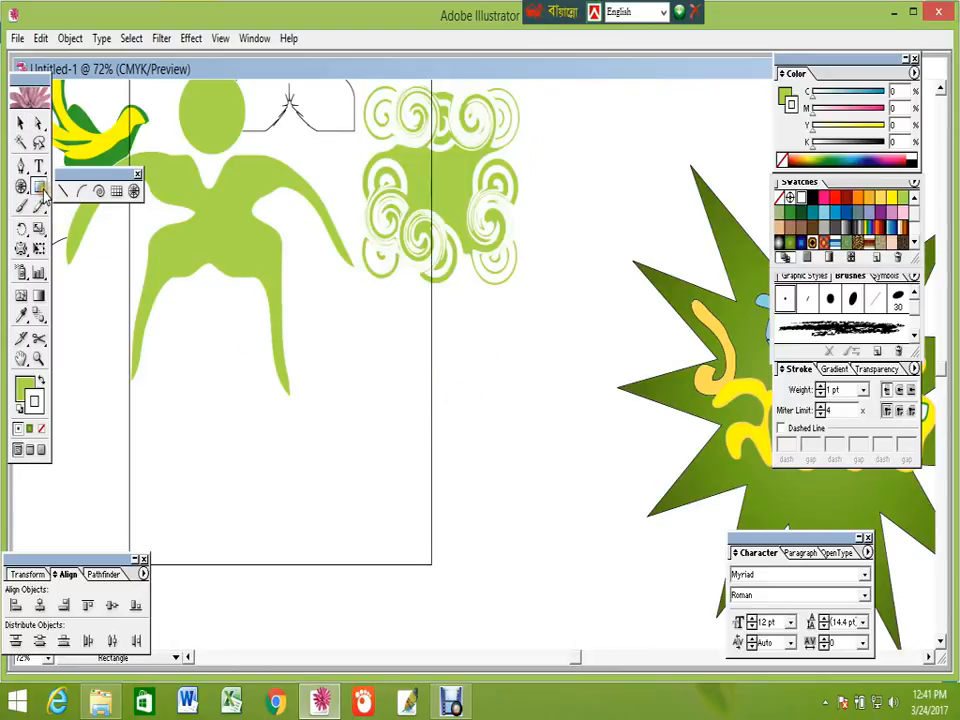
Draw a lime green rectangle below the spiral ornament and pull all four edge midpoints inward with the Pucker tool
drag(348, 327, 494, 479)
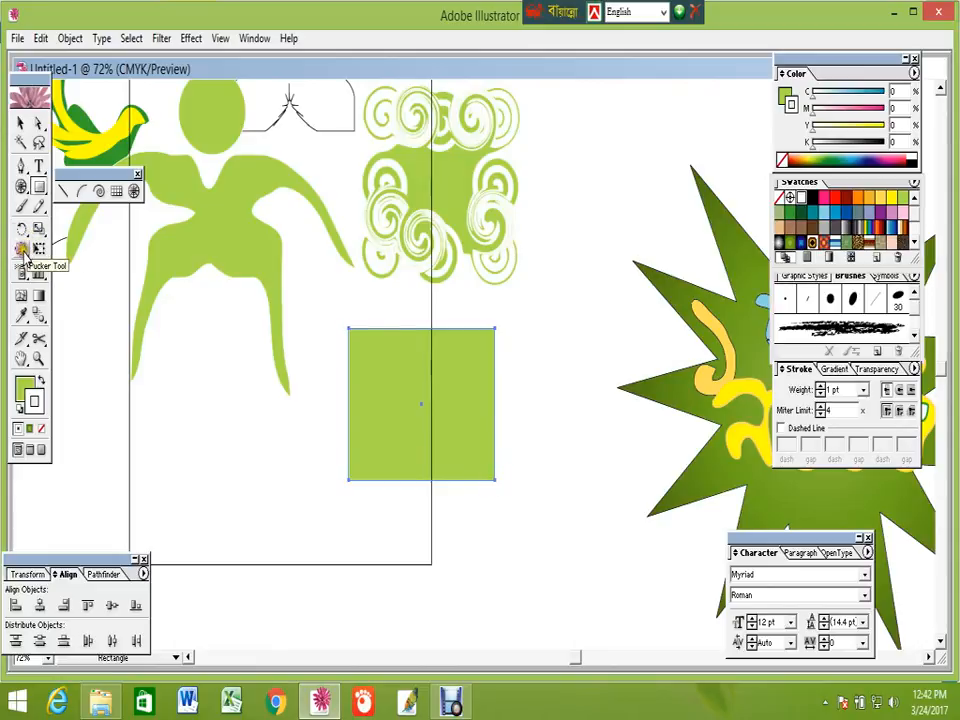
mouse_move(24, 250)
mouse_down()
mouse_move(81, 257)
mouse_move(73, 258)
mouse_up()
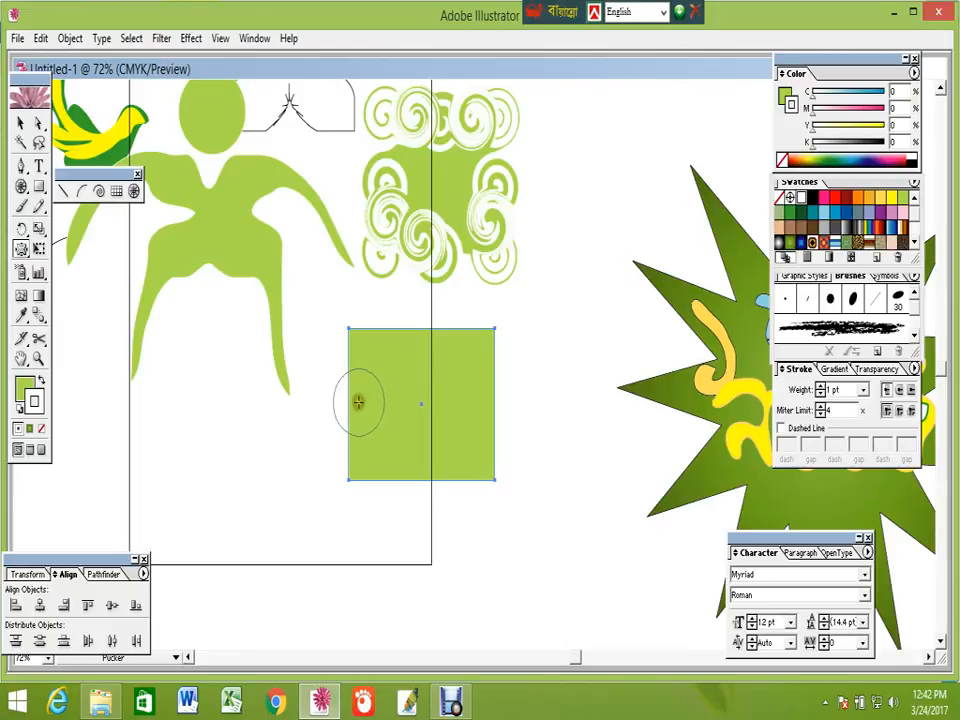
drag(350, 399, 382, 397)
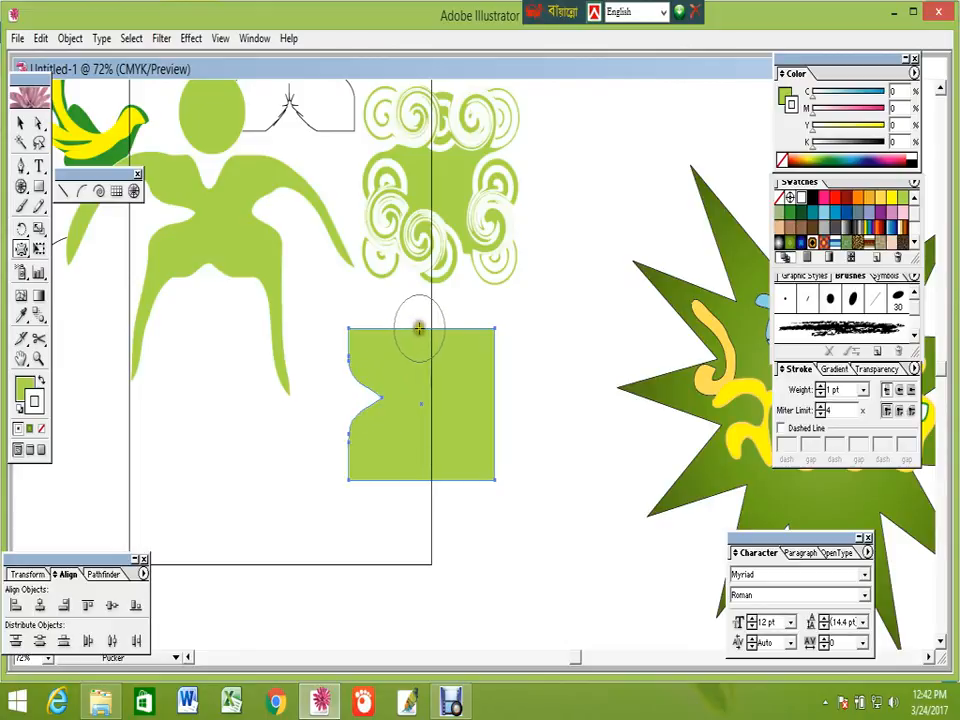
drag(419, 328, 419, 363)
drag(419, 364, 420, 381)
drag(490, 396, 446, 398)
drag(415, 479, 420, 433)
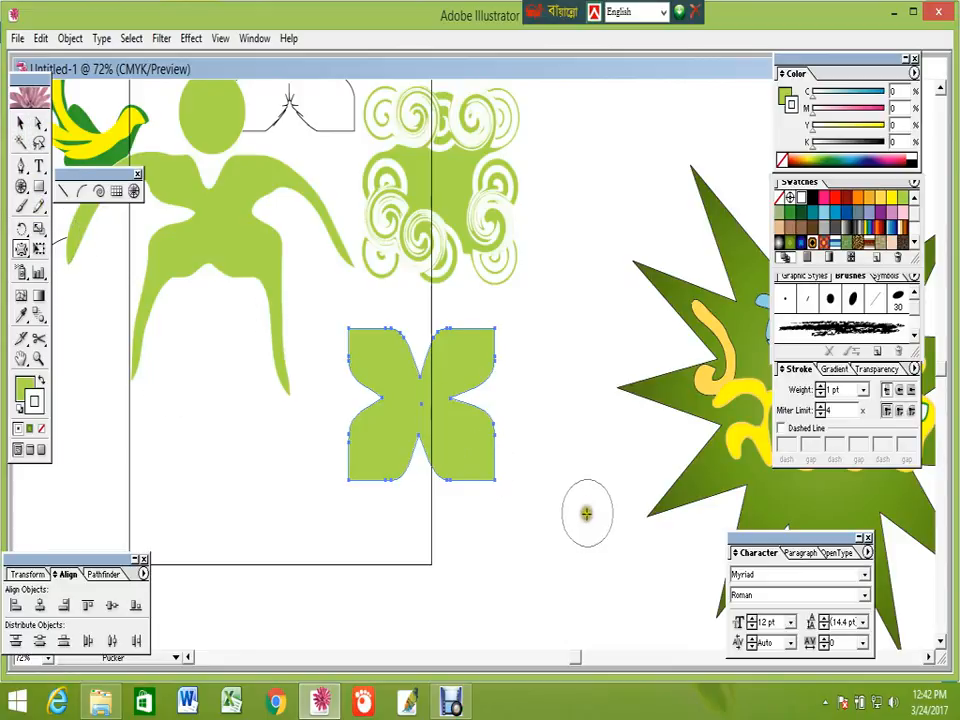
Delete the puckered shape below the spiral ornament
click(20, 121)
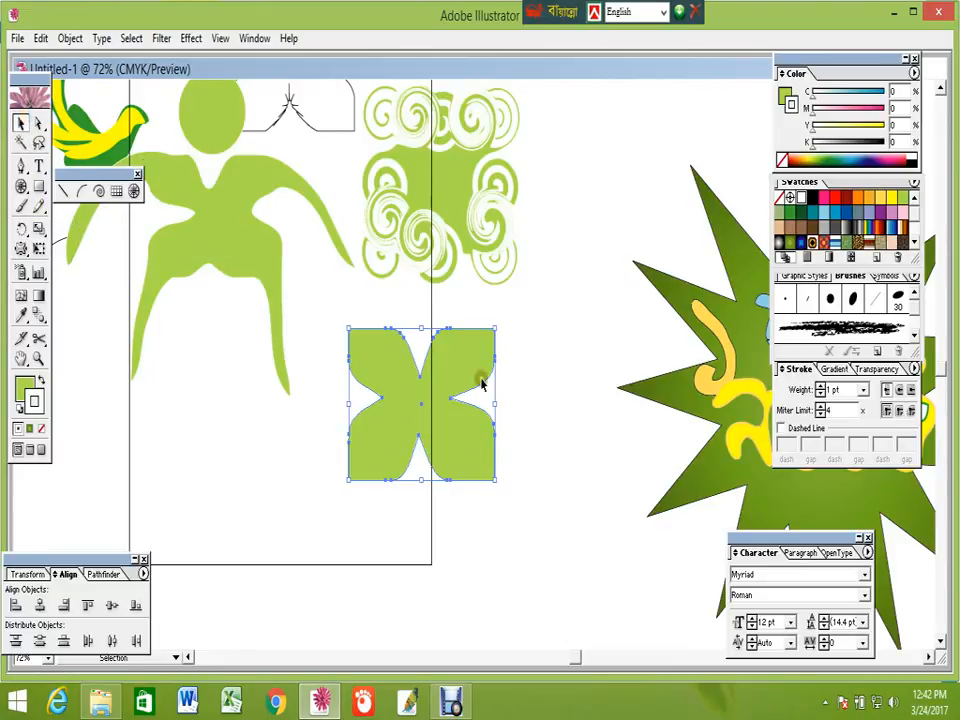
click(531, 407)
click(460, 444)
click(540, 423)
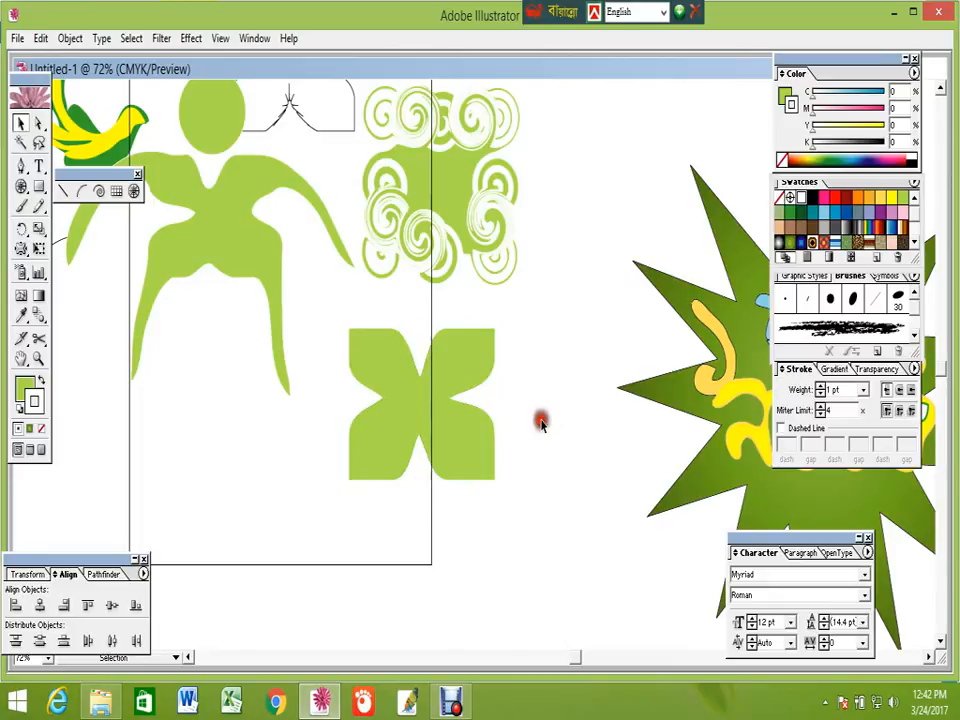
click(438, 434)
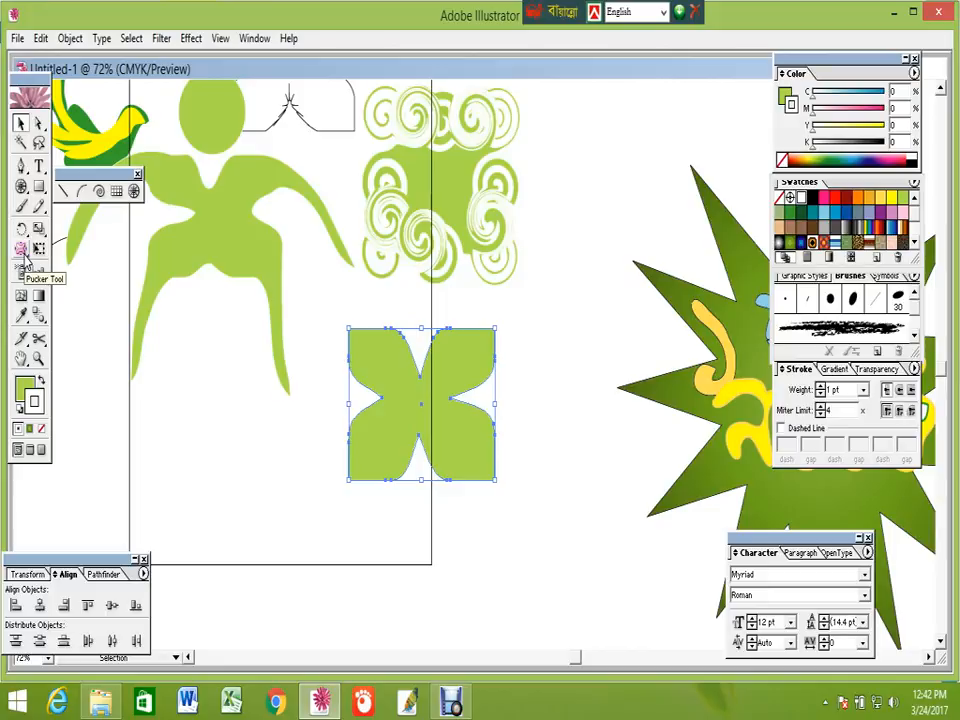
key(Delete)
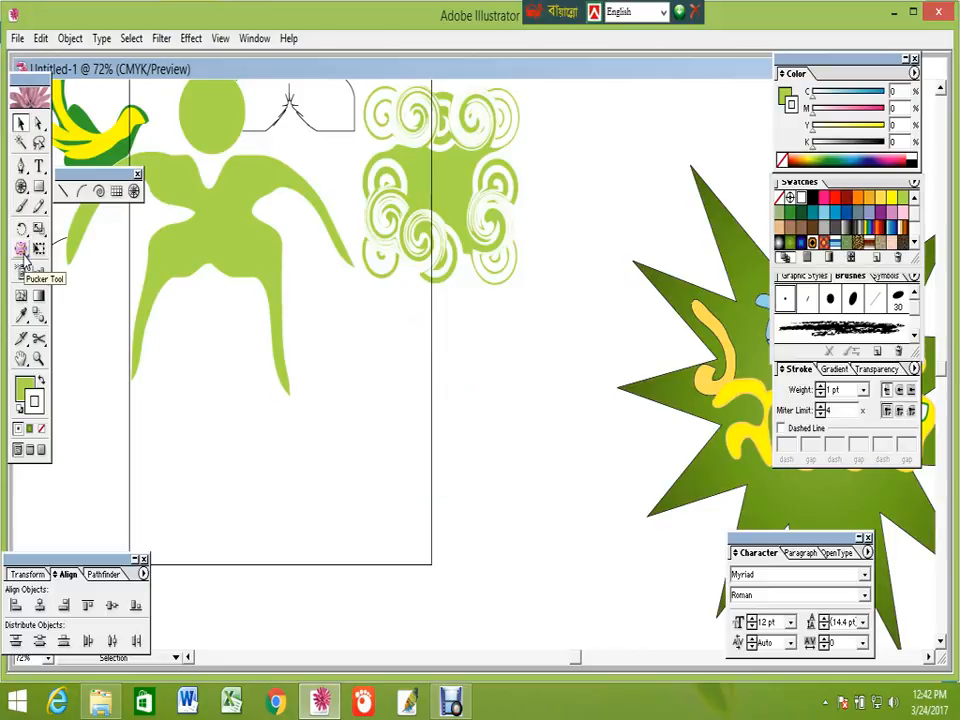
Draw a smaller green rectangle below the ornament and pucker its four edges in to the centre, forming four petals
click(40, 187)
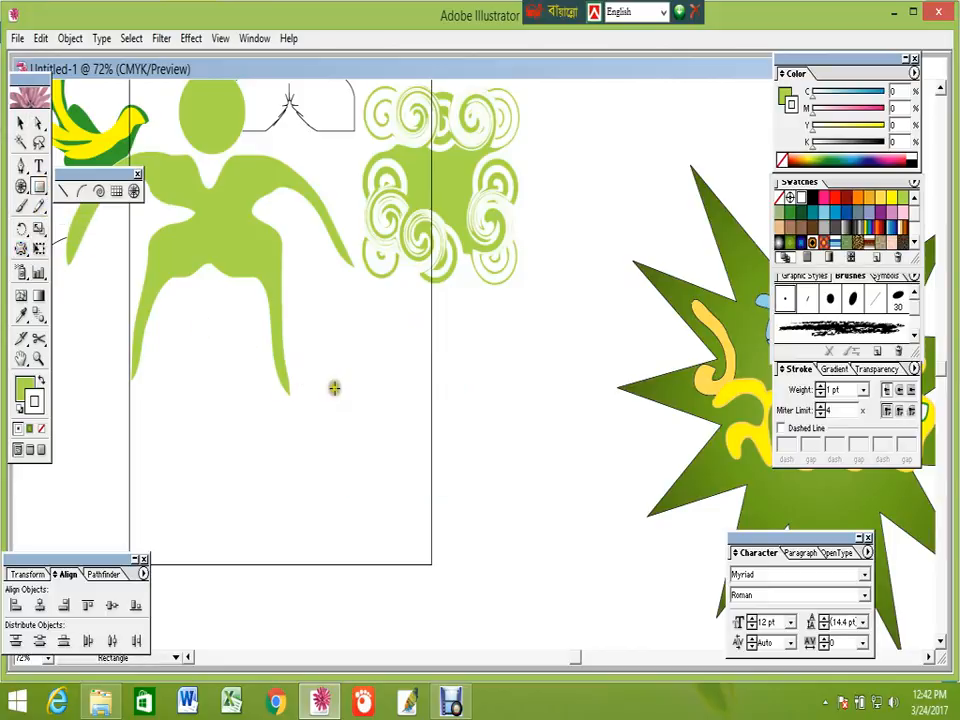
drag(371, 369, 480, 497)
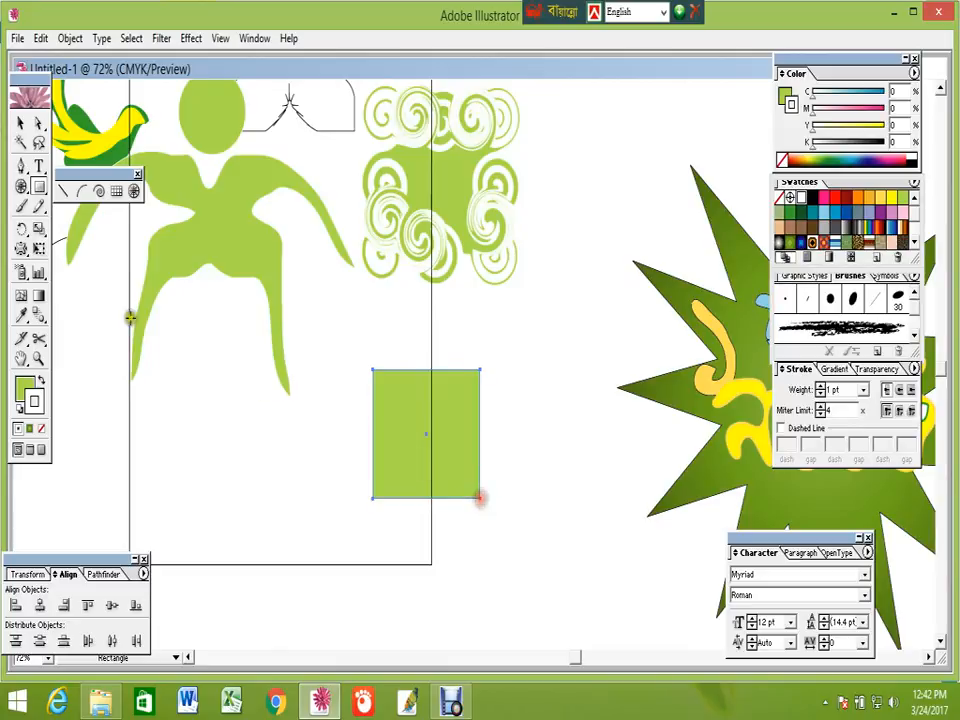
click(22, 250)
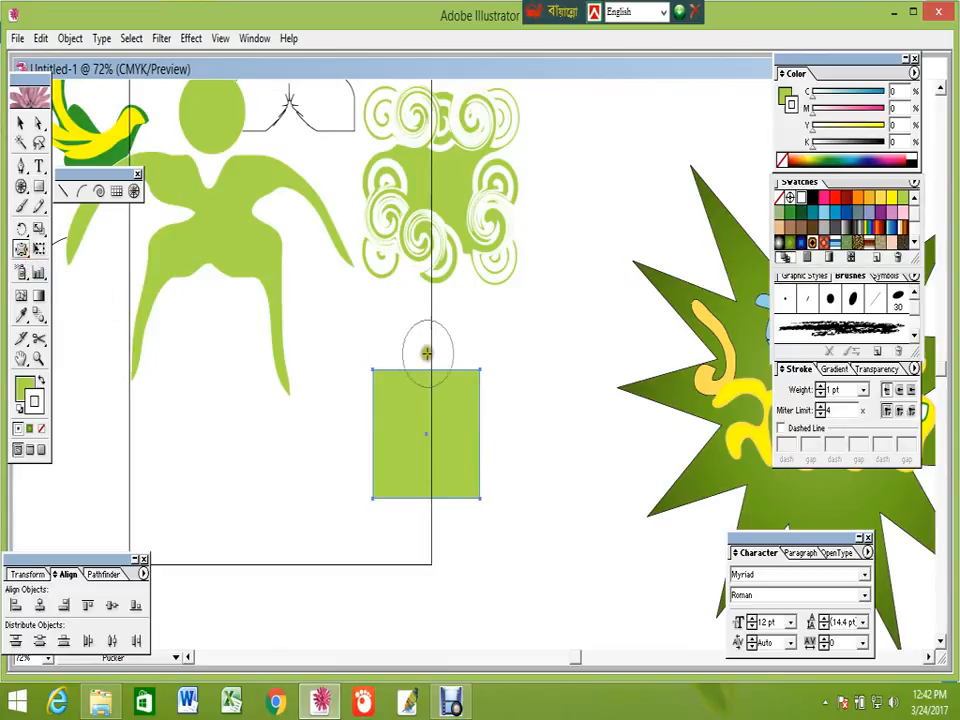
mouse_move(421, 371)
mouse_down()
mouse_move(422, 403)
mouse_move(394, 429)
mouse_move(400, 437)
mouse_up()
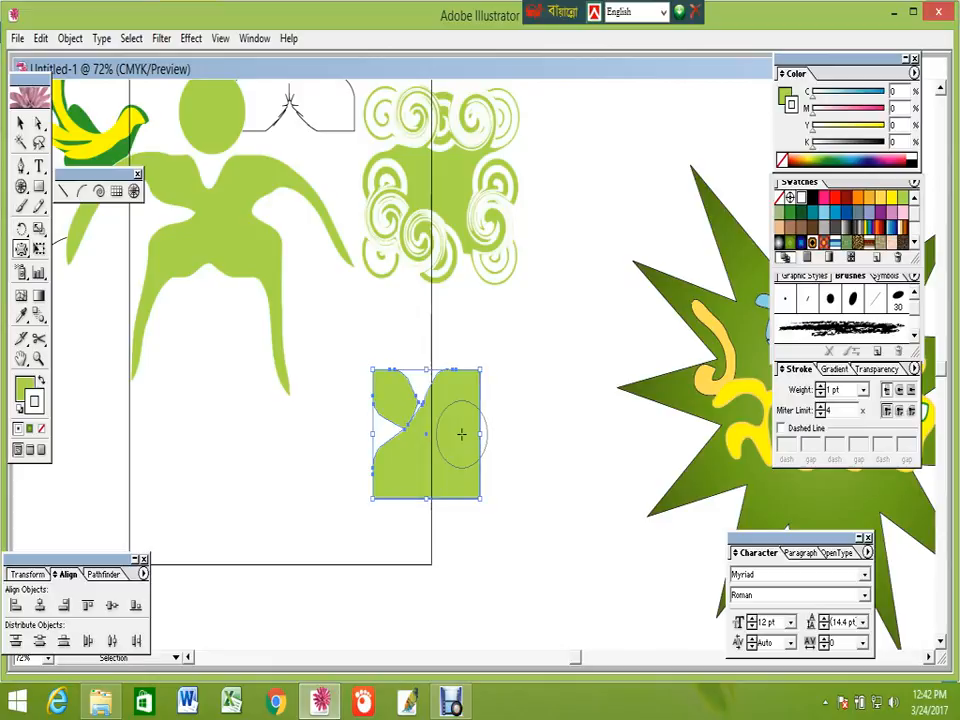
key(ctrl+z)
drag(379, 428, 402, 432)
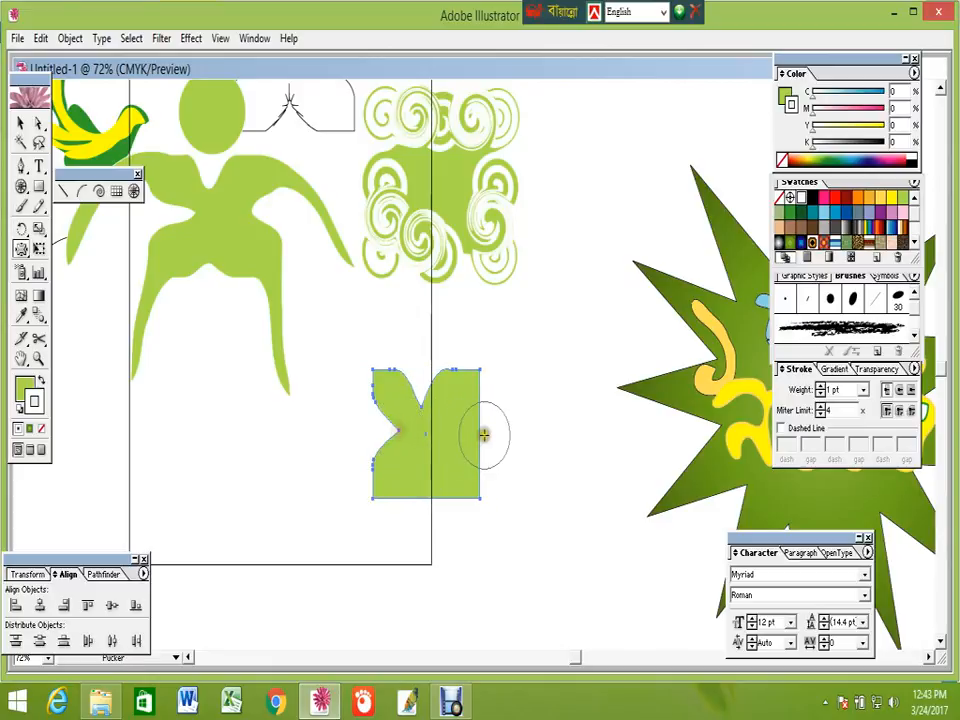
drag(484, 435, 464, 431)
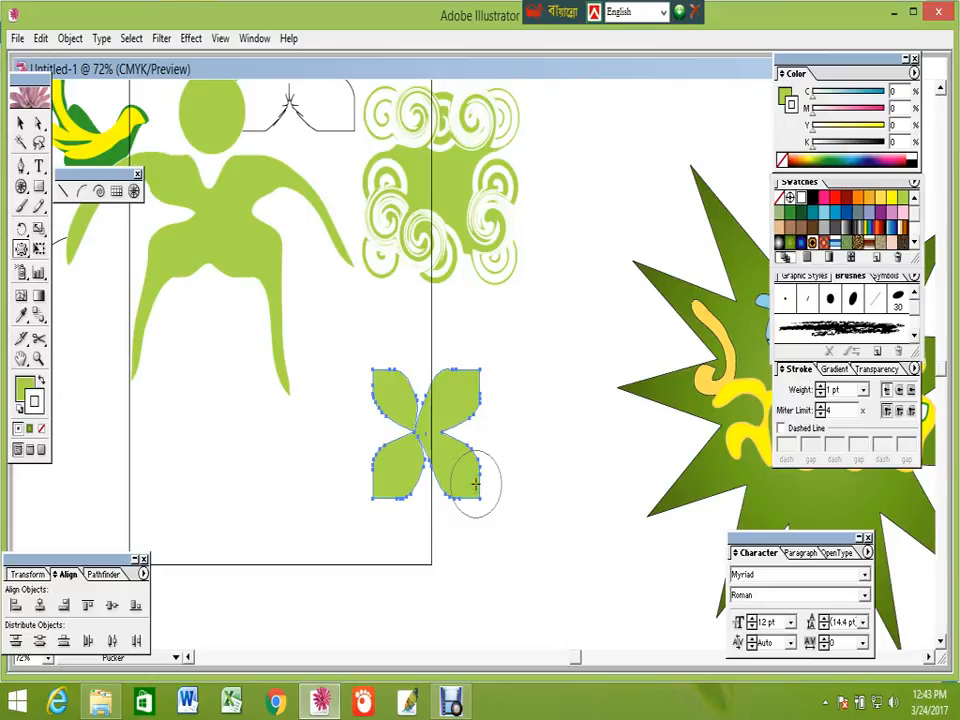
drag(475, 484, 467, 479)
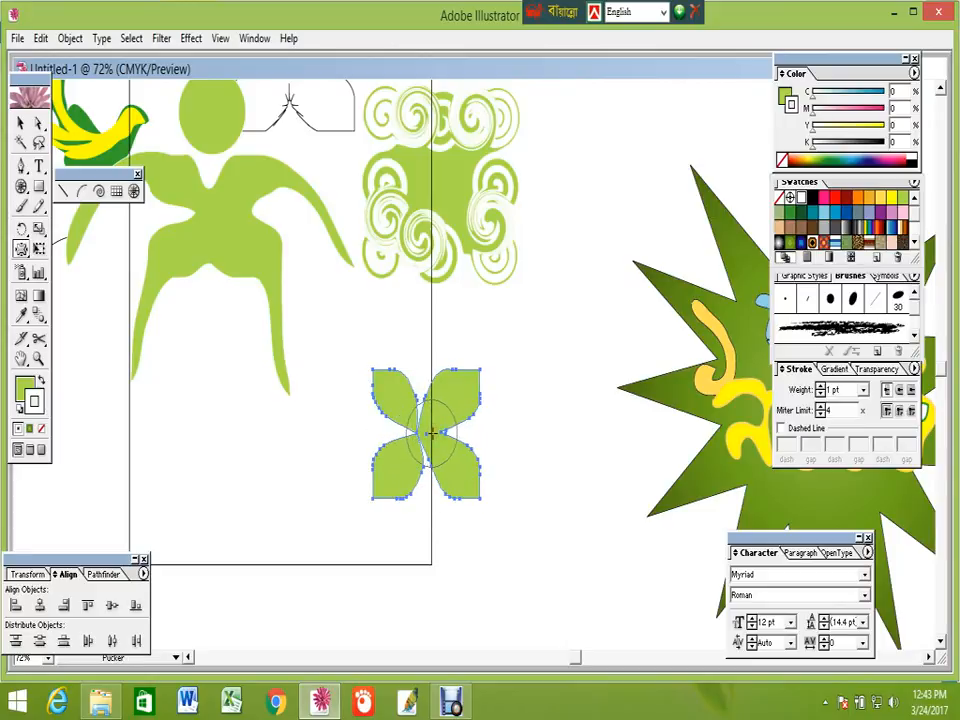
mouse_move(431, 432)
mouse_down()
mouse_move(417, 431)
mouse_move(425, 431)
mouse_up()
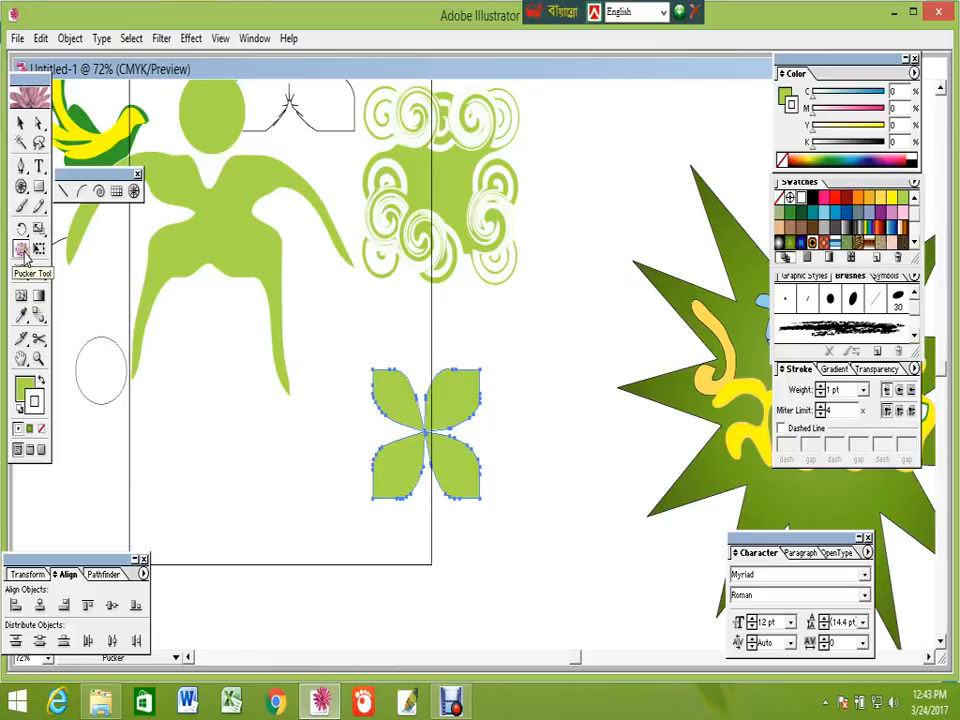
Select the whole four-petal shape and delete it
click(19, 122)
click(516, 490)
drag(527, 497, 395, 375)
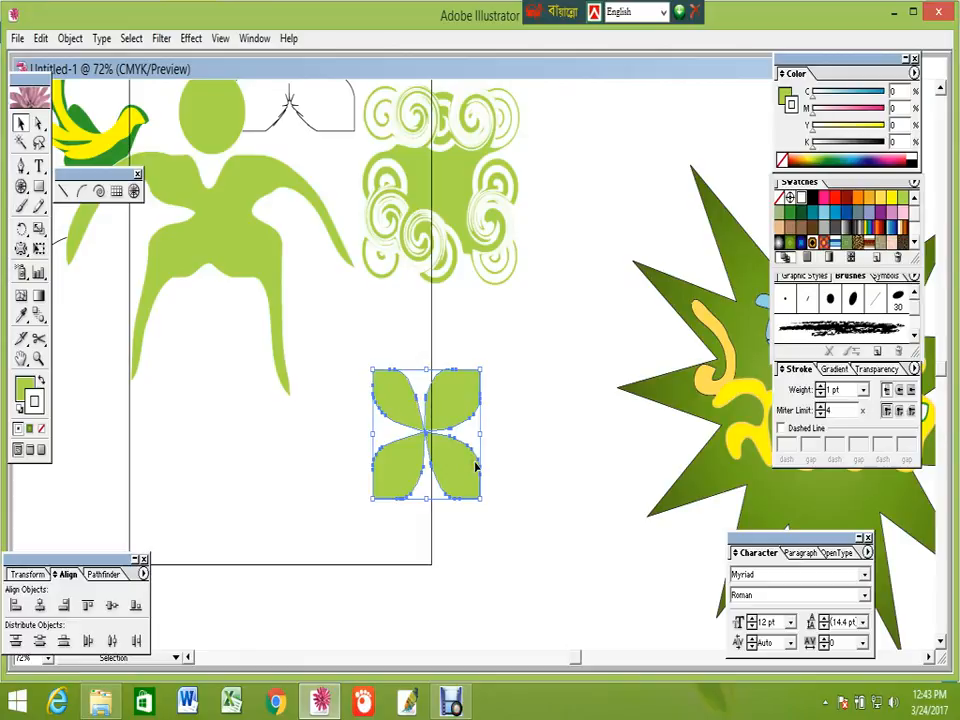
key(Delete)
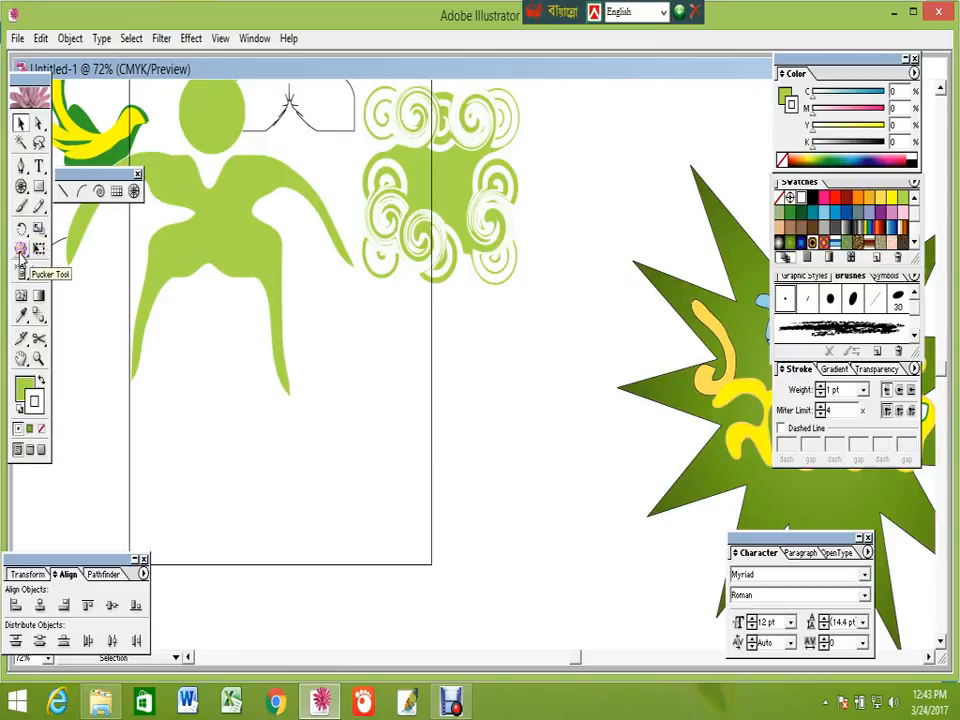
Draw a green rectangle below the spiral ornament and pucker its four edge midpoints in to the centre, forming four petals
click(39, 186)
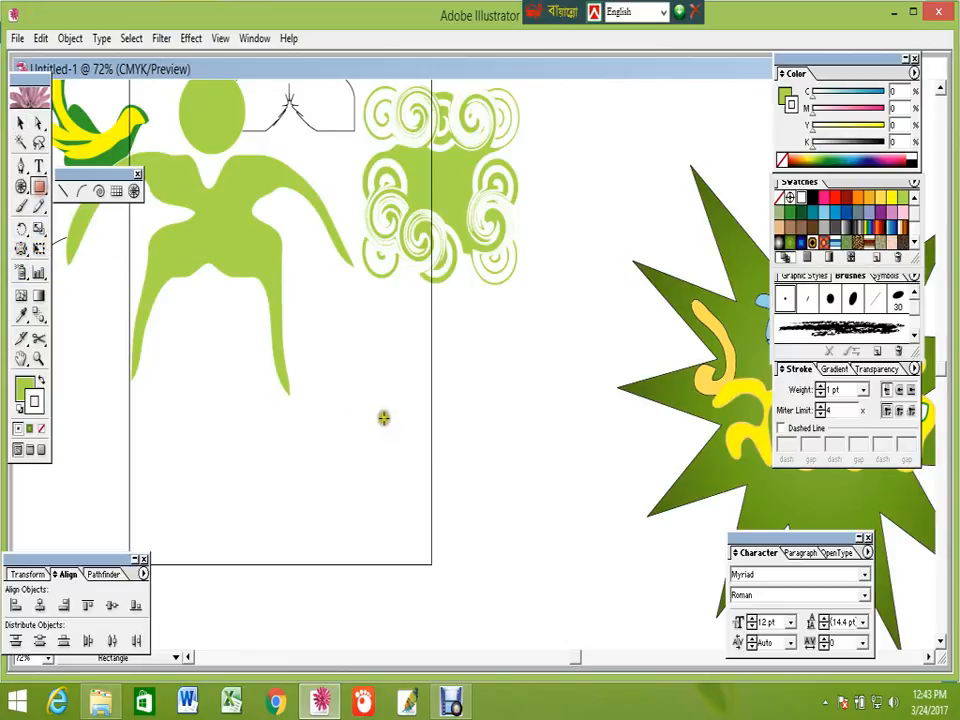
mouse_move(377, 364)
mouse_down()
mouse_move(480, 446)
mouse_move(514, 506)
mouse_move(546, 516)
mouse_up()
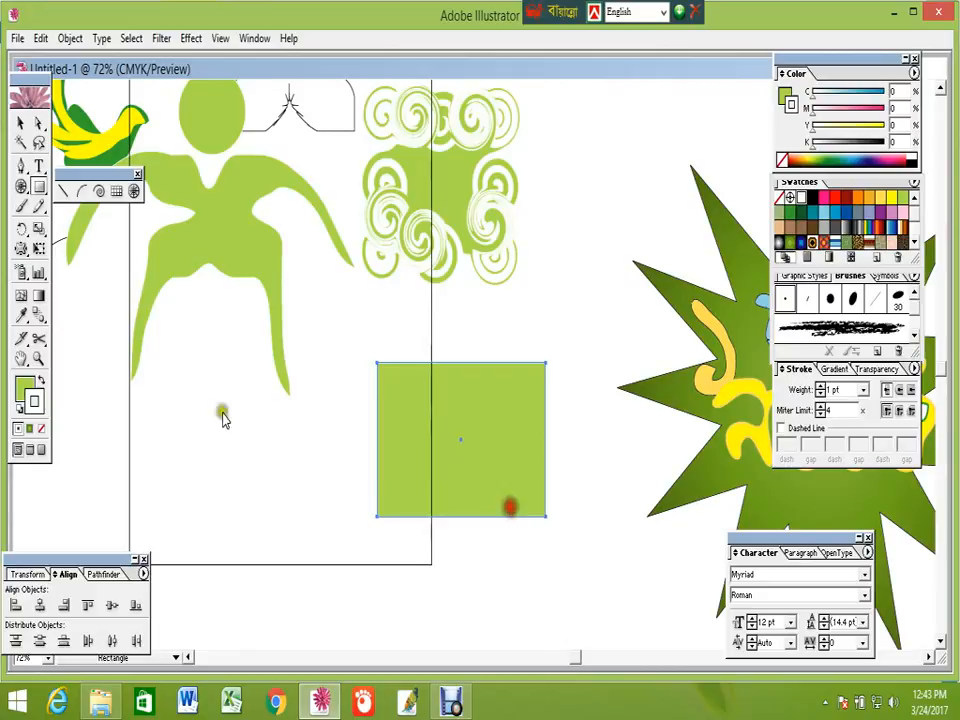
click(22, 250)
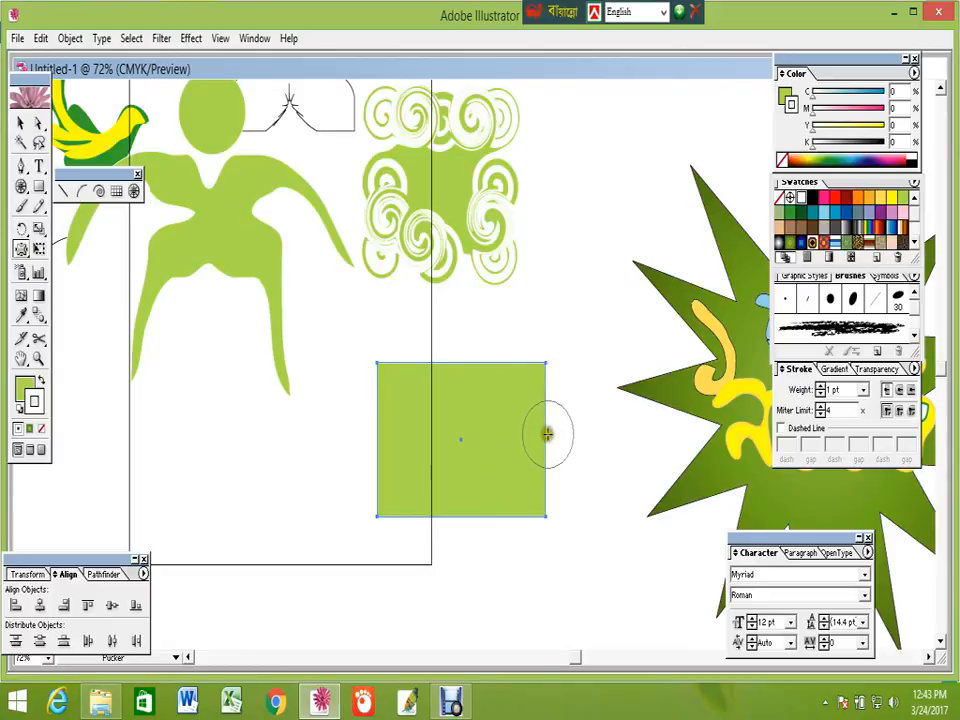
drag(544, 436, 455, 437)
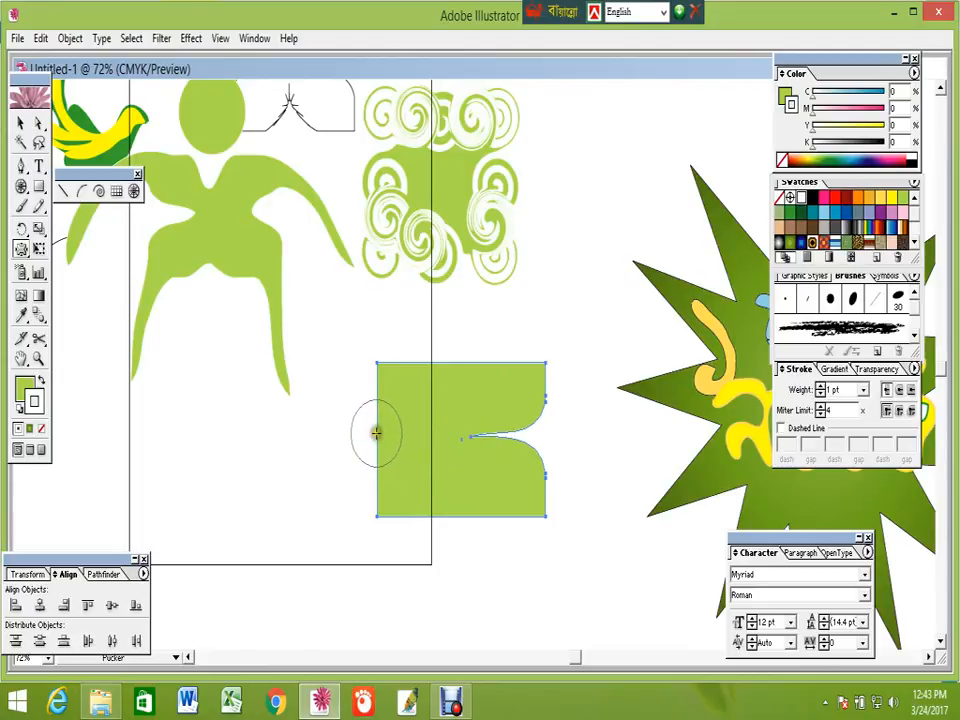
drag(378, 434, 455, 439)
drag(463, 366, 456, 437)
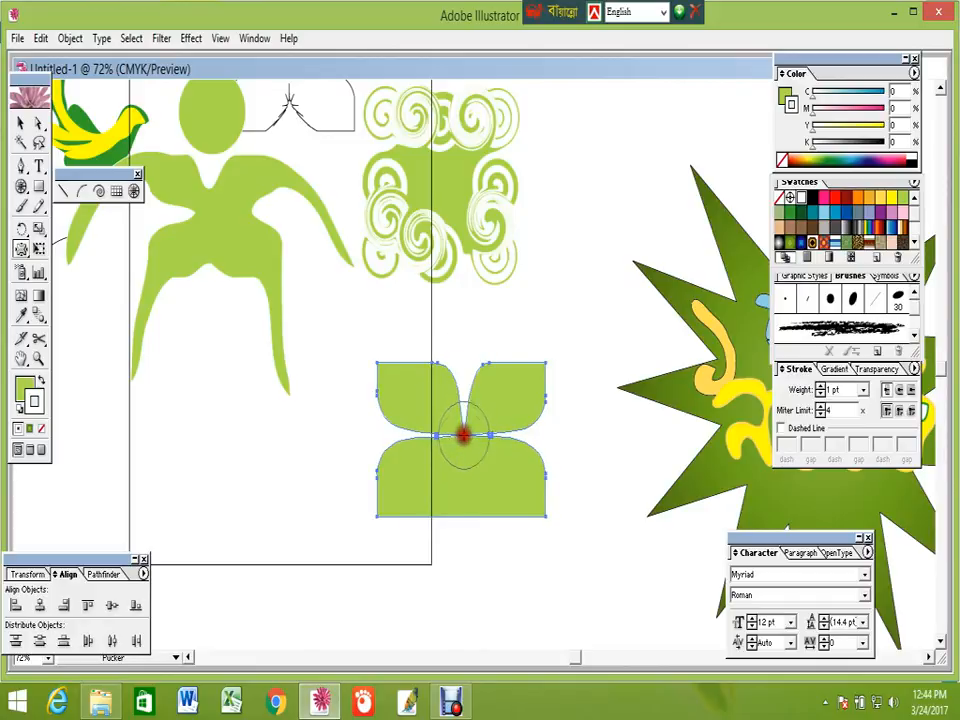
drag(456, 516, 461, 440)
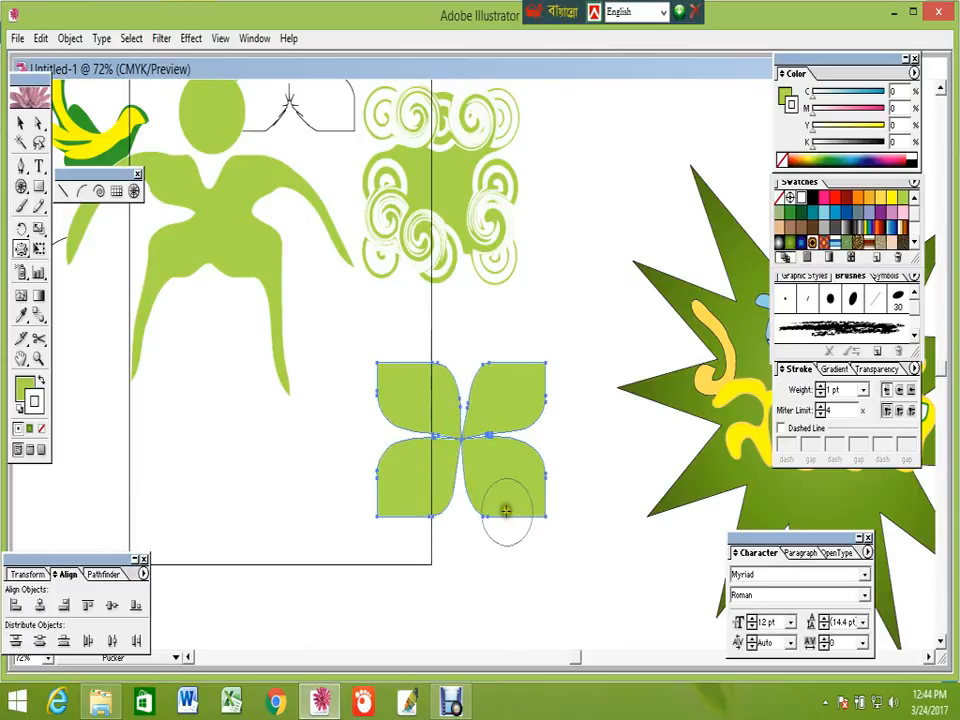
Try to reshape the upper two petals with the Warp tool and undo the strokes
drag(22, 252, 37, 253)
mouse_move(433, 367)
mouse_down()
mouse_move(429, 349)
mouse_move(422, 360)
mouse_move(403, 343)
mouse_move(398, 358)
mouse_move(378, 359)
mouse_move(396, 366)
mouse_move(373, 348)
mouse_up()
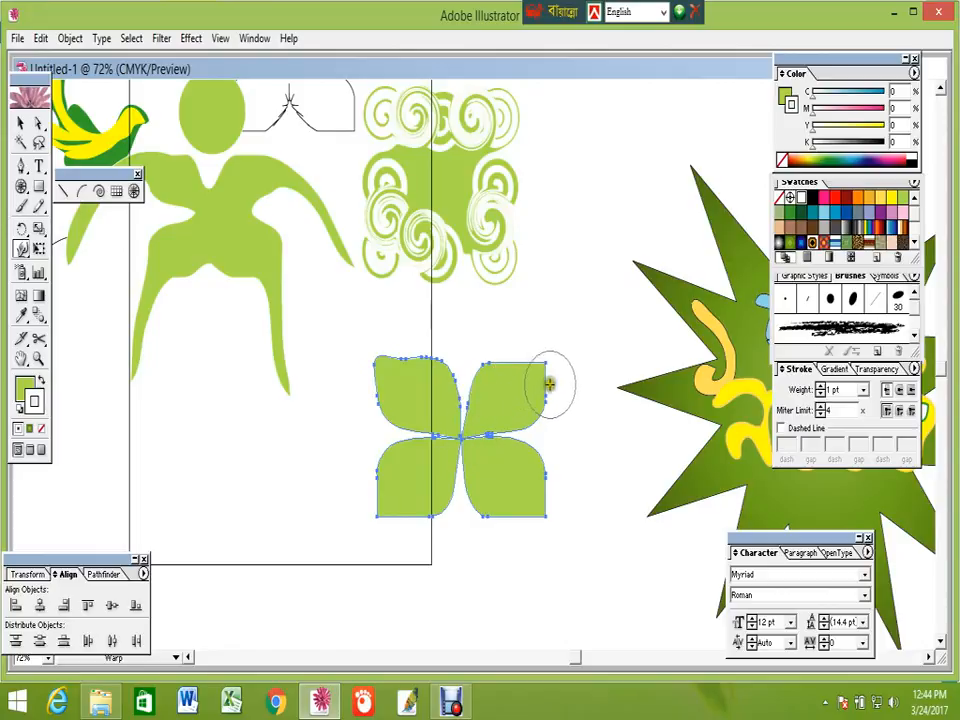
drag(488, 372, 516, 371)
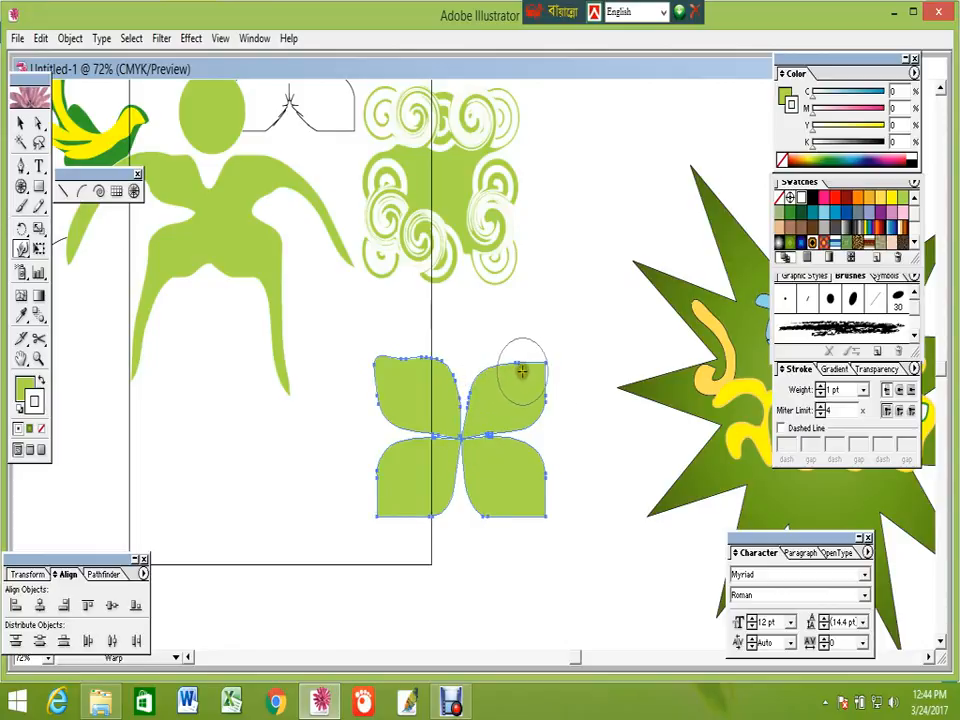
key(ctrl+z)
key(ctrl+z)
key(ctrl+z)
key(ctrl+z)
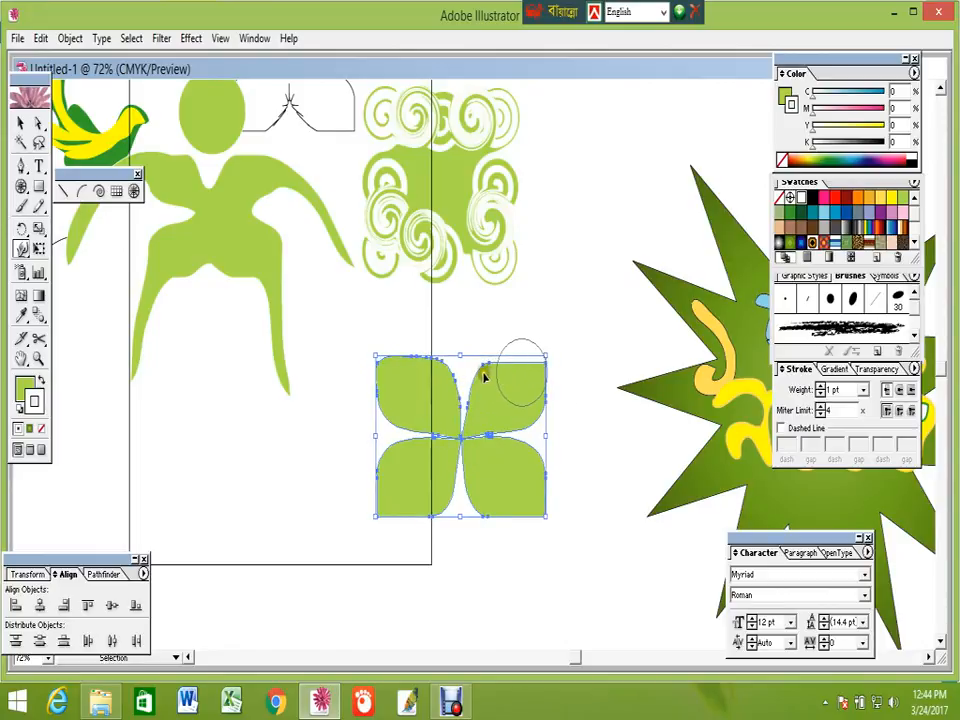
key(ctrl+z)
key(ctrl+z)
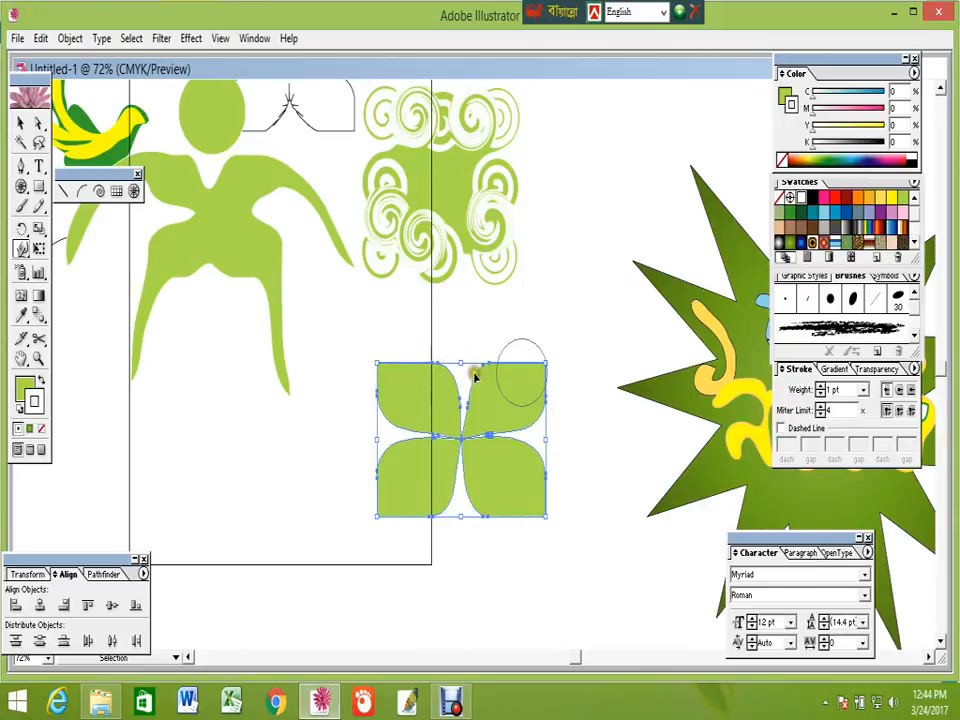
Warp the facing outer corners of the upper and lower petal pairs into softer curves and deselect the shape
mouse_move(444, 369)
mouse_down()
mouse_move(433, 372)
mouse_move(487, 371)
mouse_up()
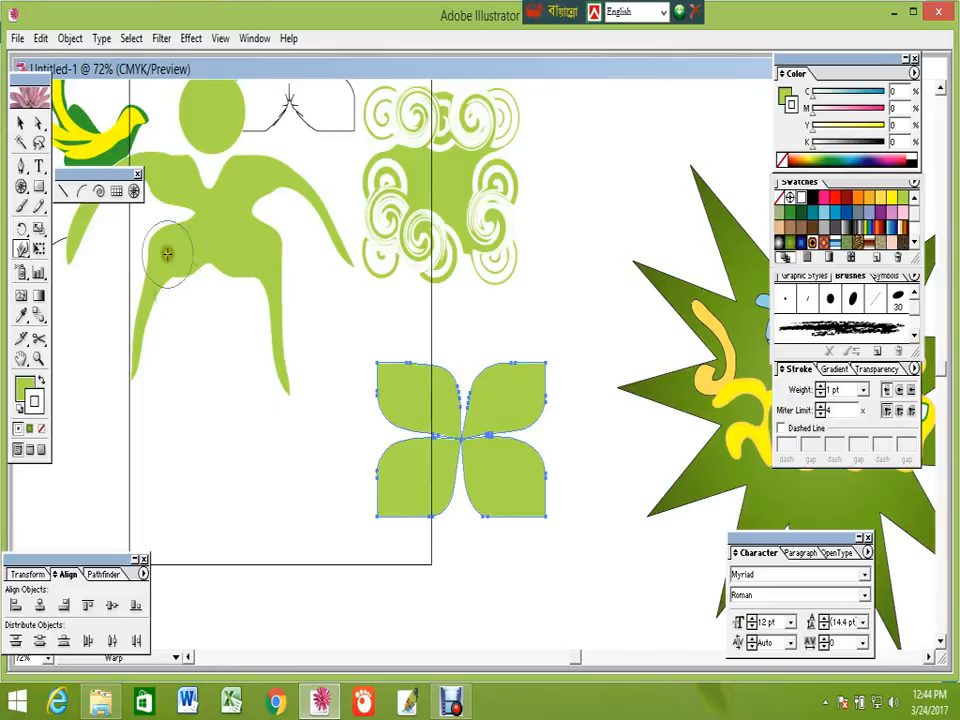
mouse_move(432, 518)
mouse_down()
mouse_move(433, 510)
mouse_move(484, 510)
mouse_up()
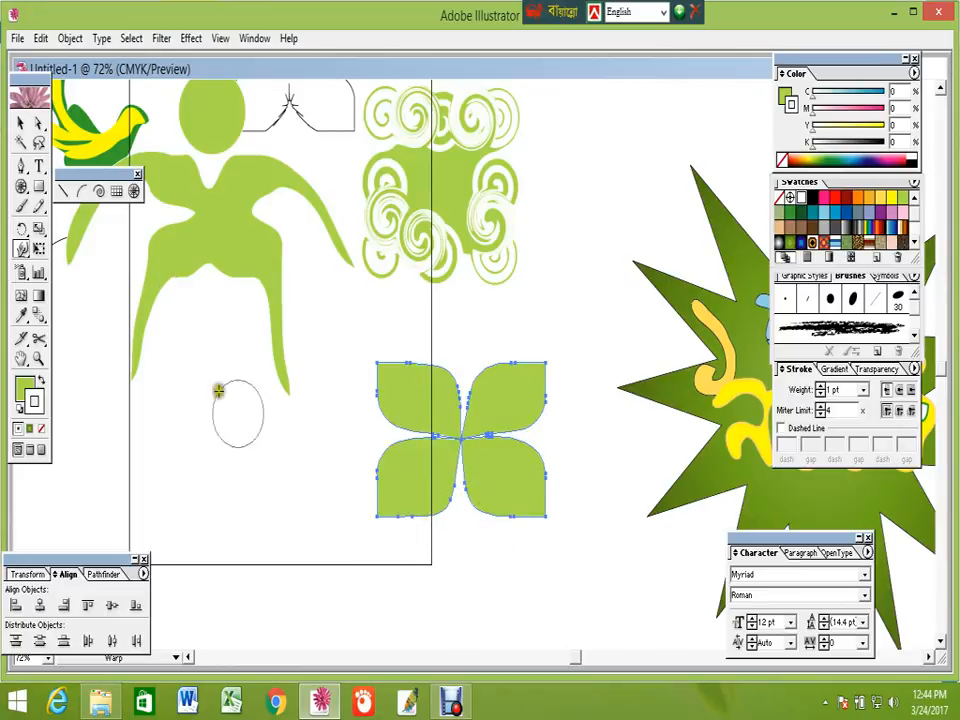
click(20, 122)
click(486, 567)
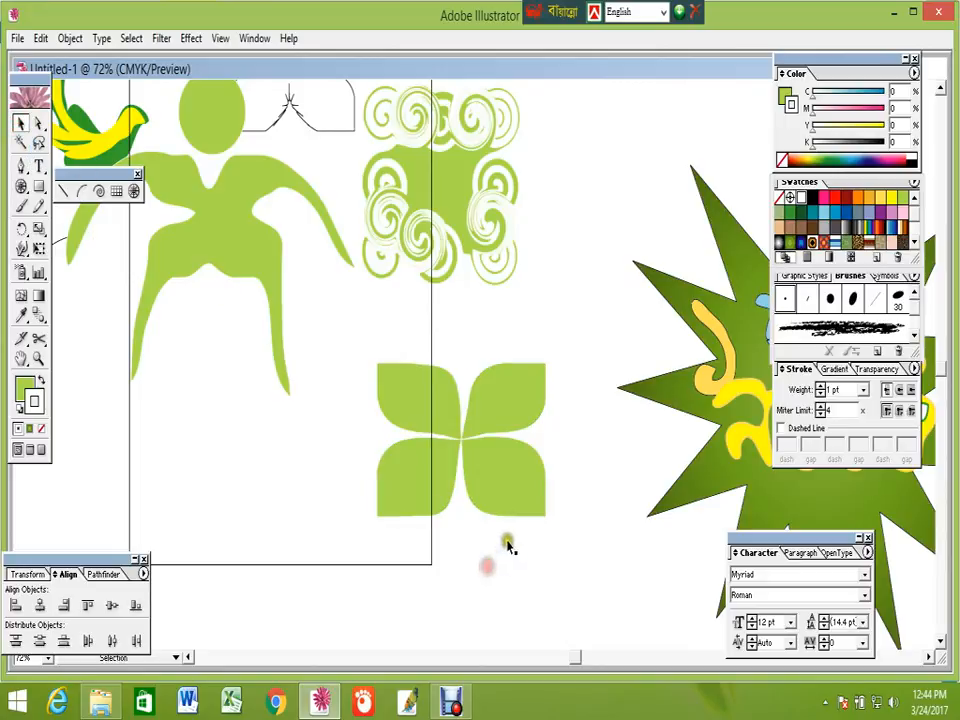
Move the four-petal shape up beside the spiral ornament, on its right, and deselect it
click(493, 467)
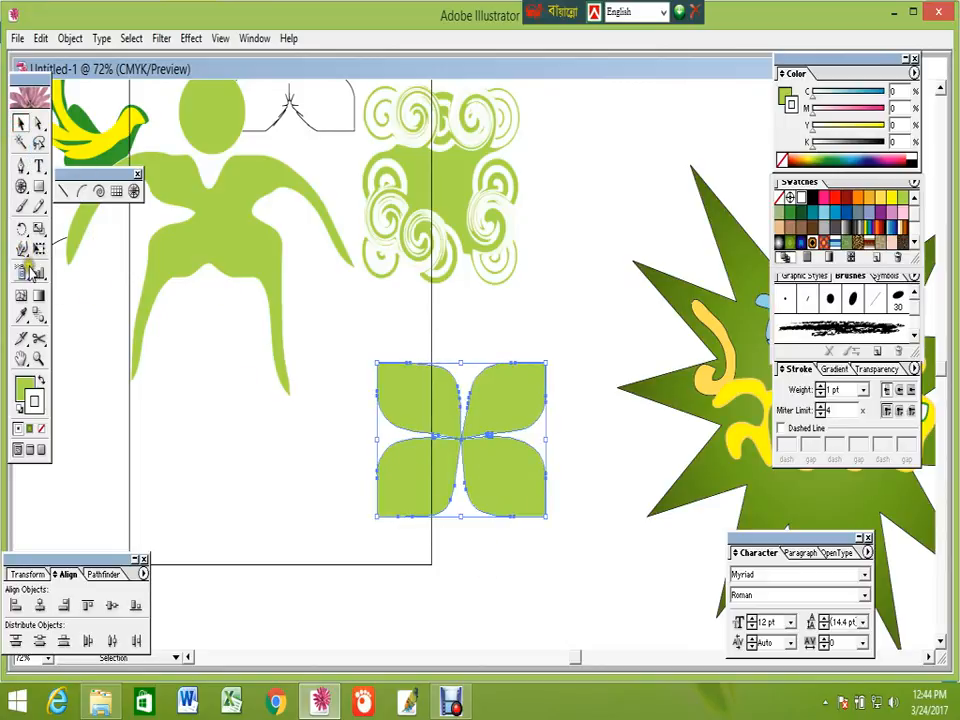
mouse_move(27, 250)
mouse_down()
mouse_move(86, 260)
mouse_move(73, 261)
mouse_up()
click(20, 122)
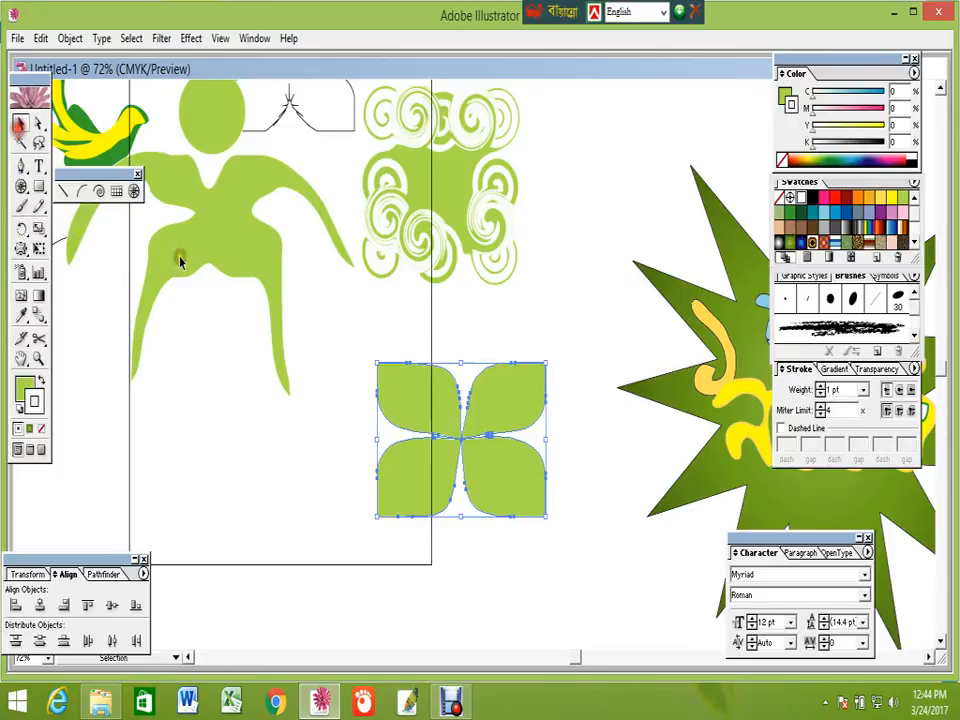
click(500, 492)
drag(500, 492, 660, 220)
click(572, 435)
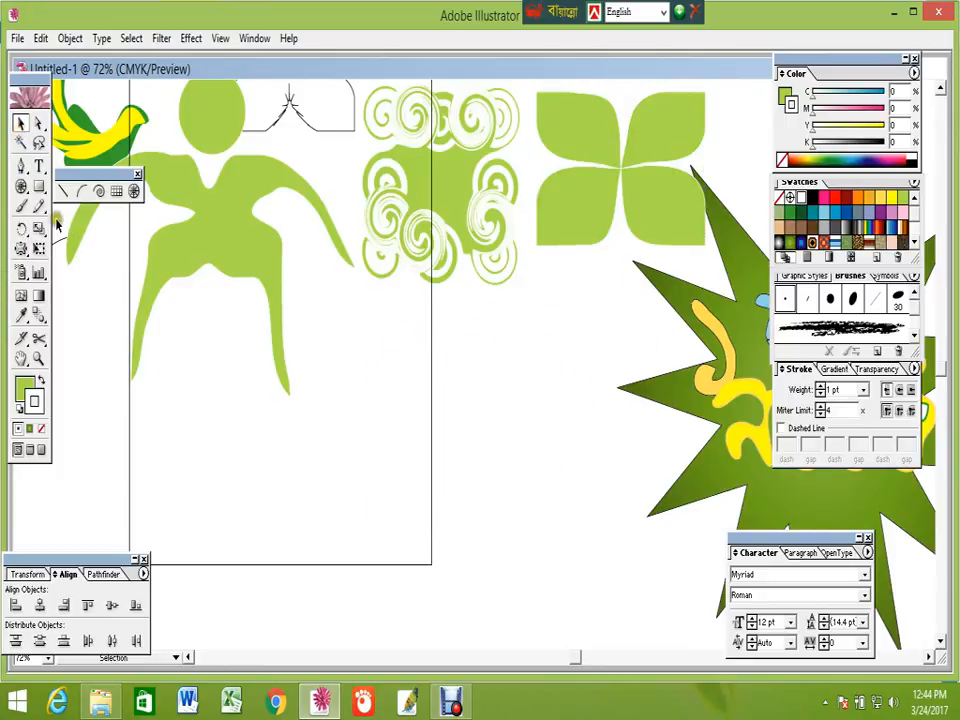
drag(51, 186, 76, 191)
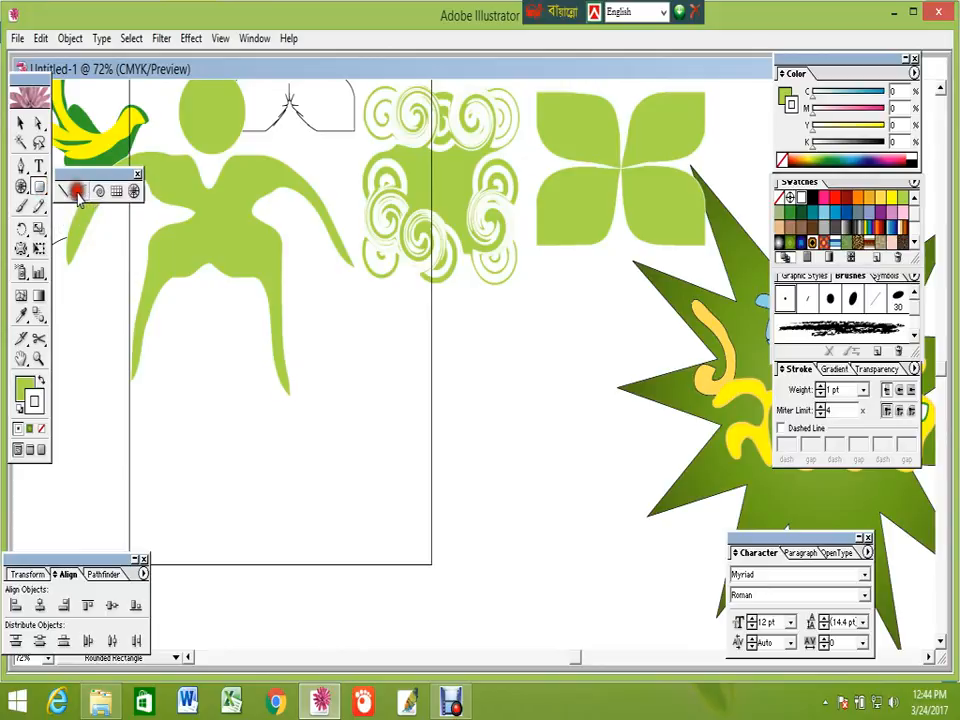
drag(386, 384, 560, 521)
key(Delete)
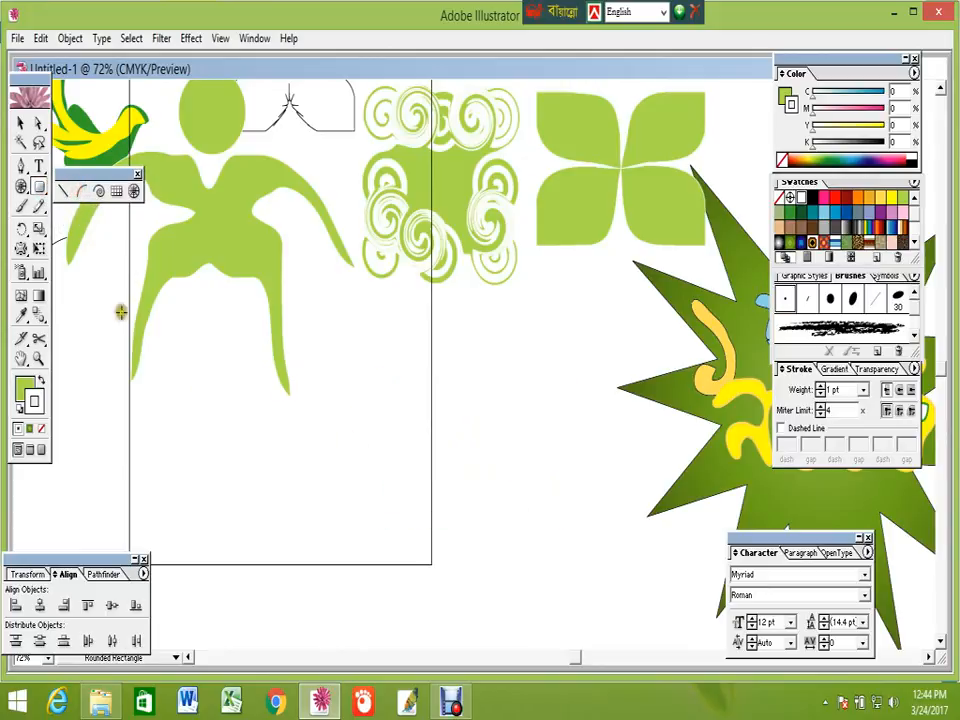
Draw a green rectangle below the spiral ornament and swell its four corners into rounded lobes with the Bloat tool
mouse_move(38, 187)
mouse_down()
mouse_move(122, 189)
mouse_move(56, 190)
mouse_up()
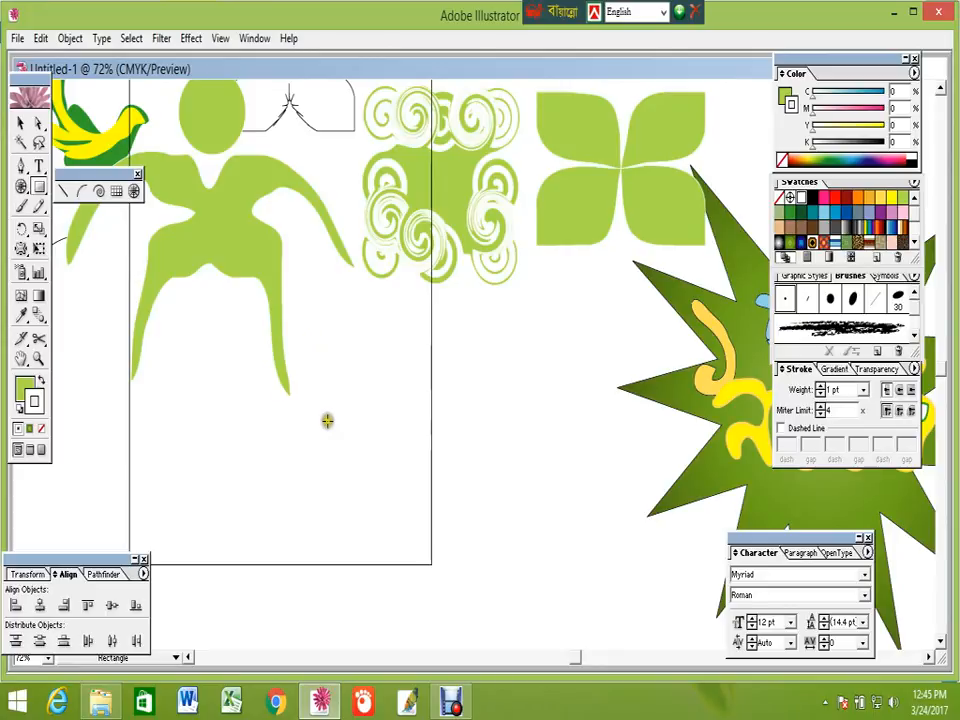
drag(364, 358, 527, 489)
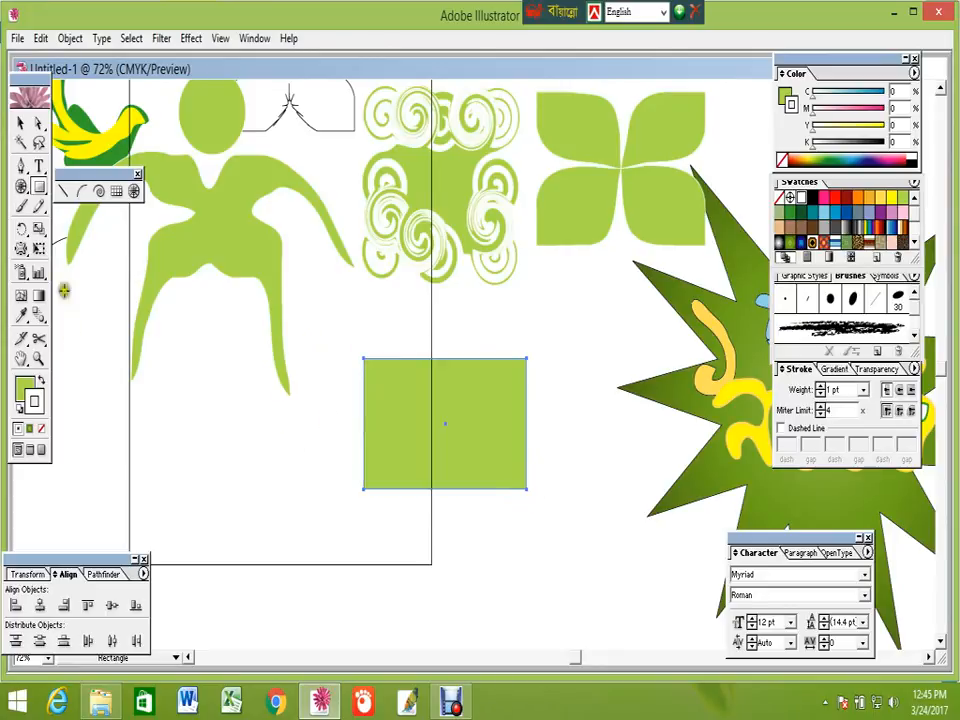
drag(25, 250, 88, 262)
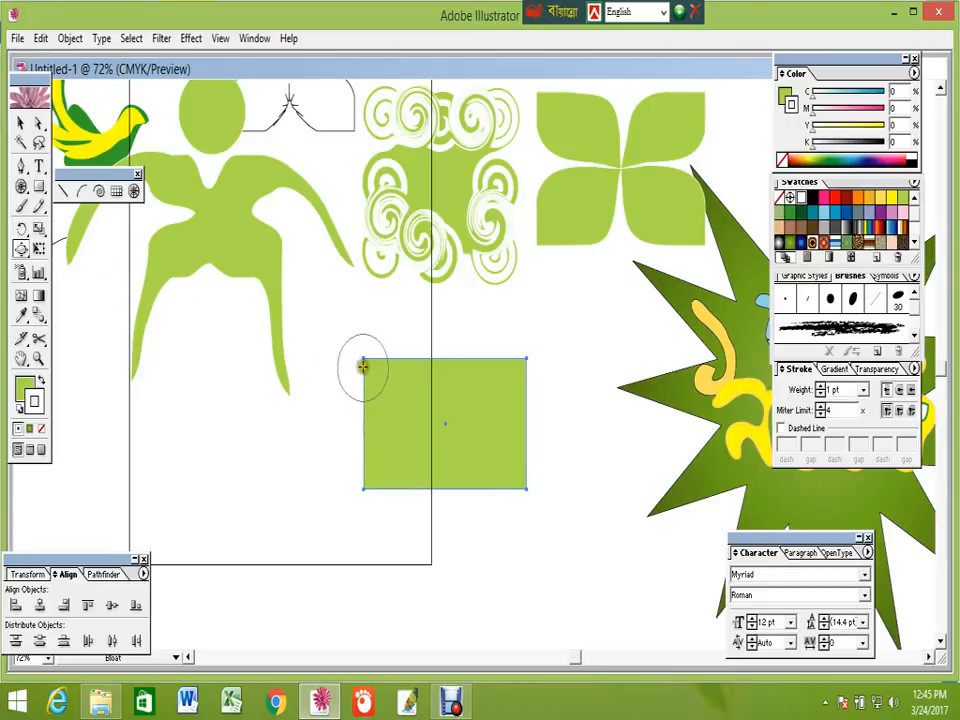
click(364, 362)
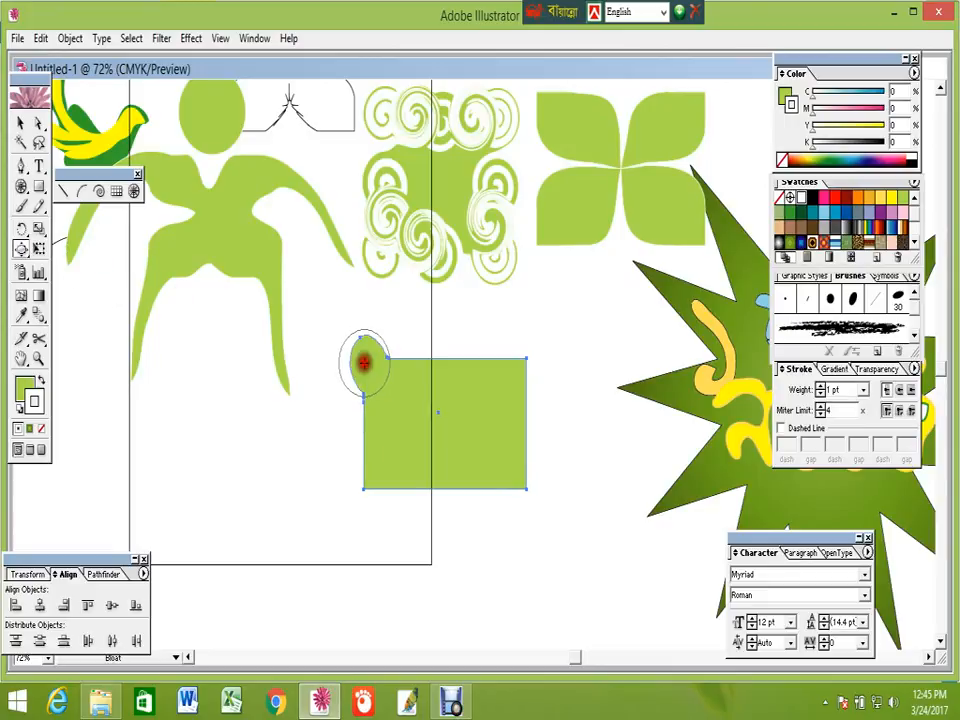
click(525, 358)
click(518, 366)
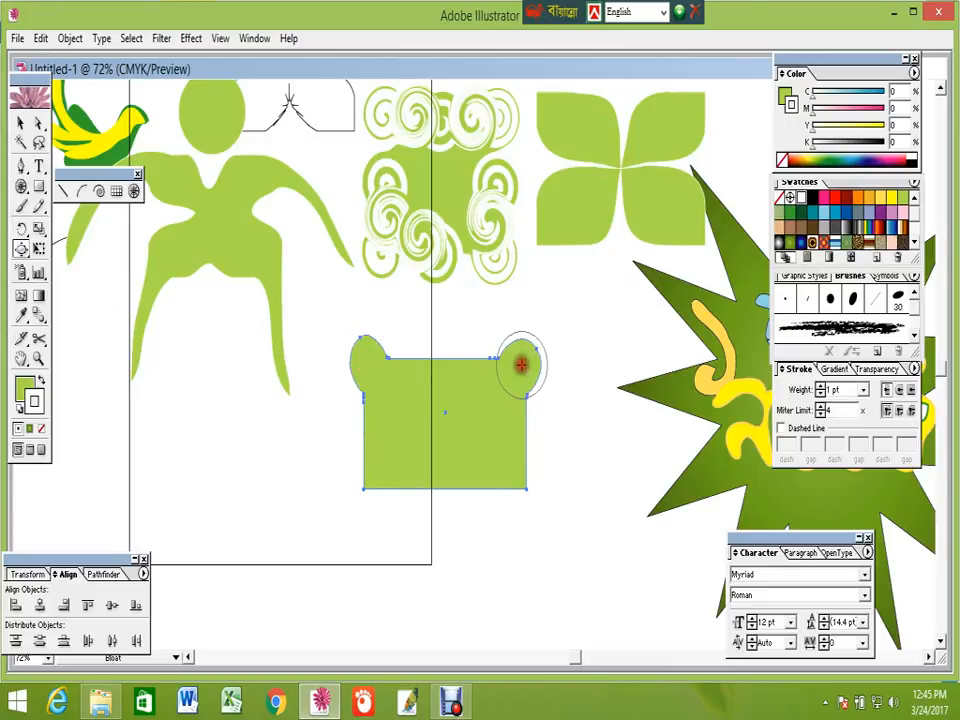
click(367, 489)
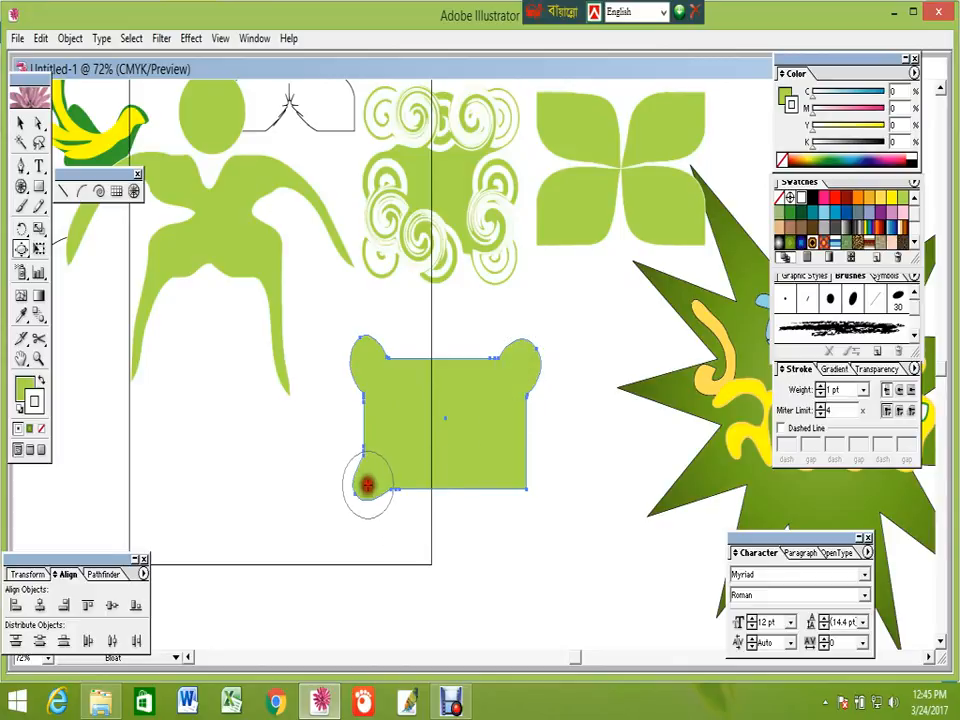
click(521, 489)
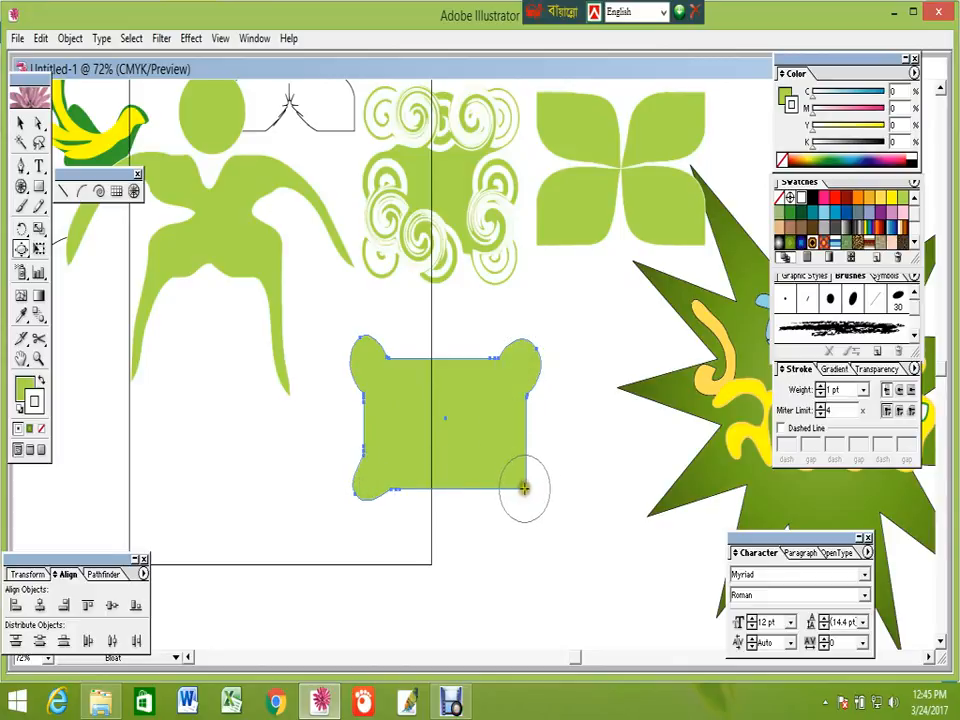
Bloat the midpoints of the rectangle's top and bottom edges into outward lobes and curve the left edge inward
click(441, 360)
drag(437, 350, 437, 340)
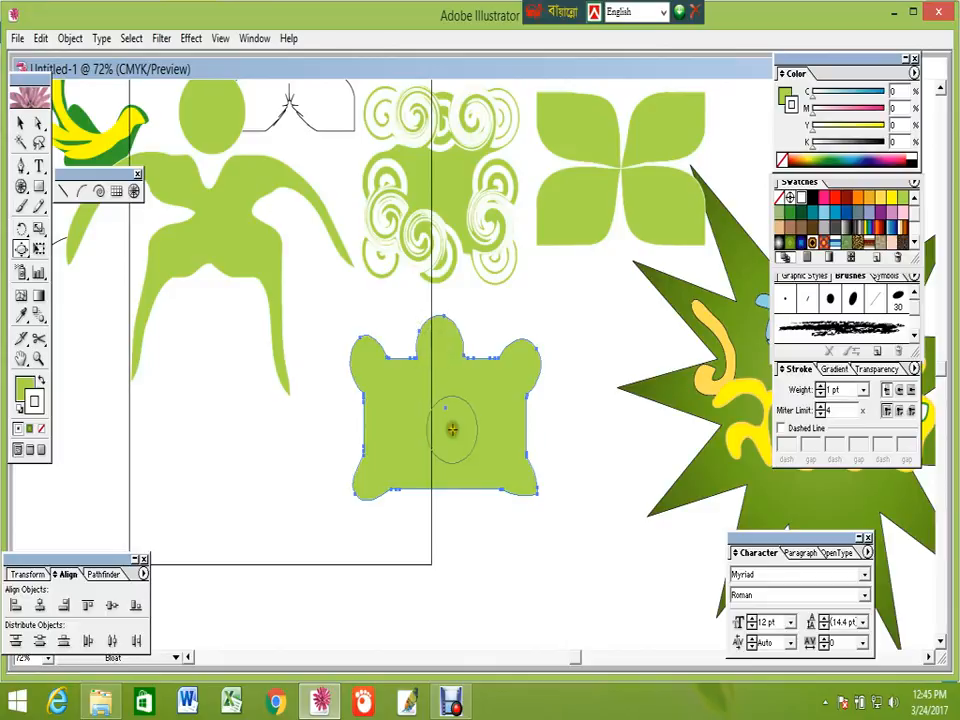
mouse_move(441, 489)
mouse_down()
mouse_move(439, 467)
mouse_move(446, 483)
mouse_up()
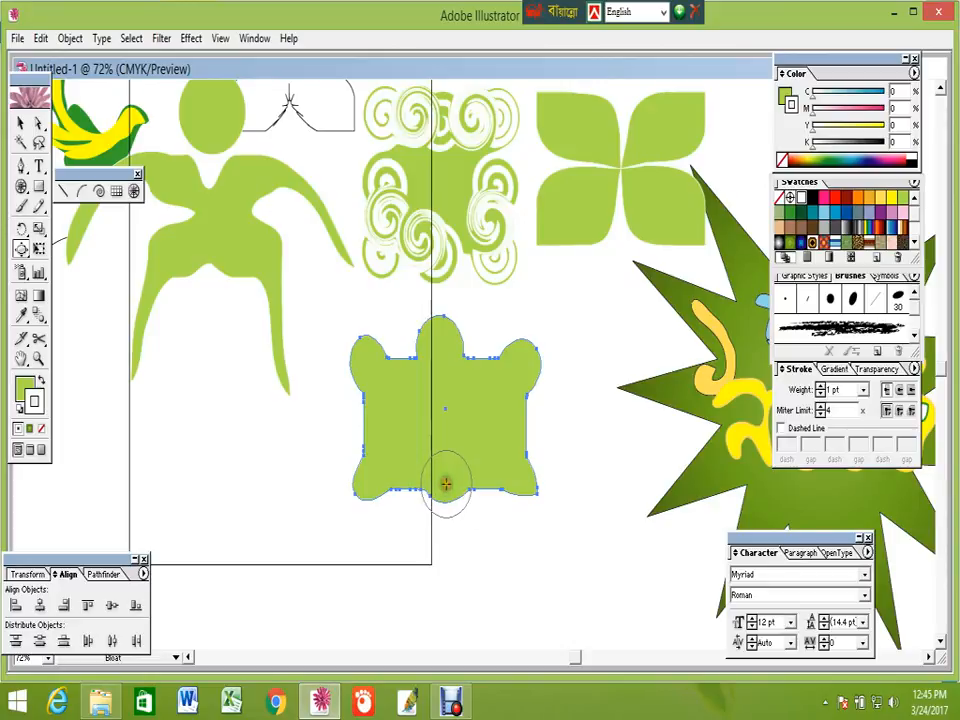
key(ctrl+z)
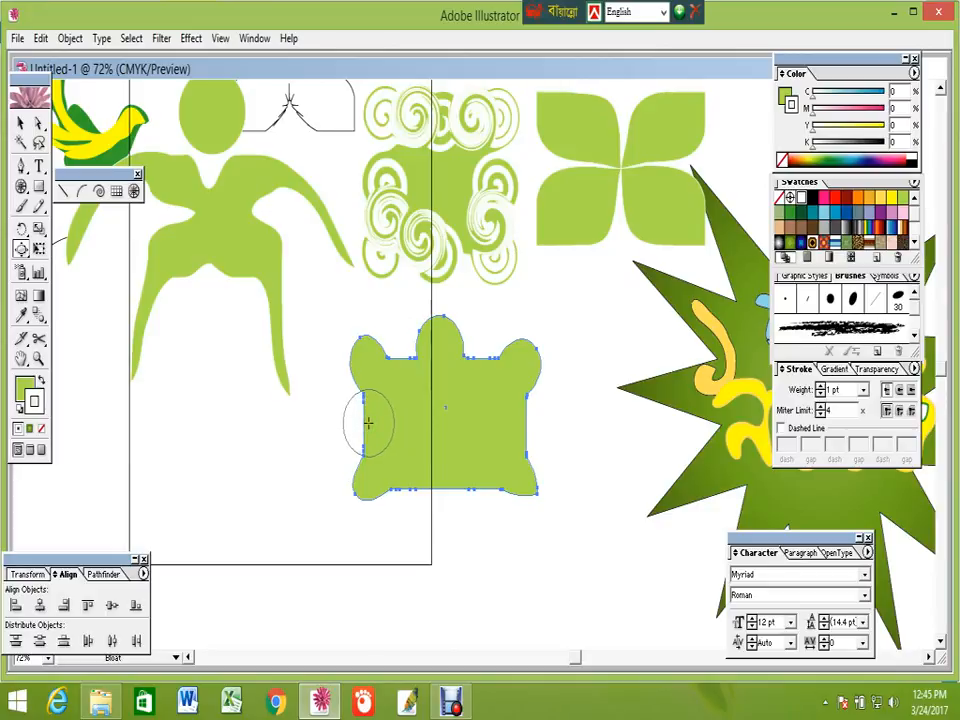
drag(357, 423, 356, 420)
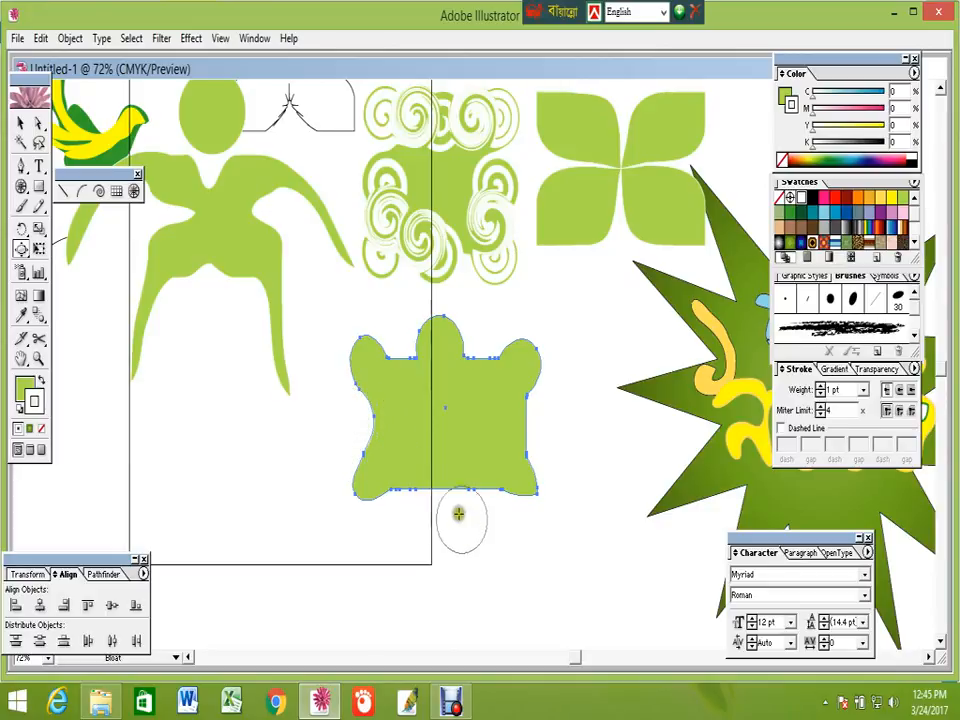
click(443, 481)
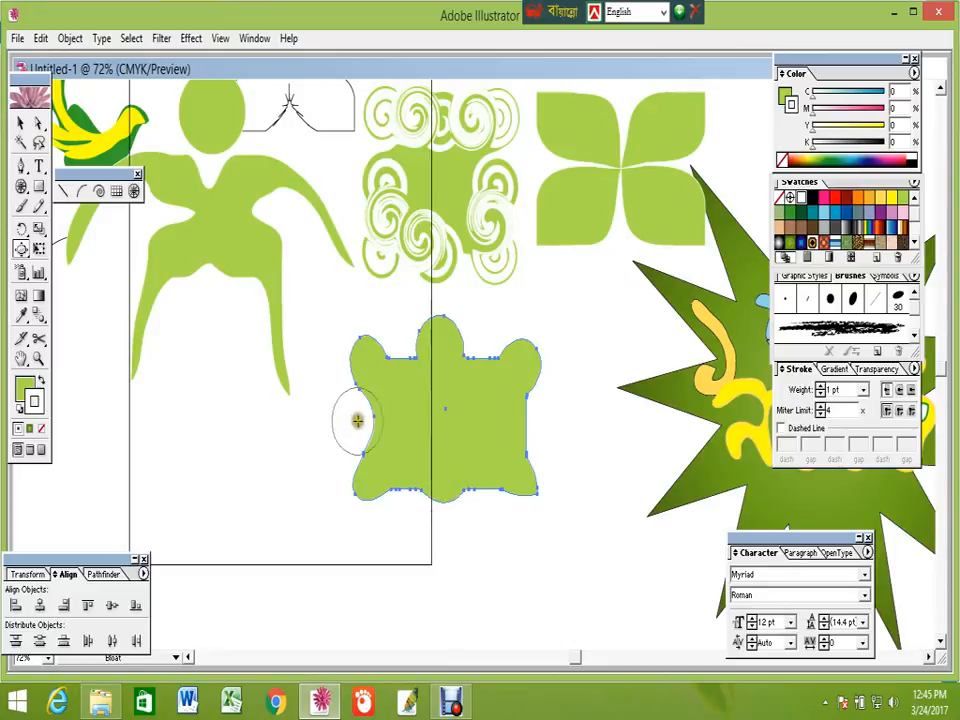
Bloat the two gaps between the top lobes and the middles of the right and left edges outward
mouse_move(400, 368)
mouse_down()
mouse_move(467, 360)
mouse_move(482, 369)
mouse_up()
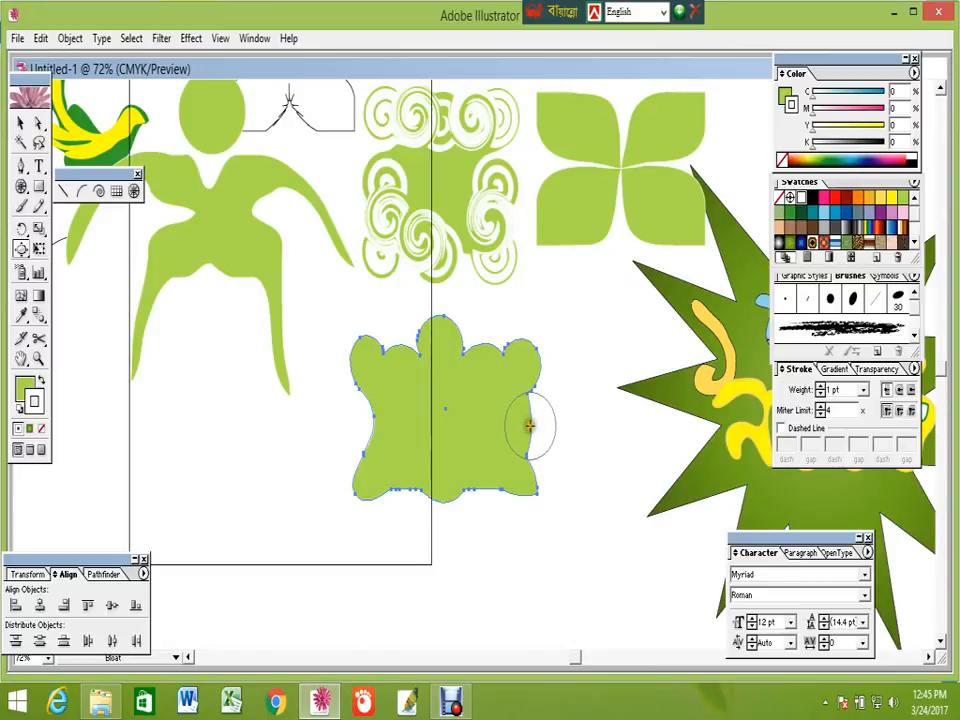
drag(530, 425, 527, 428)
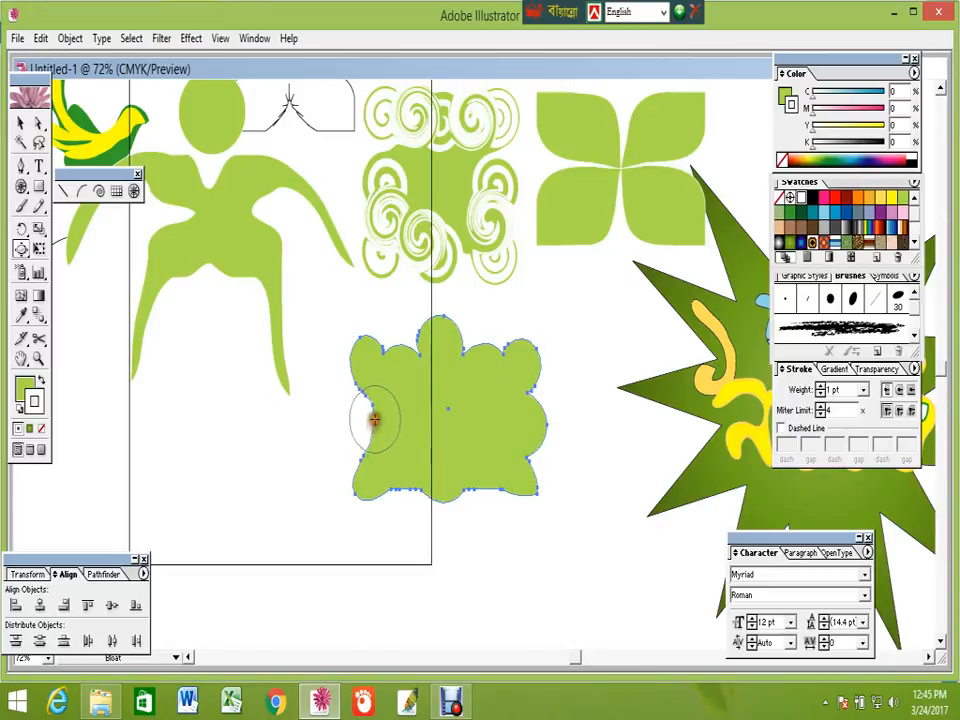
drag(374, 419, 366, 419)
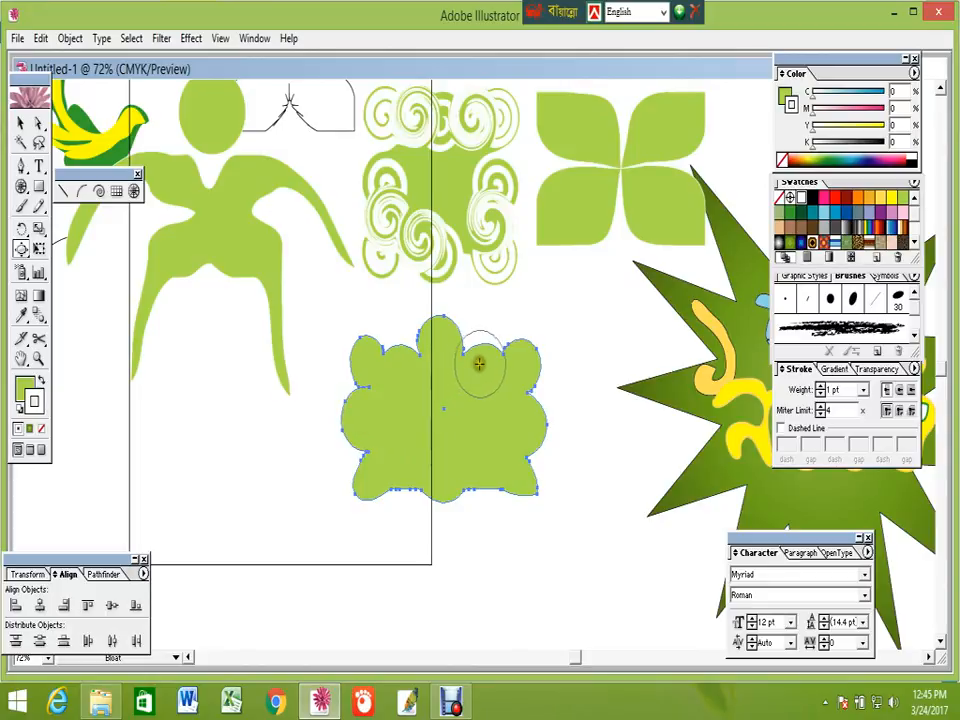
Bloat the bottom edge into a row of rounded lobes, completing the scalloped flower outline
mouse_move(439, 497)
mouse_down()
mouse_move(408, 484)
mouse_move(401, 495)
mouse_up()
mouse_move(482, 489)
mouse_down()
mouse_move(471, 493)
mouse_move(497, 497)
mouse_move(480, 506)
mouse_move(493, 491)
mouse_move(494, 512)
mouse_move(478, 532)
mouse_move(405, 514)
mouse_move(455, 530)
mouse_up()
key(ctrl+z)
key(ctrl+z)
mouse_move(436, 479)
mouse_down()
mouse_move(366, 391)
mouse_move(380, 403)
mouse_up()
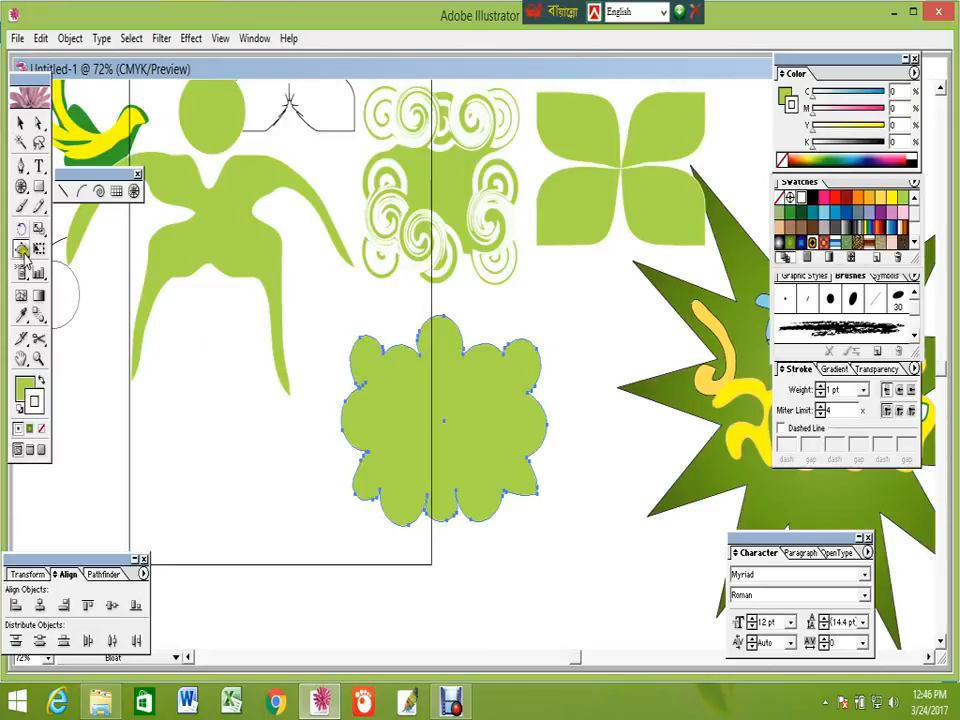
Warp the upper and left gaps of the green flower inward with the Warp tool to separate longer petals
drag(35, 256, 38, 252)
mouse_move(373, 400)
mouse_down()
mouse_move(407, 419)
mouse_move(422, 411)
mouse_up()
mouse_move(507, 353)
mouse_down()
mouse_move(470, 412)
mouse_move(483, 388)
mouse_move(464, 356)
mouse_move(439, 405)
mouse_up()
drag(406, 347, 433, 385)
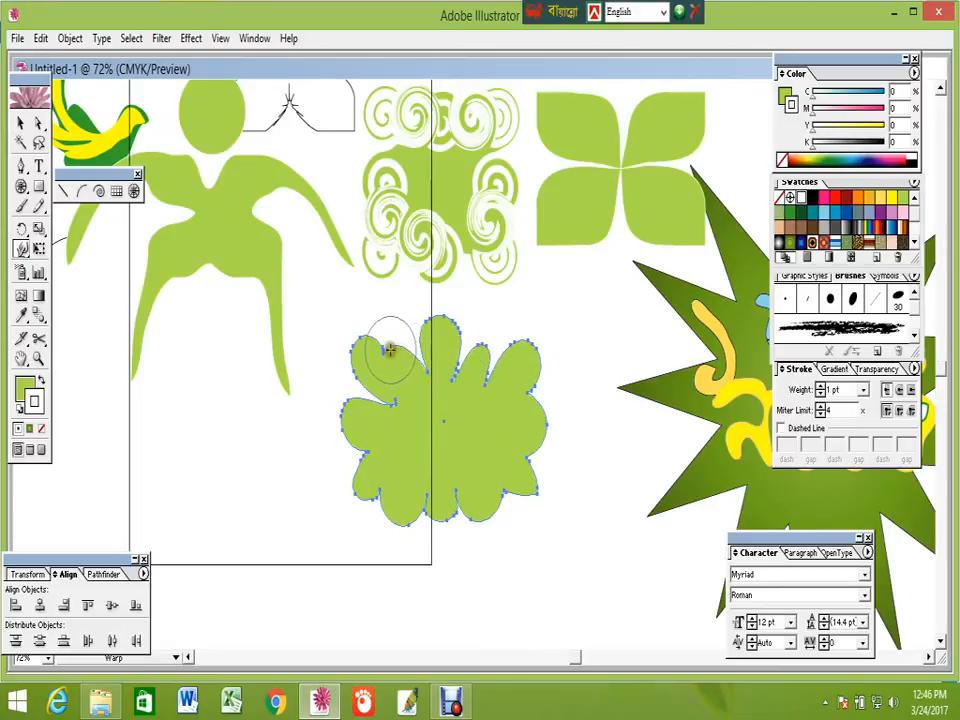
mouse_move(386, 345)
mouse_down()
mouse_move(392, 386)
mouse_move(383, 362)
mouse_up()
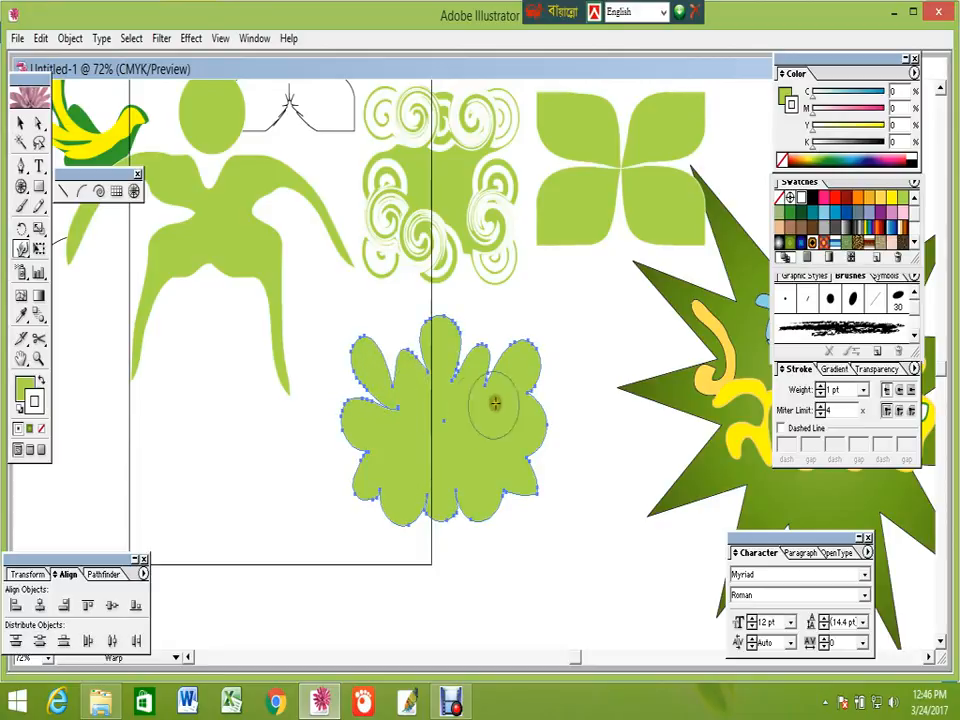
Warp the gaps along the flower's right side and bottom toward its centre, deepening the cuts between the petals
mouse_move(496, 384)
mouse_down()
mouse_move(484, 403)
mouse_move(508, 403)
mouse_move(490, 409)
mouse_up()
drag(533, 465, 489, 435)
drag(506, 495, 486, 458)
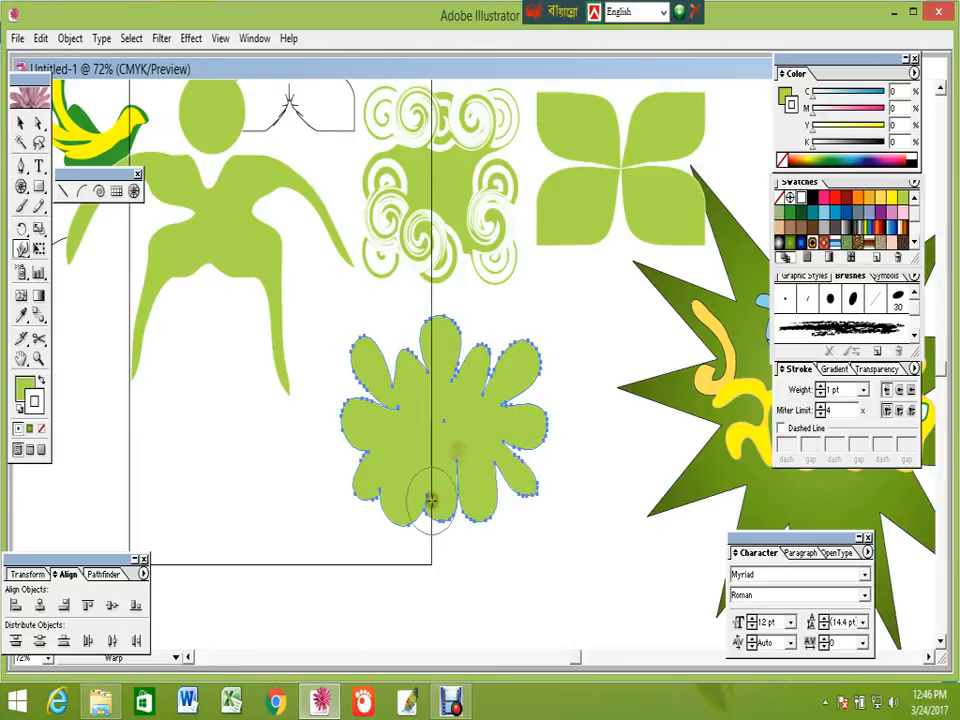
drag(431, 500, 432, 463)
mouse_move(384, 490)
mouse_down()
mouse_move(407, 438)
mouse_move(395, 438)
mouse_move(424, 426)
mouse_up()
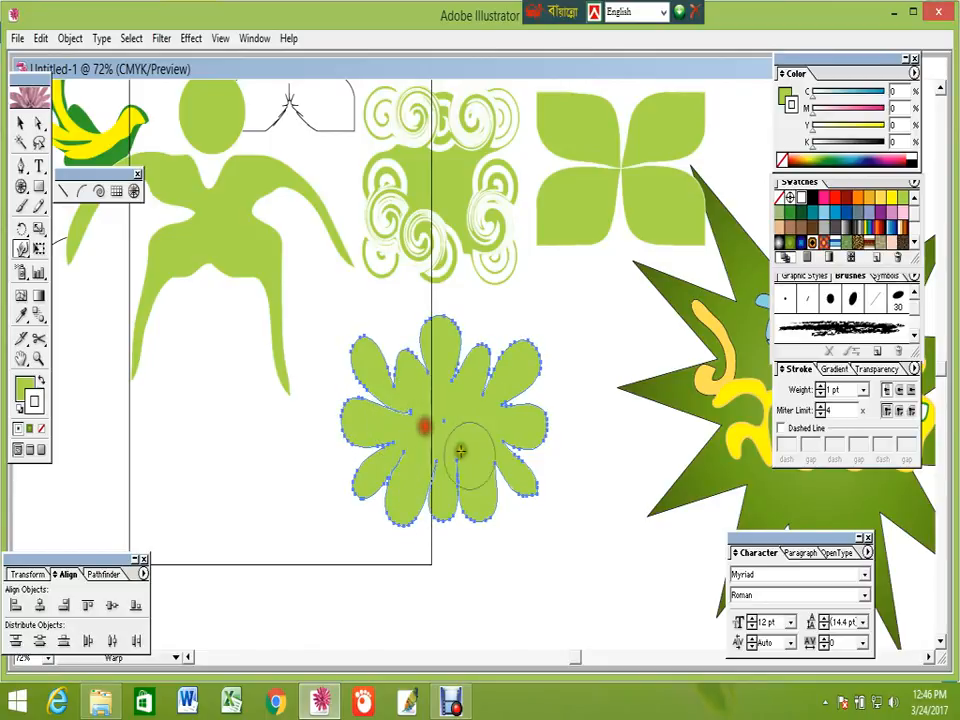
drag(502, 450, 462, 436)
Stretch the two short petals beside the flower's top petal outward and deepen the gap next to it
mouse_move(399, 343)
mouse_down()
mouse_move(394, 316)
mouse_move(381, 332)
mouse_move(407, 343)
mouse_move(411, 326)
mouse_up()
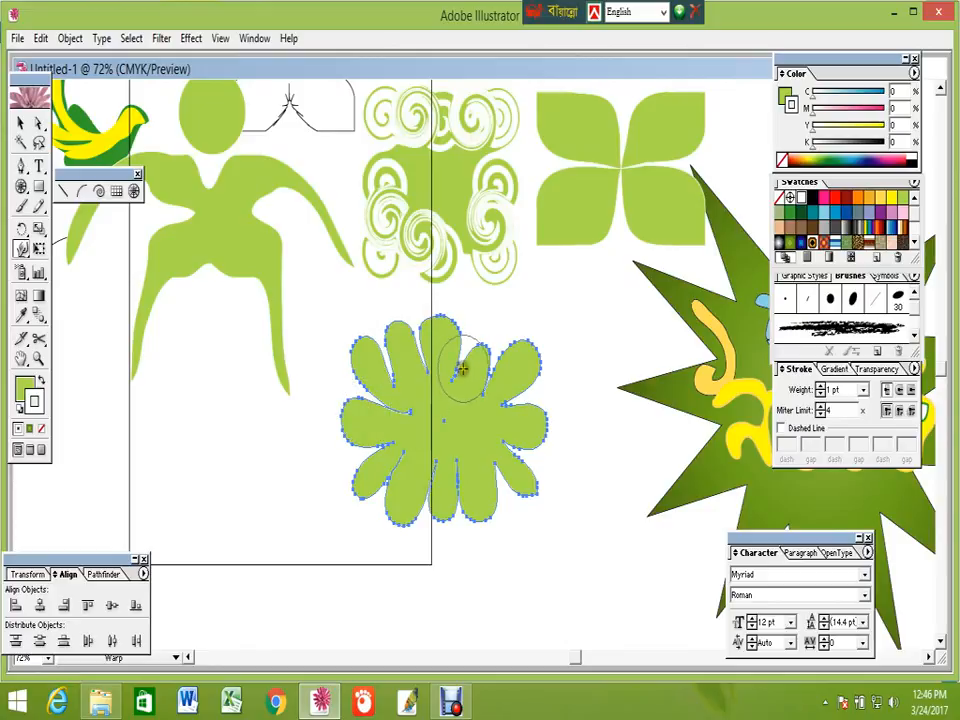
drag(455, 376, 444, 409)
drag(482, 359, 484, 324)
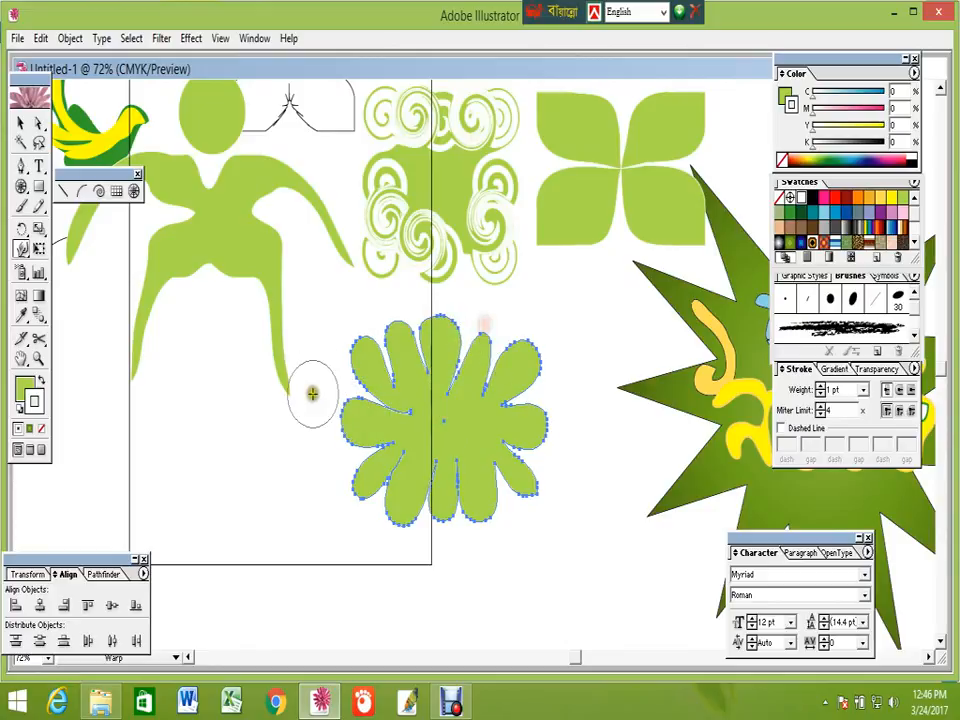
Draw a green rectangle below the human figure as a test shape for the Scallop tool
click(25, 122)
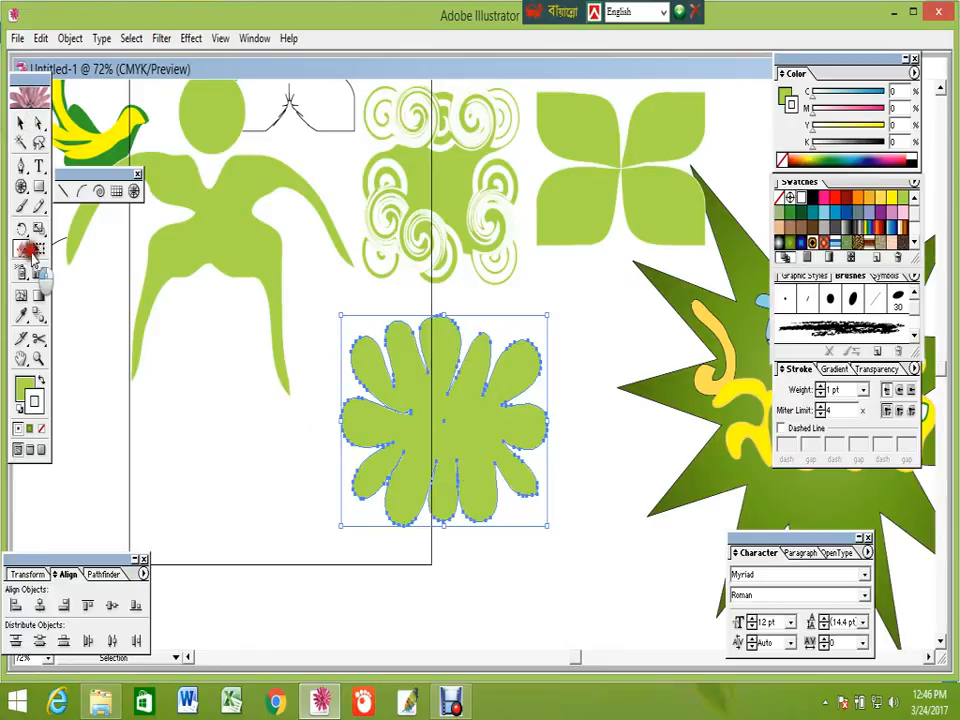
drag(26, 251, 90, 258)
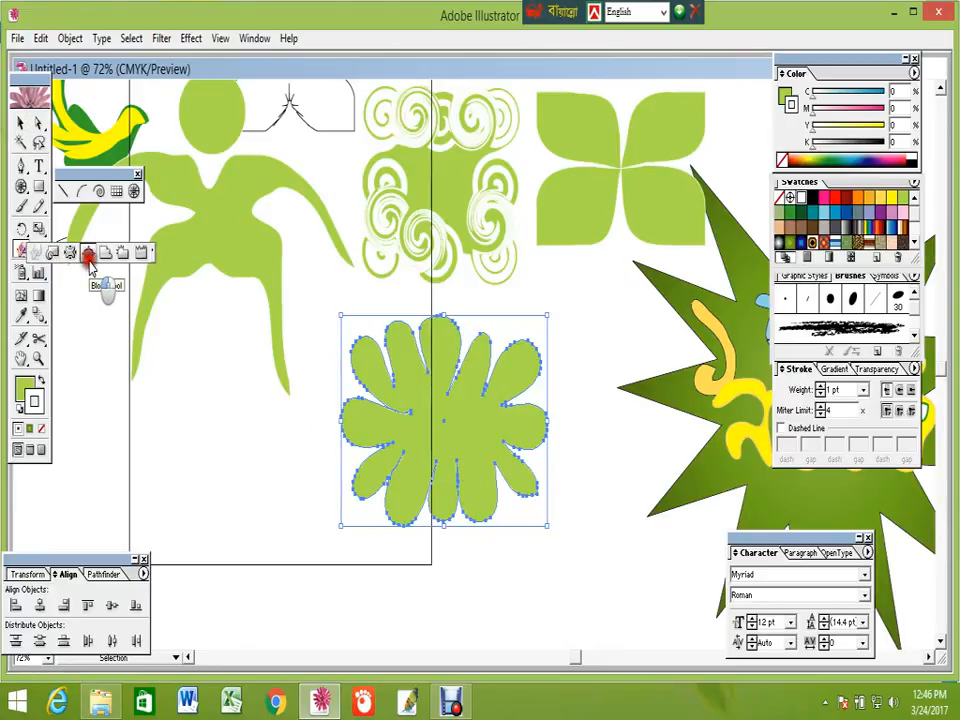
drag(90, 258, 90, 260)
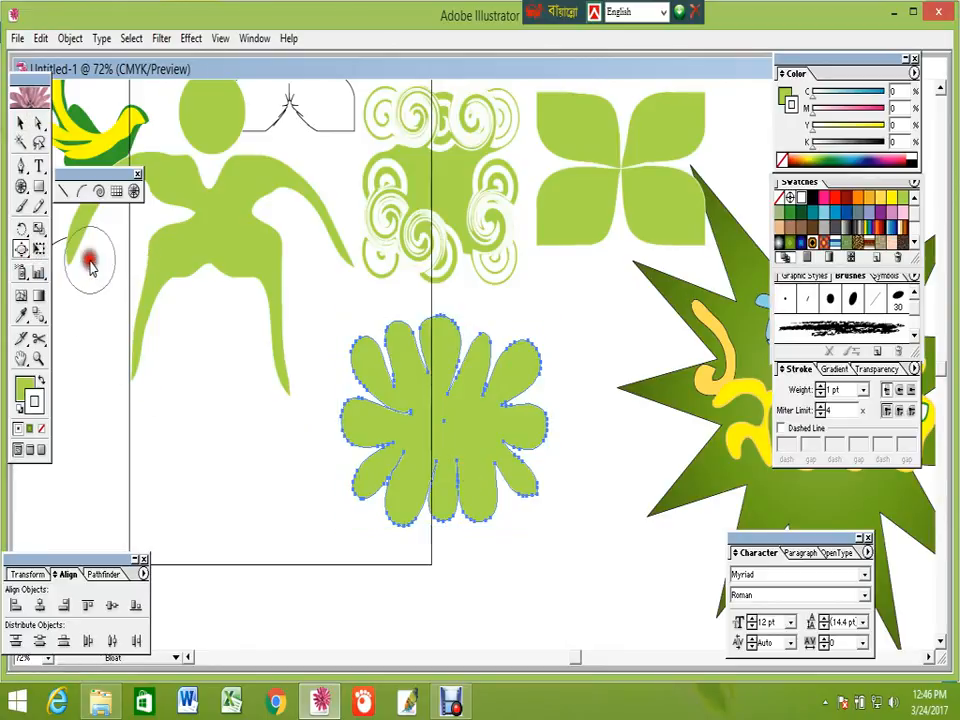
drag(20, 251, 99, 258)
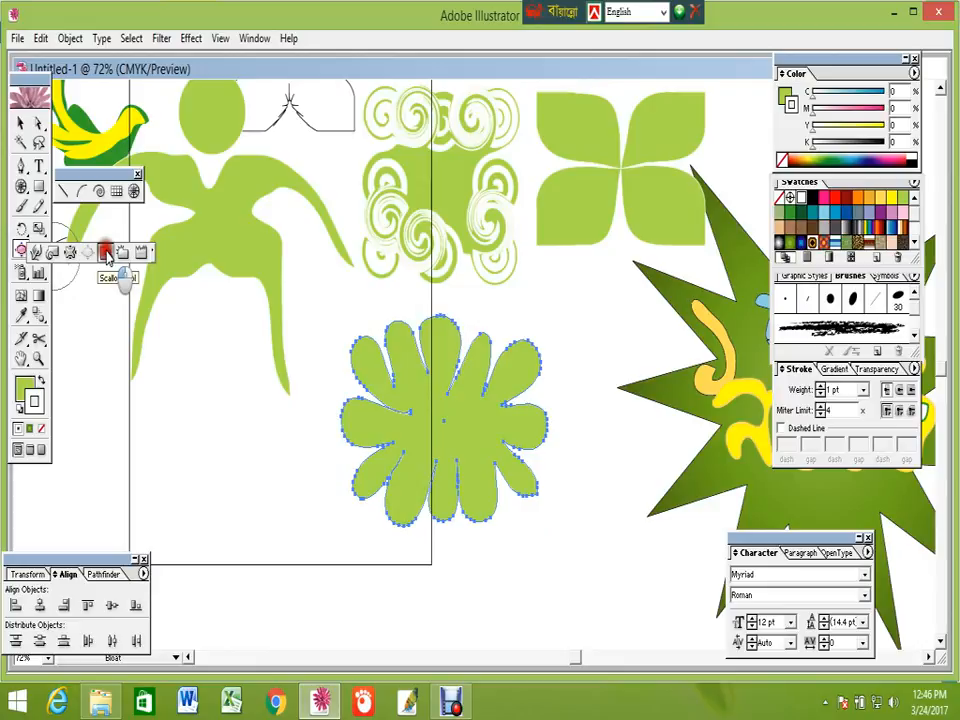
drag(107, 256, 107, 256)
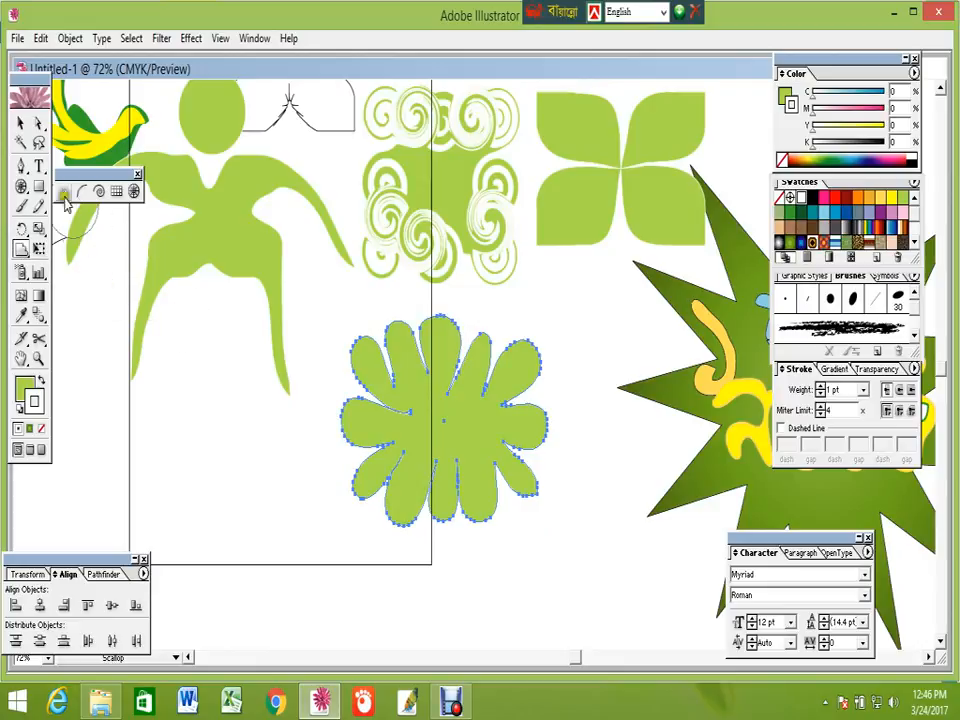
mouse_move(38, 186)
mouse_down()
mouse_move(64, 189)
mouse_move(41, 189)
mouse_up()
drag(149, 412, 305, 565)
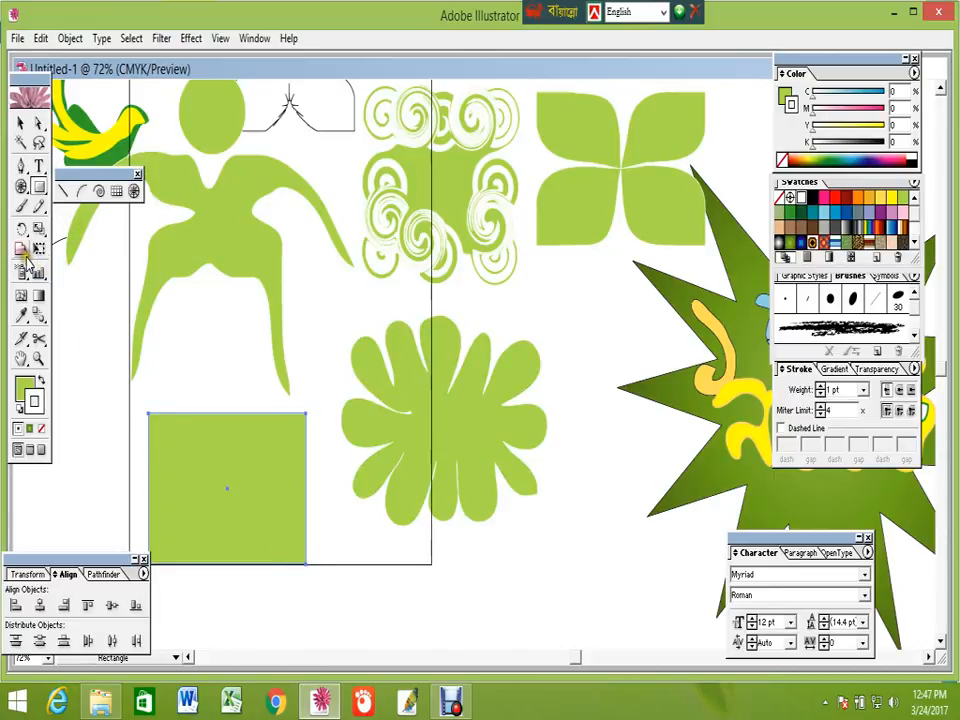
Try the Scallop tool on the new rectangle's upper-left corner and undo the distortion
drag(25, 256, 111, 268)
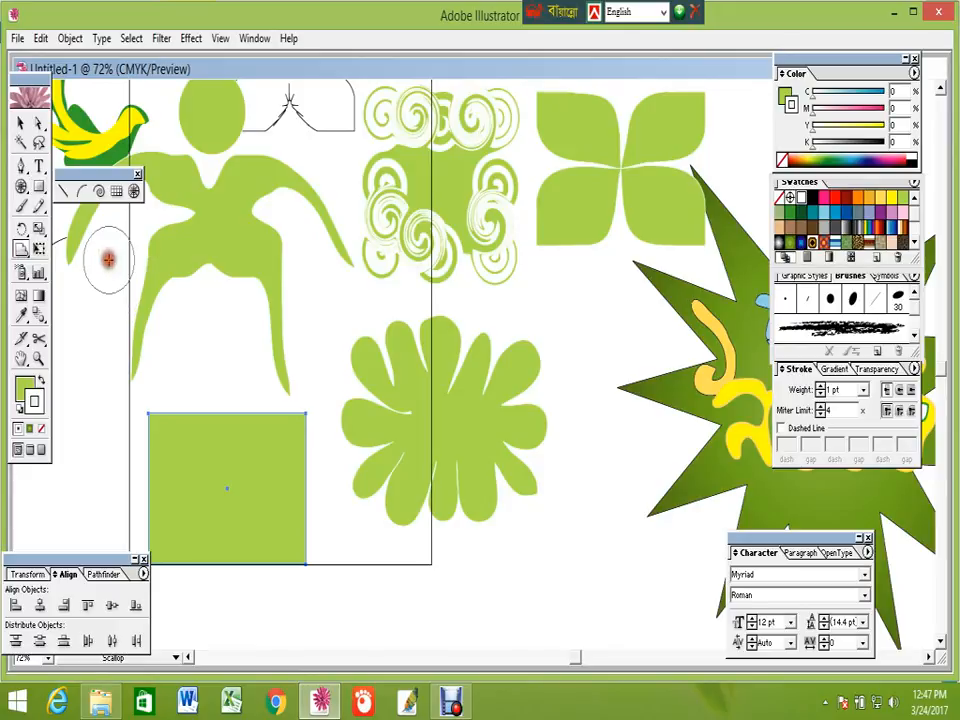
drag(157, 428, 157, 428)
key(ctrl+z)
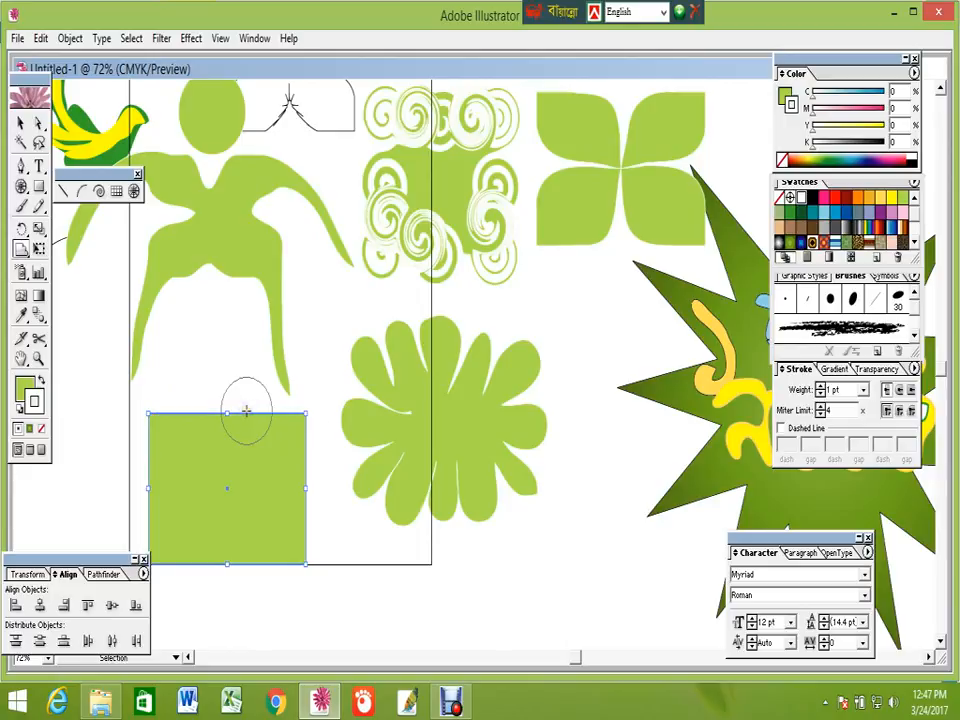
Select the green flower and move it slightly right and down, away from the rectangle
click(18, 120)
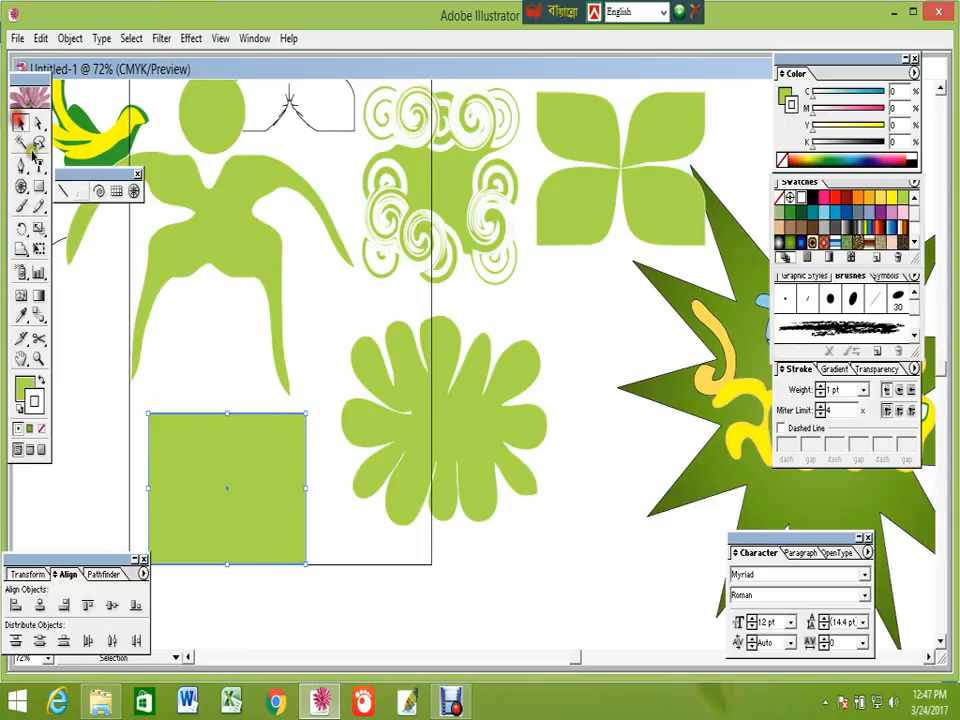
click(450, 461)
drag(450, 437, 507, 455)
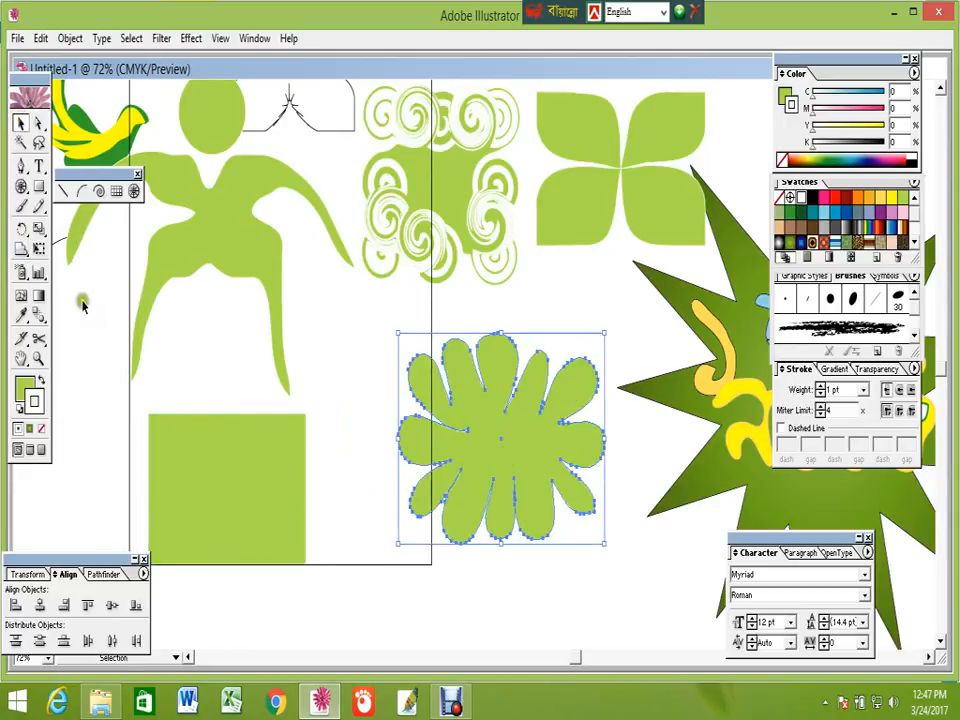
Scallop the flower's upper gaps and right-hand petals into jagged edges with the Scallop tool
click(20, 252)
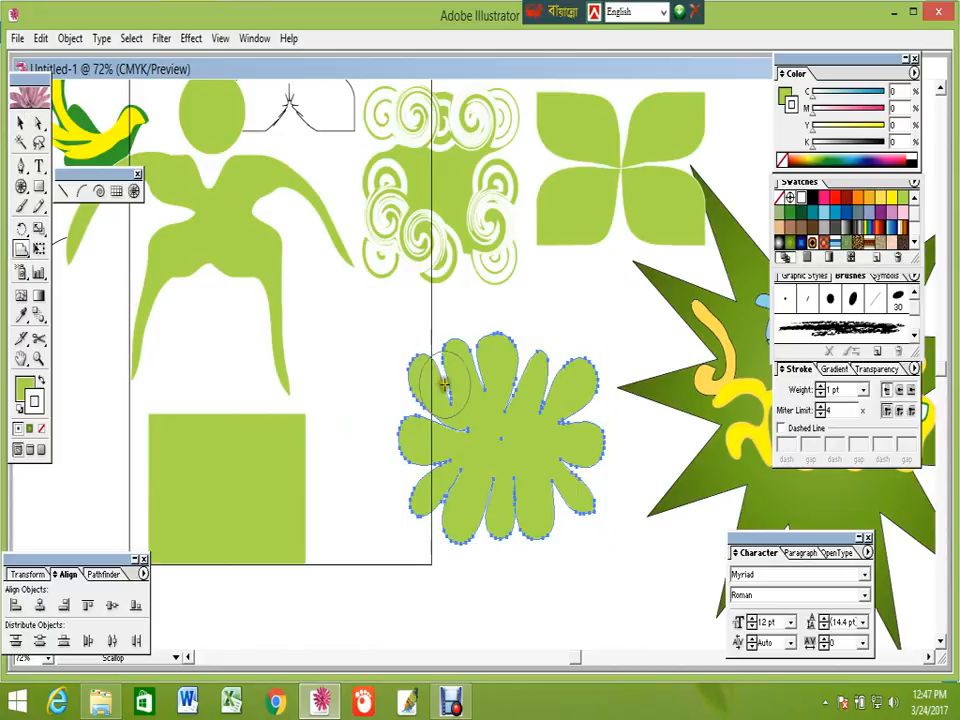
click(444, 380)
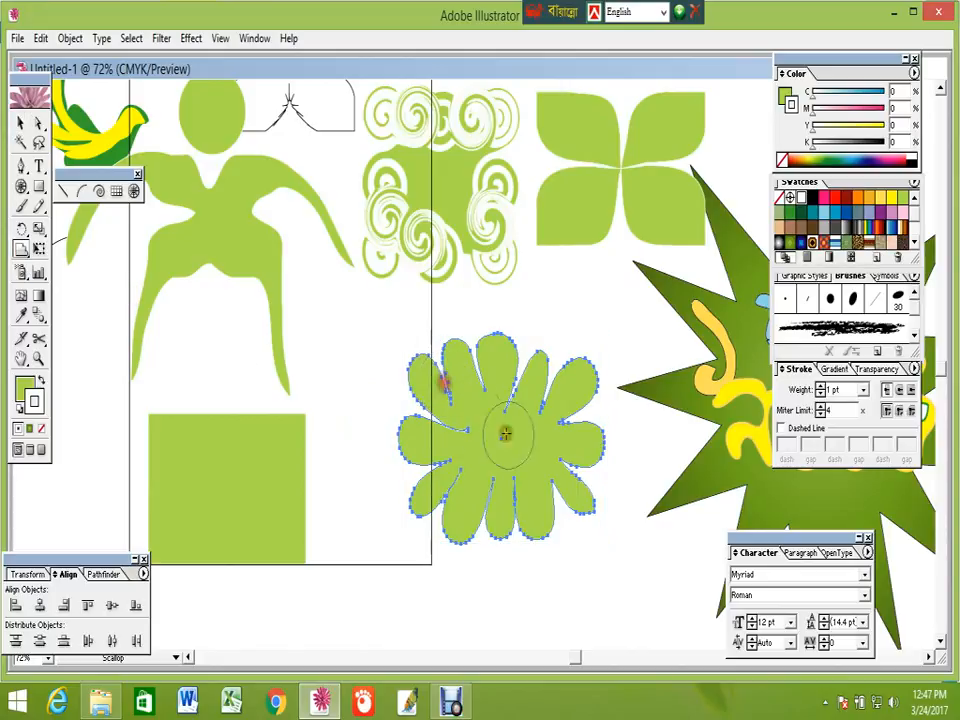
click(559, 377)
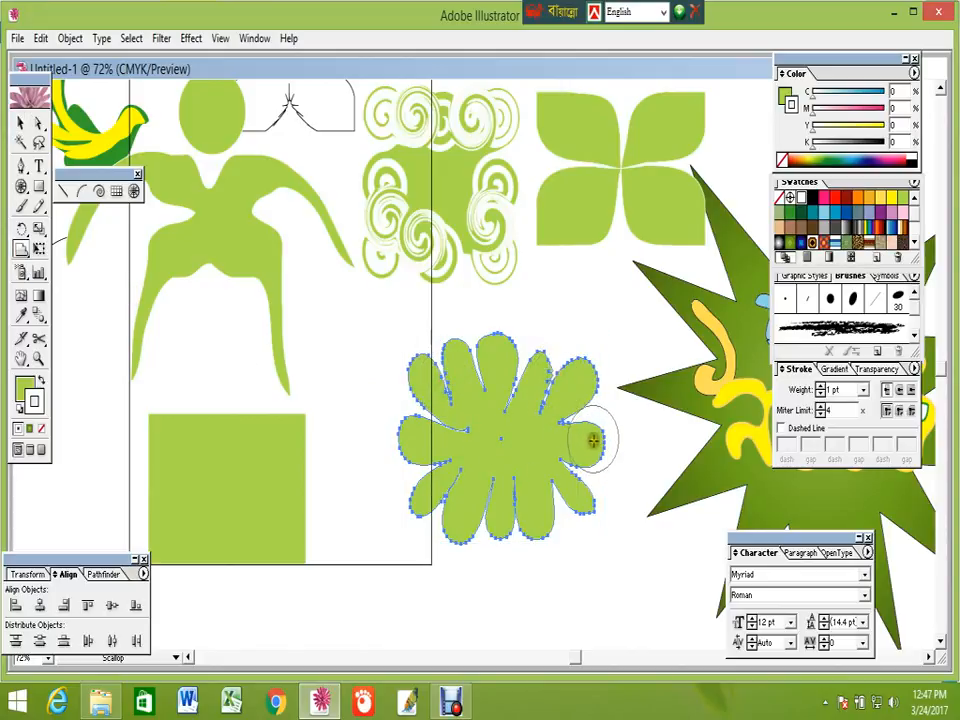
click(585, 428)
click(579, 489)
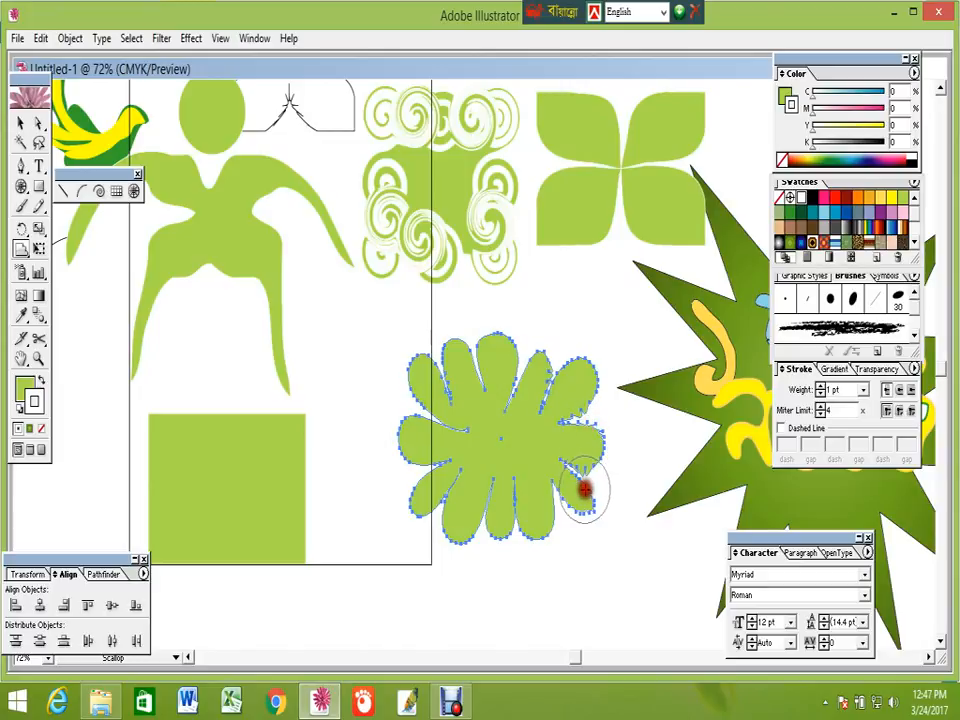
Scallop the edges of the flower's bottom and lower-left petals
click(553, 518)
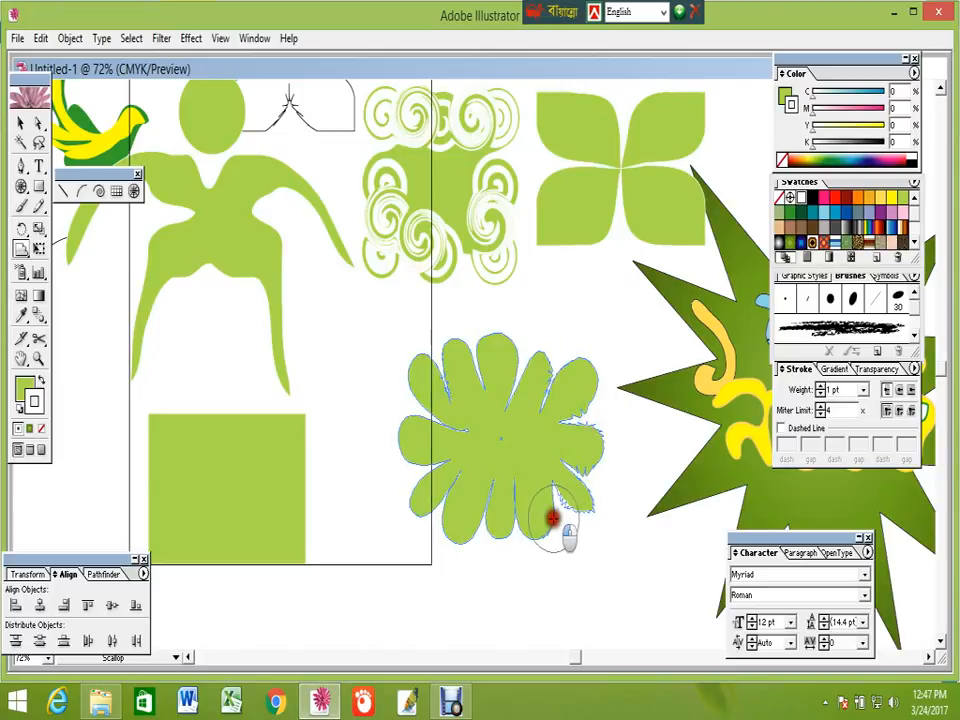
click(492, 543)
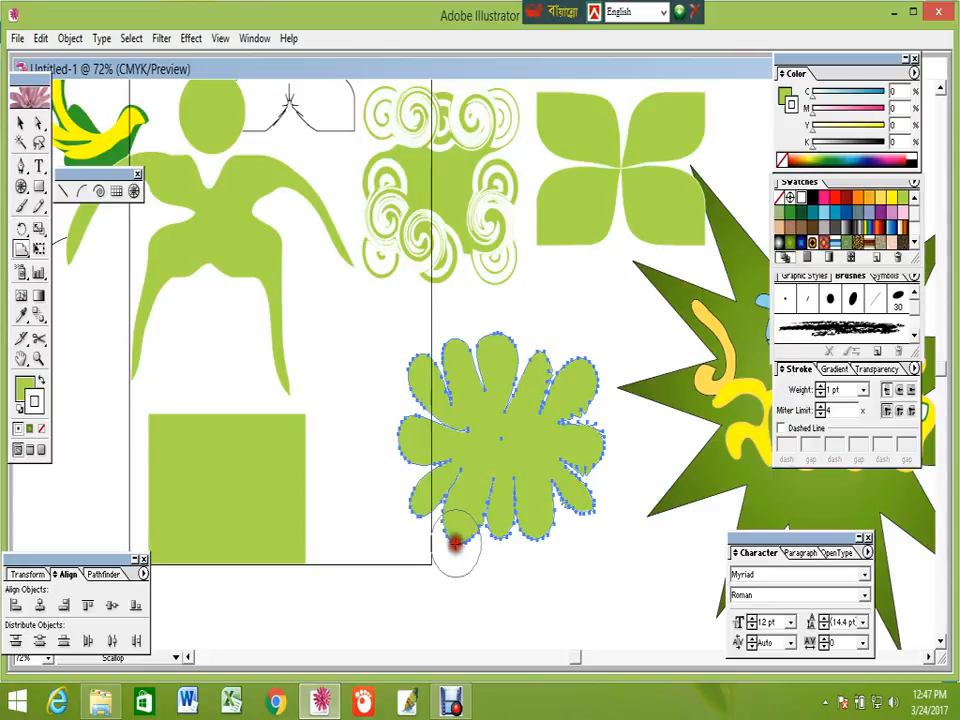
click(418, 510)
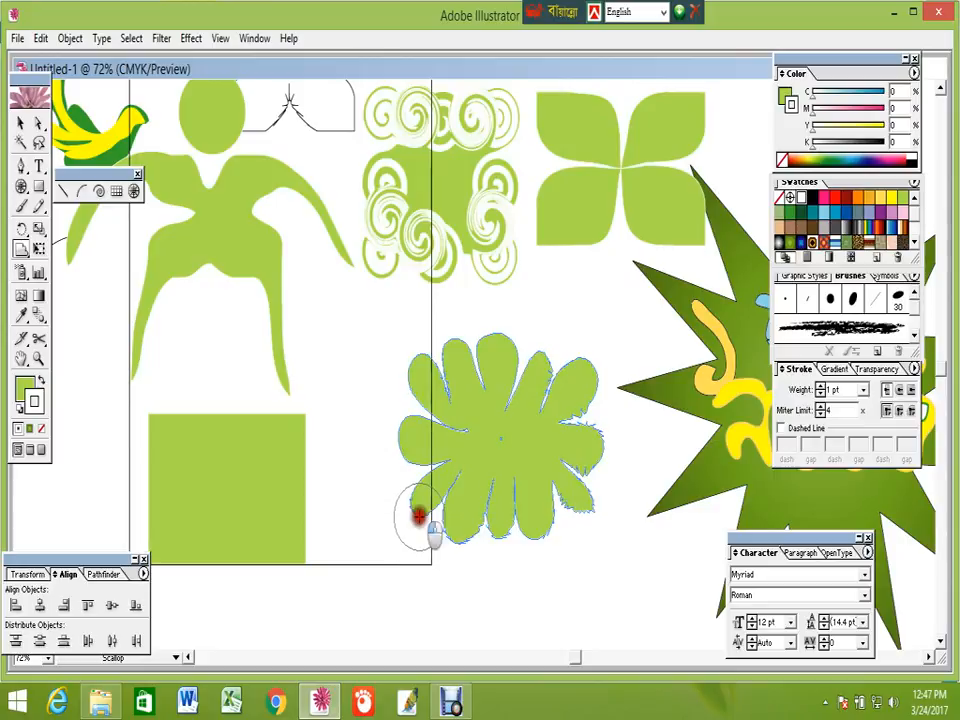
click(409, 463)
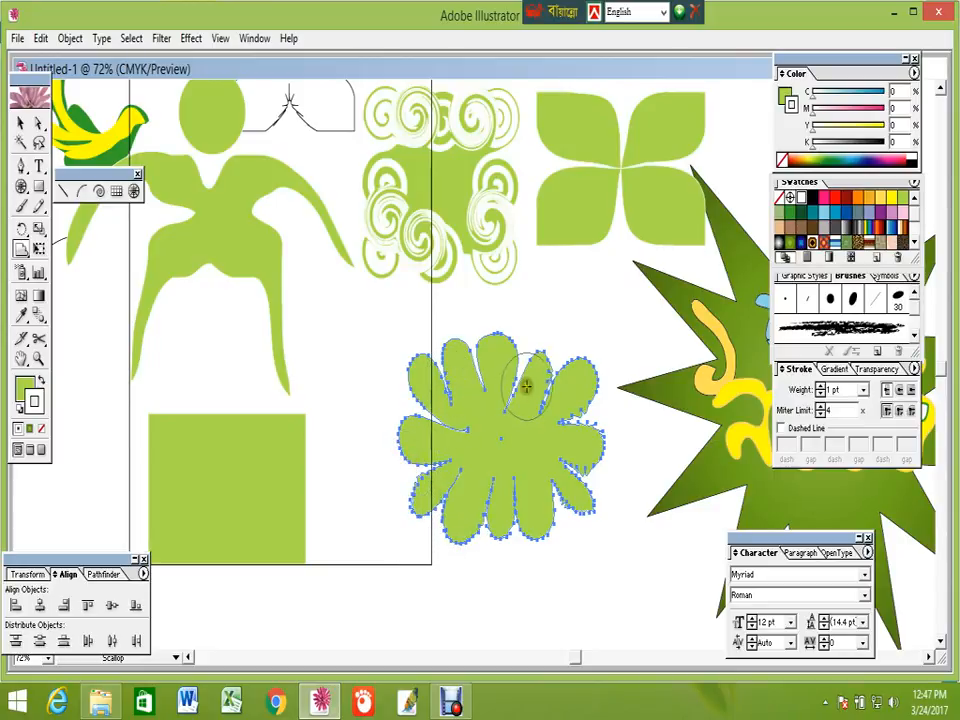
Deselect the flower to view its scalloped edges, undo the scalloping and reselect the flower
click(21, 122)
click(503, 580)
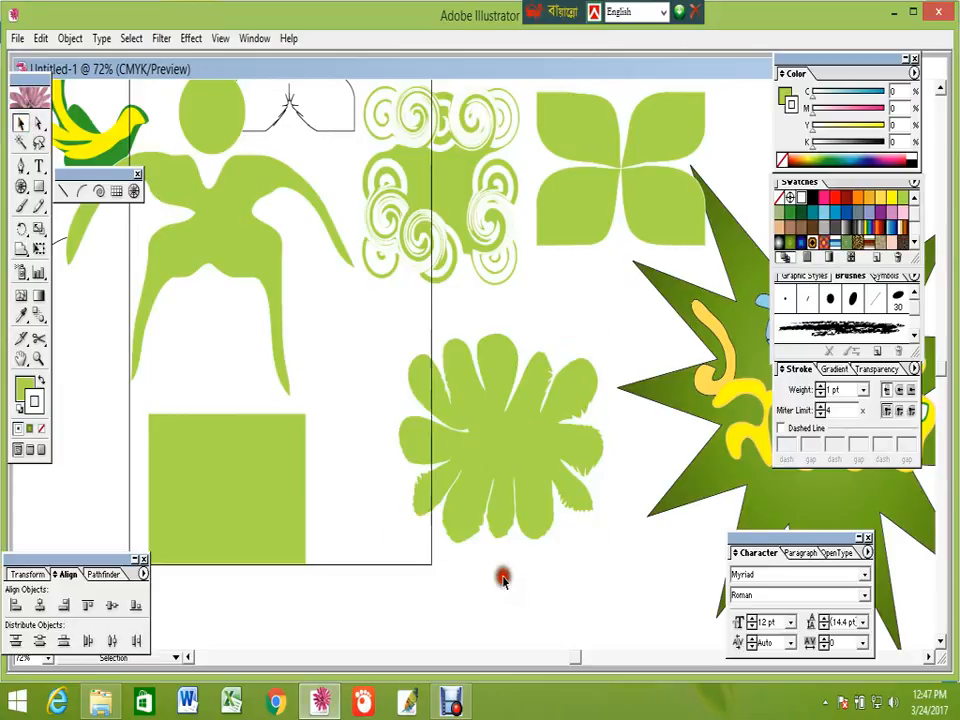
click(539, 457)
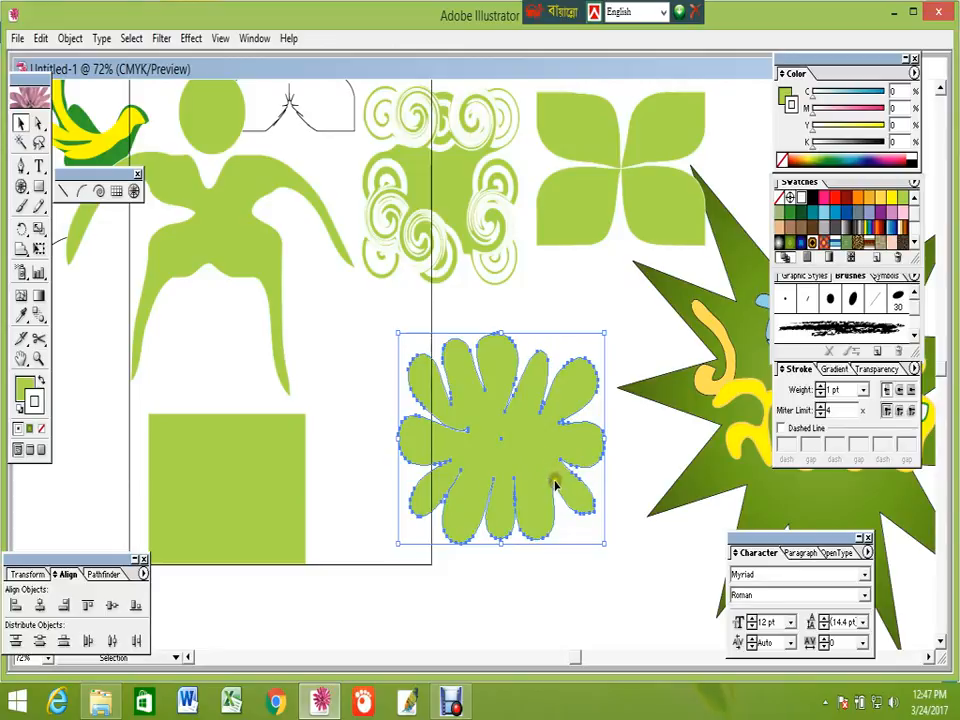
Move the flower to the artboard's lower-left corner and delete the green rectangle
drag(522, 483, 117, 545)
drag(240, 500, 452, 510)
key(Delete)
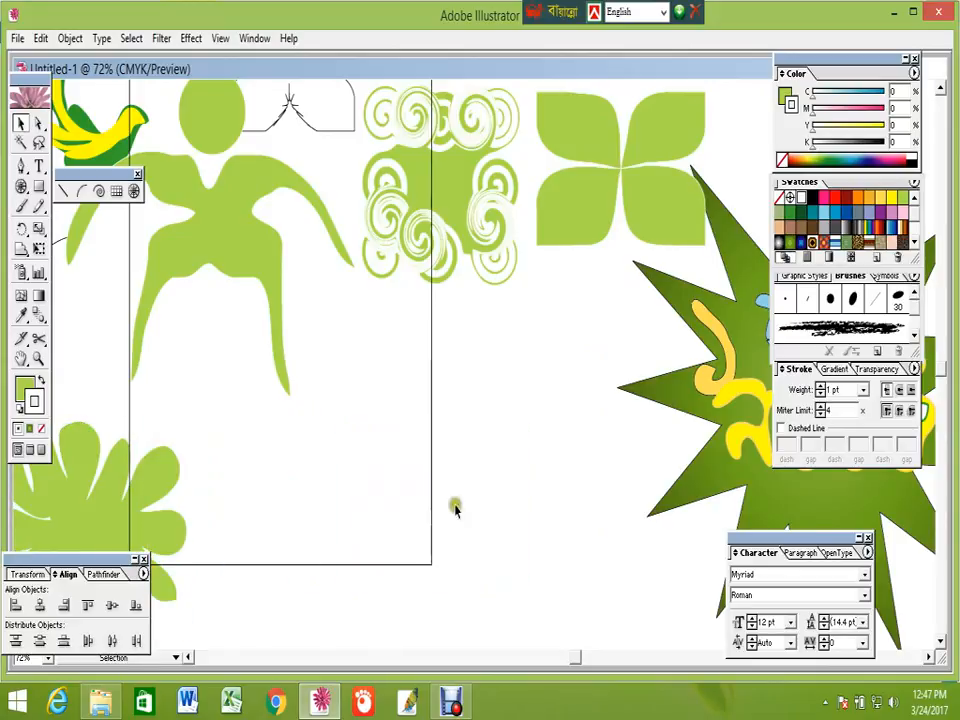
Move the four-petal shape below the spiral ornament and scallop its upper gap and the outer edges of its left petals
drag(606, 178, 426, 490)
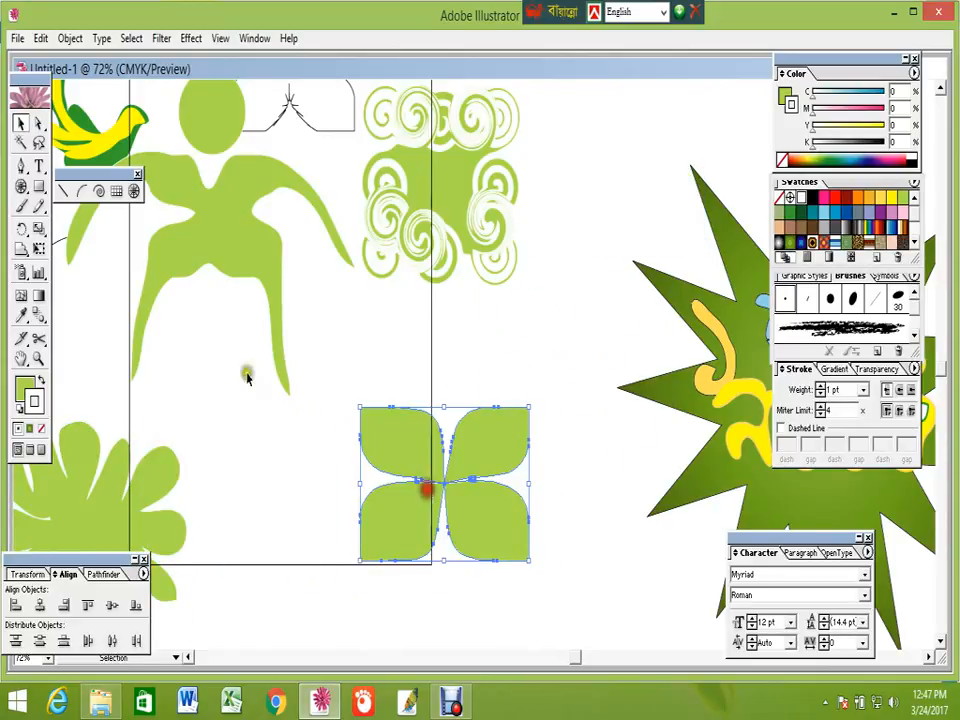
drag(27, 250, 107, 260)
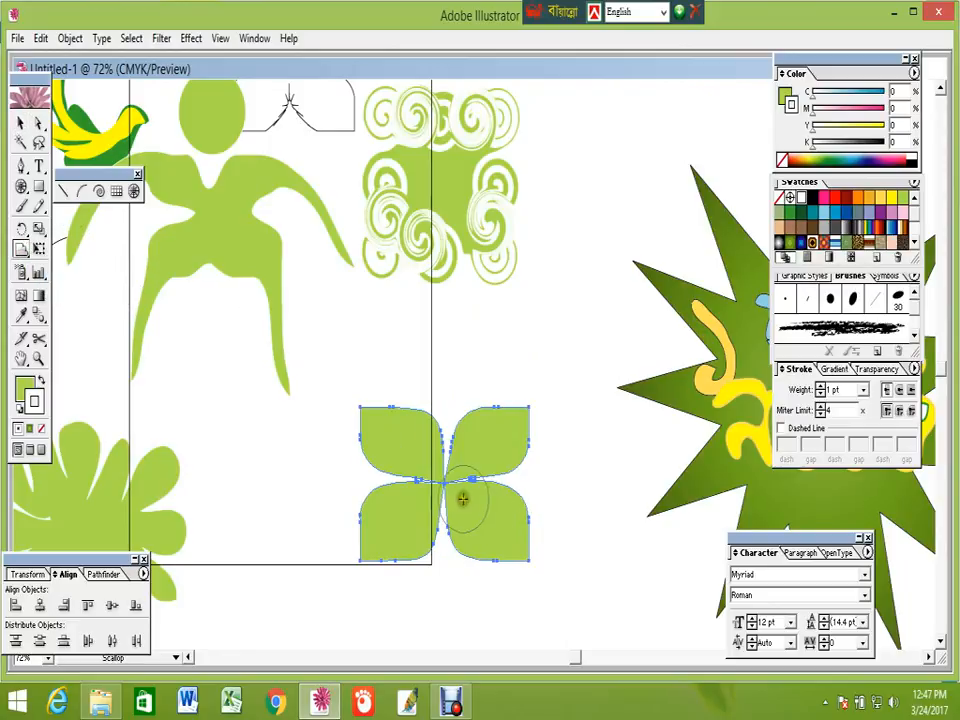
click(450, 441)
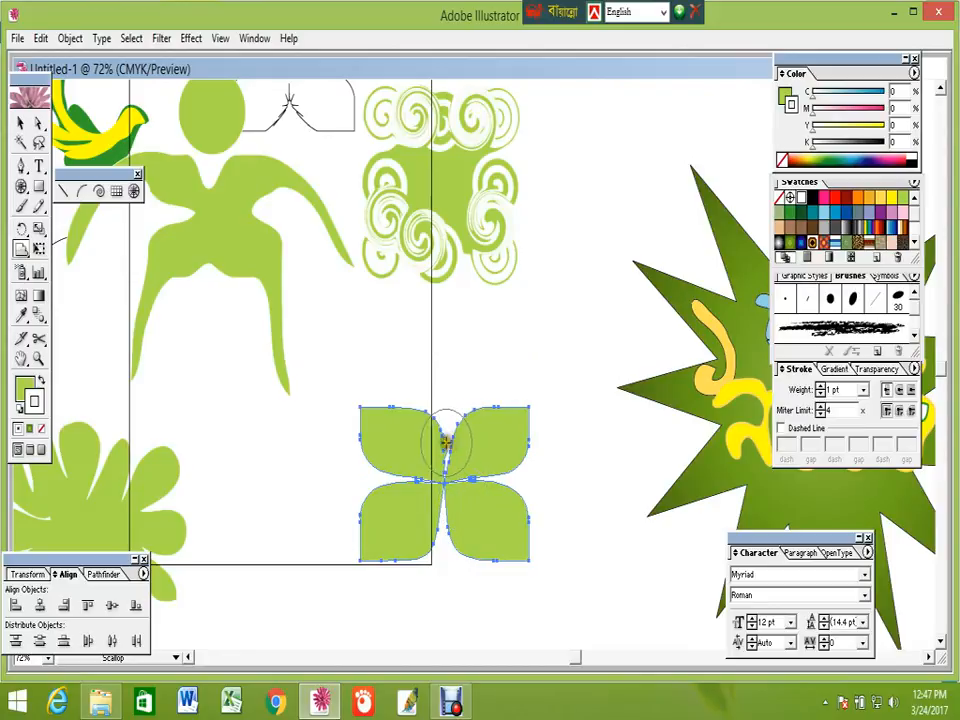
click(411, 415)
click(380, 406)
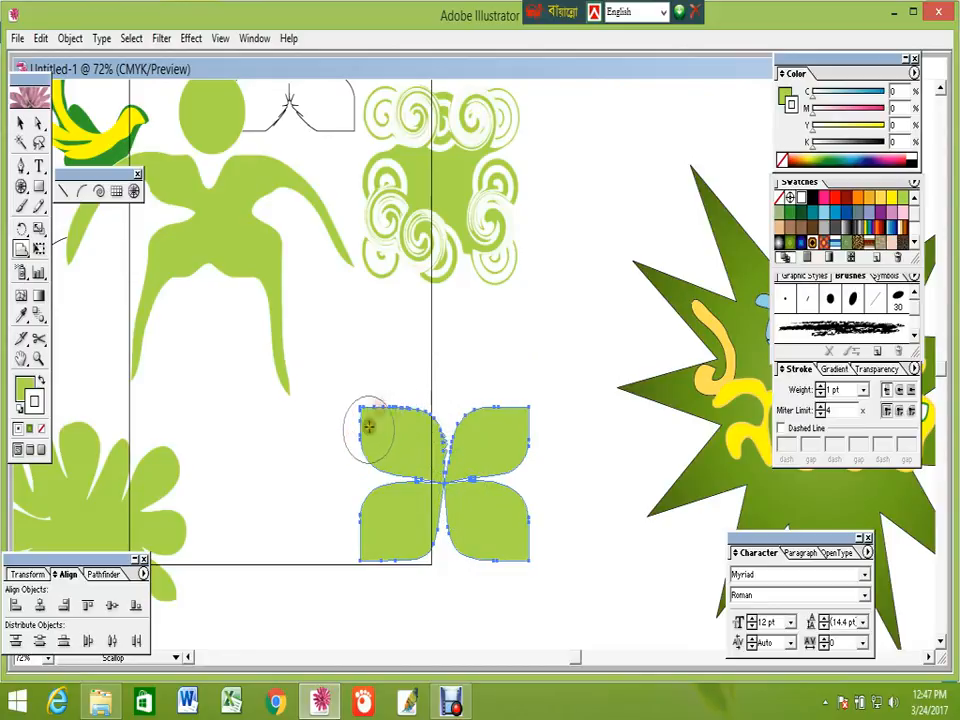
click(366, 457)
click(365, 516)
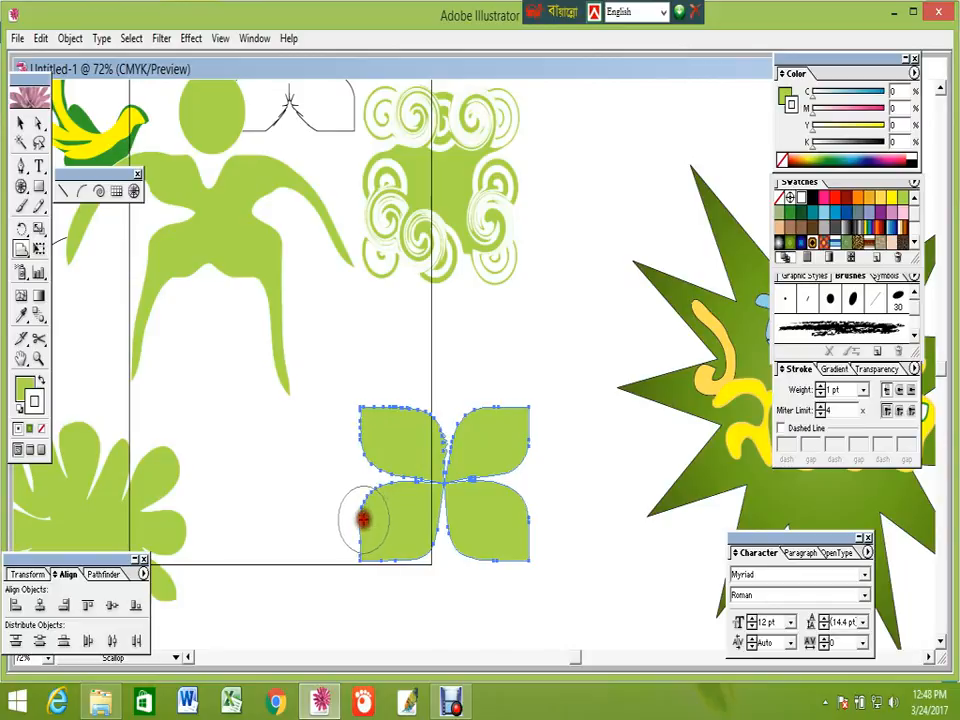
Scallop the bottom edges of the four-petal shape's two lower petals from left to right
click(371, 561)
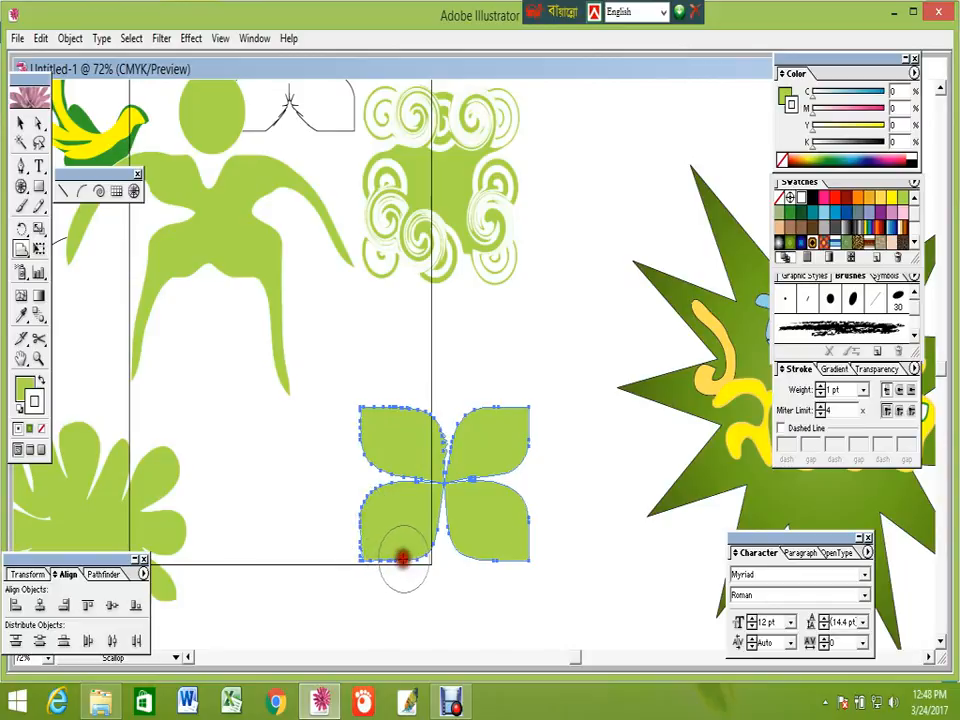
click(422, 559)
click(467, 557)
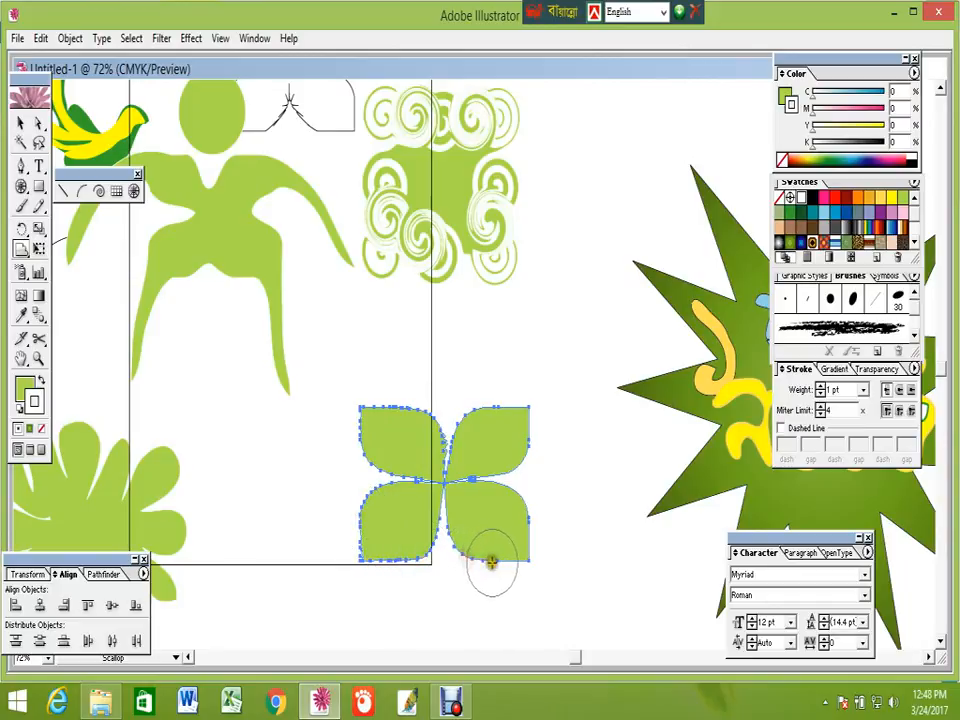
click(495, 562)
click(523, 560)
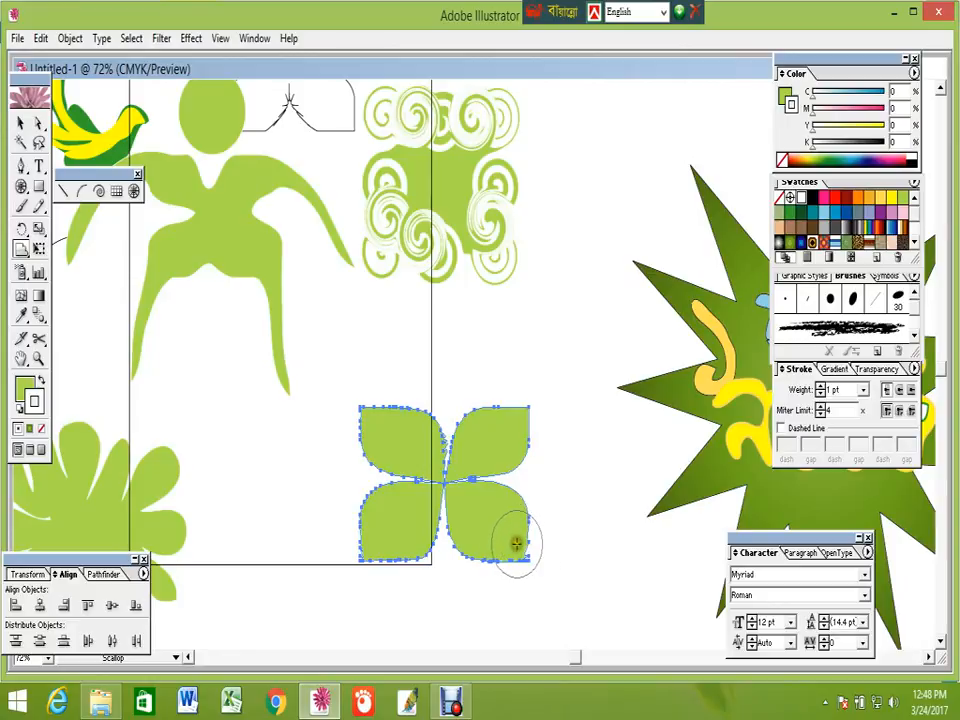
Undo the last scallop stroke and scallop the outer edges of the four-petal shape's two right petals, including the upper one's top edge
key(ctrl+z)
click(529, 529)
click(527, 516)
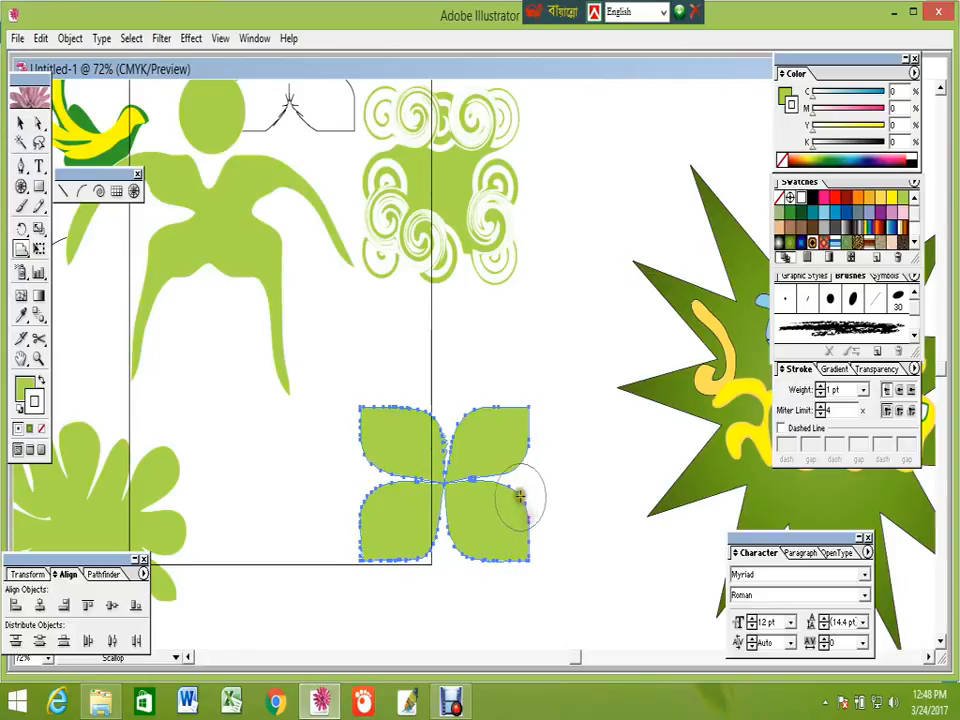
click(516, 466)
click(529, 442)
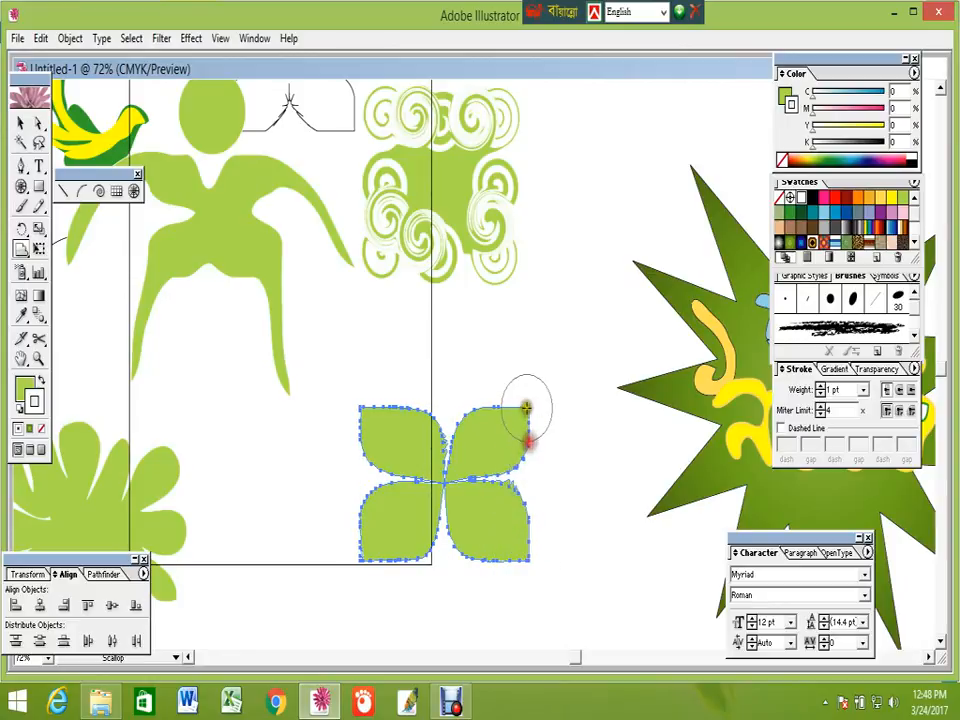
click(520, 402)
click(467, 403)
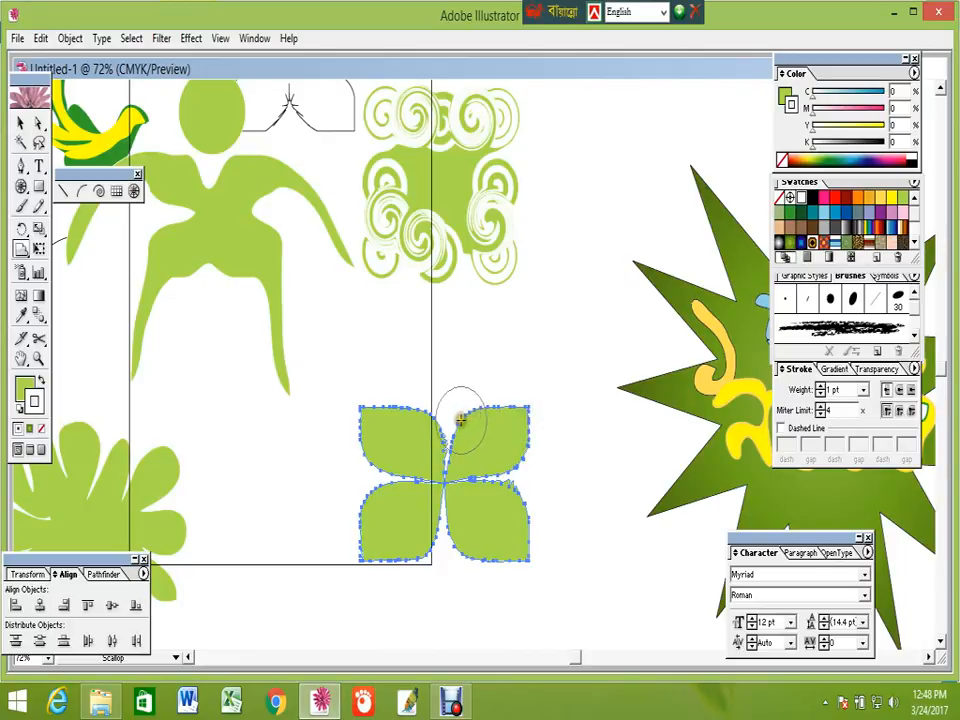
Deselect the four-petal shape to view its edges, undo the scalloping and reselect the shape
click(20, 122)
click(602, 435)
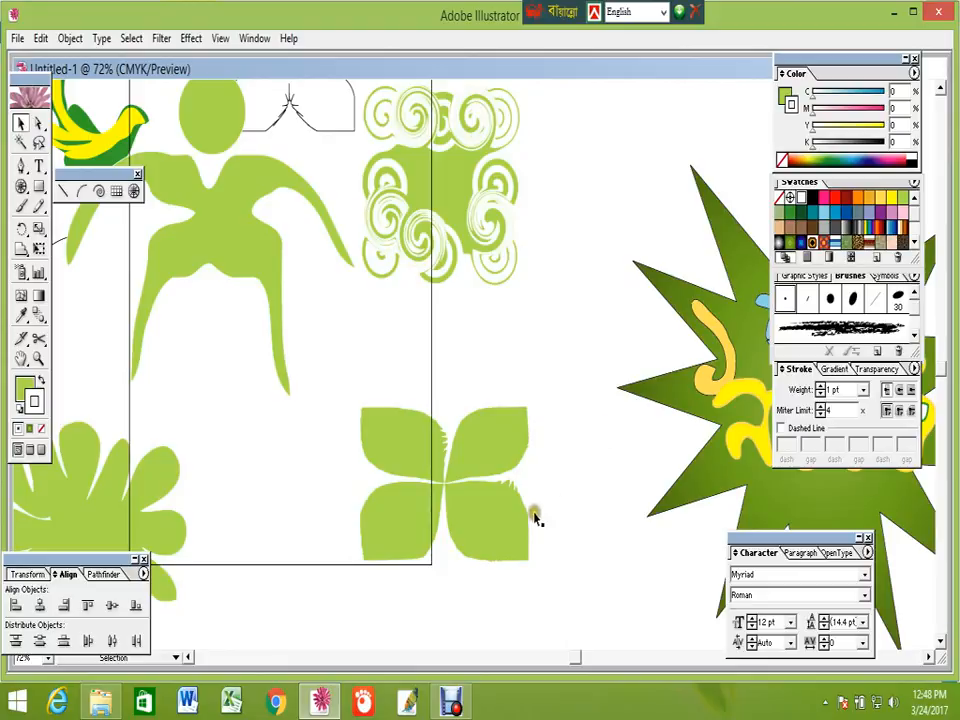
click(531, 567)
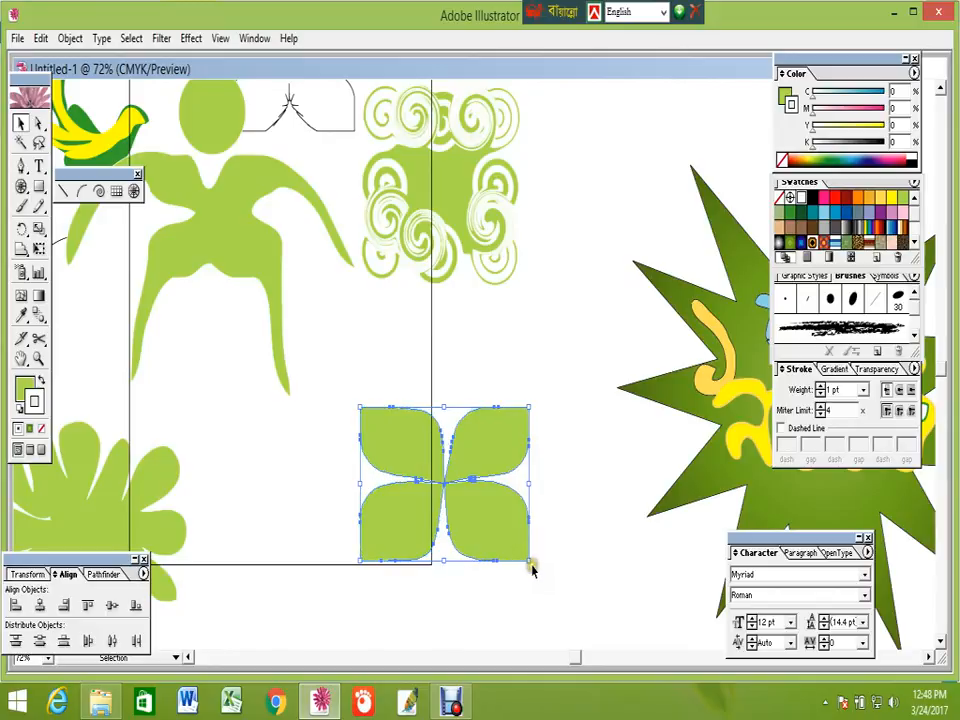
Scallop the bottom edges of the four-petal shape's lower petals and the gaps between all four petals
click(39, 249)
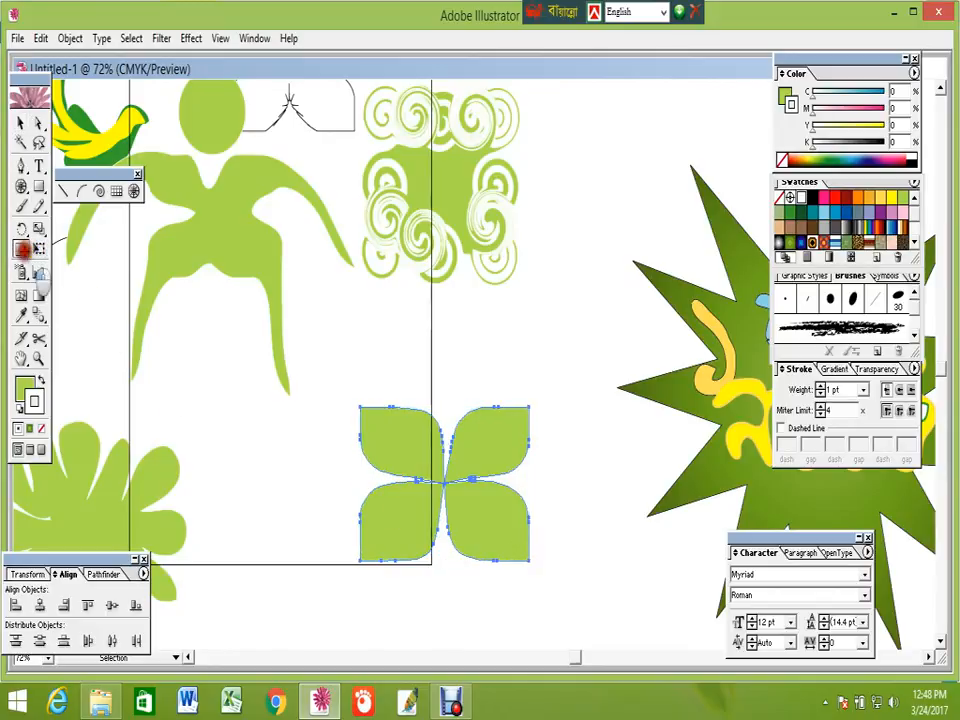
click(398, 563)
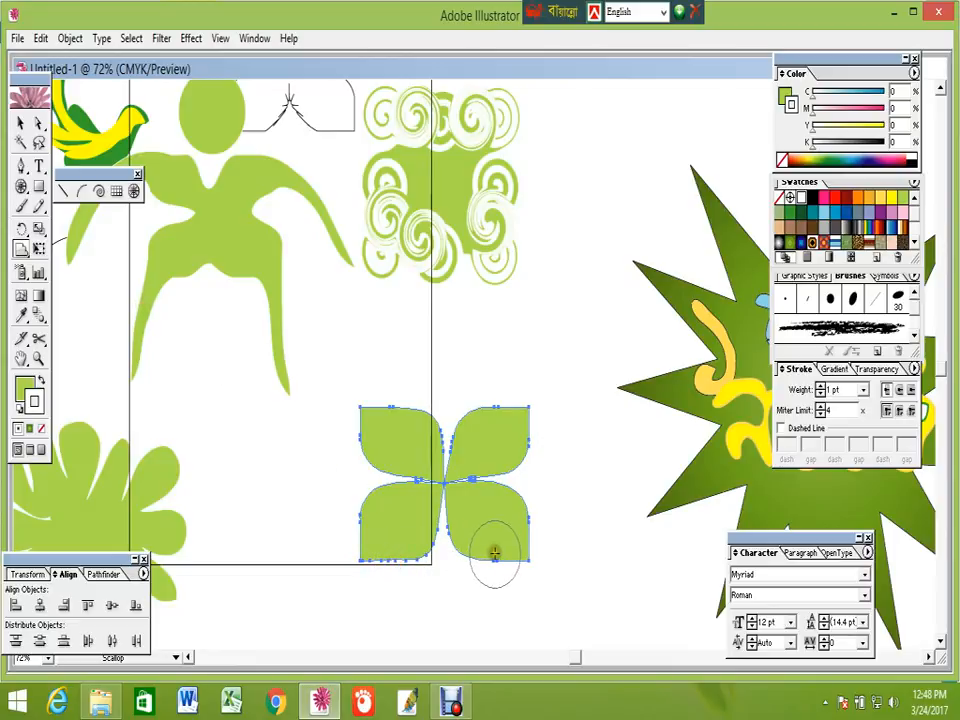
drag(493, 562, 497, 561)
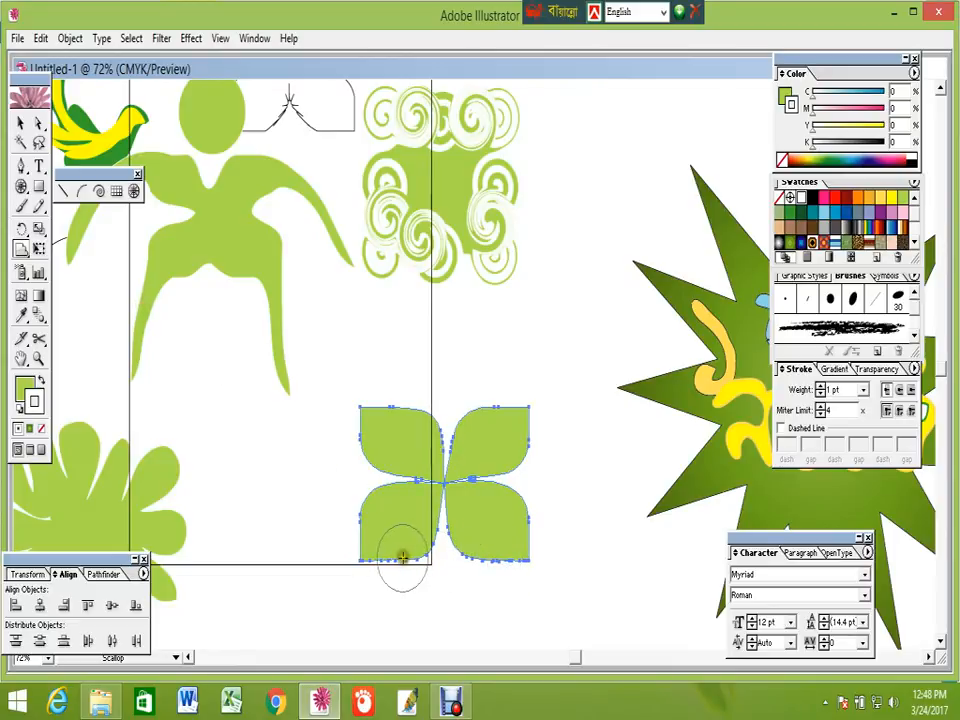
click(442, 520)
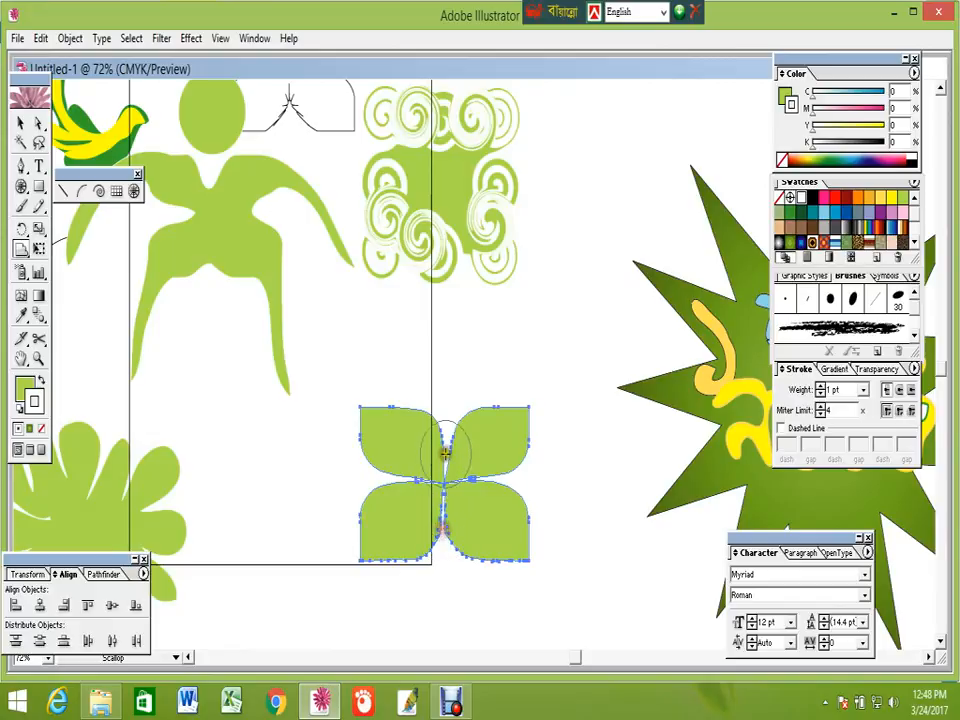
mouse_move(449, 445)
mouse_down()
mouse_move(399, 485)
mouse_move(388, 479)
mouse_move(493, 477)
mouse_up()
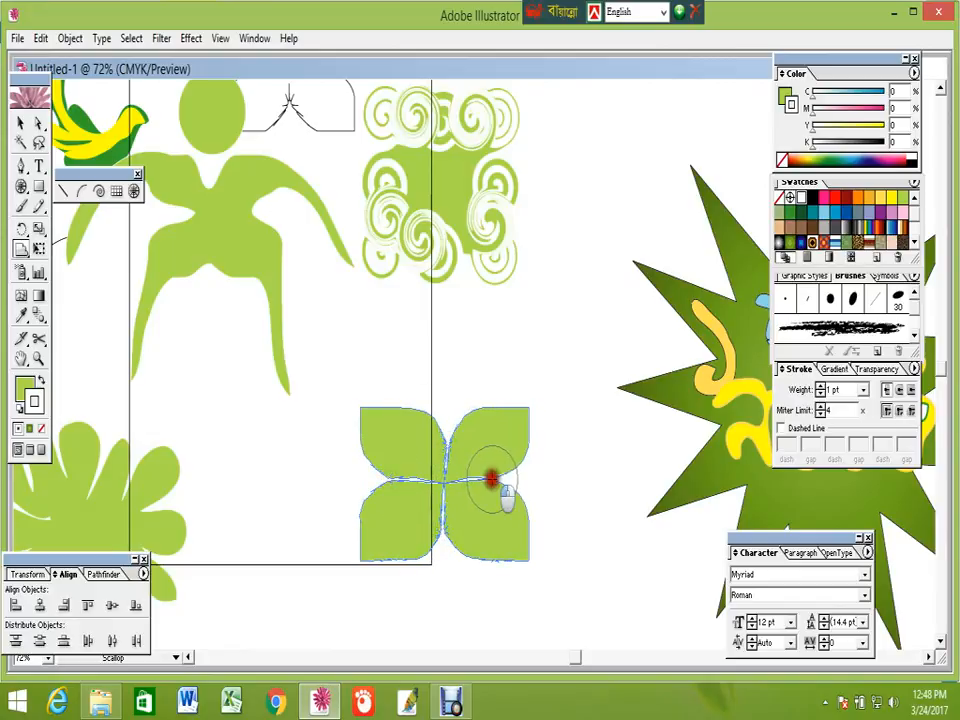
Deselect the scalloped four-petal shape to view it, move it slightly up and to the right, and deselect it again
click(20, 122)
click(514, 596)
click(474, 527)
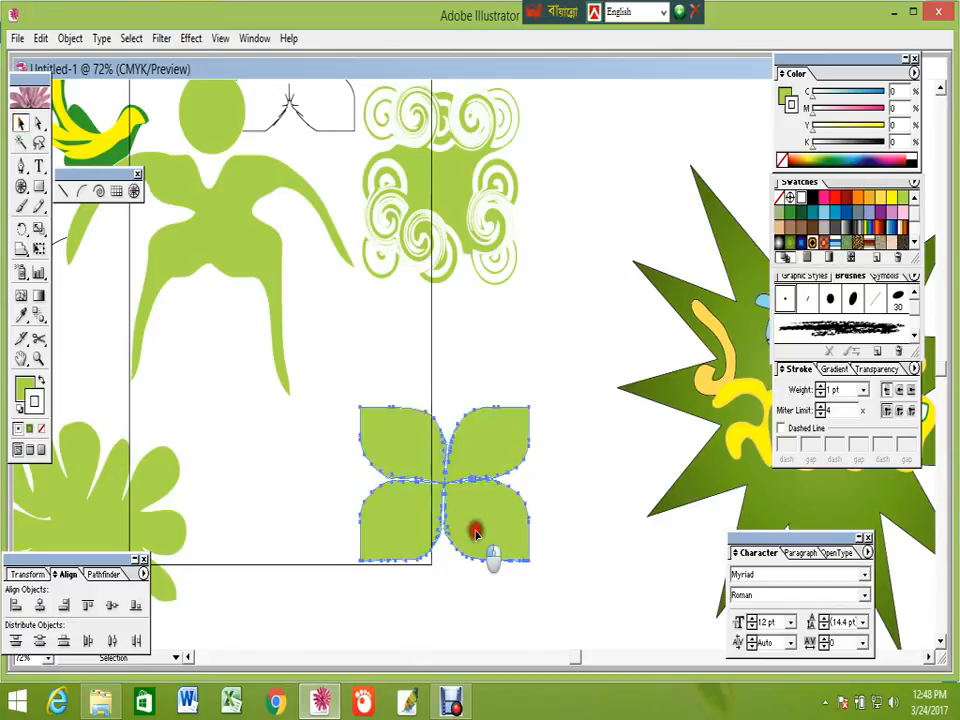
drag(474, 527, 491, 470)
click(548, 570)
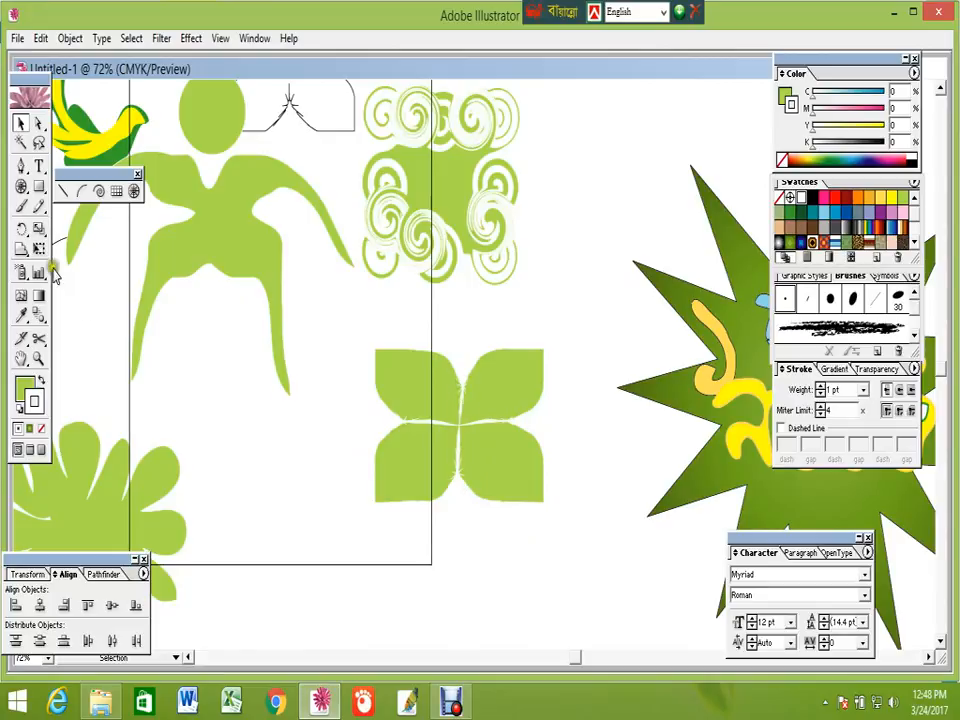
Undo the move and scalloping of the four-petal shape, back to its original place beside the spiral ornament and the deleted square
drag(27, 256, 105, 258)
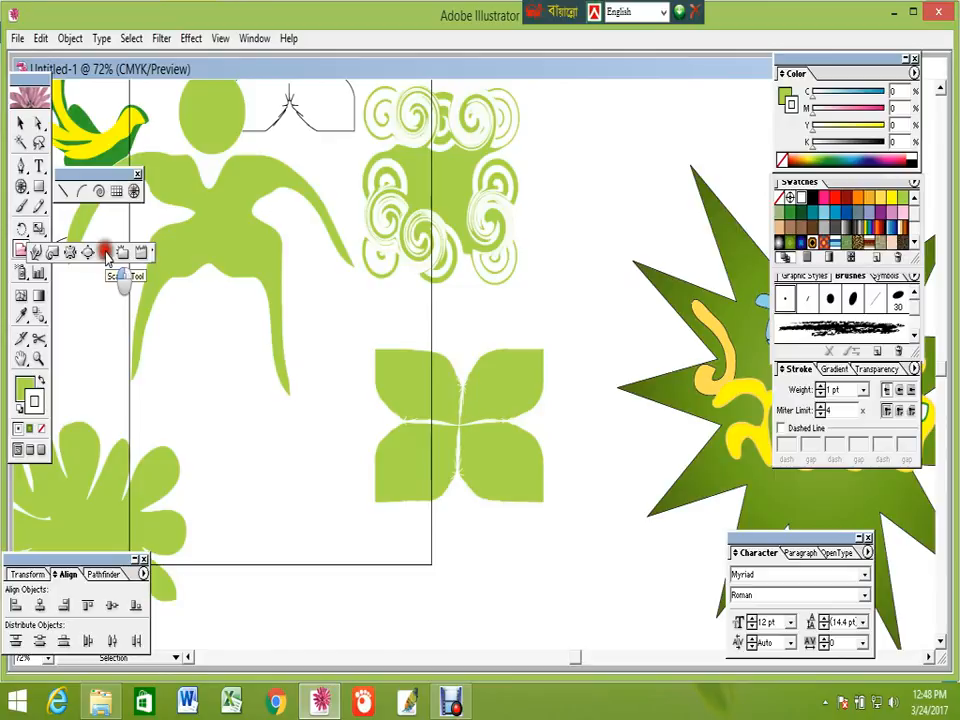
drag(107, 257, 104, 257)
click(20, 123)
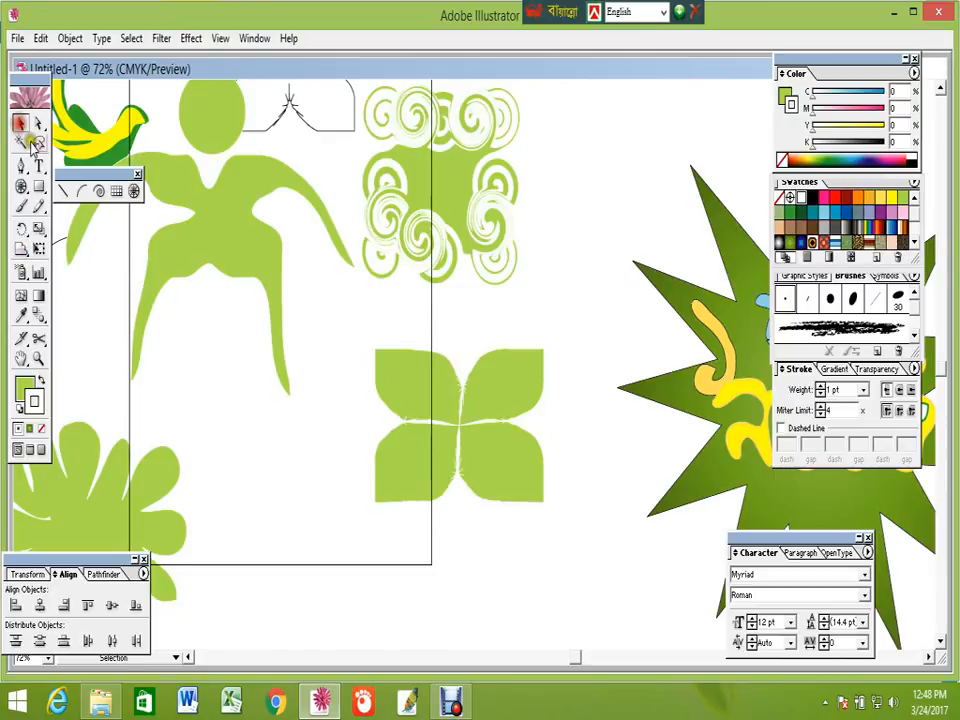
key(ctrl+z)
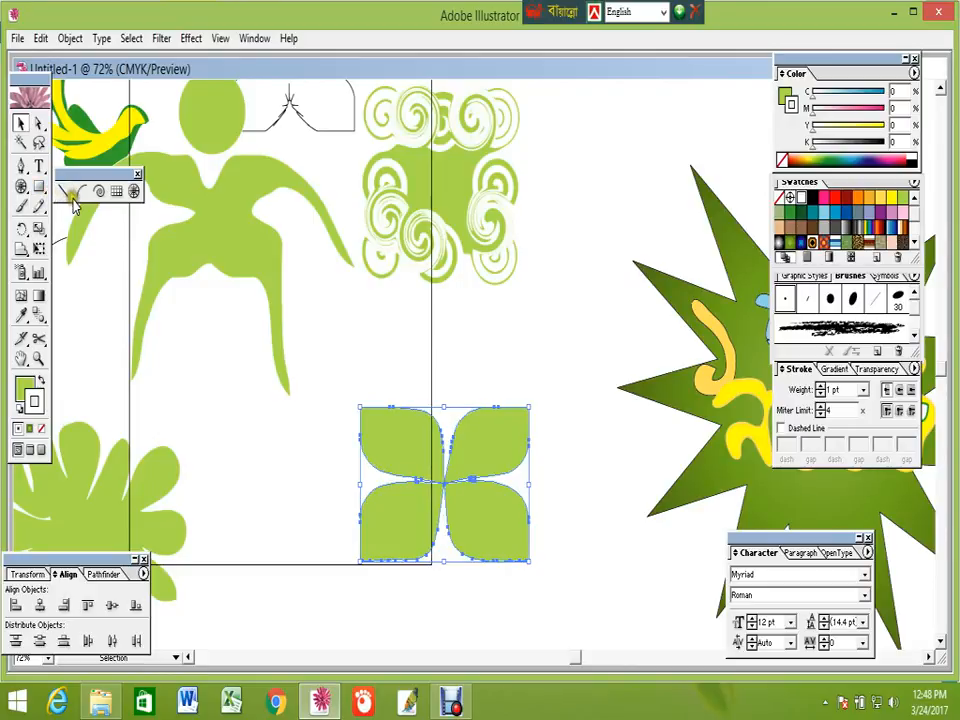
key(ctrl+z)
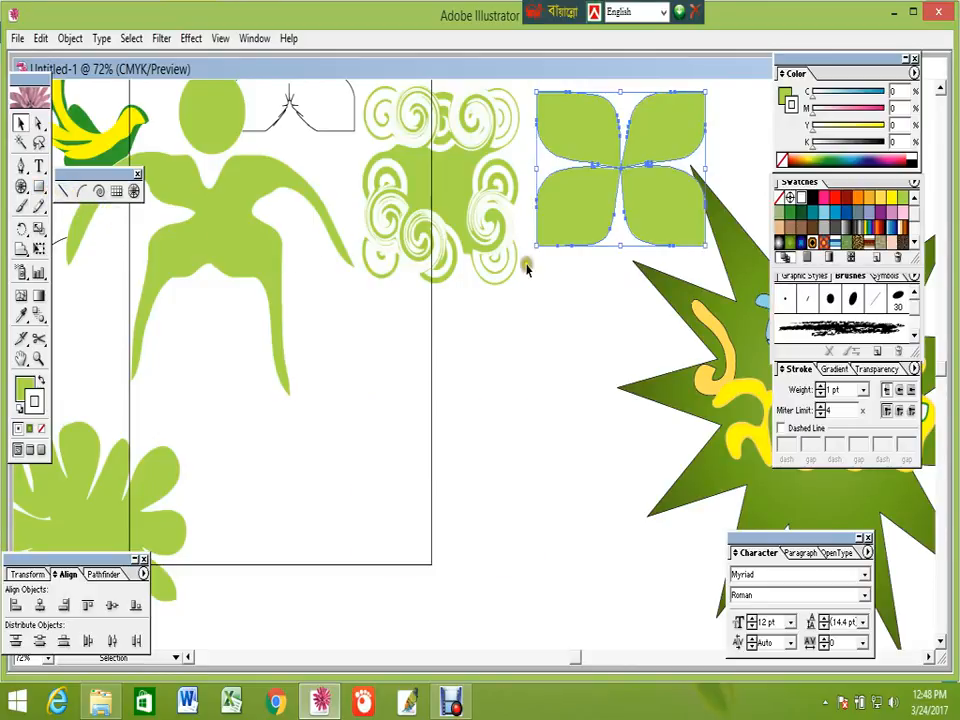
key(ctrl+z)
Delete the plain green square and move the four-petal shape below the spiral ornament
click(495, 473)
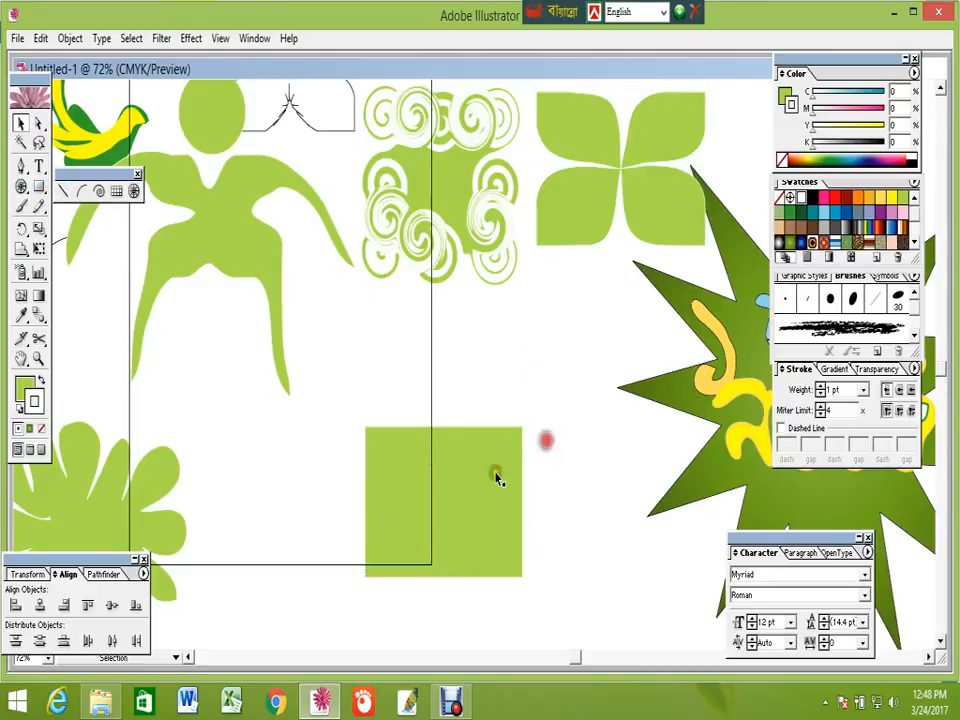
key(Delete)
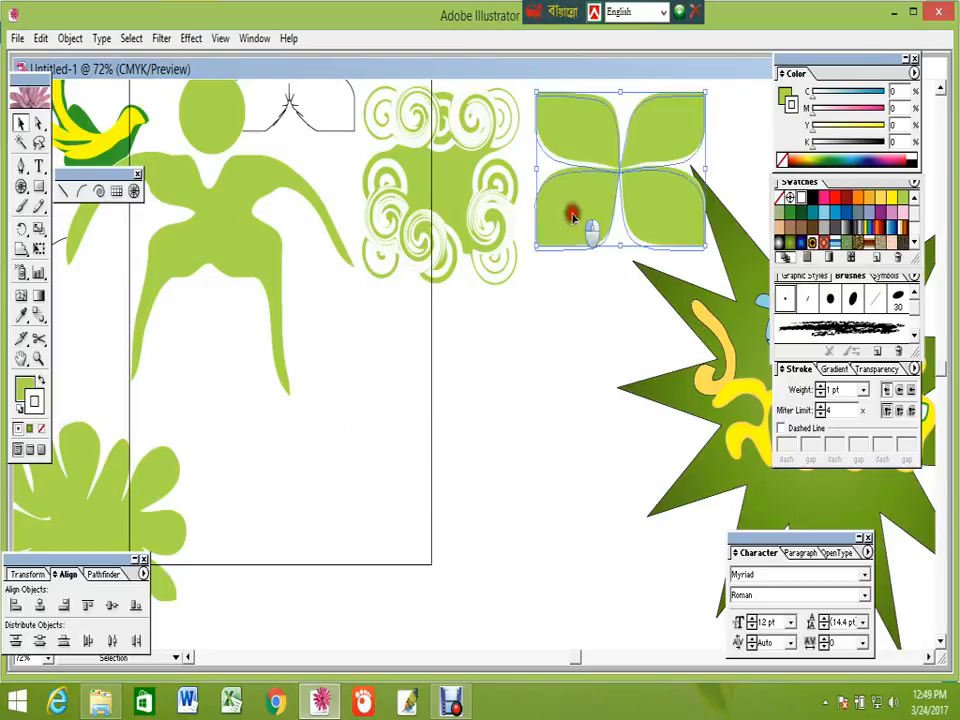
drag(570, 212, 365, 468)
click(557, 560)
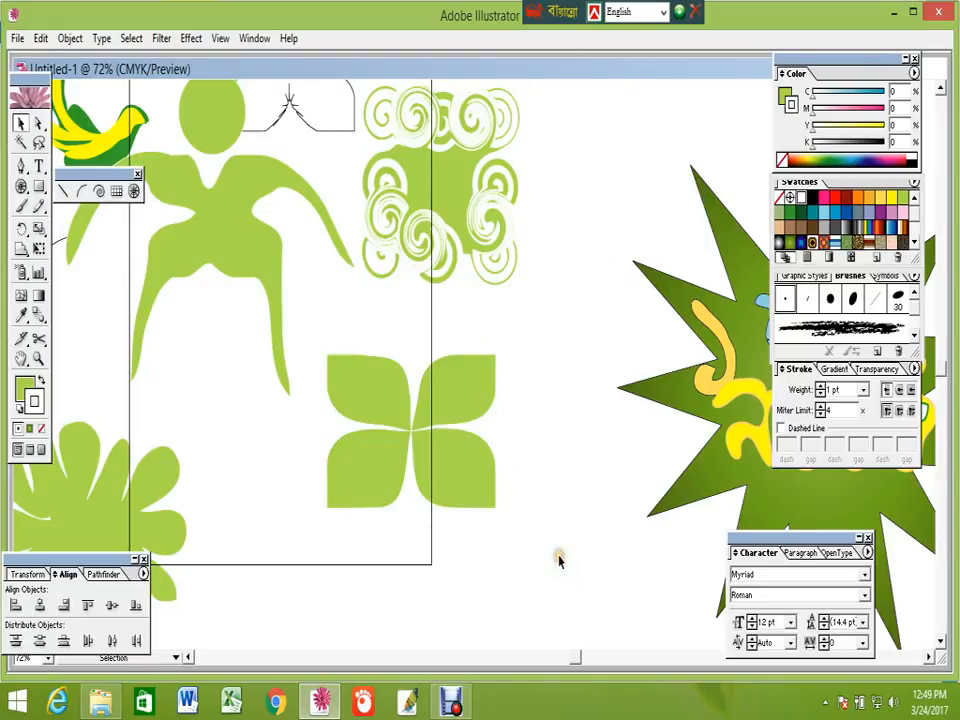
Place a copy of the four-petal shape to the right of the spiral ornament and reselect the lower shape
click(372, 470)
drag(375, 471, 570, 246)
click(386, 461)
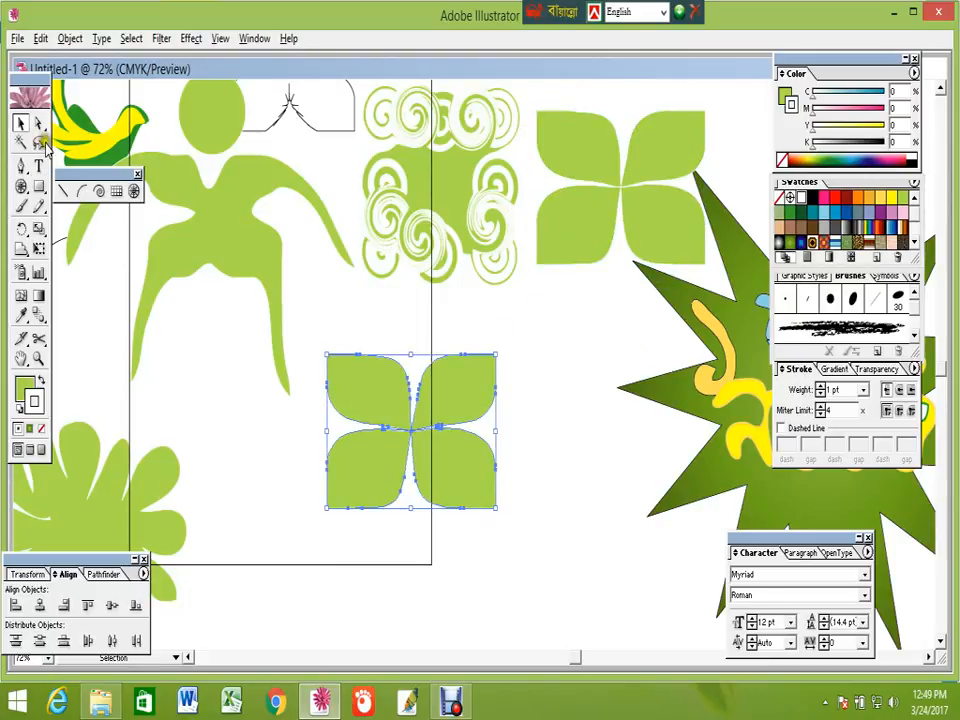
Crystallize the outer corners of the lower four-petal shape's two upper petals and the gap between them
drag(20, 250, 122, 255)
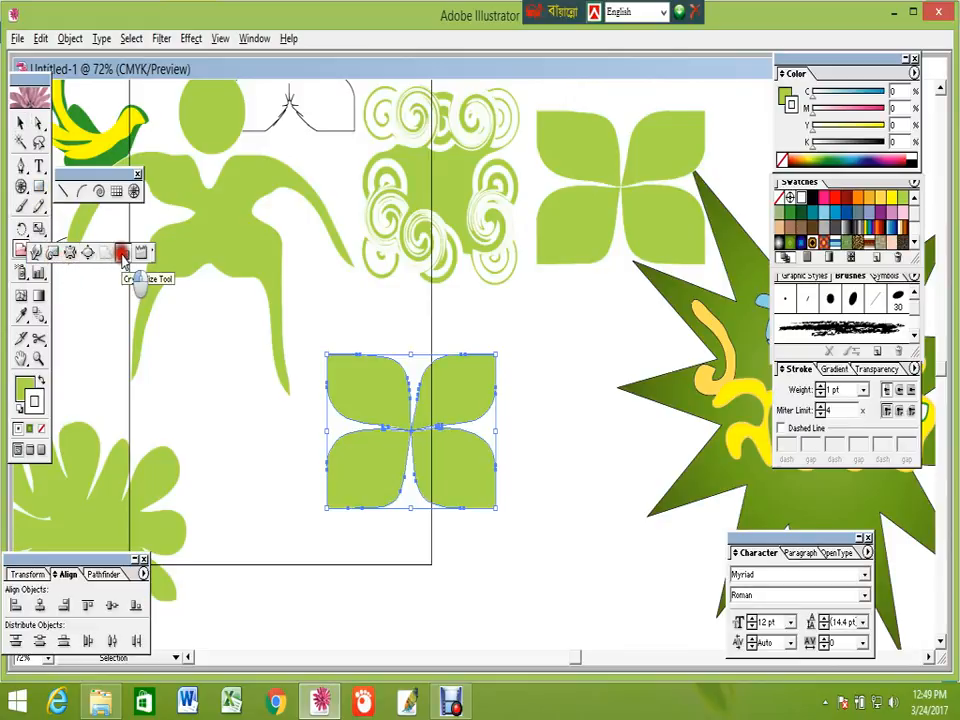
drag(122, 255, 122, 255)
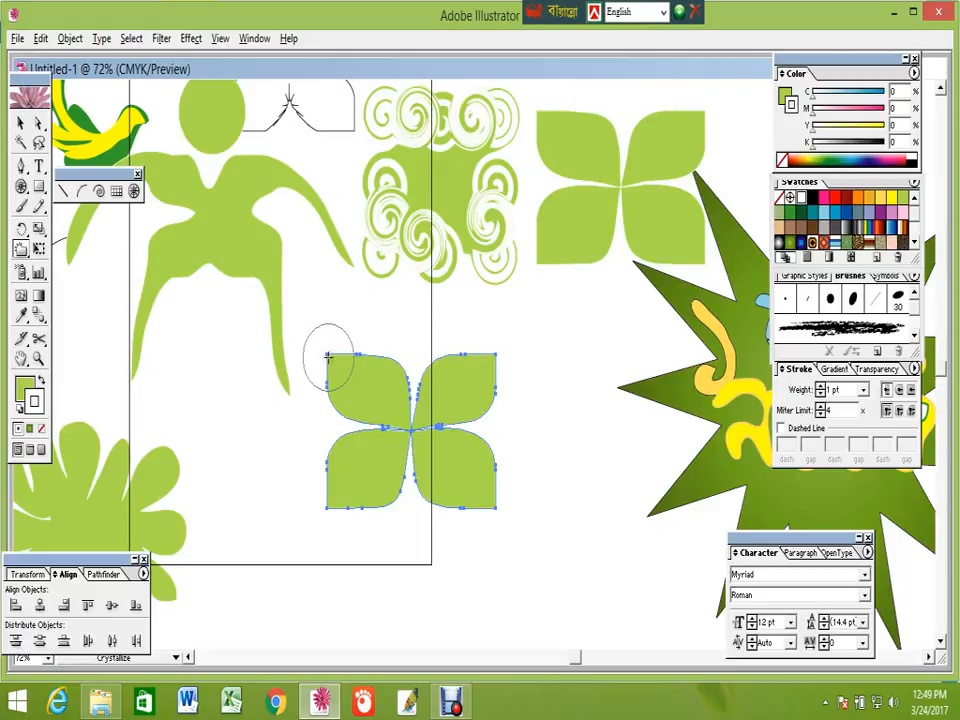
drag(21, 250, 90, 256)
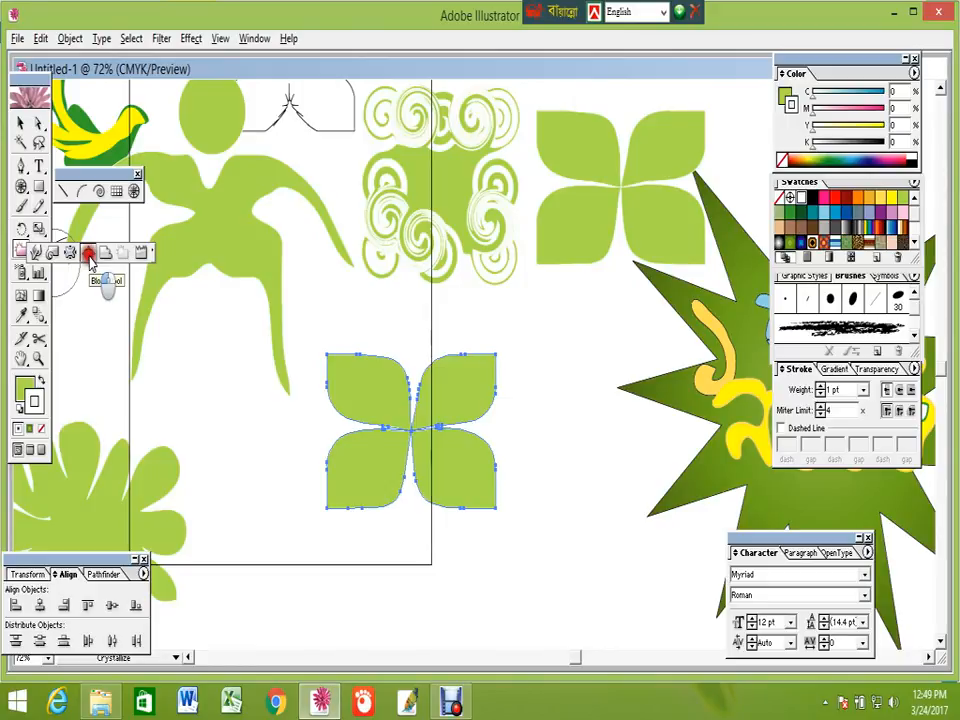
drag(90, 257, 122, 258)
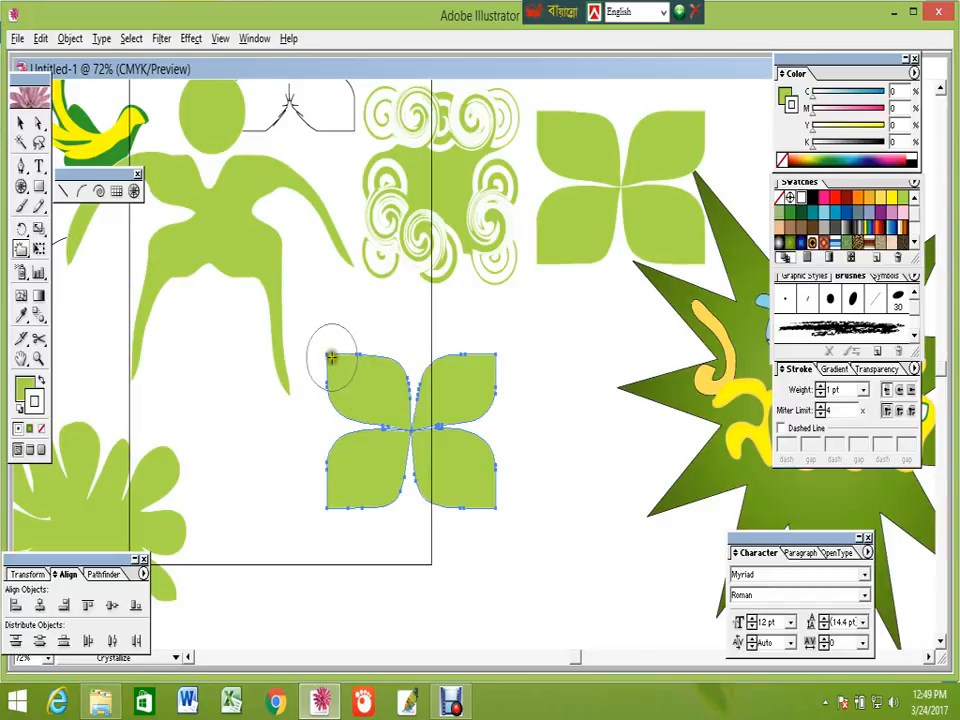
click(493, 355)
click(430, 368)
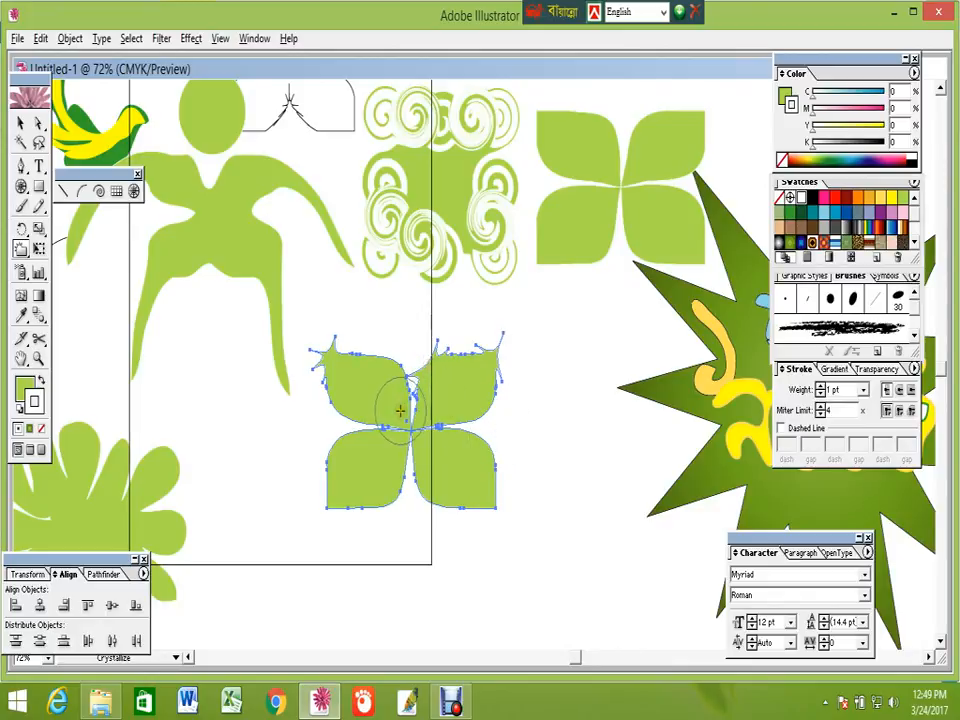
Undo the crystallize strokes on the lower four-petal shape
key(ctrl+z)
key(ctrl+z)
key(ctrl+z)
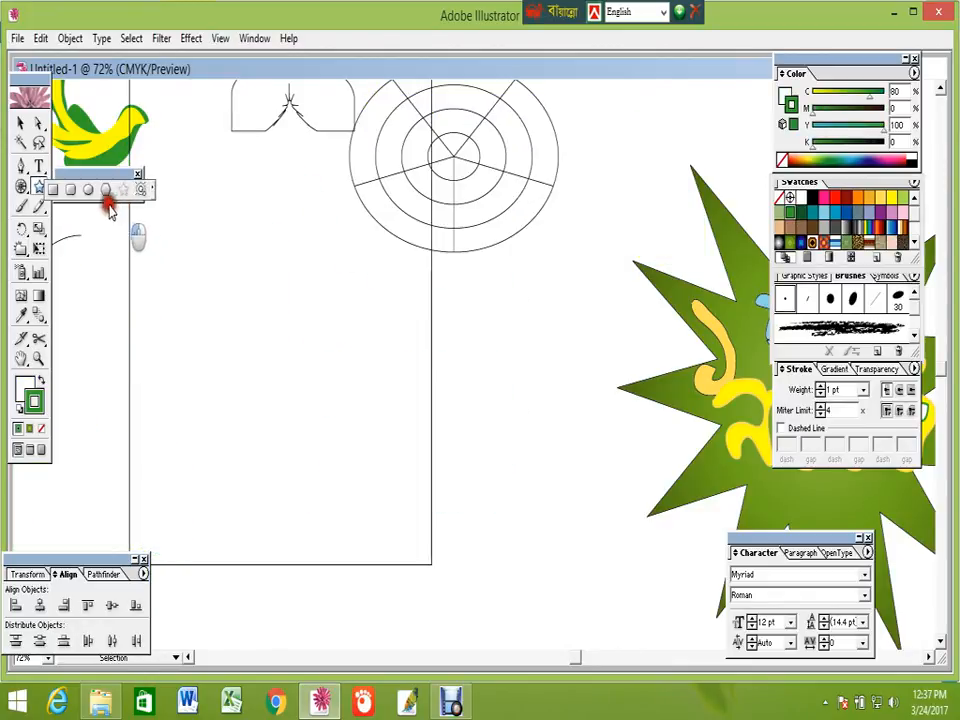
Draw a nearly square rectangle on the artboard below the polar grid and move it slightly down and to the right
drag(110, 210, 52, 189)
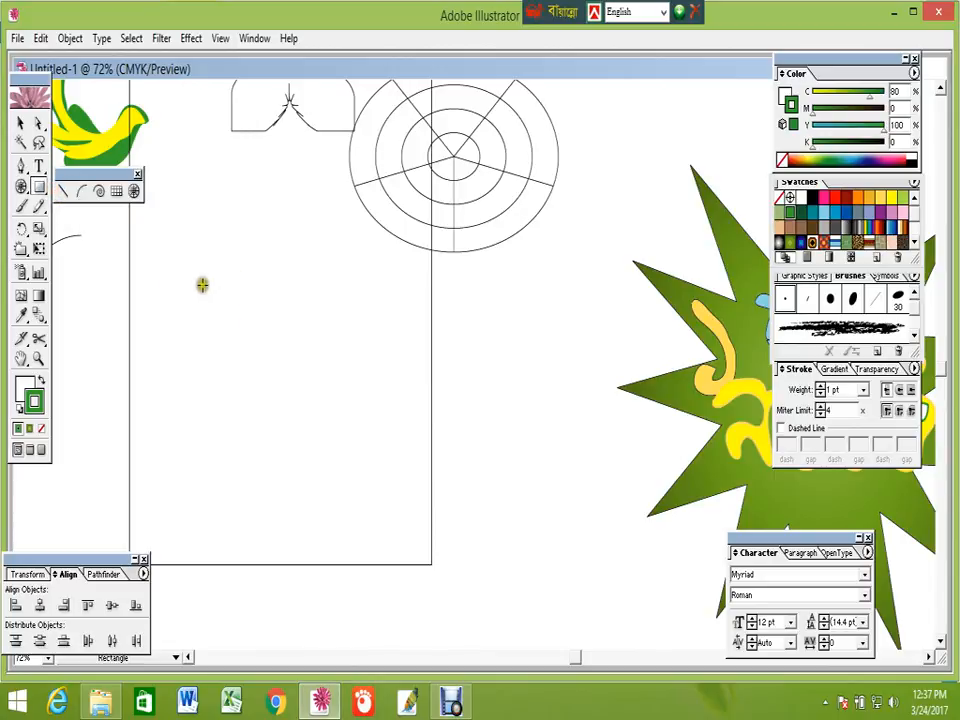
drag(193, 279, 328, 401)
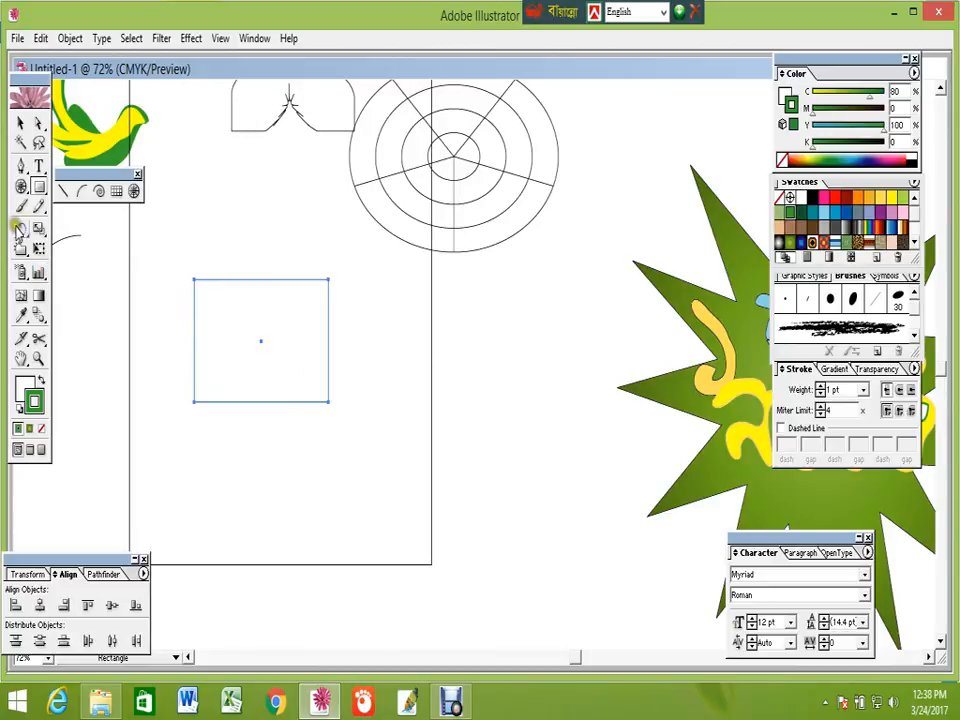
click(23, 253)
drag(28, 252, 35, 253)
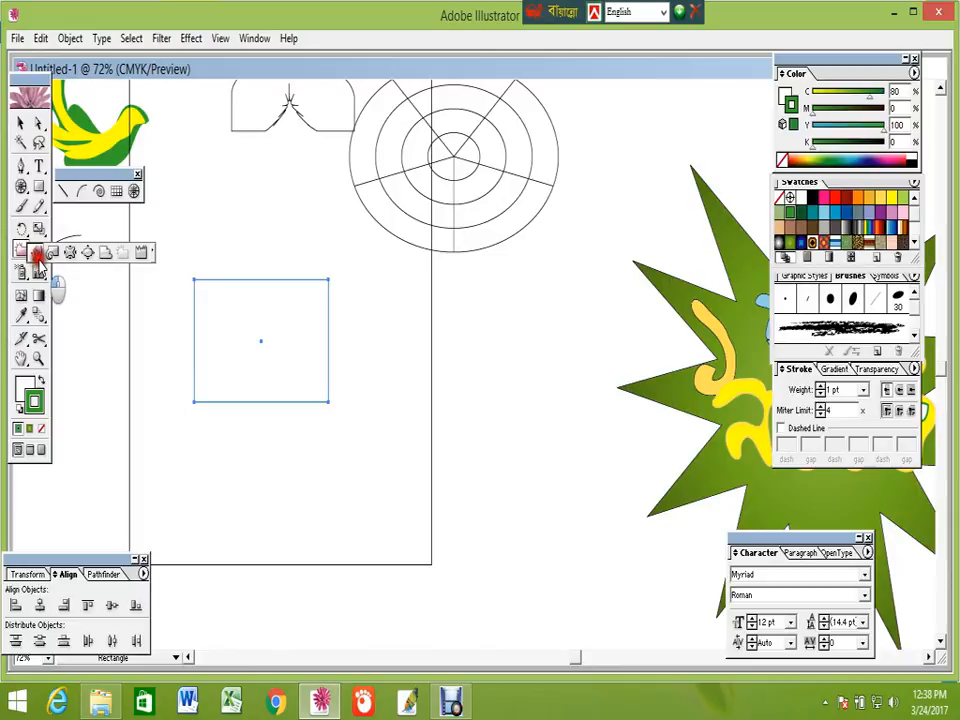
drag(35, 253, 36, 253)
click(21, 122)
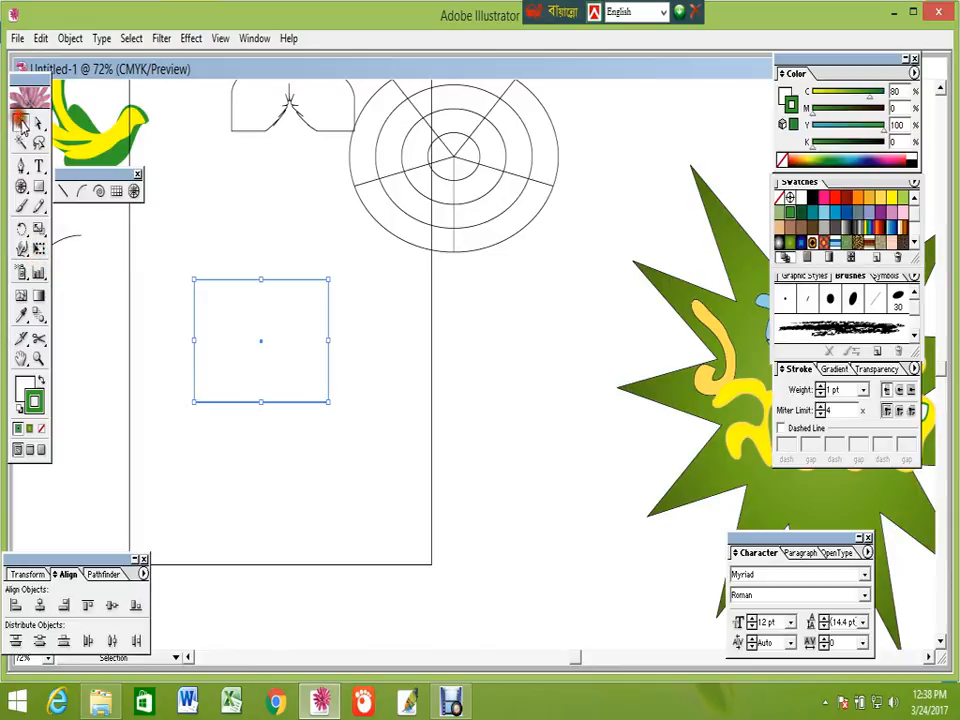
drag(326, 370, 362, 382)
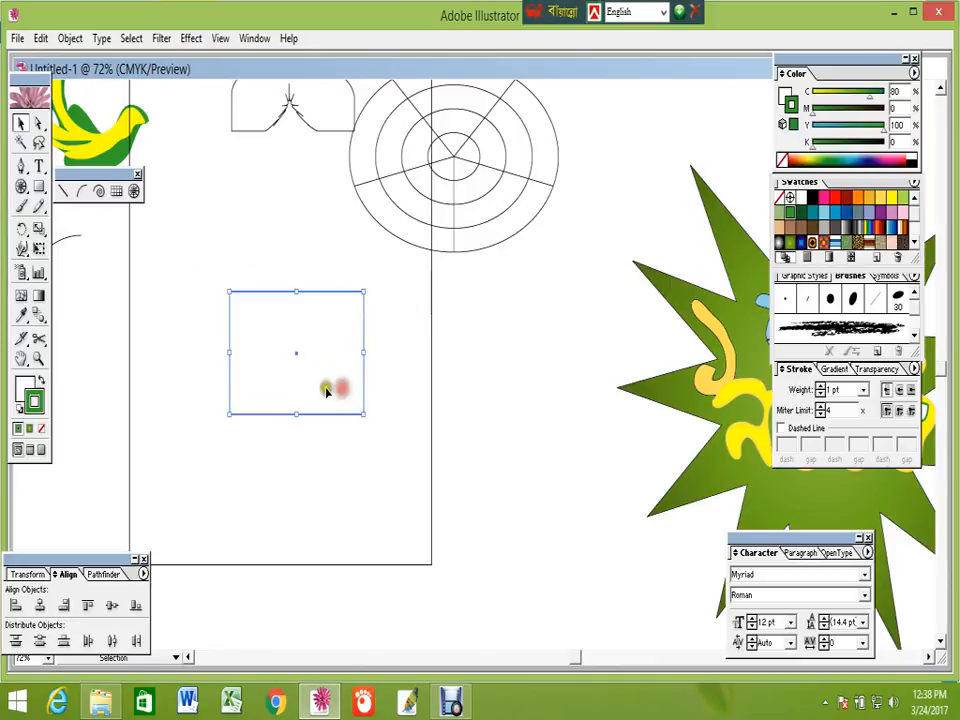
Apply the light green swatch (C 33, M 0, Y 73, K 0) to the rectangle's stroke and swap its fill and stroke
click(21, 250)
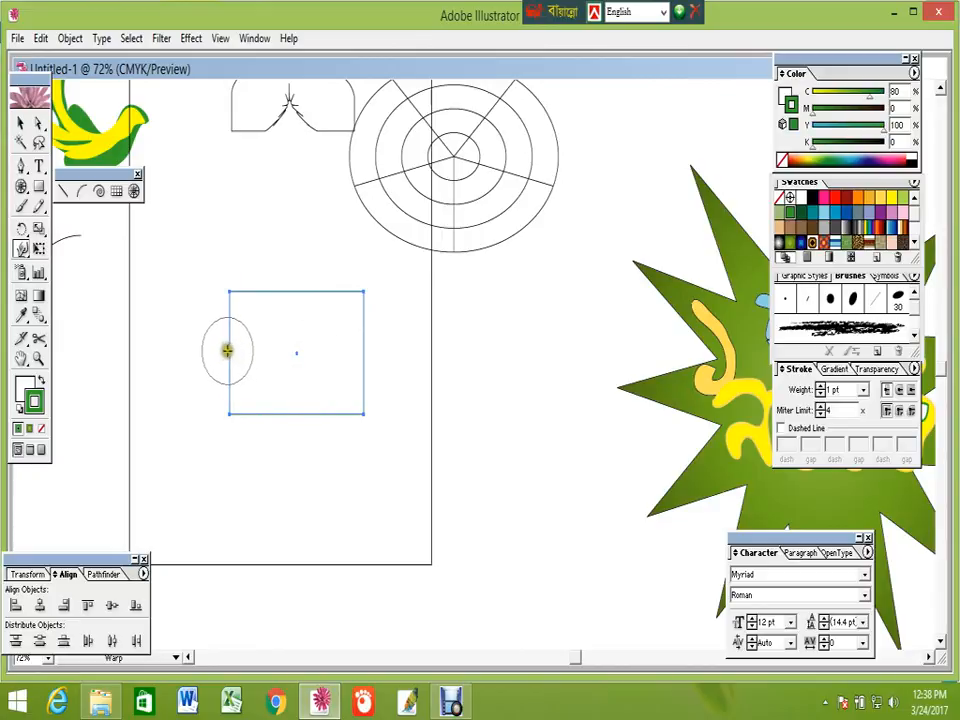
click(21, 123)
click(229, 357)
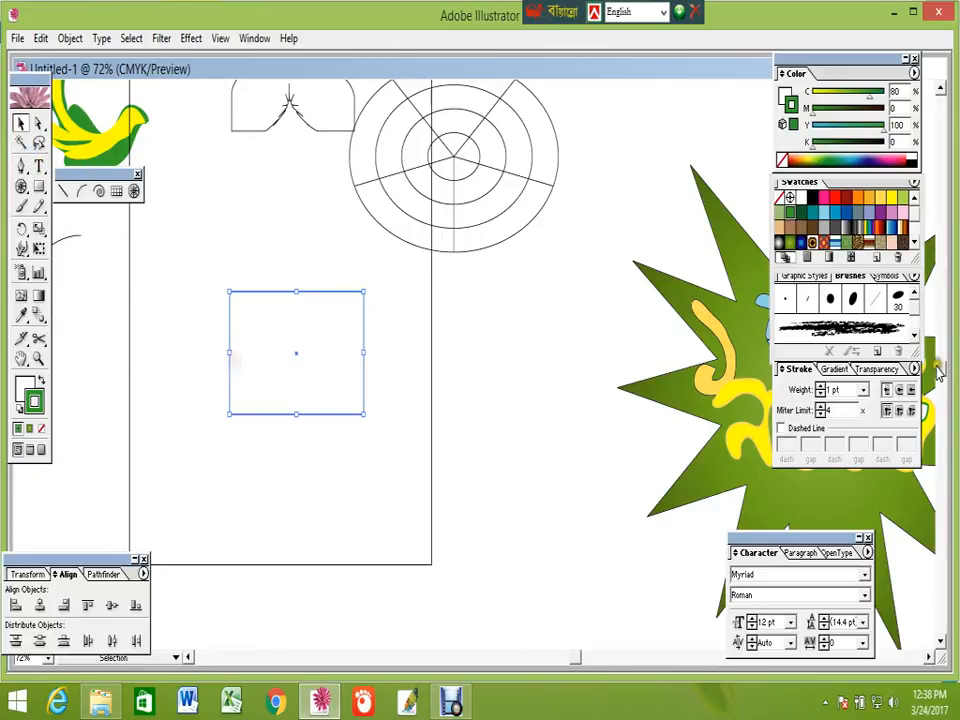
click(905, 201)
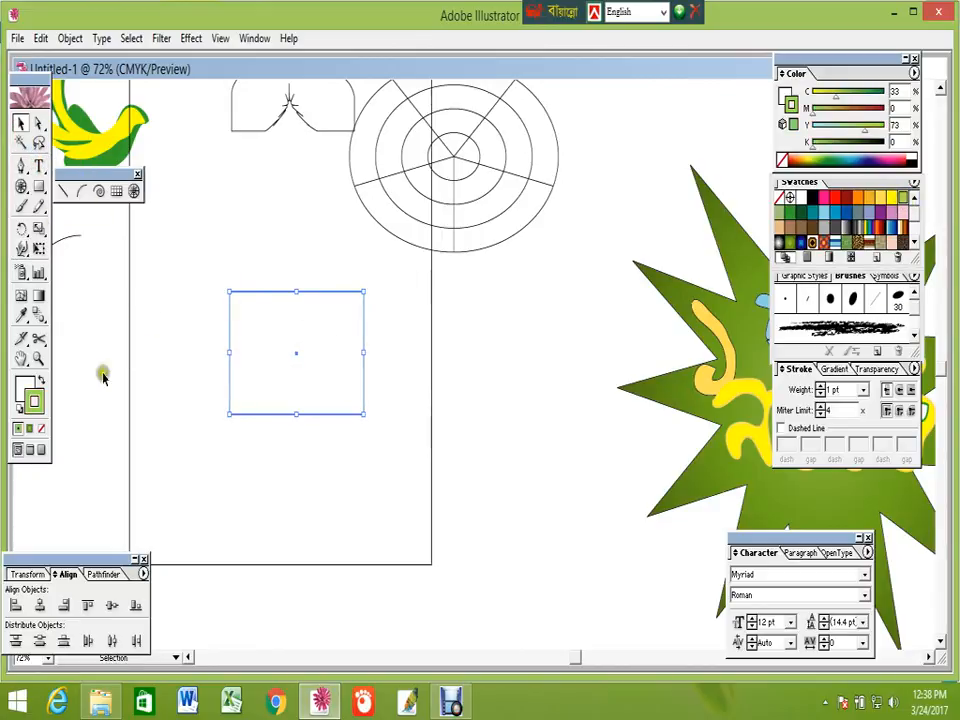
click(44, 381)
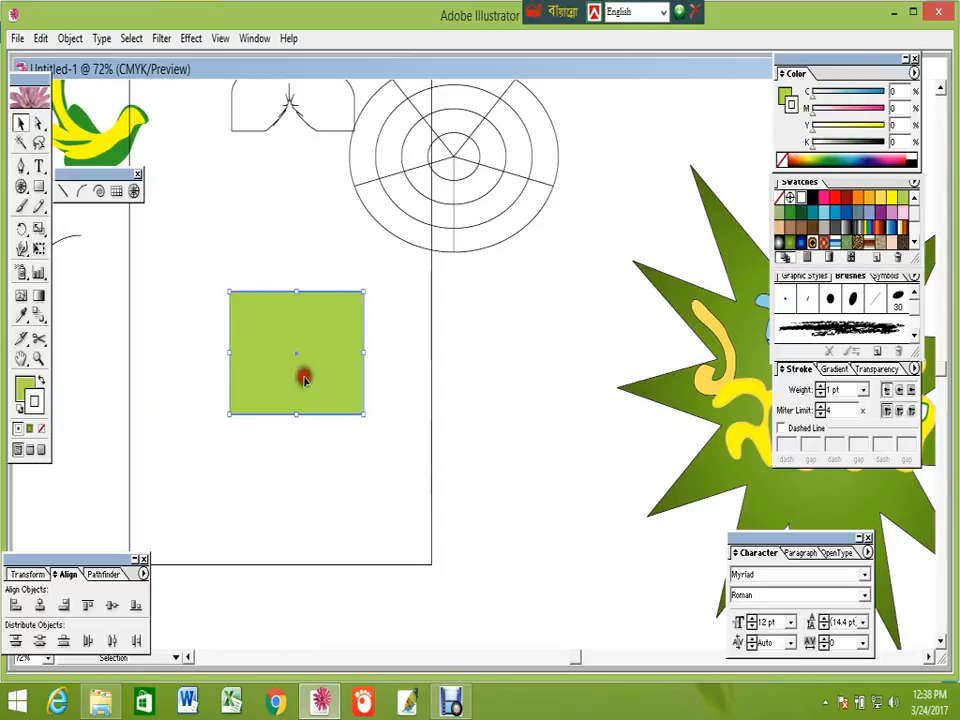
Warp the green rectangle's two lower corners downward into legs and push the middle of its bottom edge slightly upward
click(21, 248)
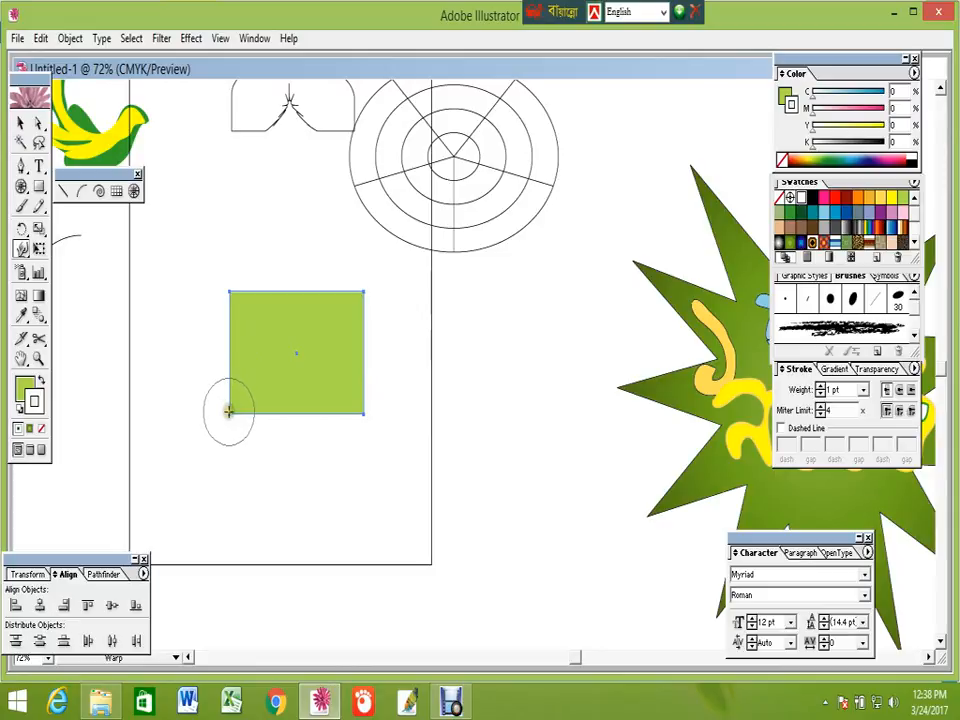
mouse_move(228, 410)
mouse_down()
mouse_move(219, 487)
mouse_move(232, 438)
mouse_move(230, 428)
mouse_move(211, 507)
mouse_move(229, 439)
mouse_move(214, 486)
mouse_up()
mouse_move(363, 412)
mouse_down()
mouse_move(364, 531)
mouse_move(364, 461)
mouse_move(364, 521)
mouse_move(353, 460)
mouse_move(366, 549)
mouse_move(360, 484)
mouse_up()
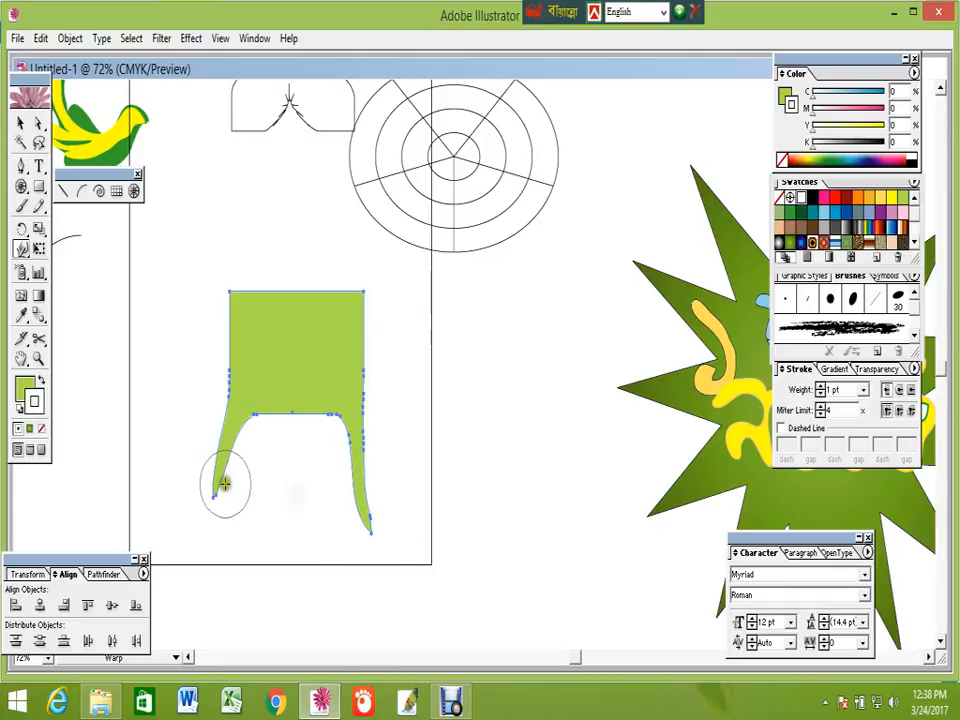
mouse_move(229, 486)
mouse_down()
mouse_move(220, 545)
mouse_move(285, 422)
mouse_move(290, 373)
mouse_up()
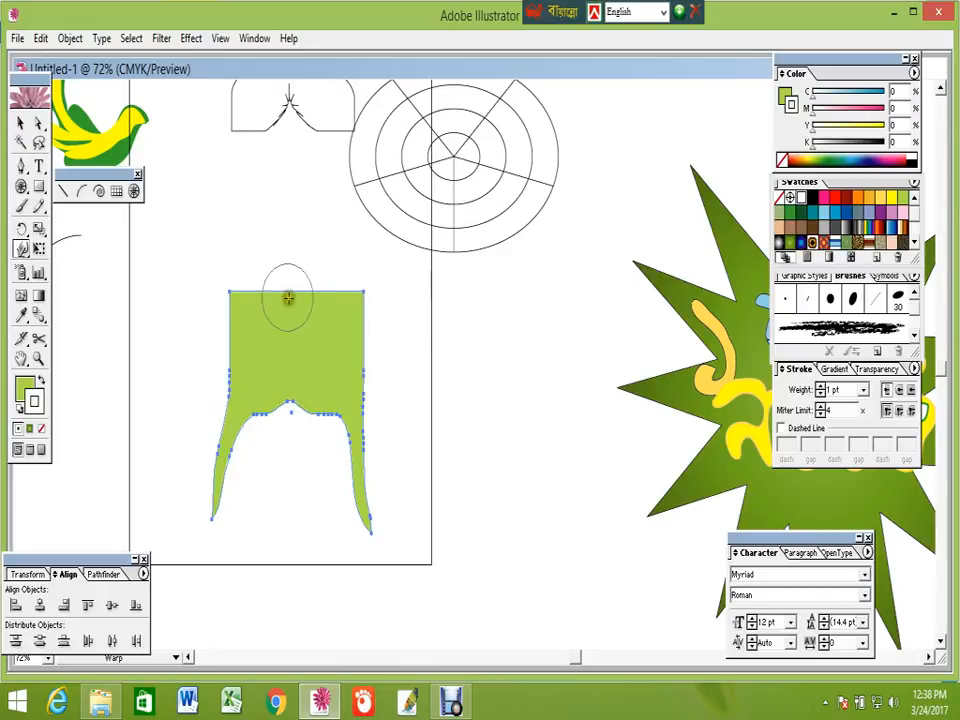
Warp inward notches into the middle of the green shape's top edge and both of its sides
mouse_move(289, 288)
mouse_down()
mouse_move(281, 343)
mouse_move(285, 320)
mouse_up()
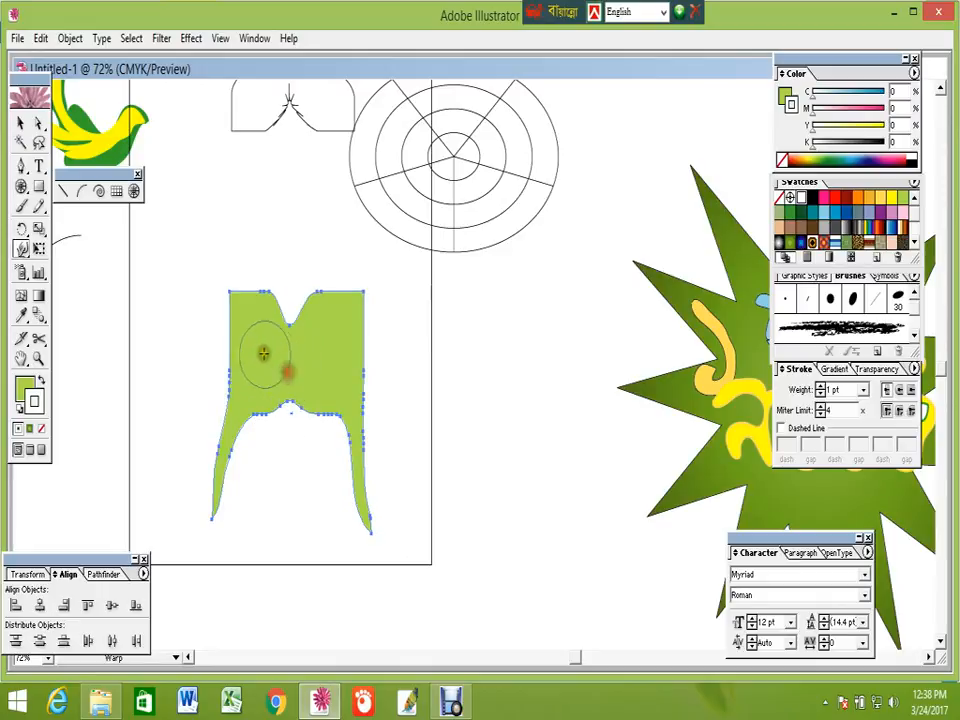
drag(229, 349, 300, 347)
mouse_move(368, 347)
mouse_down()
mouse_move(319, 343)
mouse_move(335, 350)
mouse_up()
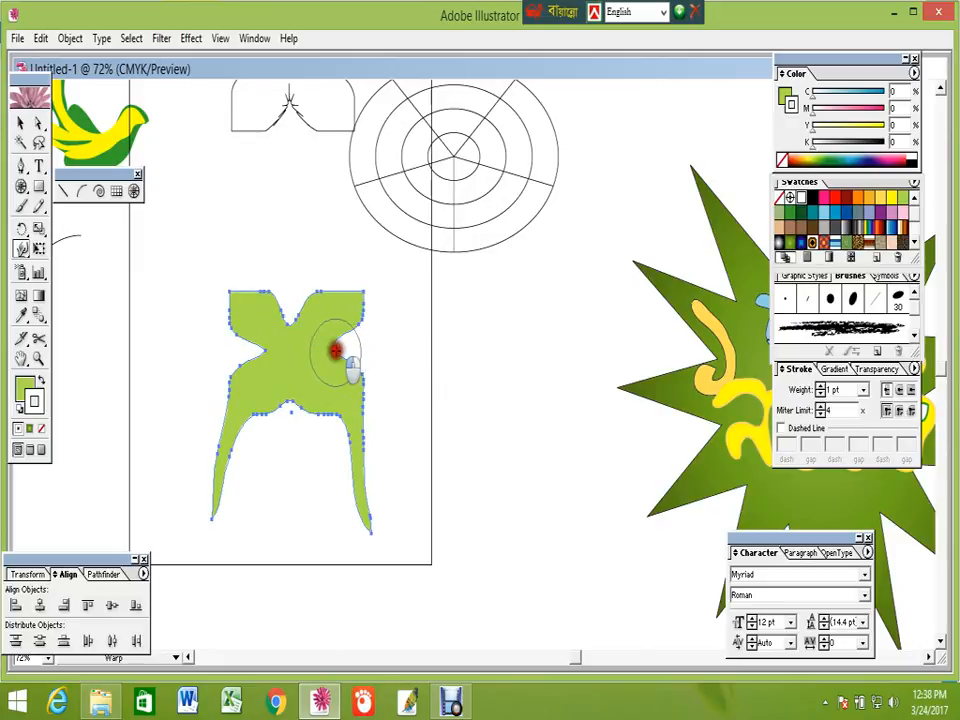
drag(214, 349, 270, 347)
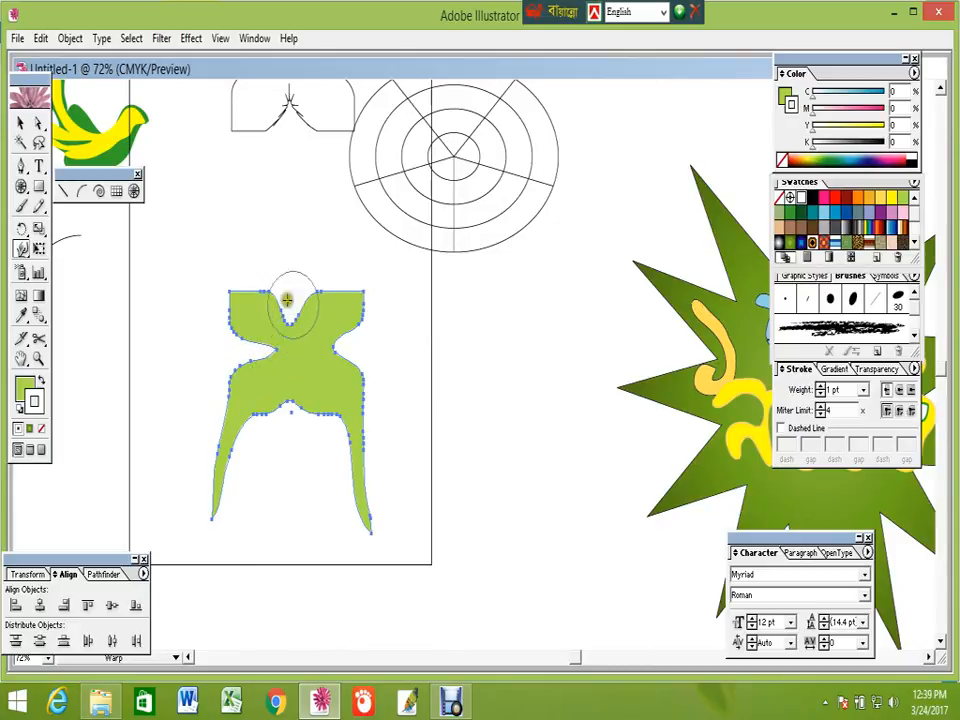
Warp the green shape's two upper corners outward and down into long curved arms
mouse_move(231, 291)
mouse_down()
mouse_move(163, 319)
mouse_move(155, 334)
mouse_move(175, 345)
mouse_move(180, 313)
mouse_move(175, 358)
mouse_up()
mouse_move(208, 309)
mouse_down()
mouse_move(178, 351)
mouse_move(165, 393)
mouse_up()
drag(176, 335, 159, 417)
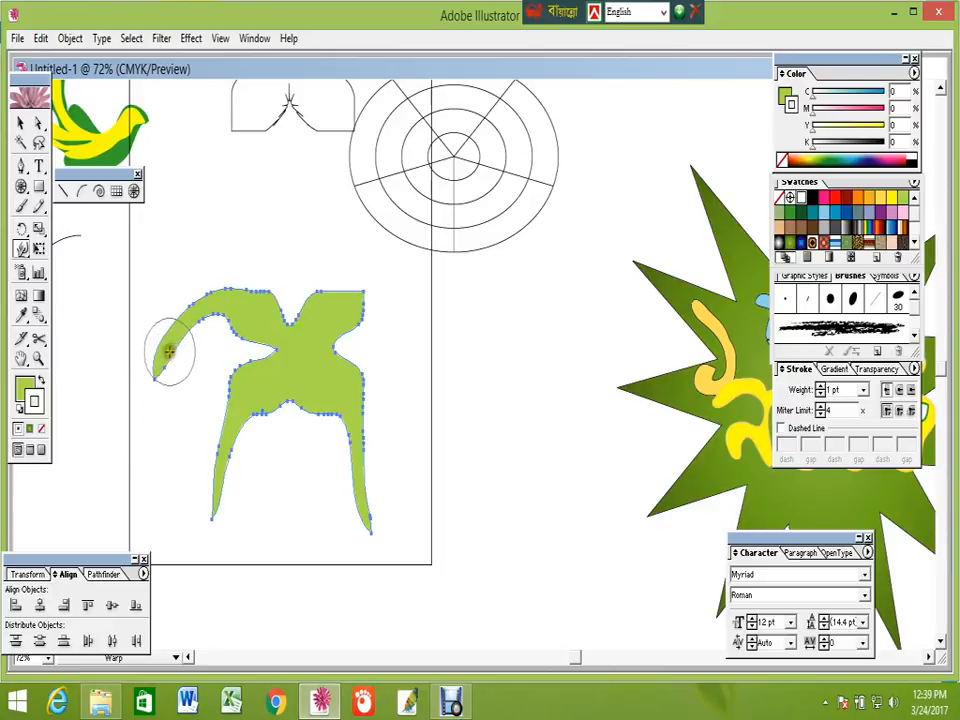
drag(169, 352, 171, 411)
drag(350, 292, 403, 356)
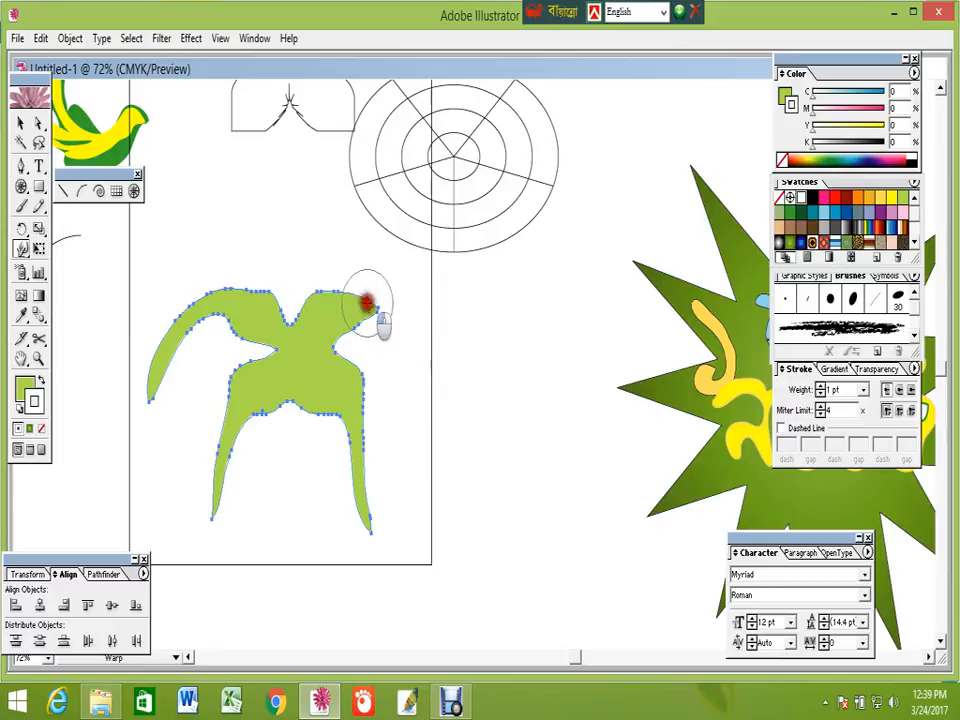
drag(367, 303, 431, 390)
drag(403, 339, 451, 412)
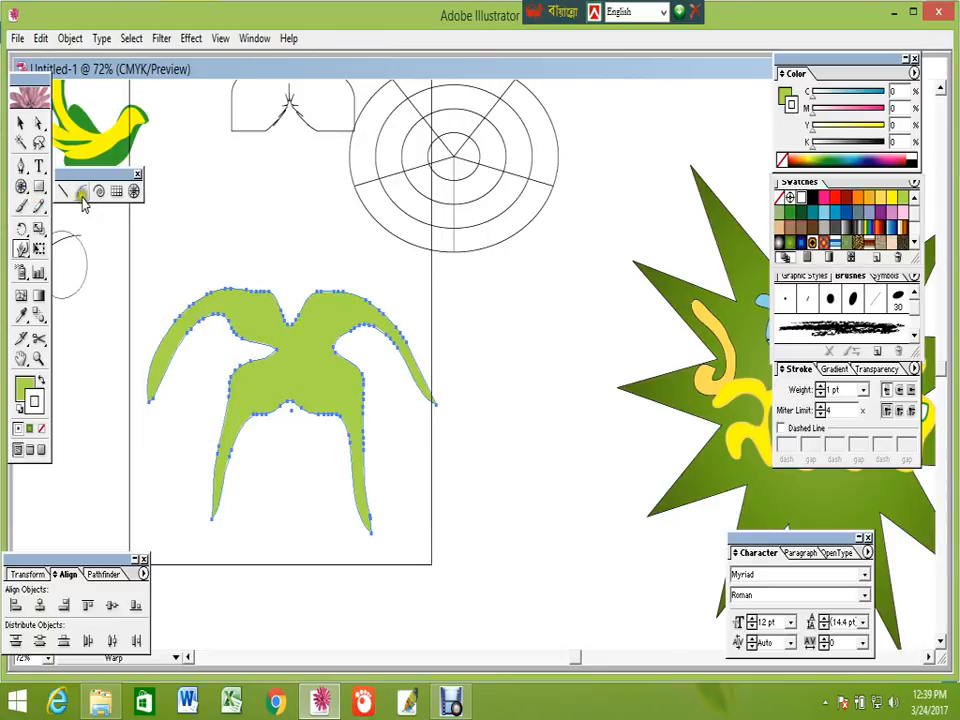
Draw a green ellipse centred above the warped body as the figure's head
drag(40, 192, 96, 190)
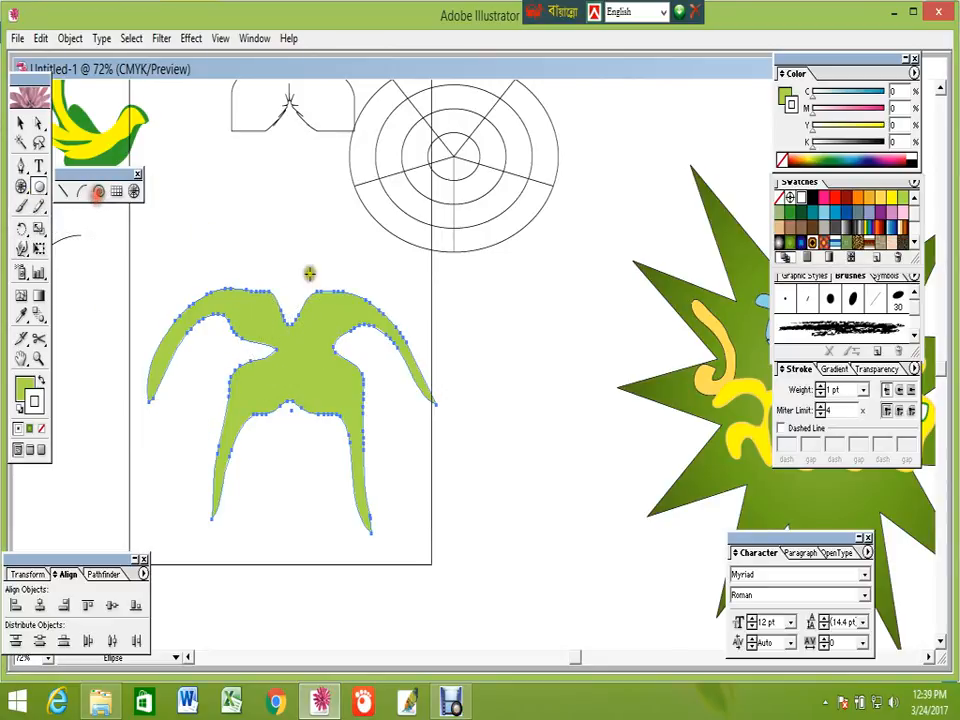
drag(259, 205, 326, 293)
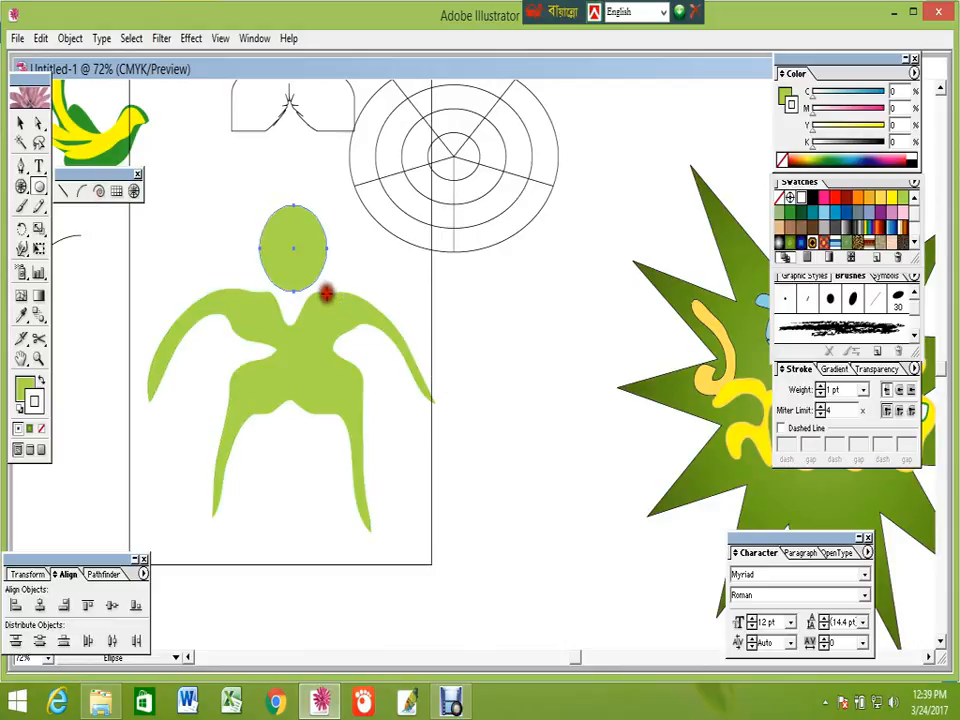
click(20, 123)
click(450, 700)
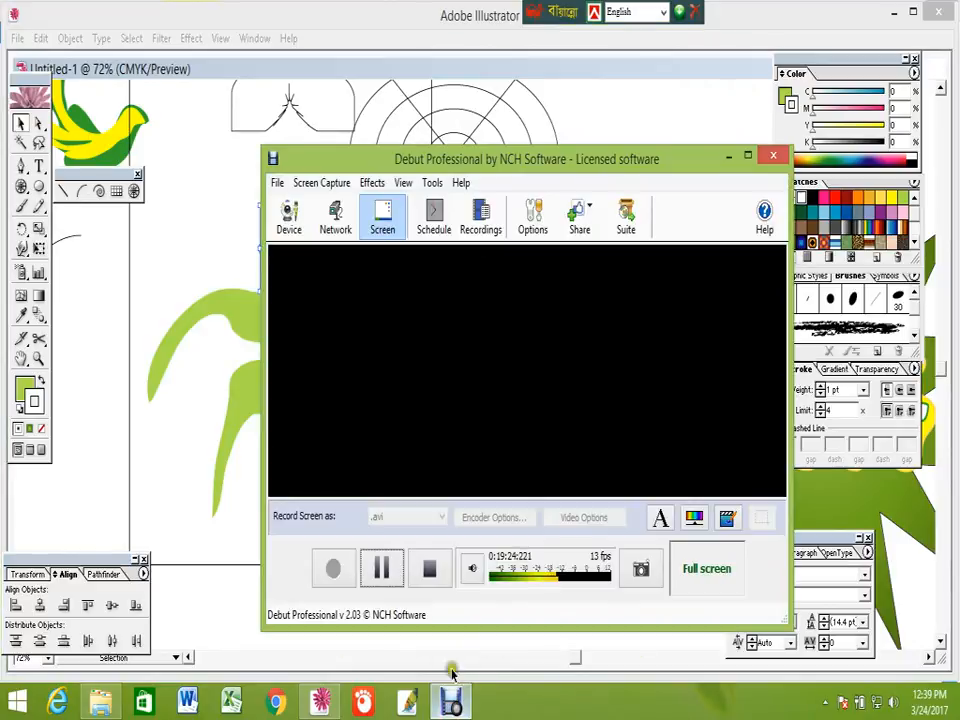
click(386, 566)
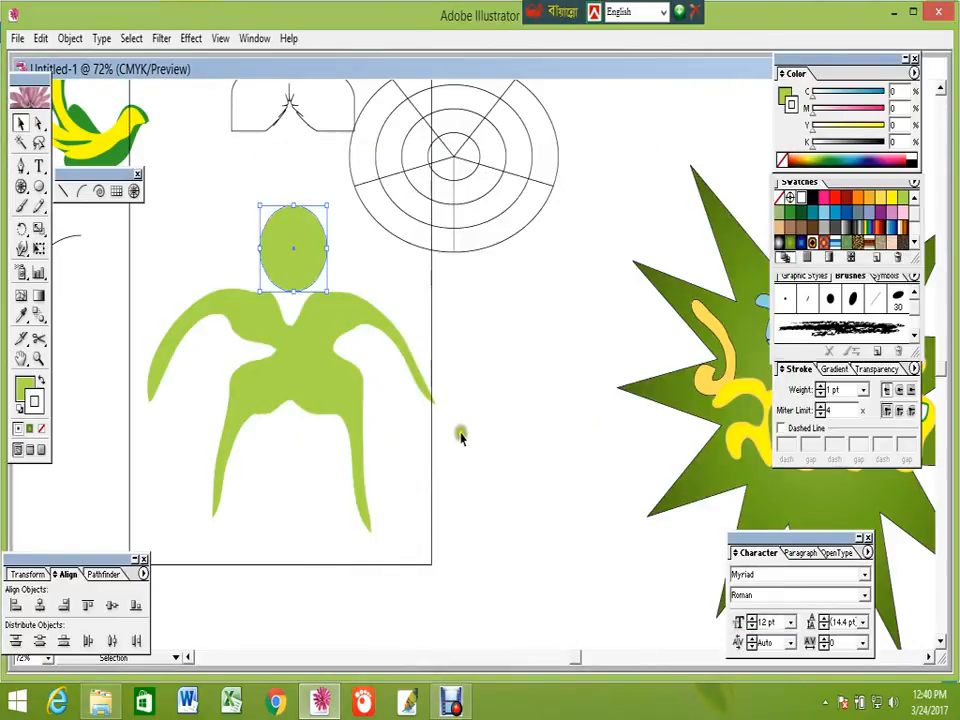
click(481, 482)
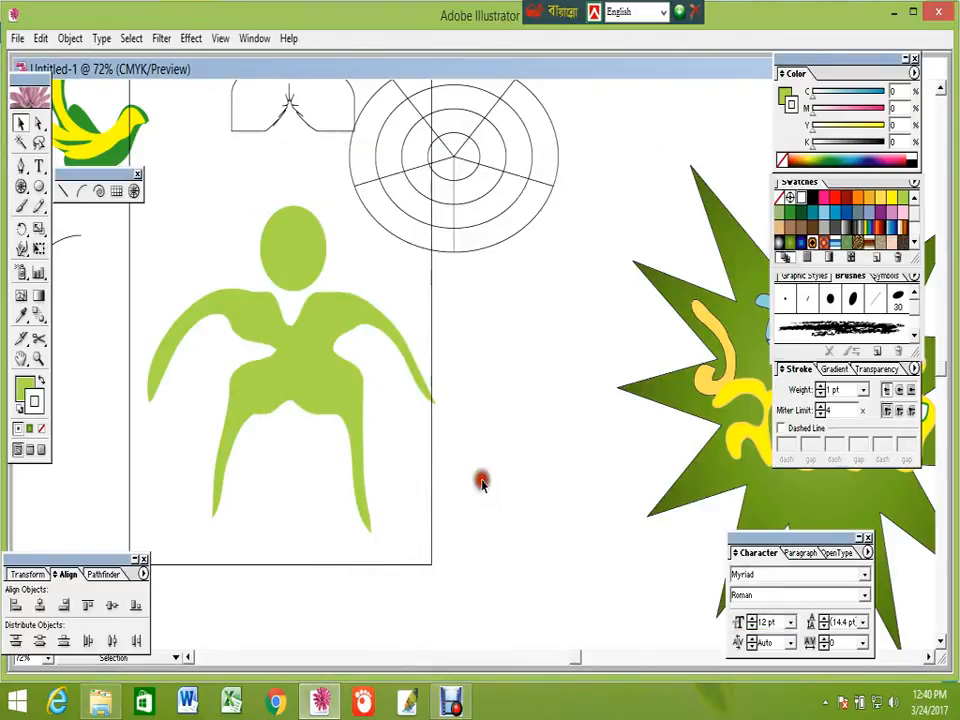
click(306, 368)
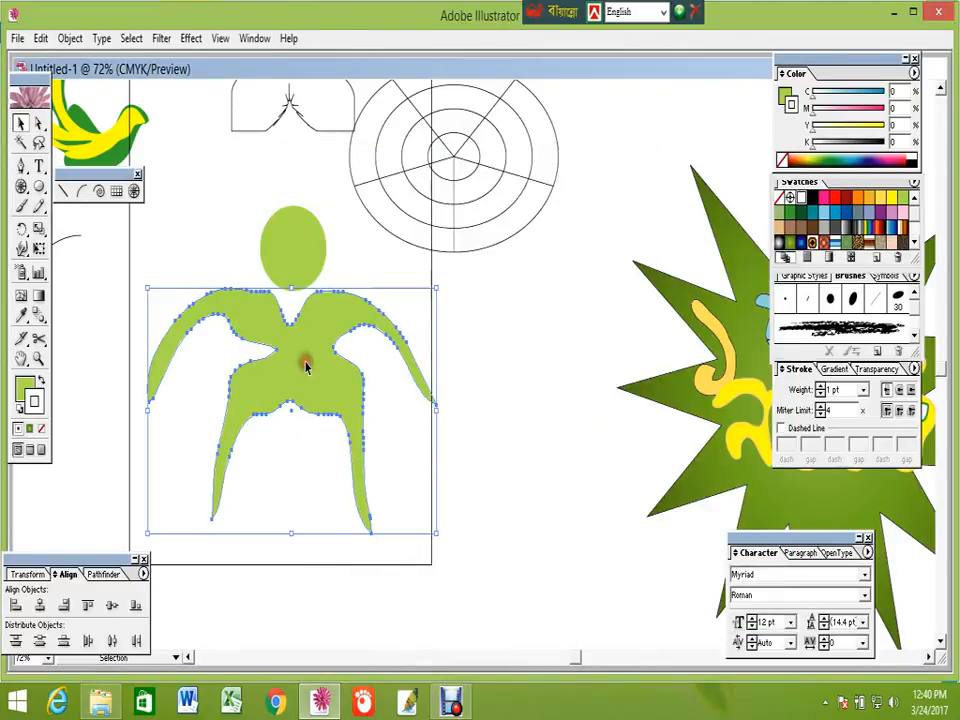
click(23, 248)
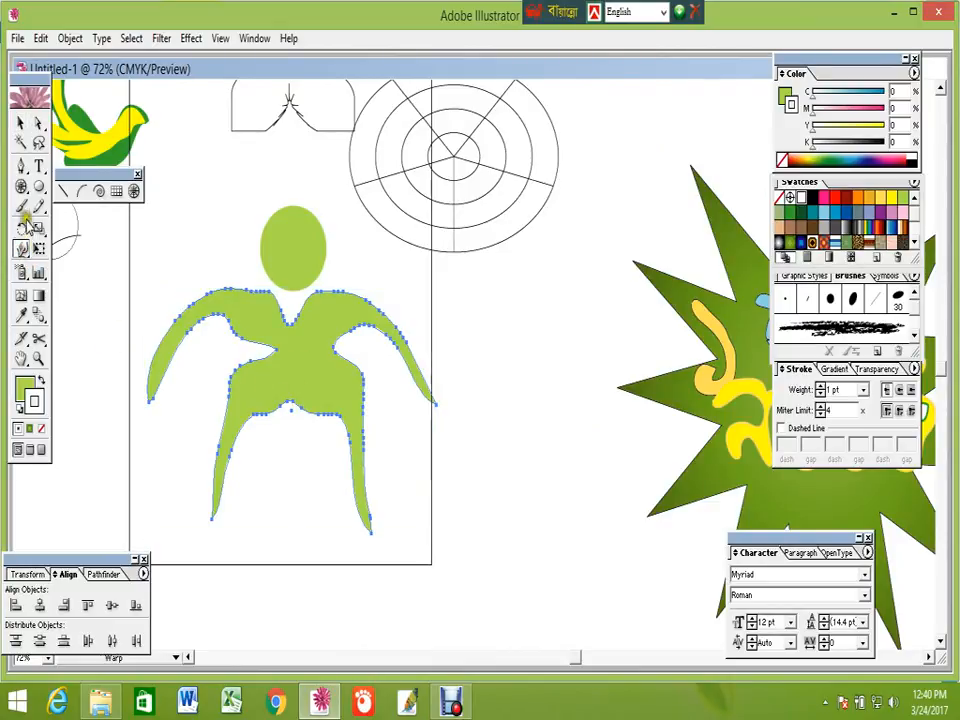
Draw a green rectangle beside the figure, between it and the dark green starburst
mouse_move(39, 187)
mouse_down()
mouse_move(81, 188)
mouse_move(44, 188)
mouse_up()
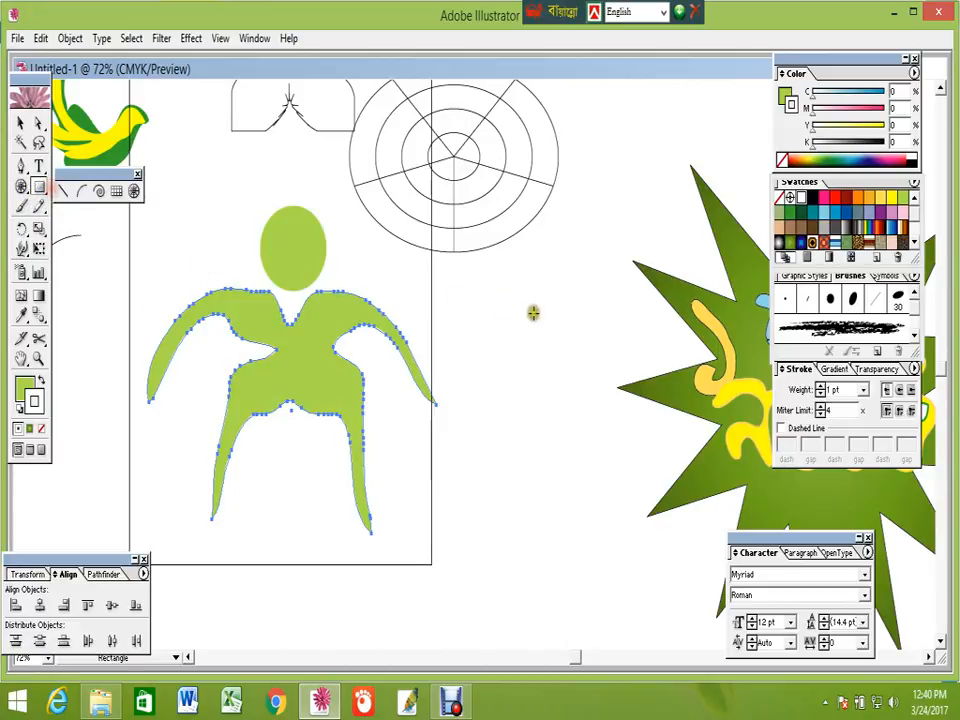
drag(491, 333, 603, 470)
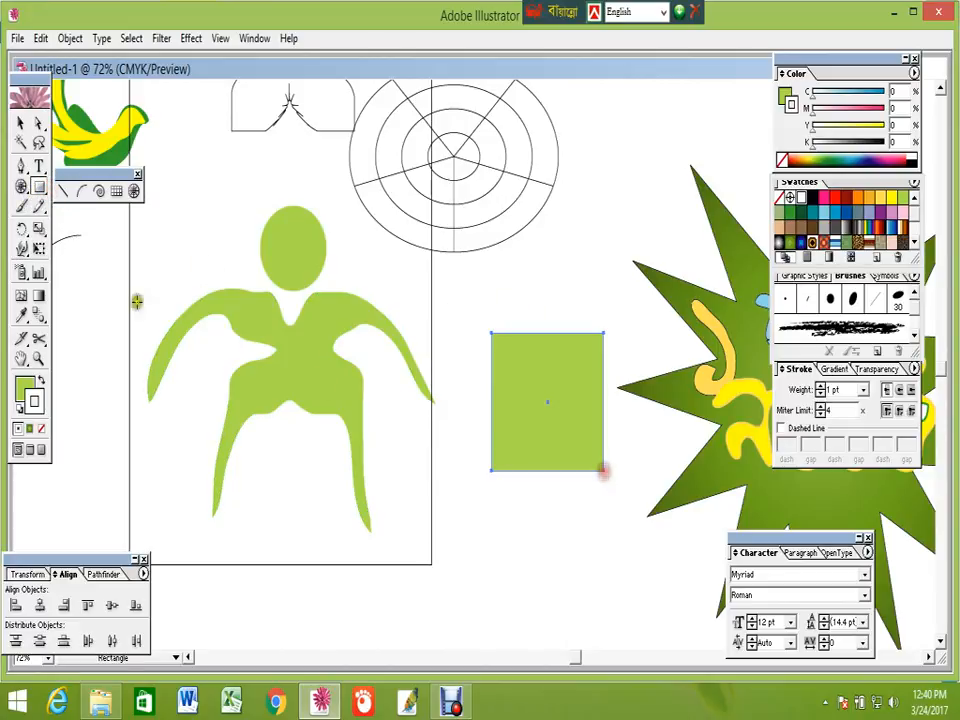
double_click(23, 248)
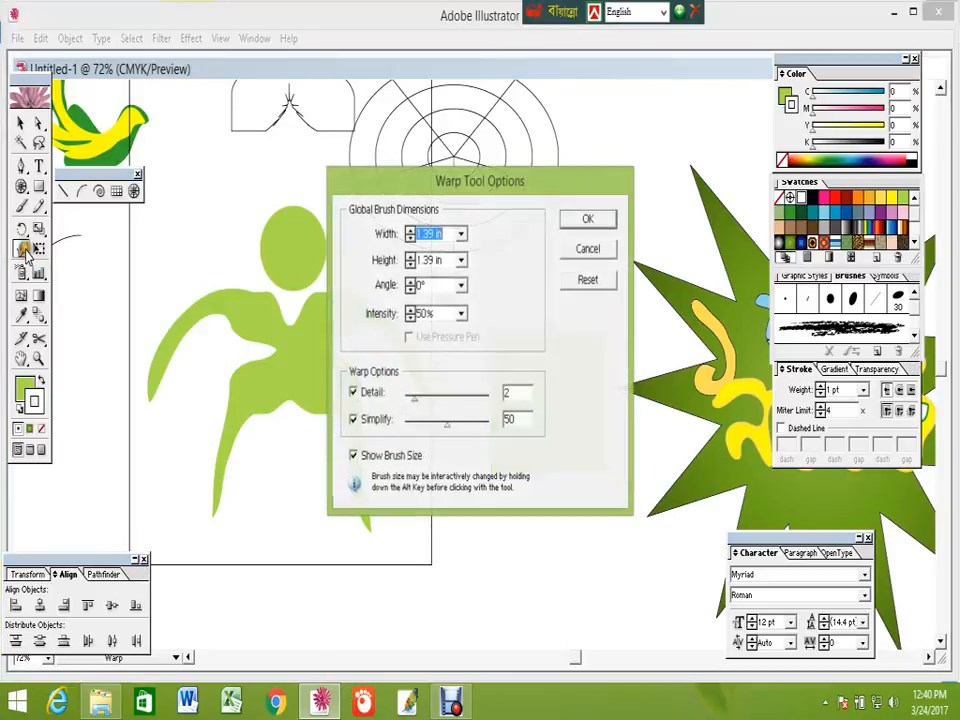
click(590, 249)
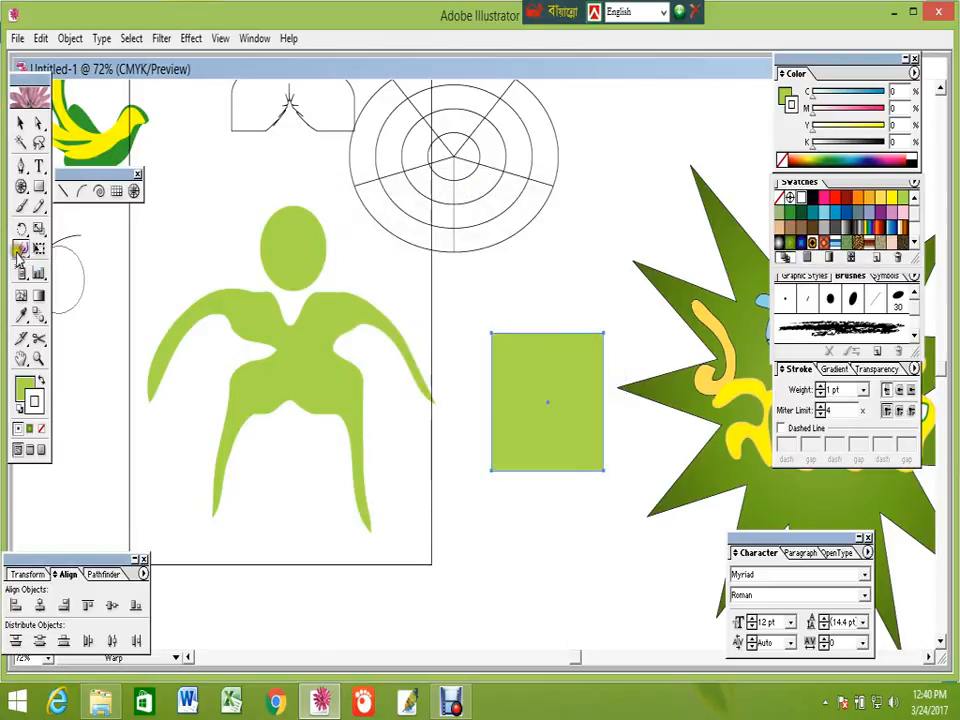
Twirl all four corners of the new rectangle into spirals with the Twirl tool
drag(22, 248, 57, 258)
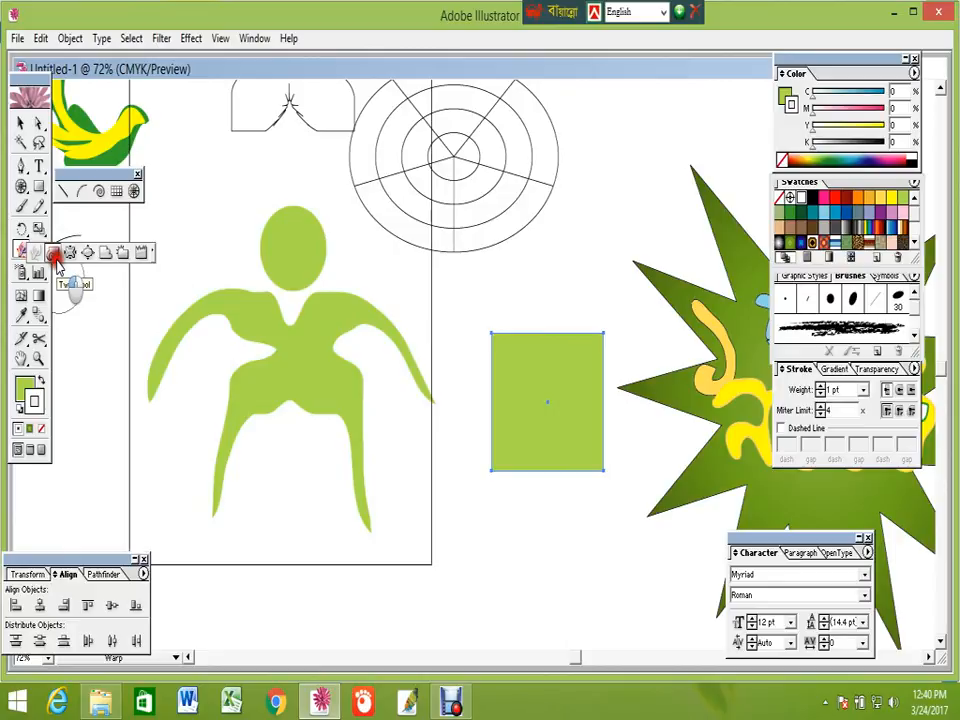
drag(57, 258, 57, 258)
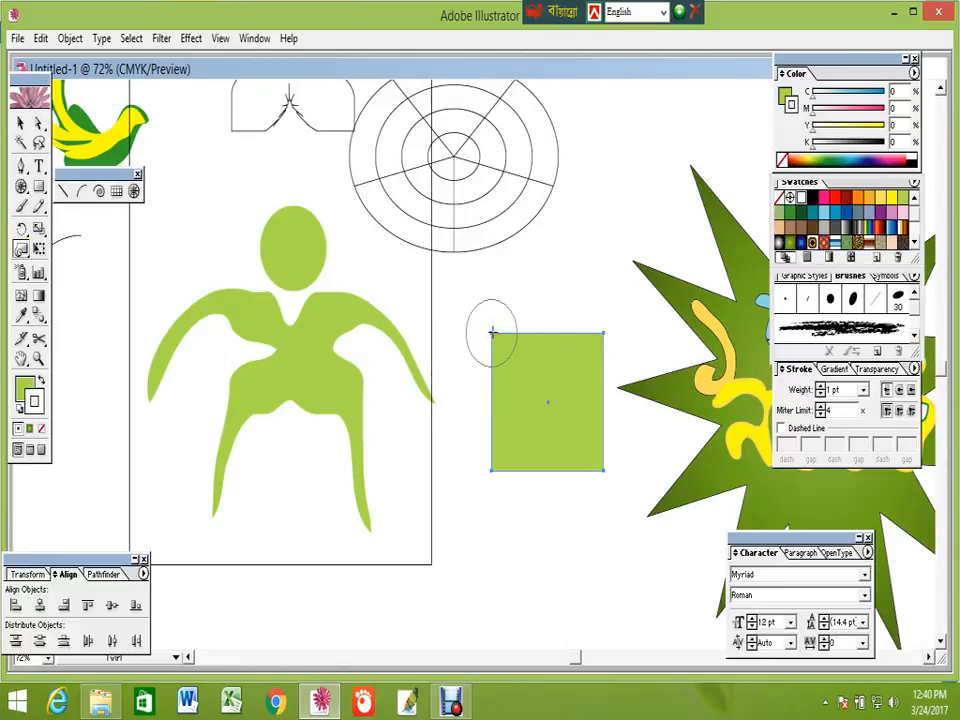
drag(492, 333, 493, 334)
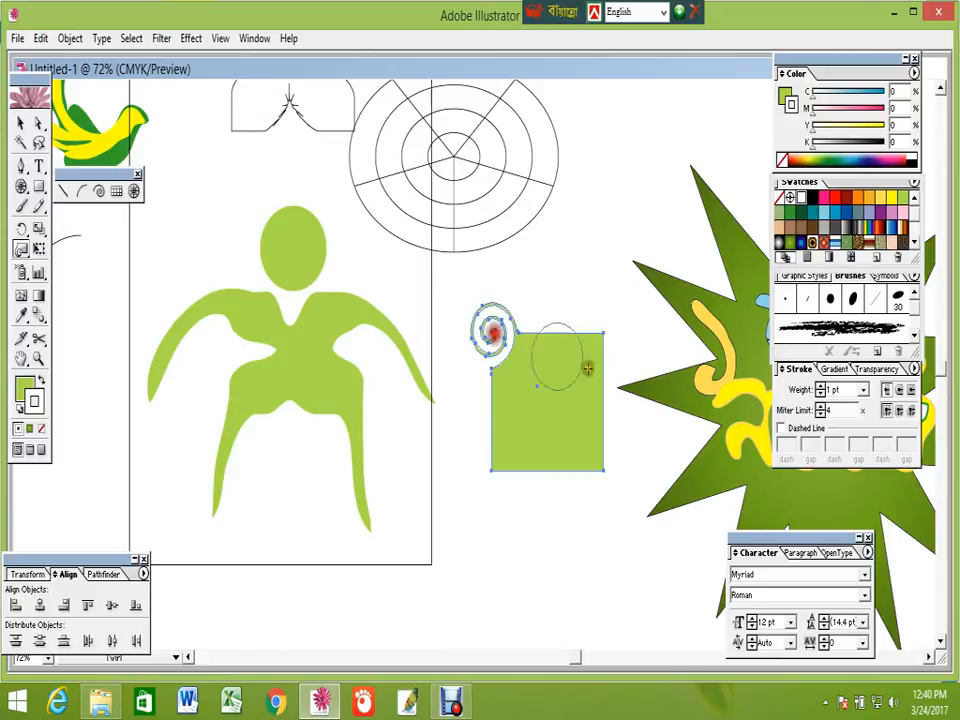
drag(601, 331, 603, 335)
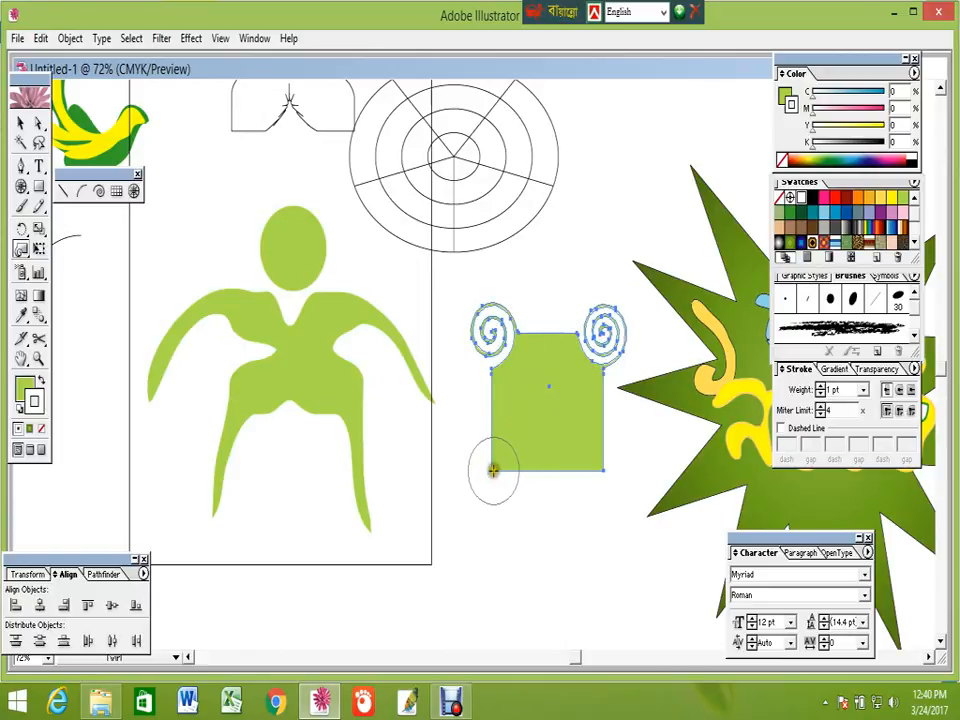
drag(491, 468, 491, 470)
drag(602, 466, 602, 465)
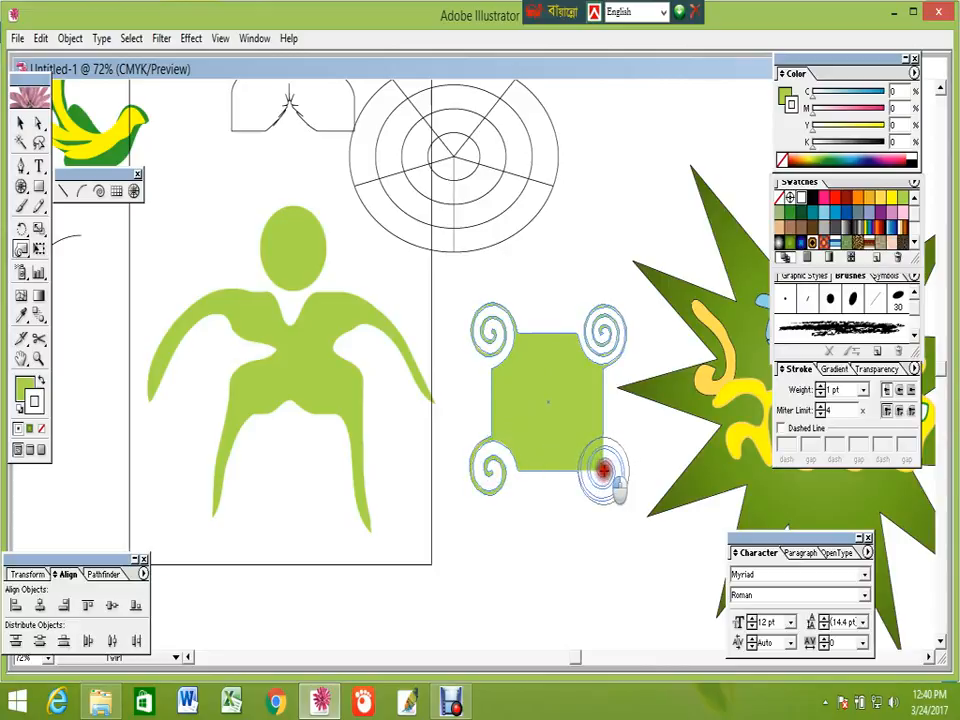
Twirl the midpoint of each side of the rectangle into a spiral and try the same at its centre
drag(550, 337, 546, 337)
drag(491, 401, 506, 399)
drag(602, 401, 602, 401)
drag(544, 470, 544, 470)
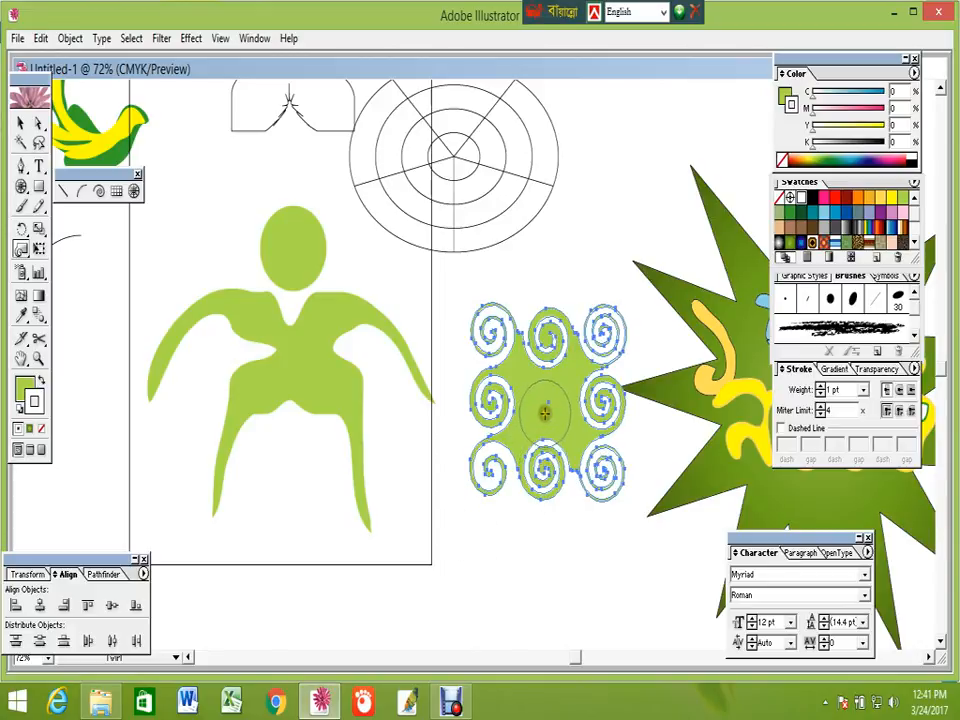
drag(547, 404, 547, 404)
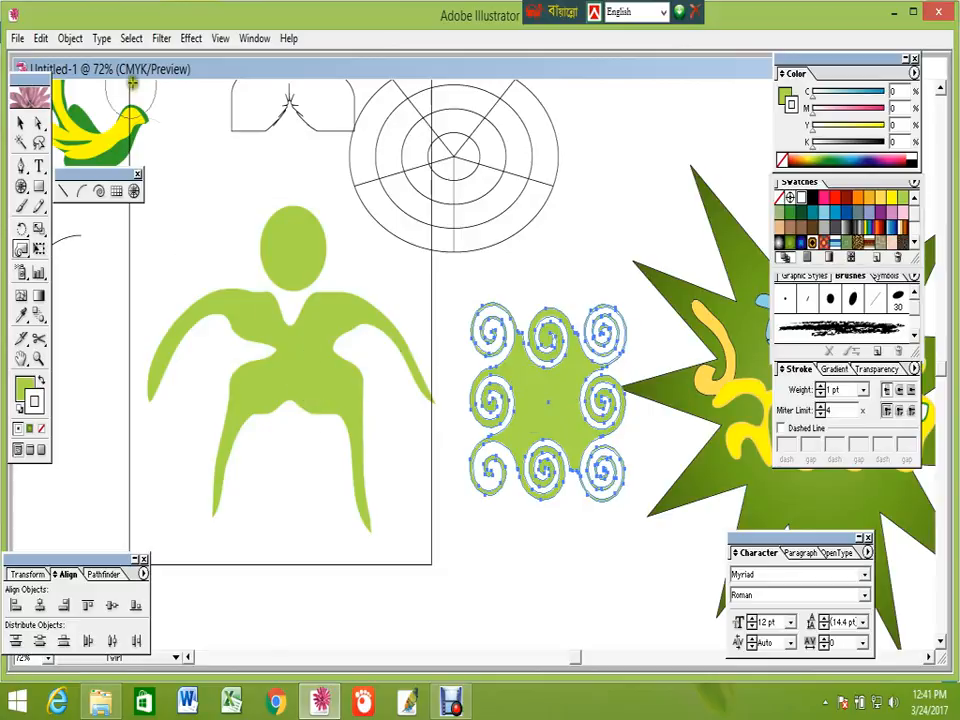
Twirl the gaps between spirals along the top edge, lower sides and bottom edge, leaving the shape deselected
drag(520, 334, 574, 336)
drag(495, 437, 500, 437)
drag(596, 437, 527, 455)
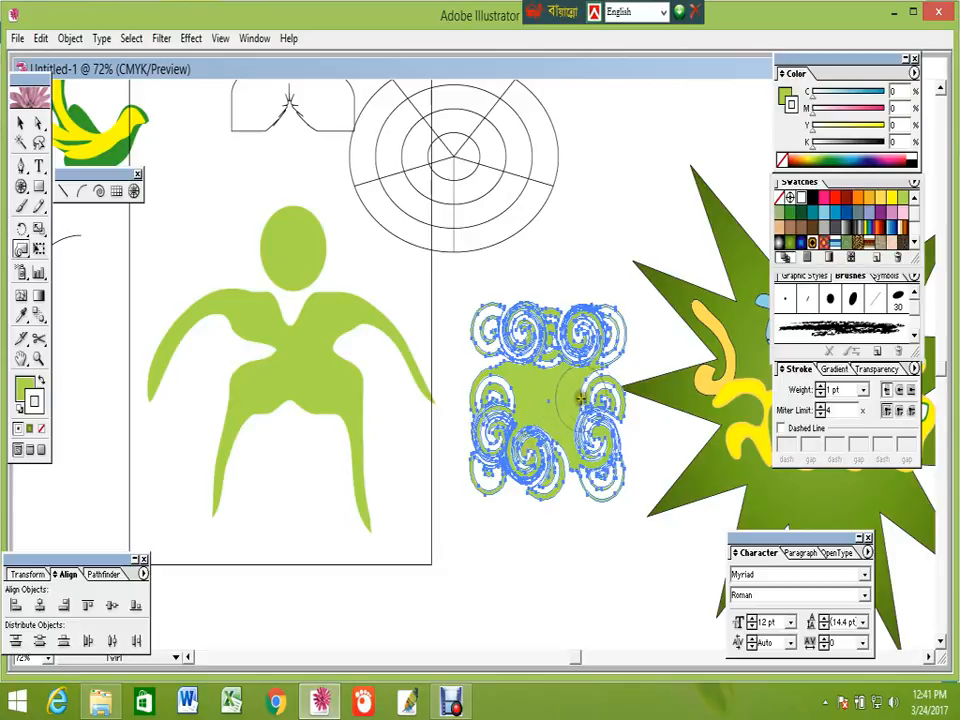
click(23, 123)
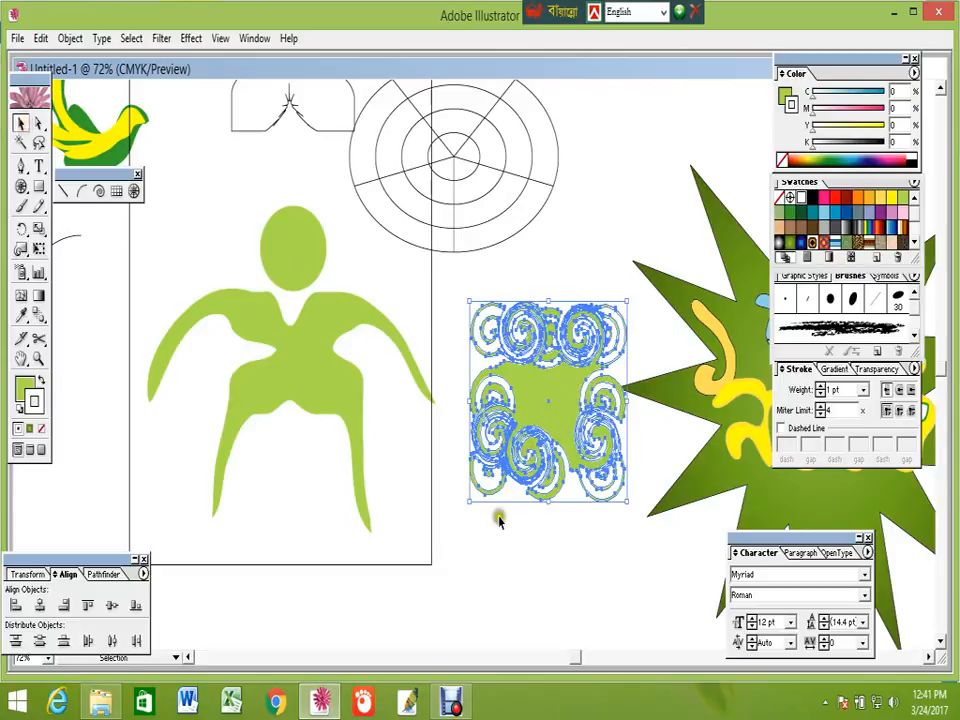
click(527, 547)
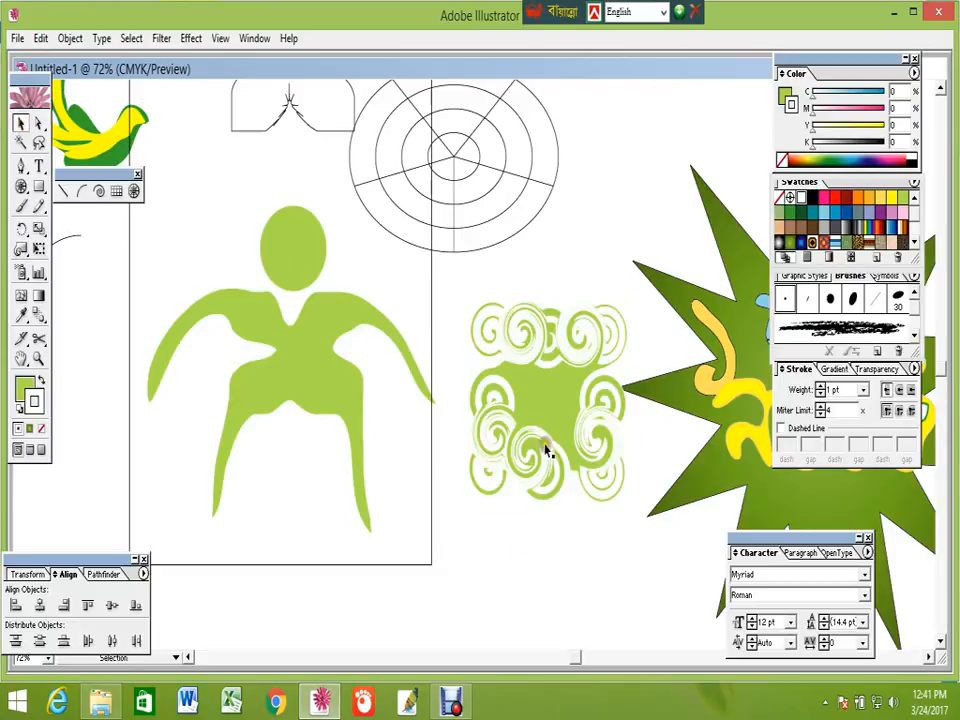
click(545, 452)
click(557, 542)
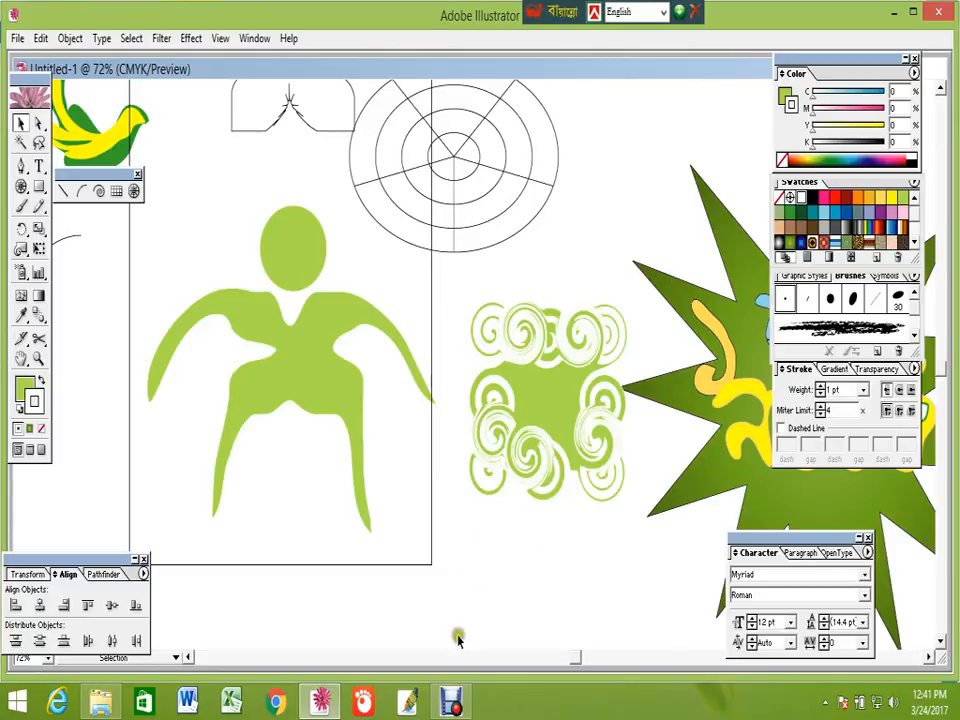
Move the twirled shape upward so it overlaps the edge of the polar grid, and deselect it
click(537, 436)
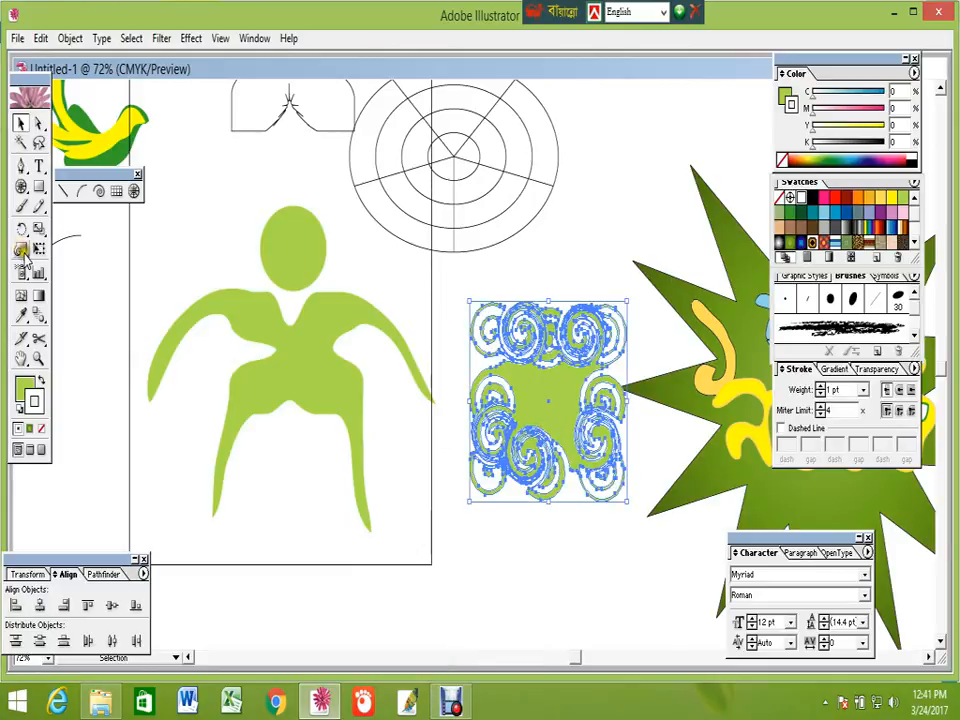
mouse_move(24, 252)
mouse_down()
mouse_move(69, 251)
mouse_move(57, 256)
mouse_up()
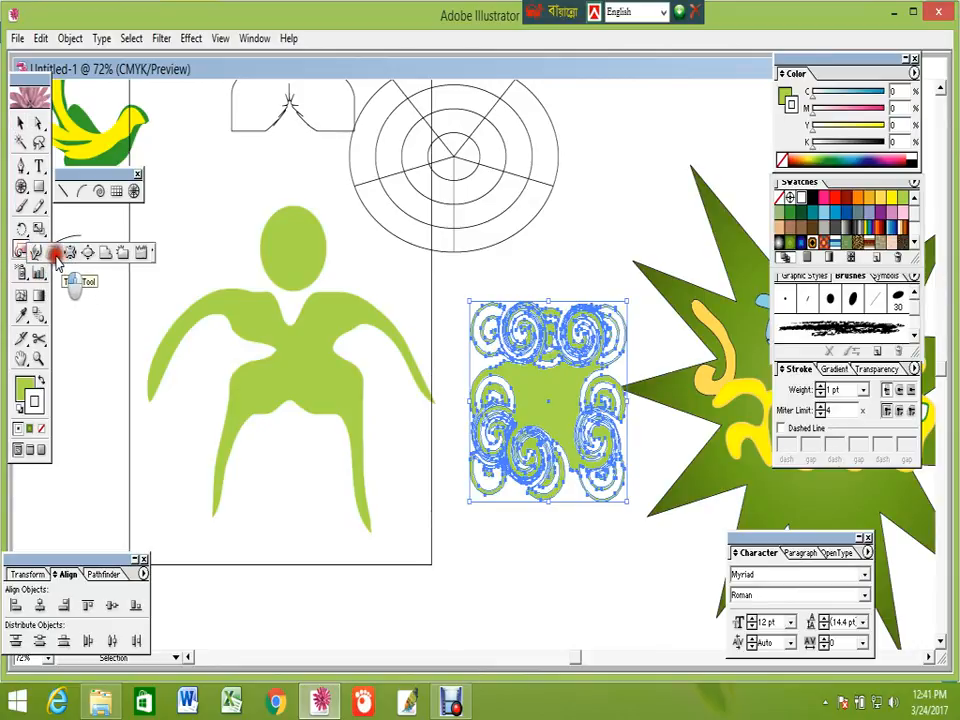
mouse_move(55, 257)
mouse_down()
mouse_move(37, 255)
mouse_move(70, 254)
mouse_up()
click(21, 125)
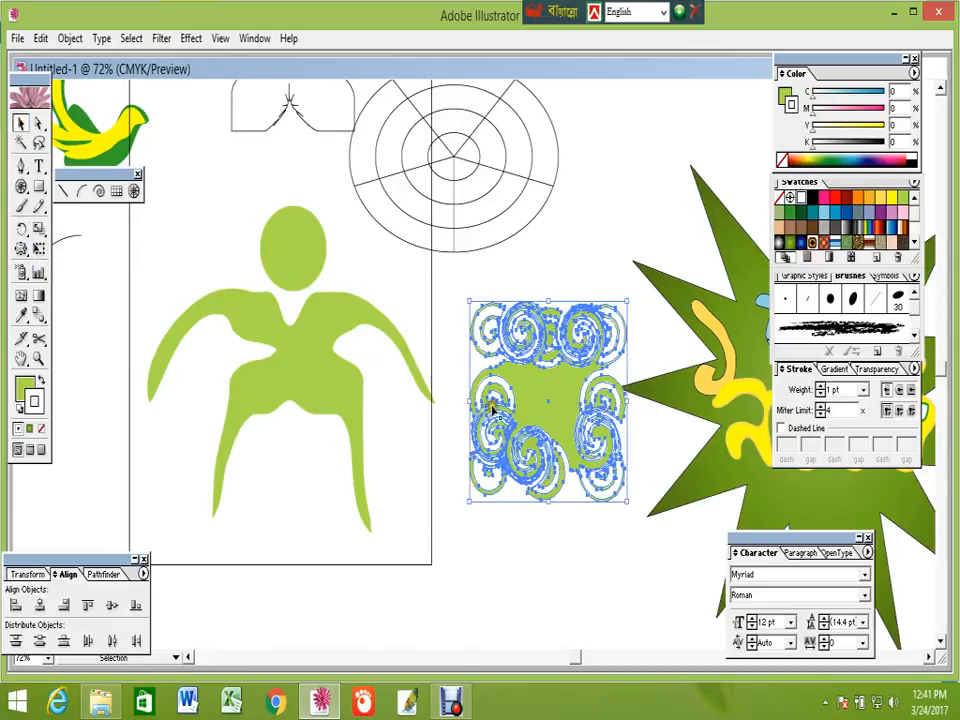
drag(509, 420, 520, 315)
click(300, 450)
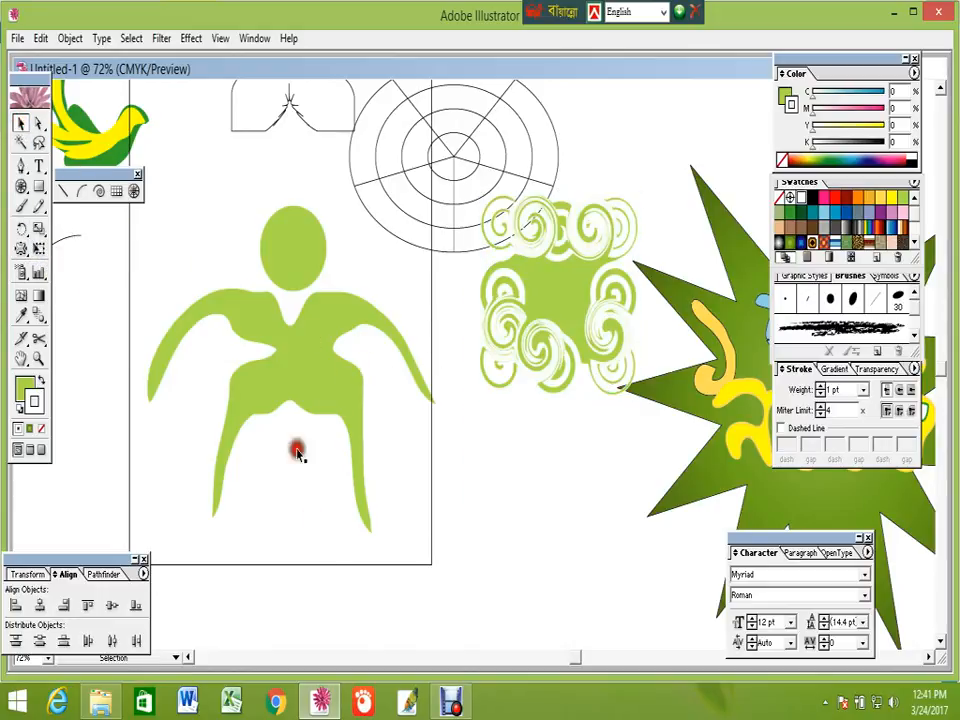
Move the human figure together with its head up and to the left, and leave it deselected
drag(221, 208, 223, 262)
right_click(310, 360)
click(329, 387)
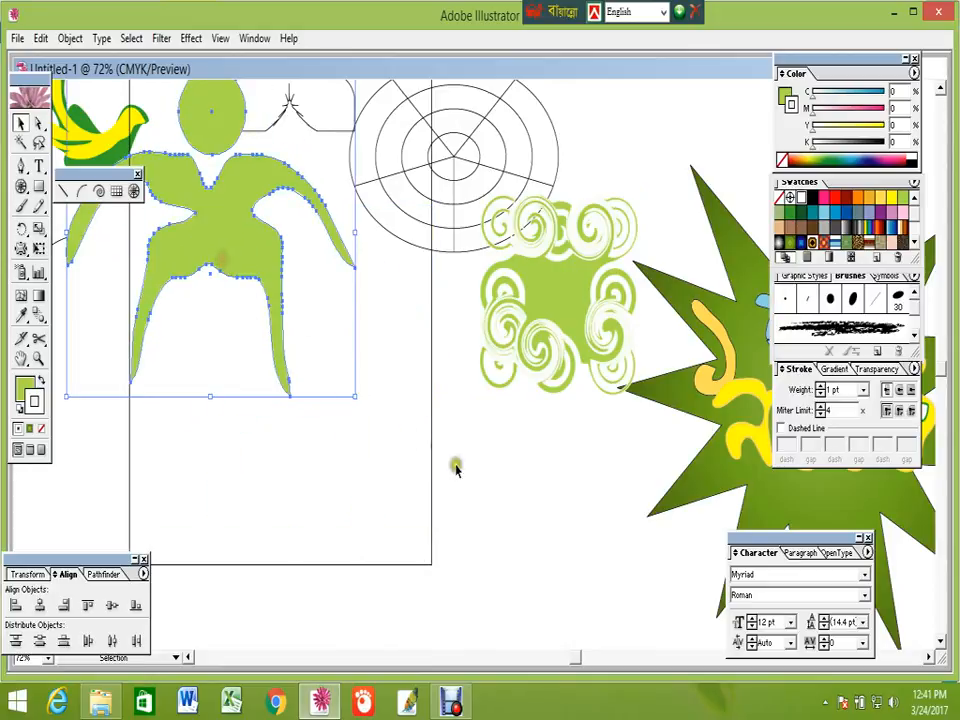
click(454, 465)
Move the twirled shape clear of the polar grid and delete the grid
drag(553, 362, 603, 225)
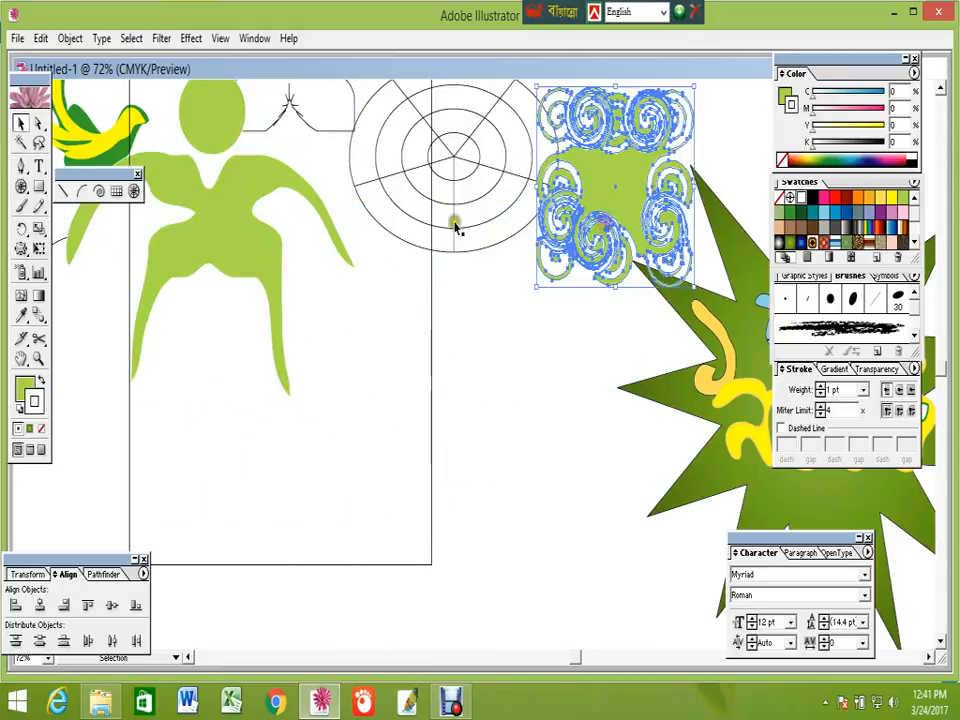
click(469, 321)
click(458, 228)
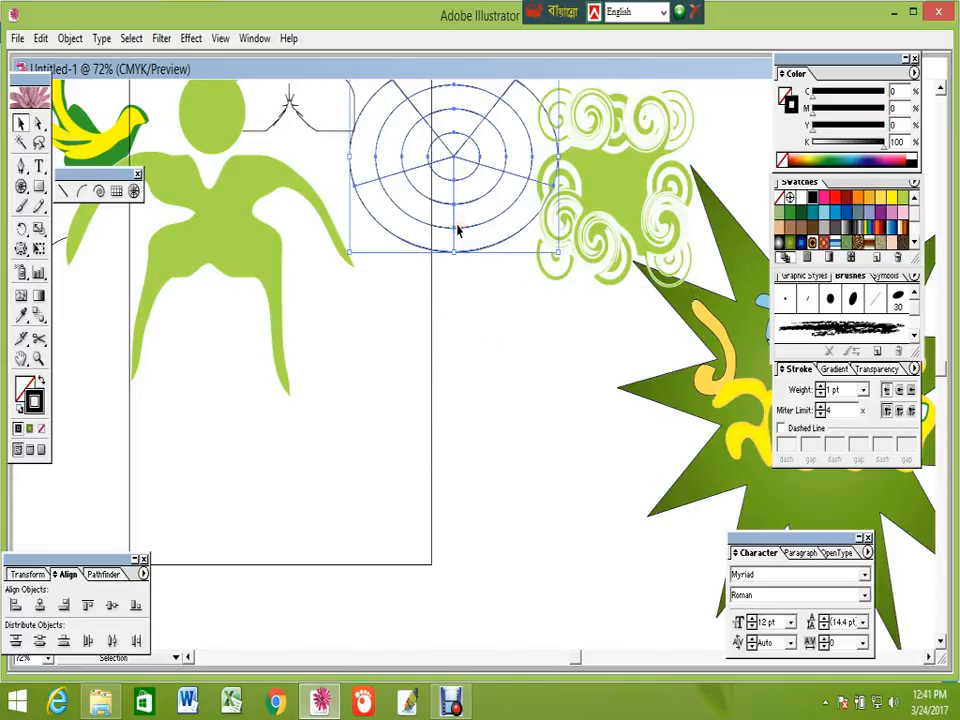
key(Delete)
Move the twirled shape left beside the human figure's raised arm and deselect it
drag(604, 199, 437, 197)
click(481, 347)
click(458, 403)
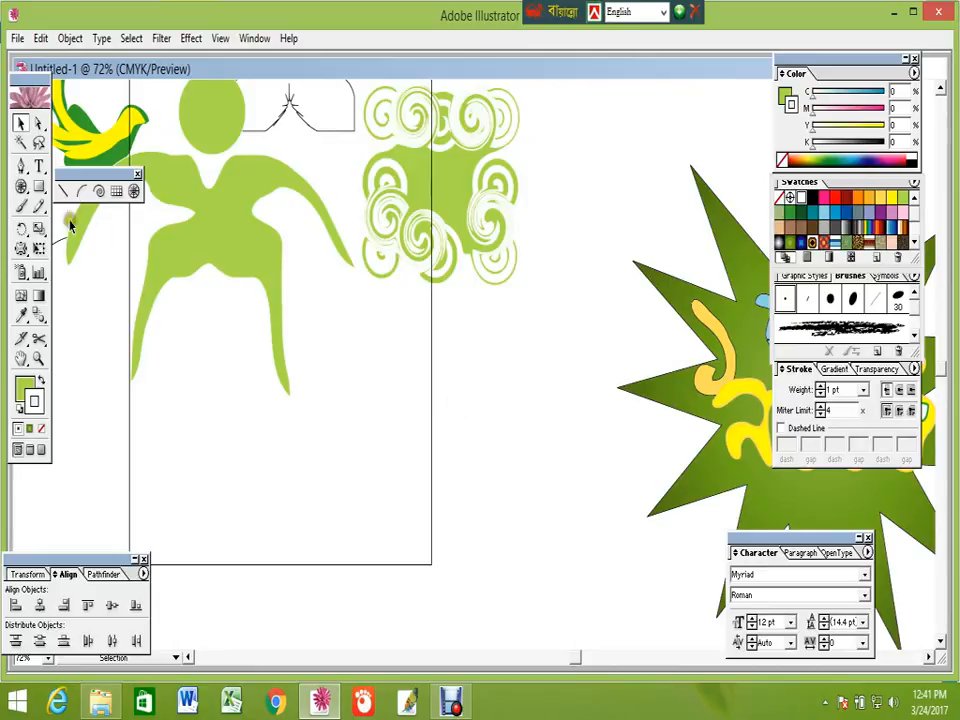
Draw a green rectangle below the twirled shape and pull each side's midpoint inward with the Pucker tool, leaving it deselected
click(40, 188)
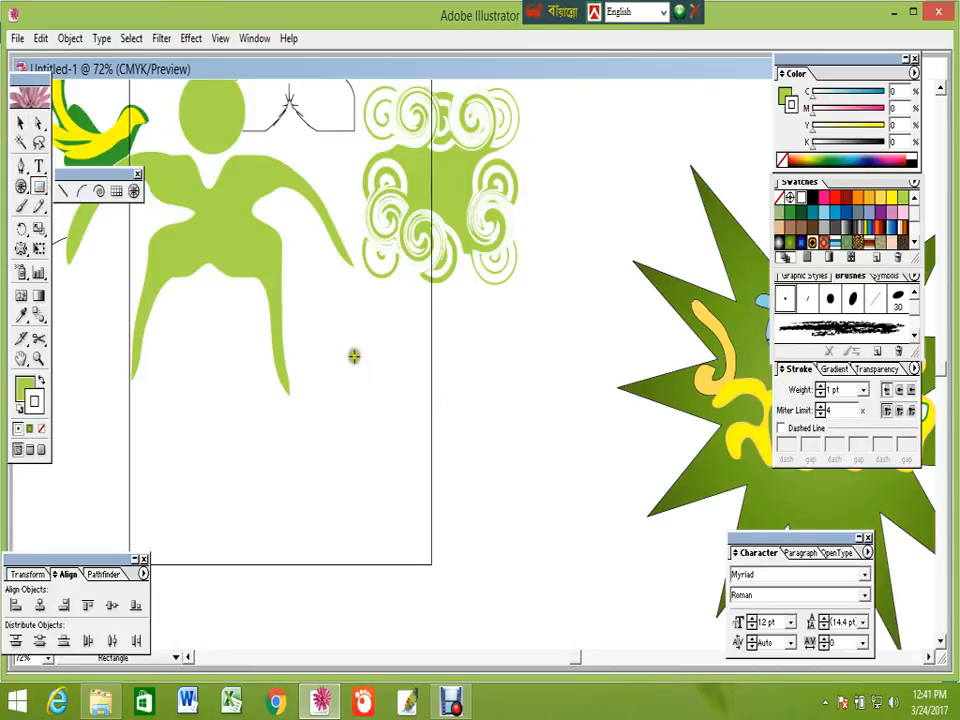
drag(348, 328, 494, 480)
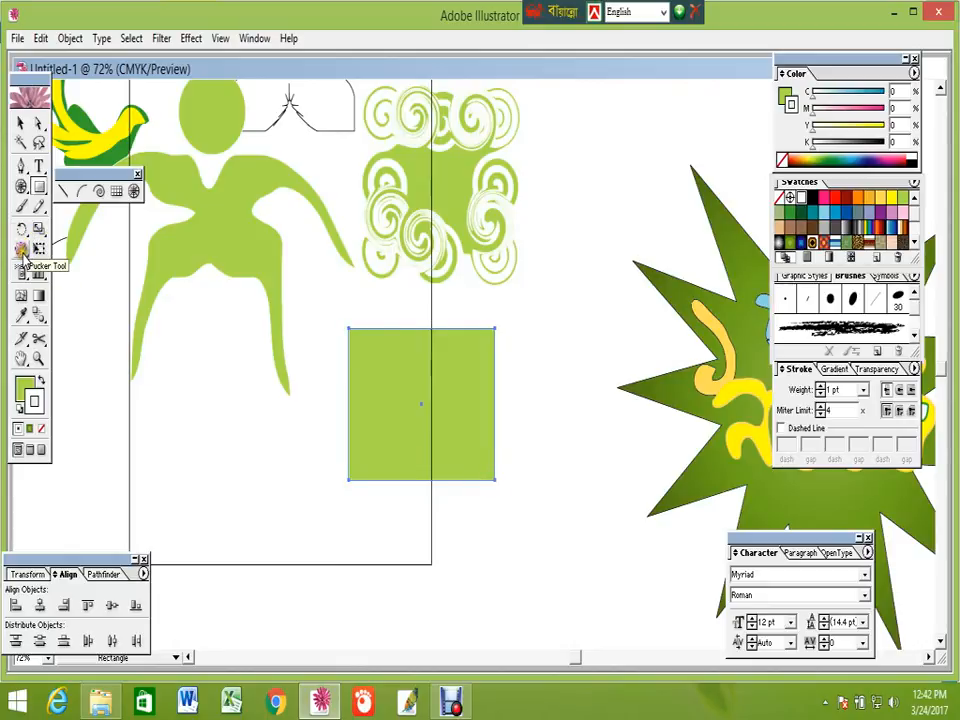
drag(22, 250, 73, 260)
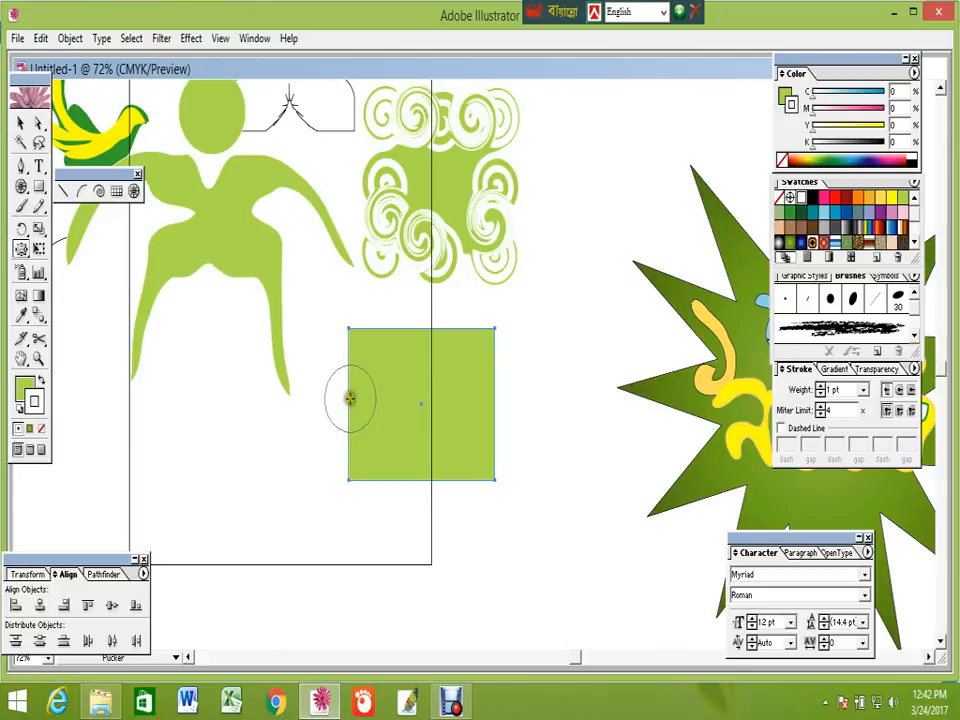
drag(350, 399, 381, 399)
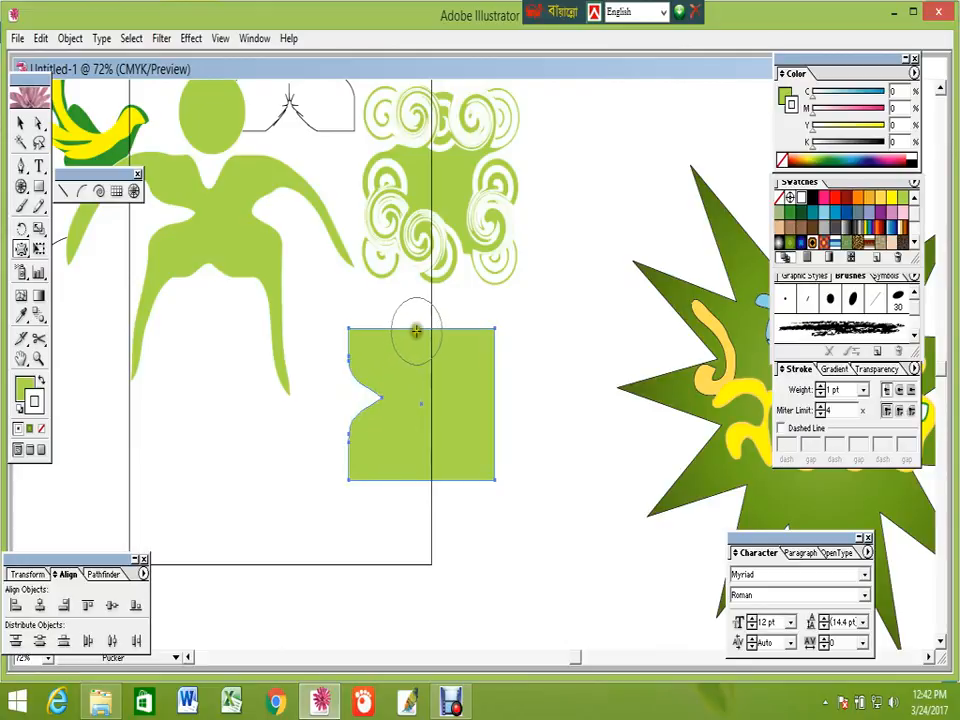
drag(418, 328, 418, 380)
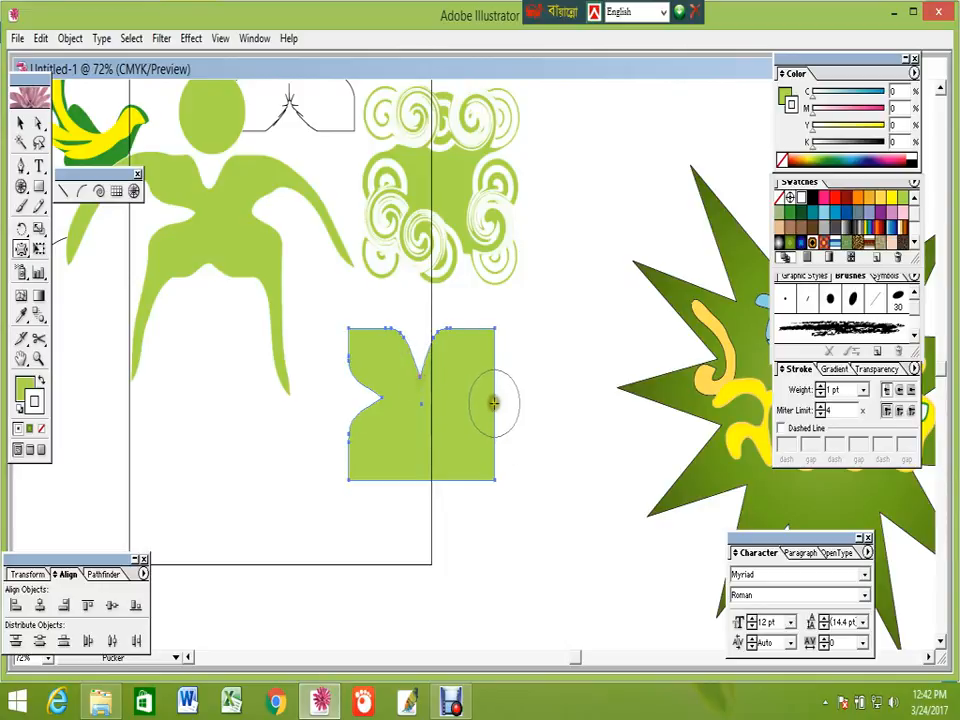
drag(493, 398, 444, 396)
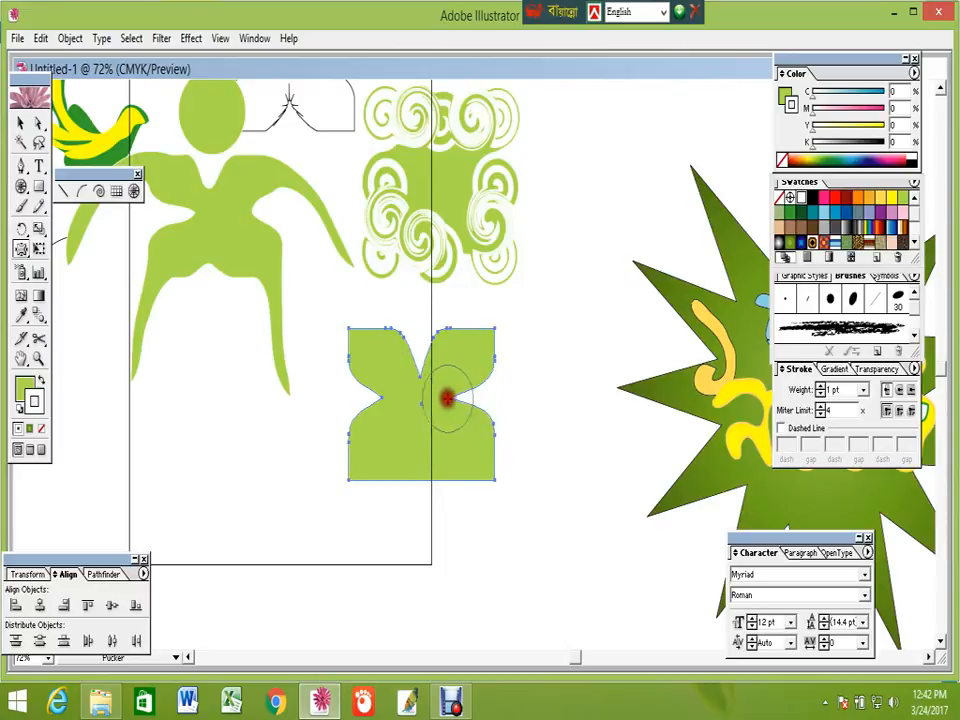
drag(418, 480, 421, 428)
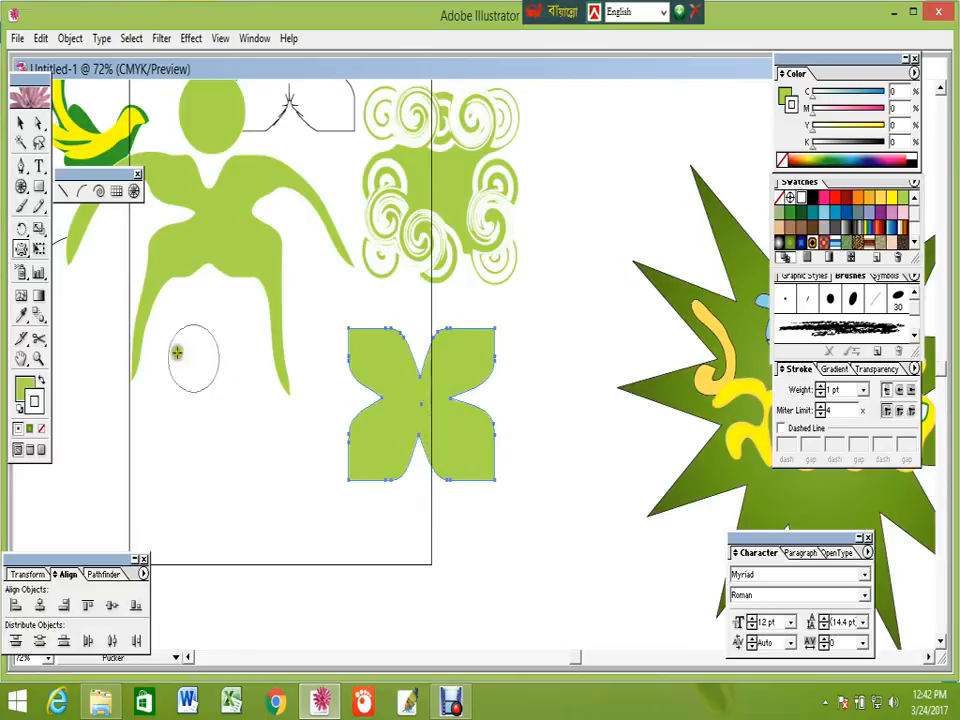
click(21, 121)
click(531, 407)
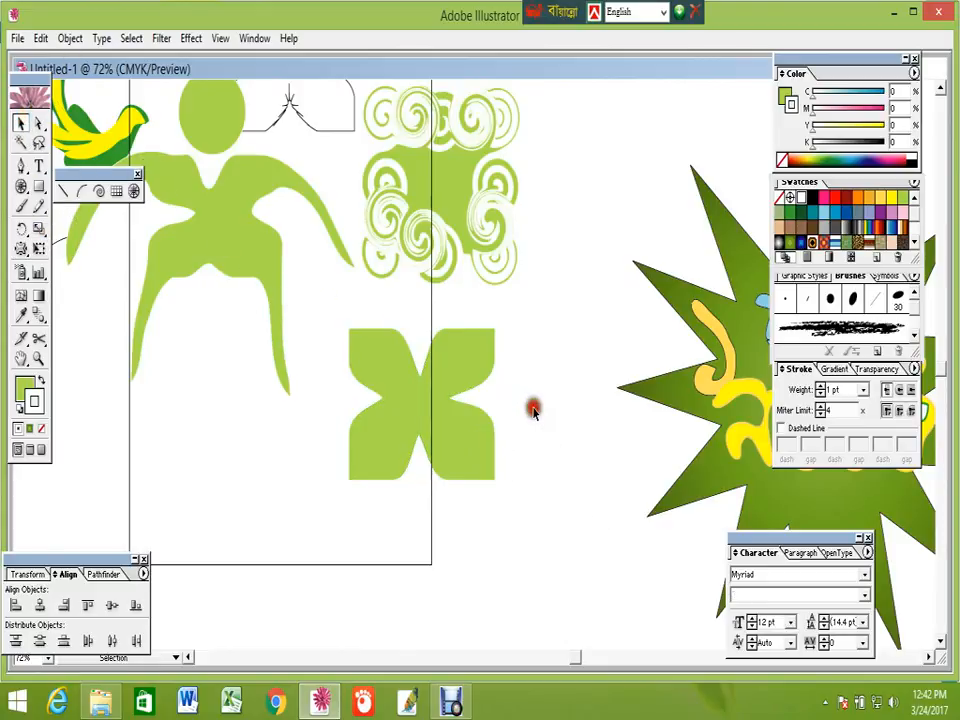
Delete the puckered four-lobed shape below the twirled shape
click(461, 445)
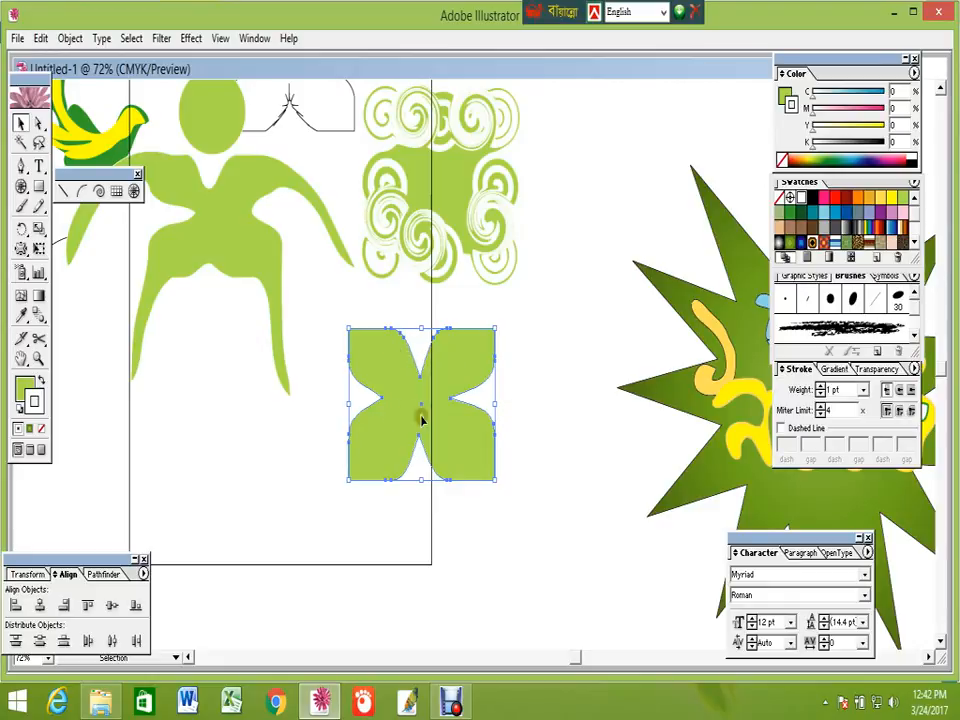
click(540, 420)
click(439, 439)
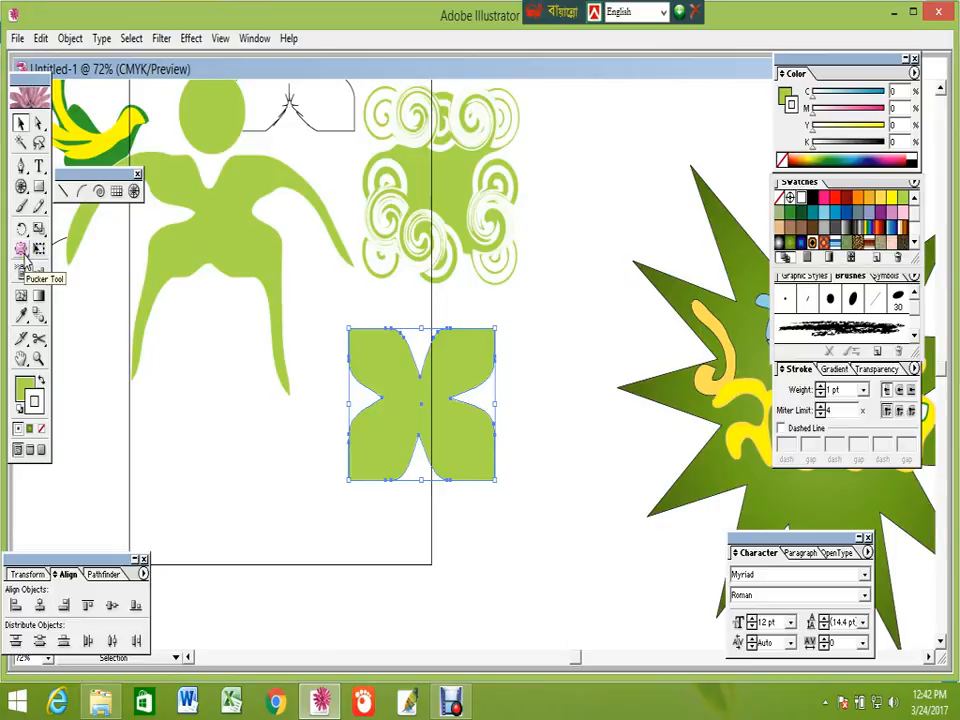
key(Delete)
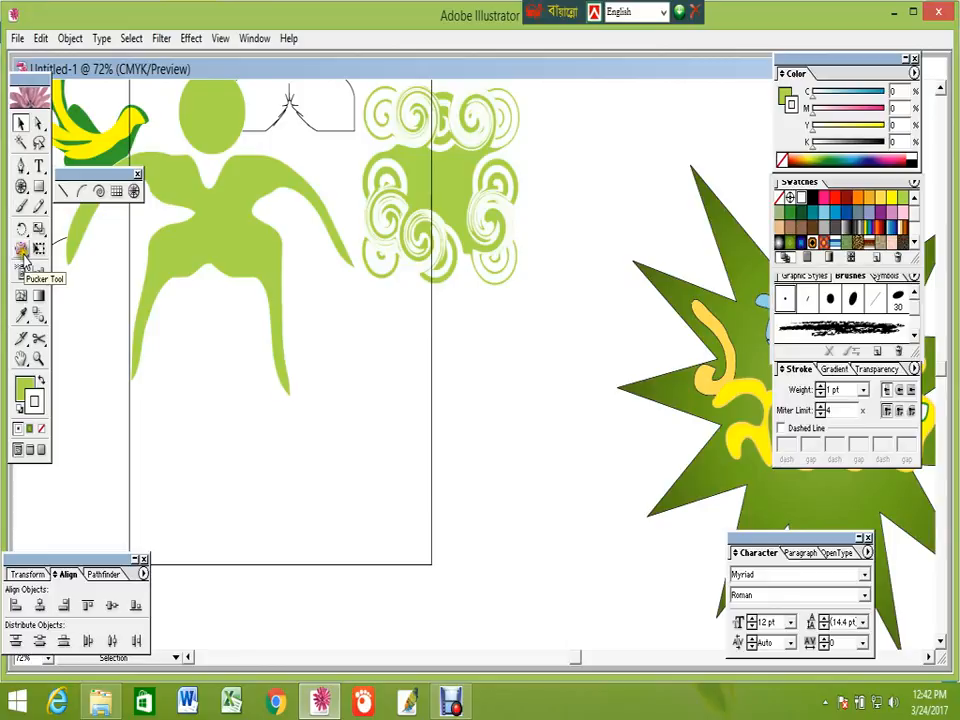
Draw a smaller green rectangle in the same area and pucker its sides toward the centre into four petals, undoing a misplaced left notch
click(41, 188)
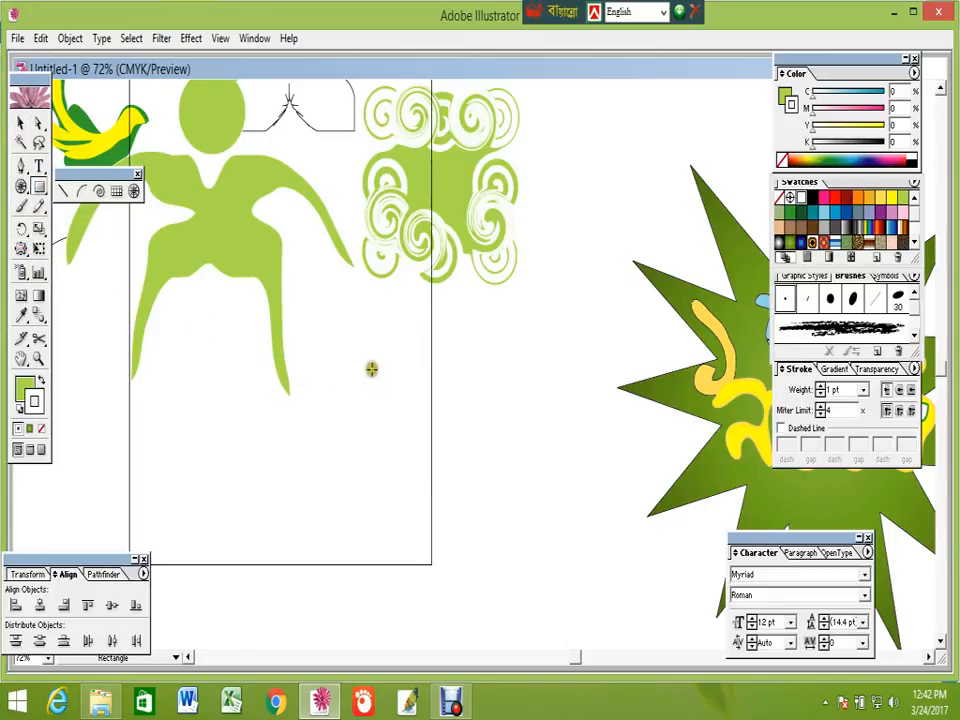
drag(371, 369, 480, 498)
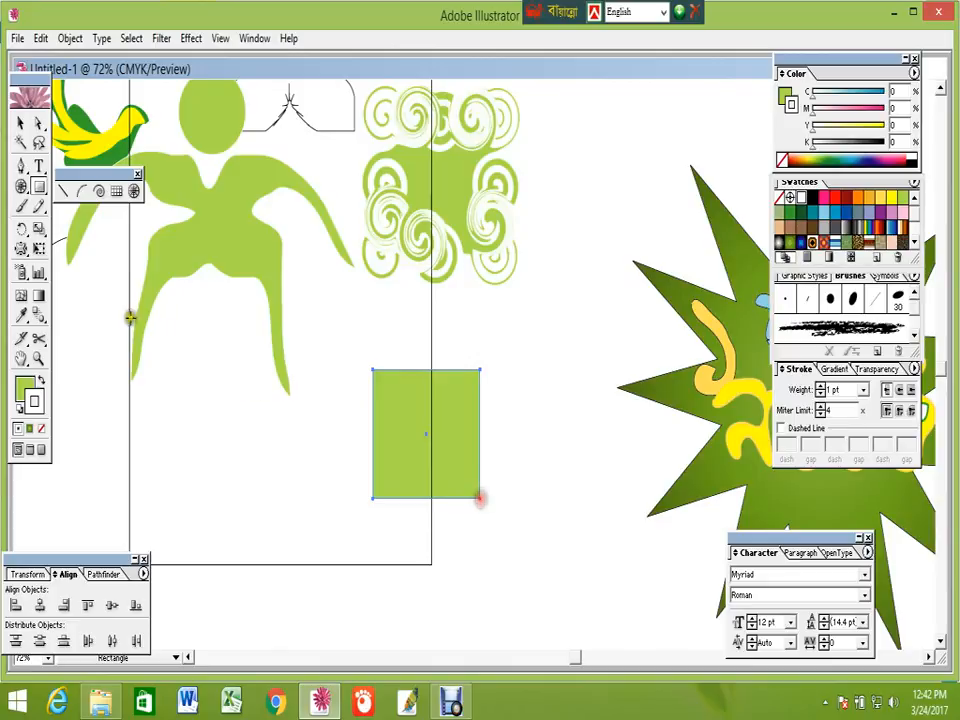
click(22, 250)
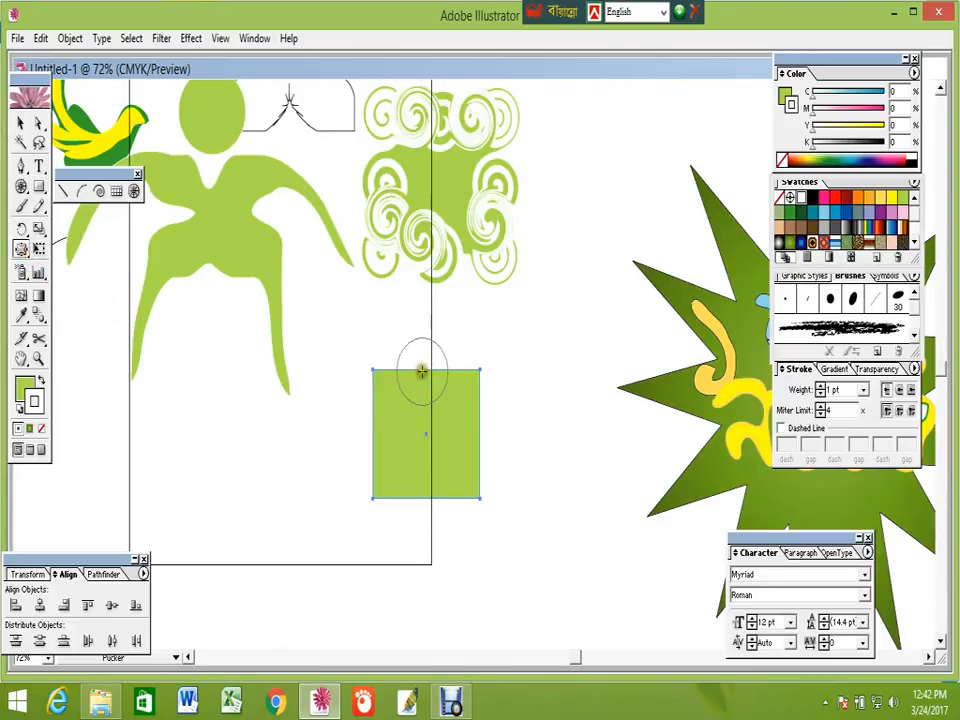
mouse_move(422, 372)
mouse_down()
mouse_move(429, 420)
mouse_move(396, 429)
mouse_move(394, 439)
mouse_move(466, 433)
mouse_up()
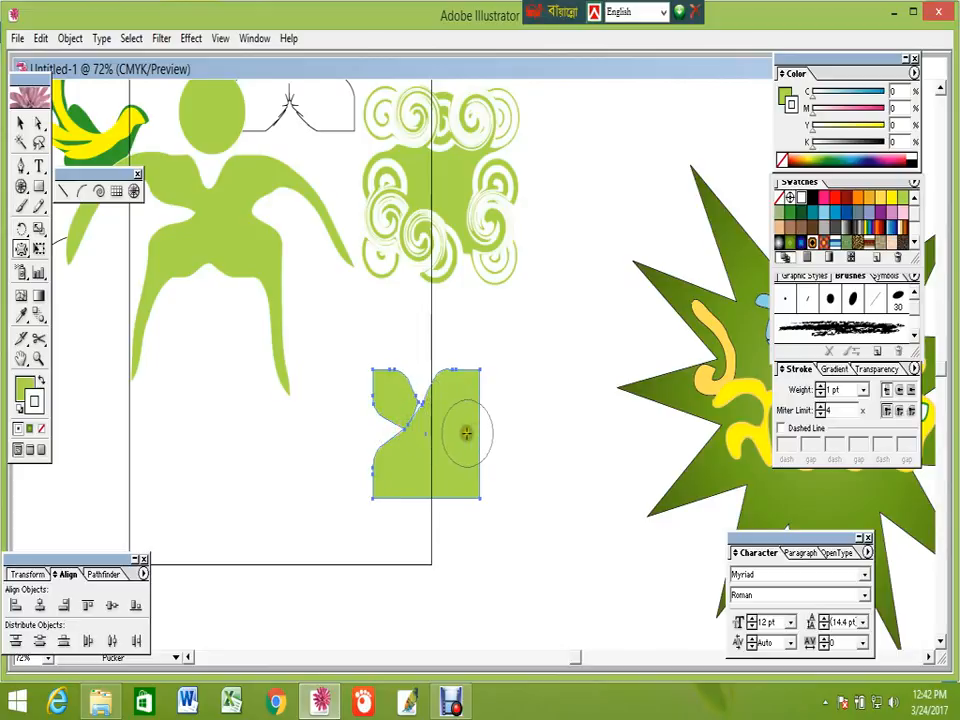
key(ctrl+z)
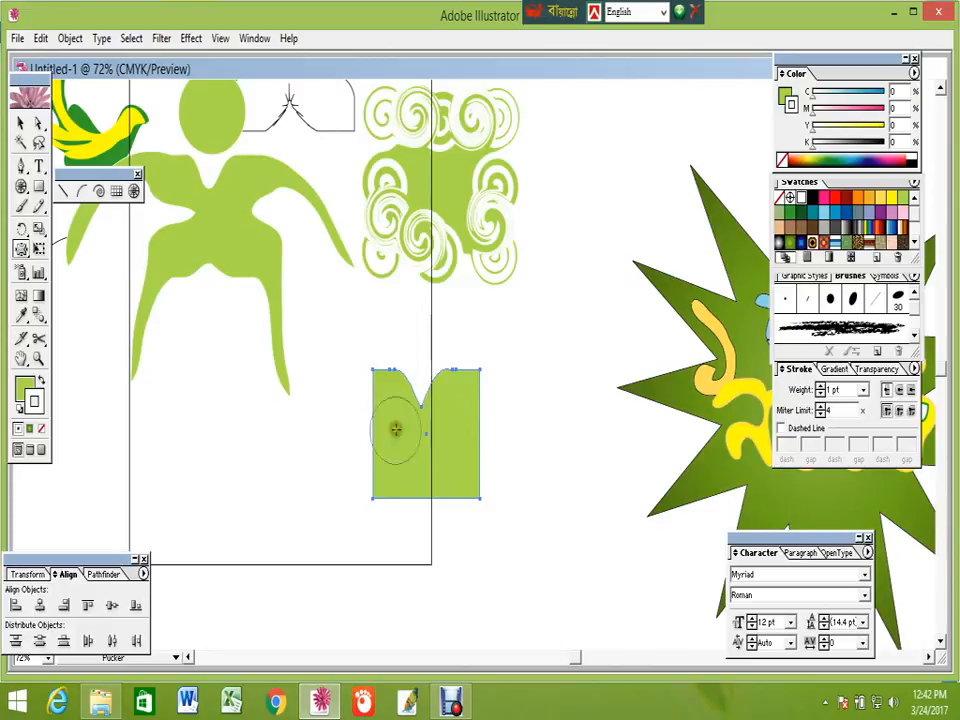
drag(375, 429, 396, 439)
drag(482, 435, 463, 431)
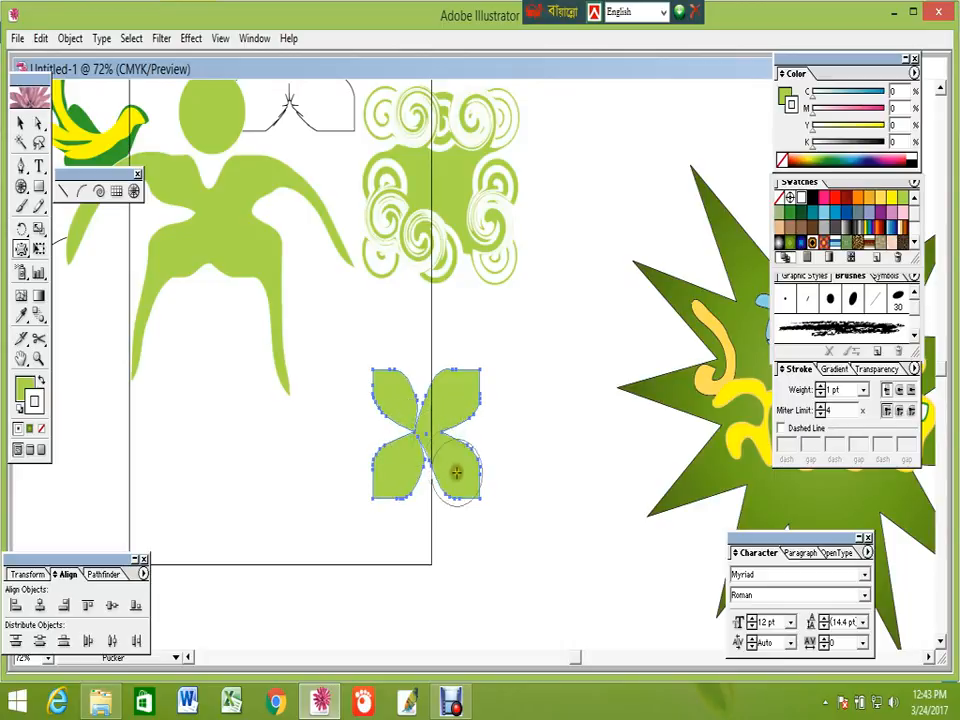
drag(476, 484, 467, 479)
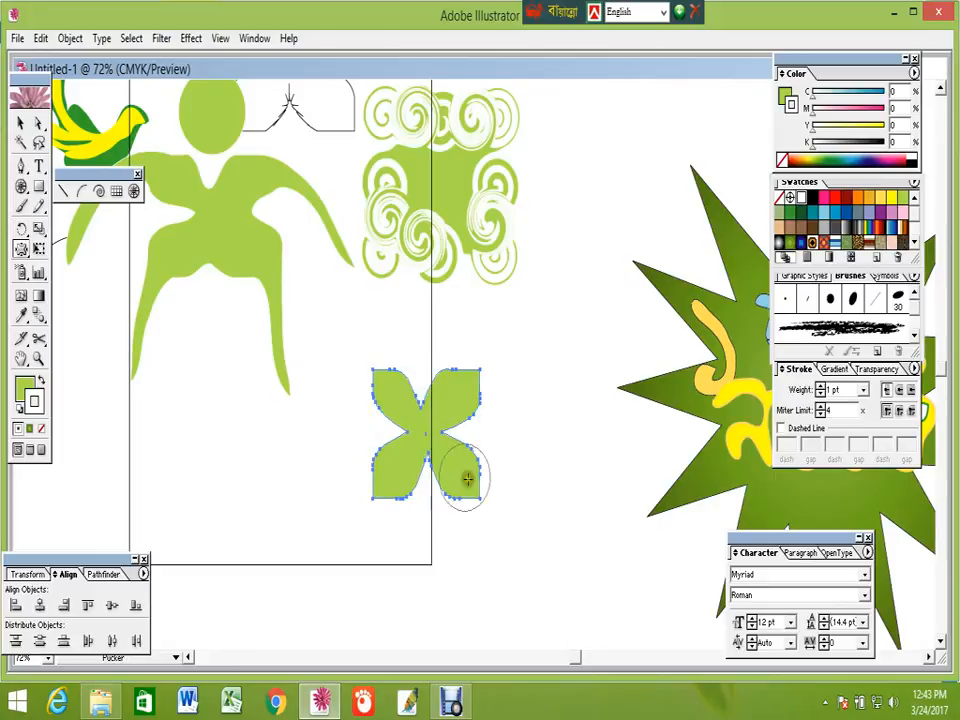
drag(416, 432, 425, 430)
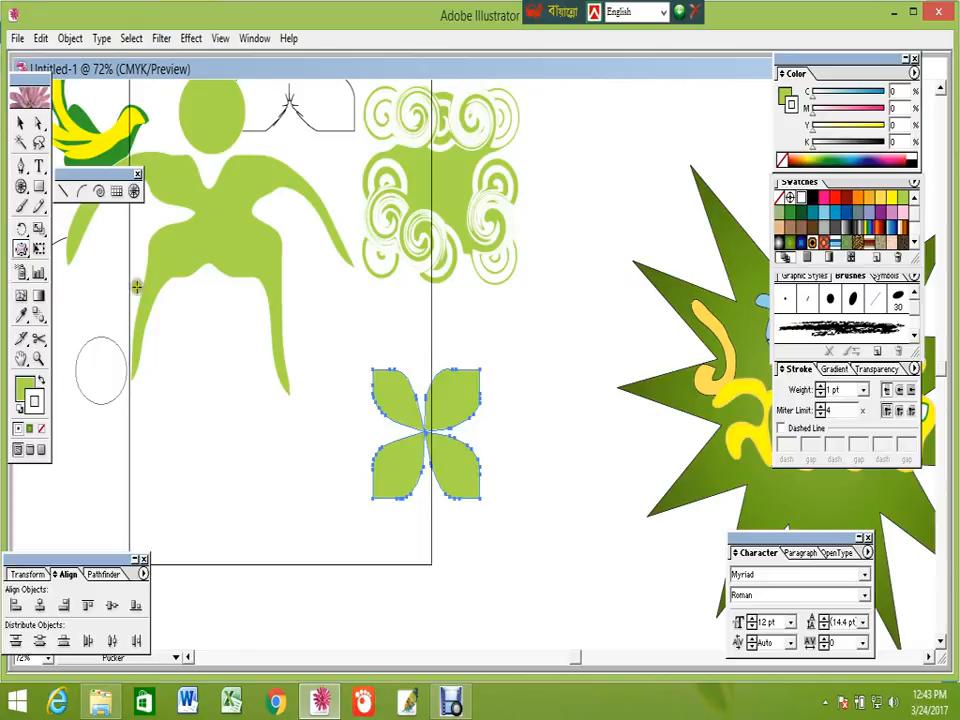
Delete the small four-petal shape below the twirled shape
click(20, 122)
click(318, 349)
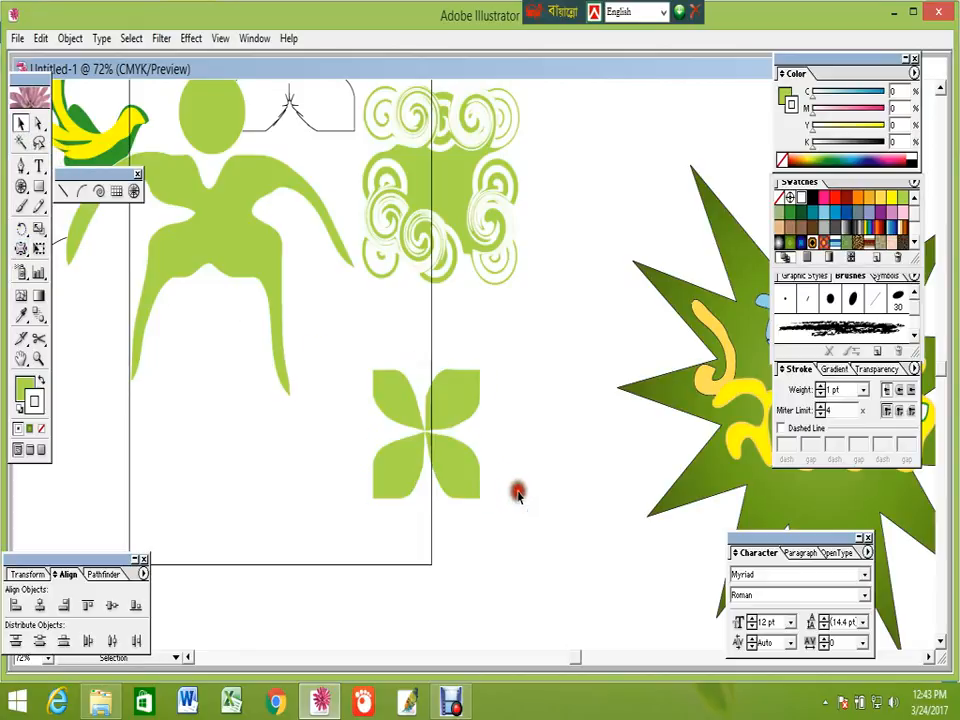
drag(527, 504, 393, 373)
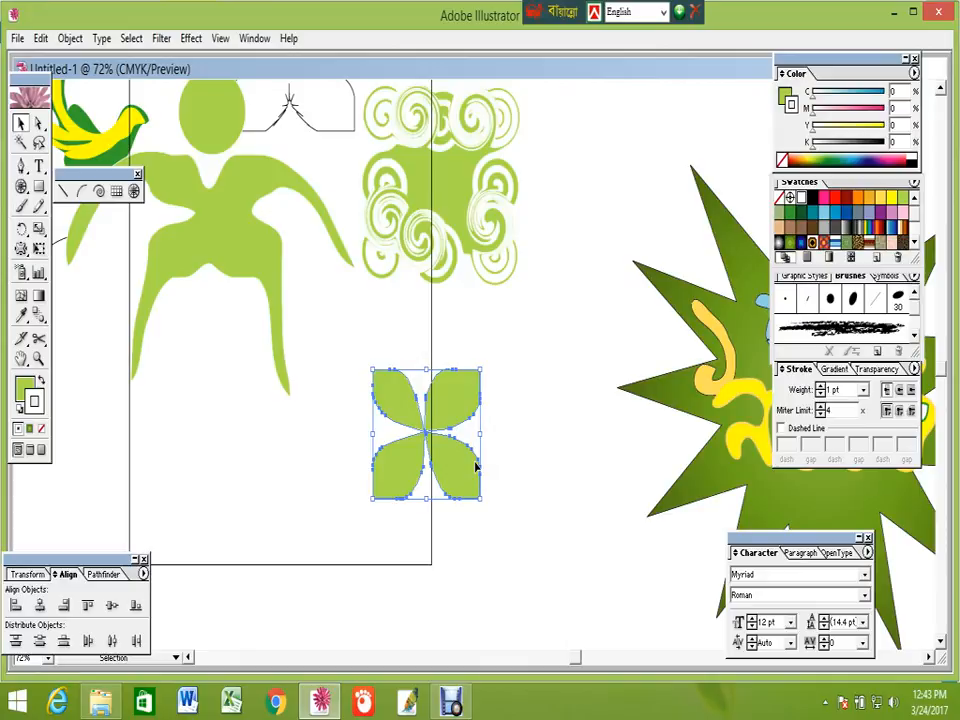
key(Delete)
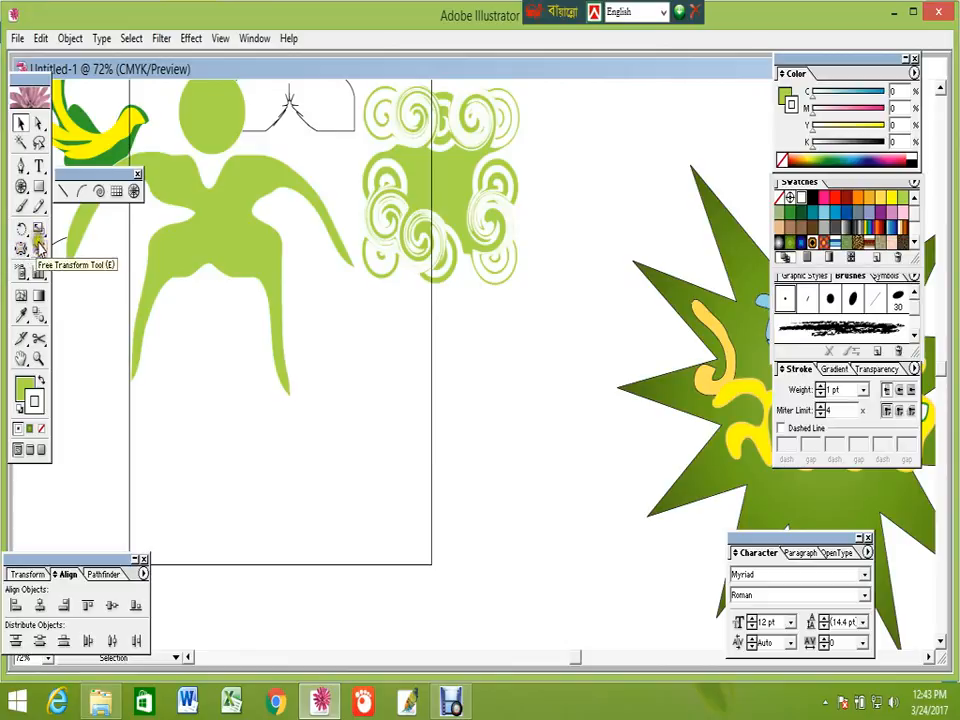
Draw a larger green rectangle below the twirled shape and pucker the midpoint of each side to the centre, forming four petals
click(39, 186)
mouse_move(377, 363)
mouse_down()
mouse_move(465, 429)
mouse_move(545, 516)
mouse_up()
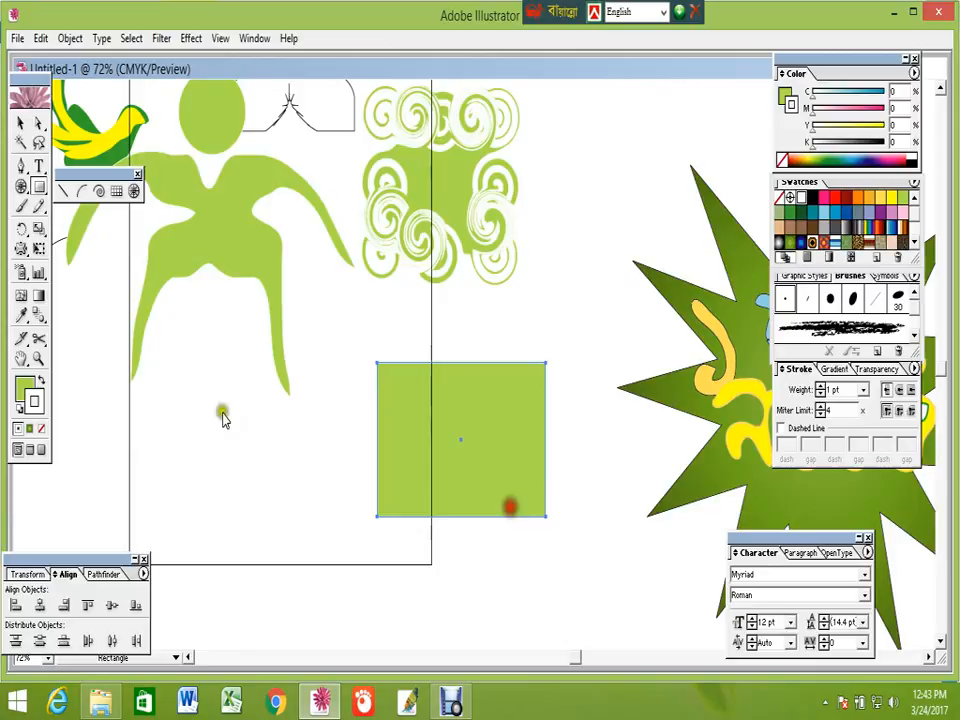
click(22, 251)
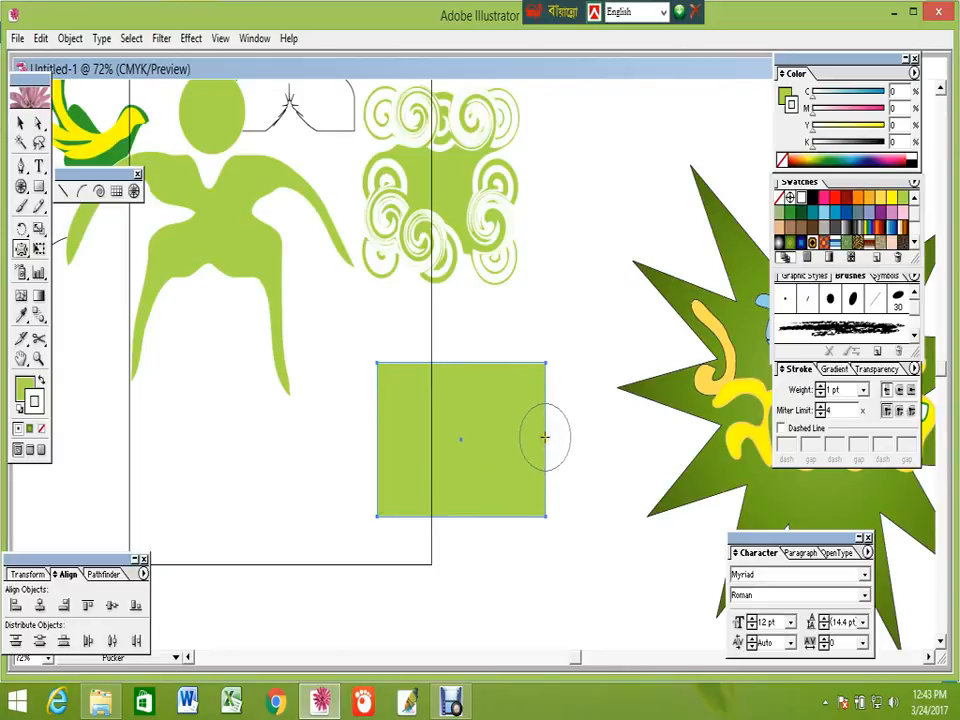
drag(544, 437, 454, 439)
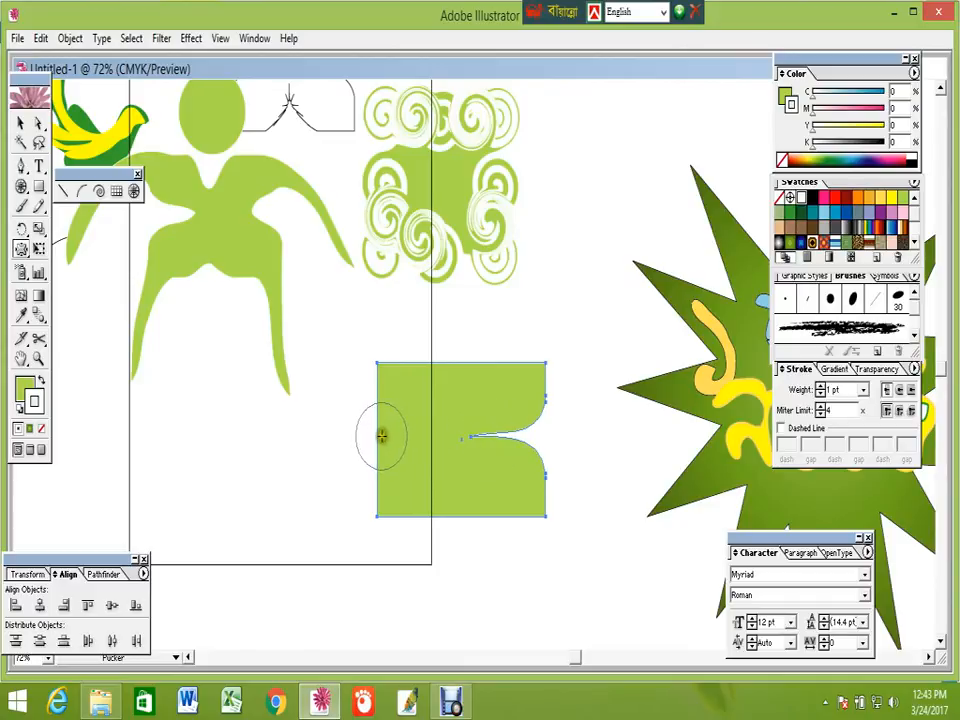
mouse_move(376, 432)
mouse_down()
mouse_move(456, 437)
mouse_move(467, 347)
mouse_move(461, 436)
mouse_up()
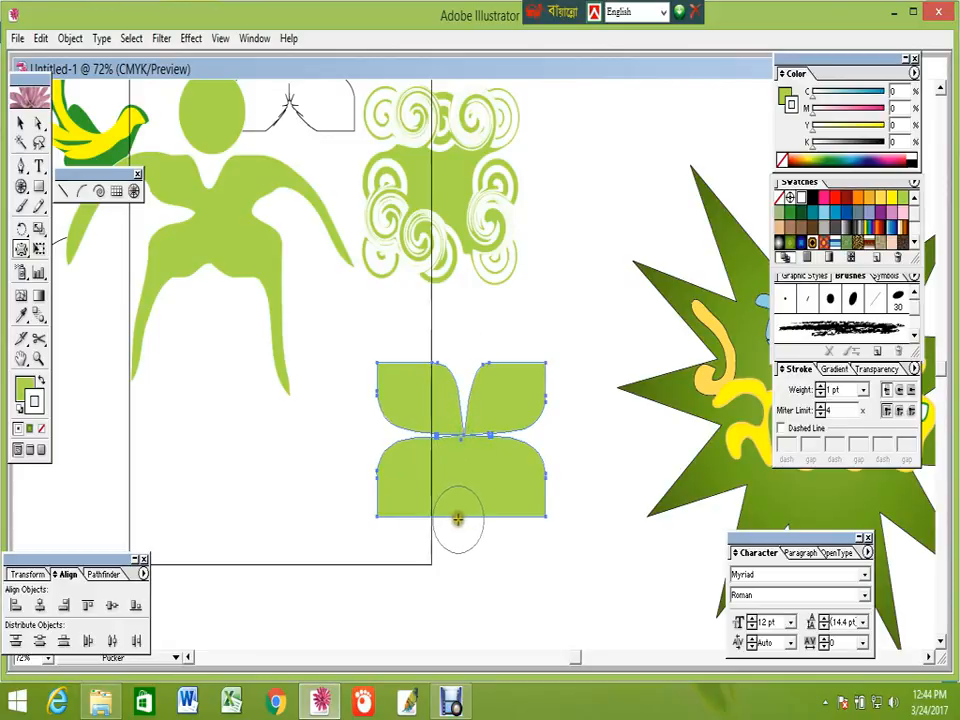
drag(457, 519, 457, 438)
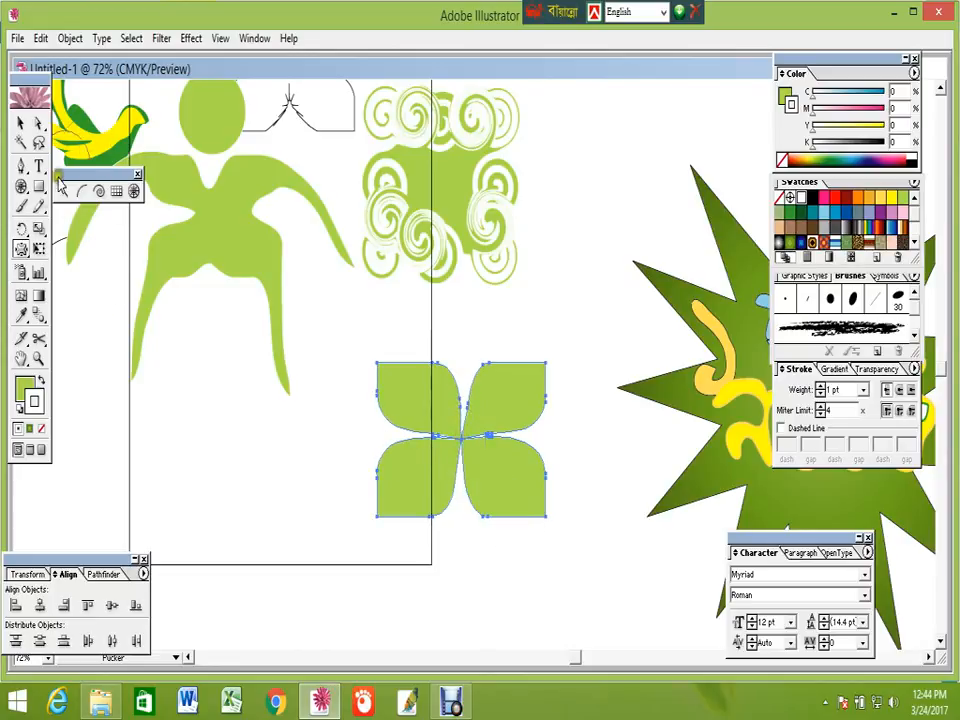
Round the inner corners of the four petals along the top and bottom edges with the Warp tool
drag(30, 243, 40, 250)
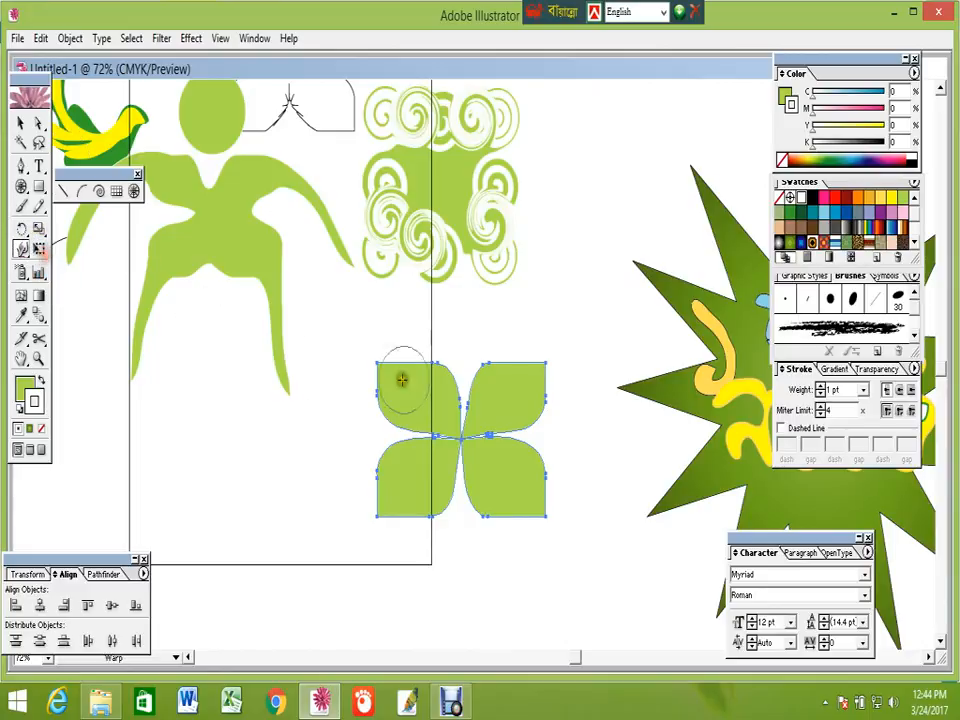
mouse_move(433, 366)
mouse_down()
mouse_move(424, 349)
mouse_move(401, 343)
mouse_move(400, 360)
mouse_move(392, 350)
mouse_move(381, 364)
mouse_move(396, 364)
mouse_move(373, 347)
mouse_up()
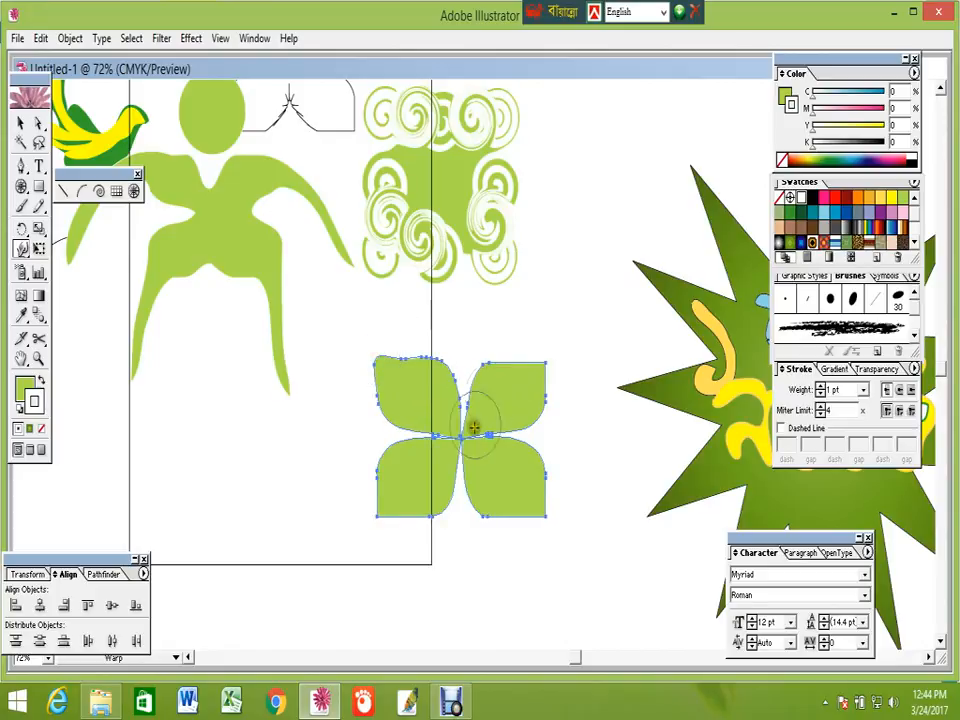
mouse_move(489, 369)
mouse_down()
mouse_move(497, 360)
mouse_move(522, 370)
mouse_move(480, 377)
mouse_move(435, 364)
mouse_move(466, 381)
mouse_move(495, 370)
mouse_move(486, 371)
mouse_move(510, 404)
mouse_up()
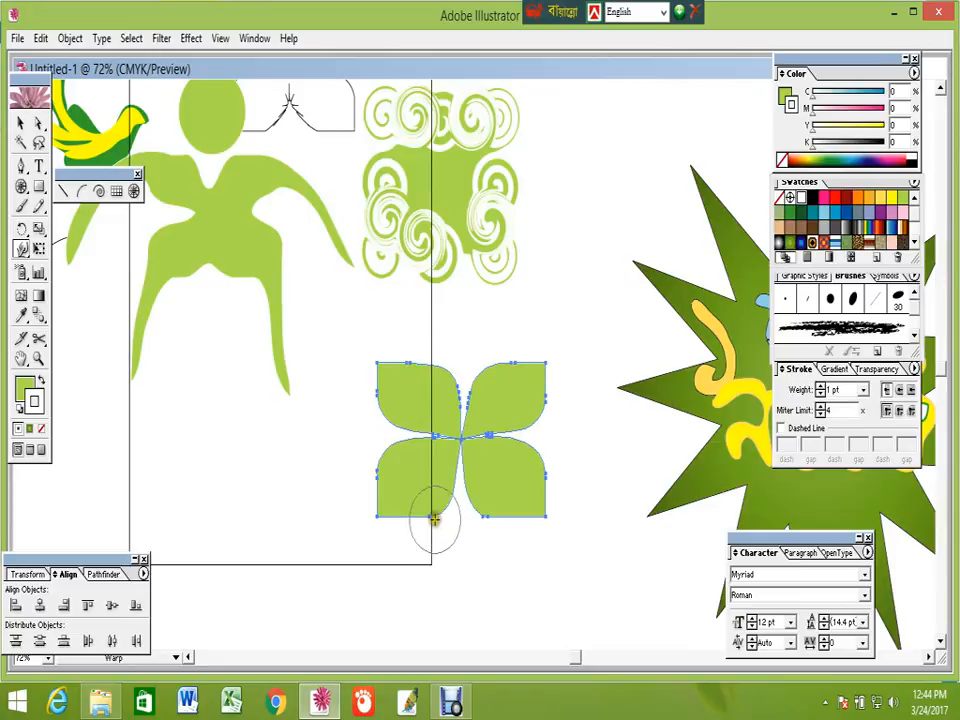
drag(435, 514, 482, 508)
click(20, 122)
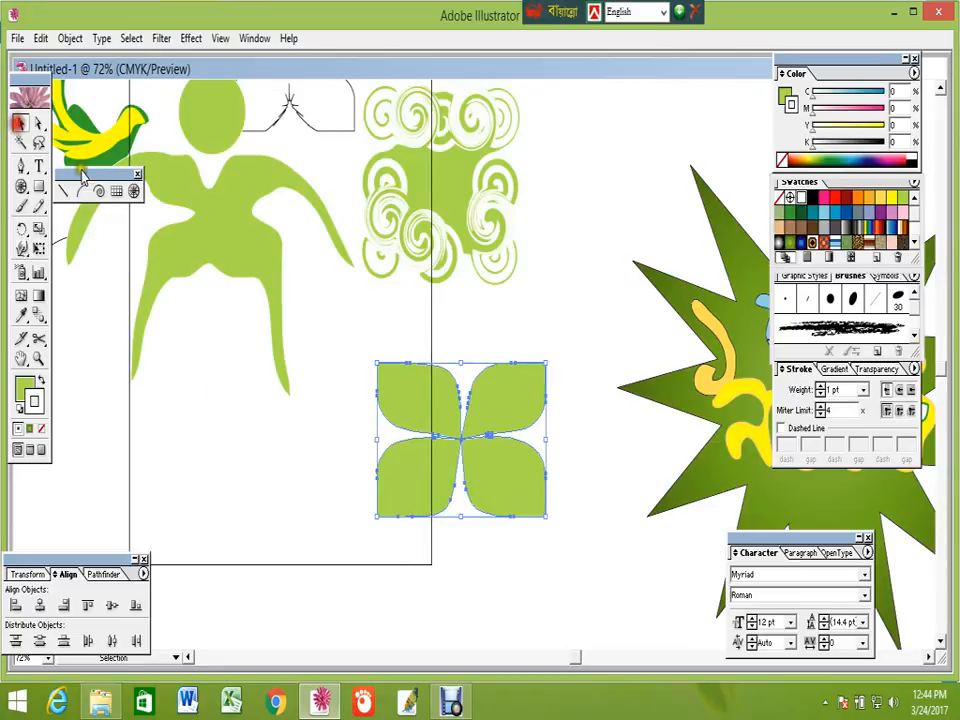
Move the four-petal shape up beside the twirled shape and deselect it
click(492, 475)
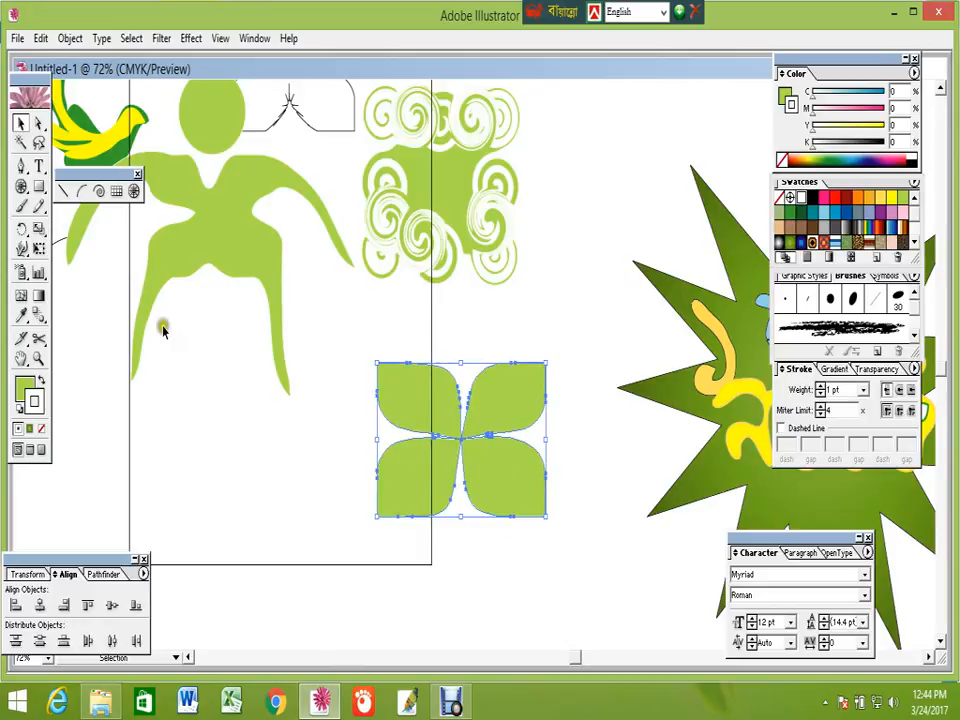
drag(25, 250, 71, 257)
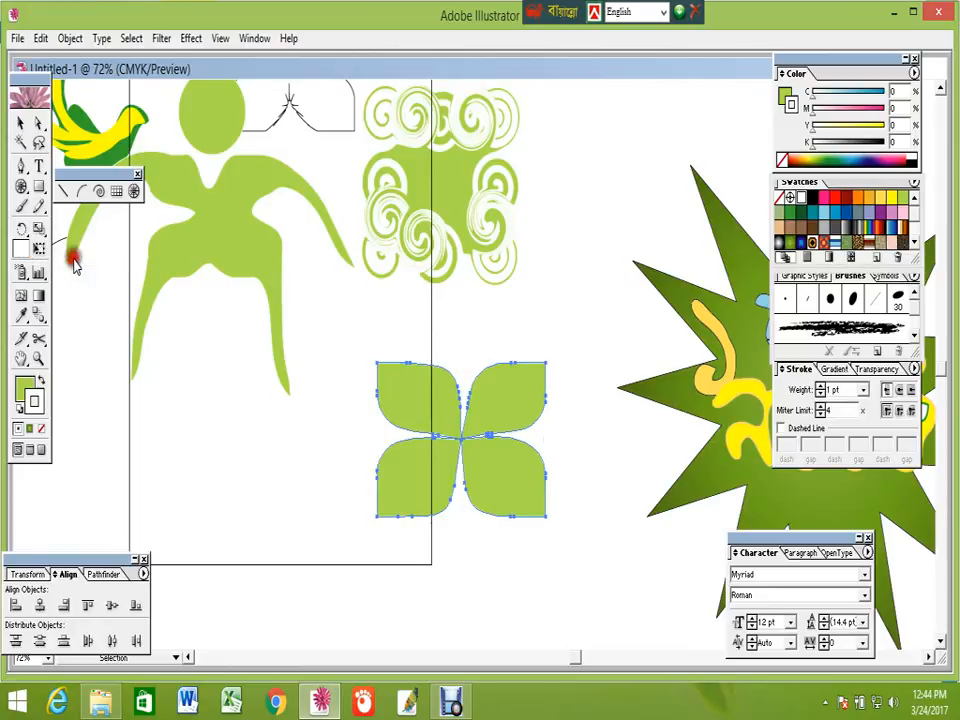
drag(502, 495, 661, 220)
click(574, 437)
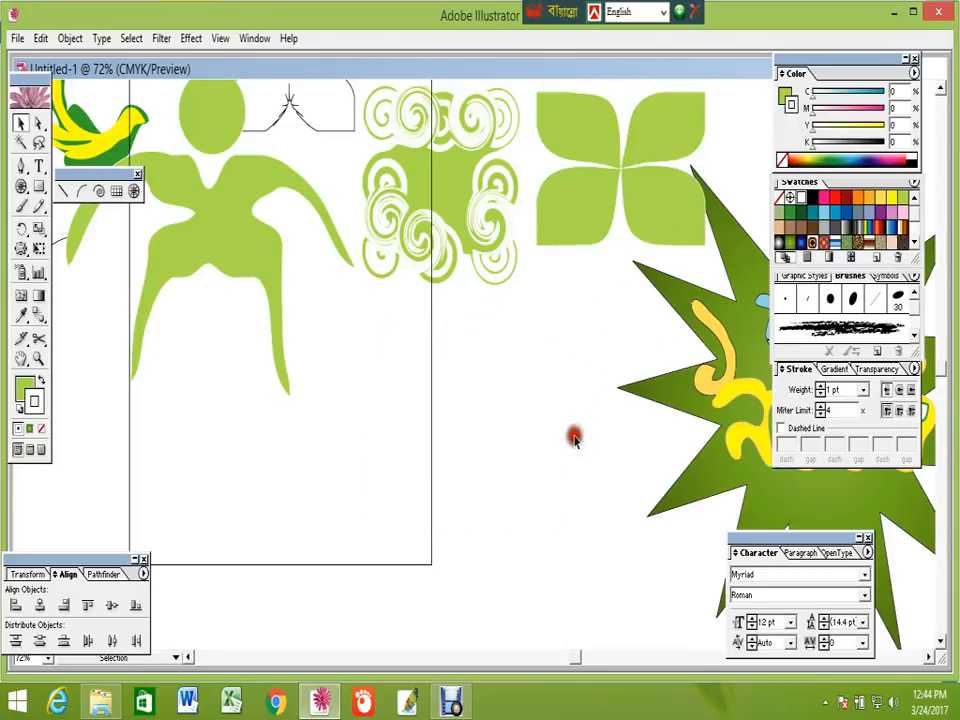
drag(48, 187, 76, 188)
mouse_move(387, 385)
mouse_down()
mouse_move(514, 508)
mouse_move(560, 521)
mouse_up()
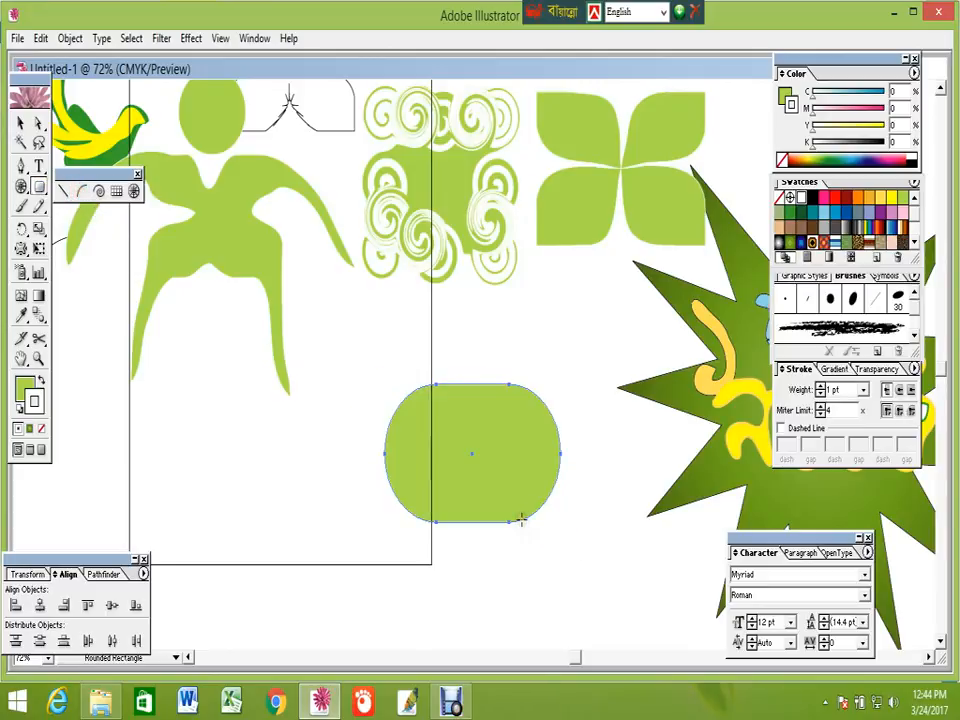
key(Delete)
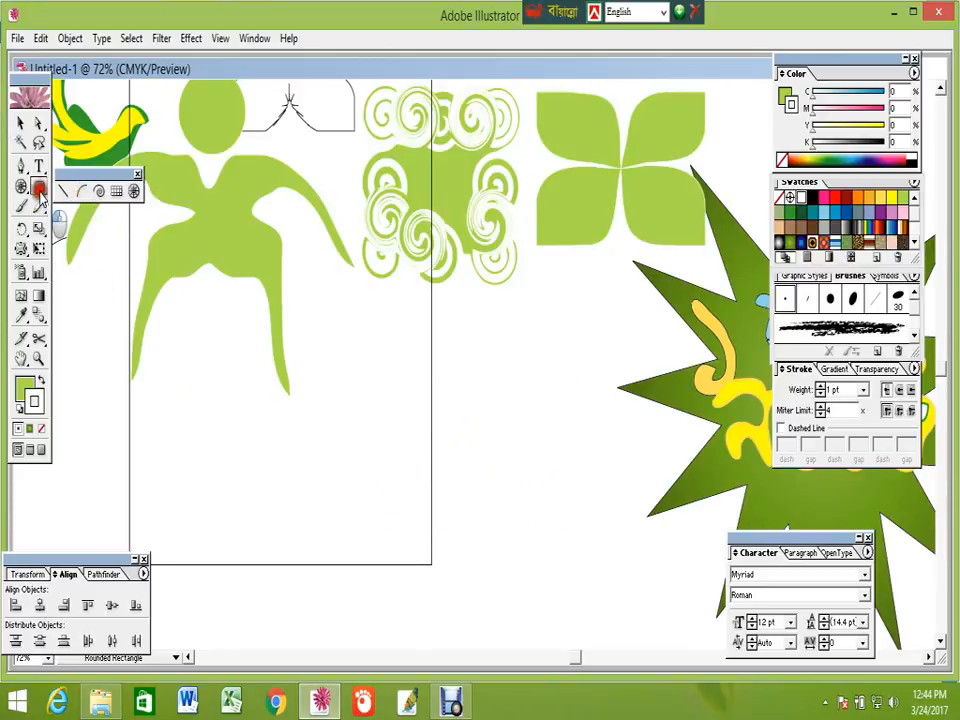
Draw a green square-cornered rectangle below the twirled shape and bloat its four corners outward into rounded lobes
mouse_move(40, 195)
mouse_down()
mouse_move(122, 189)
mouse_move(54, 187)
mouse_up()
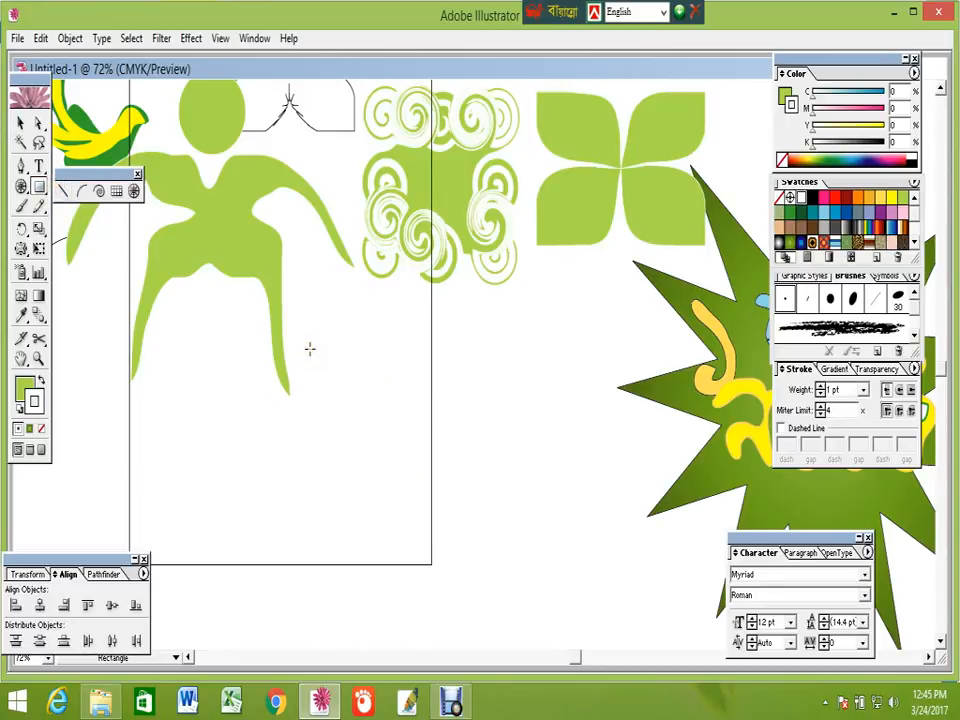
drag(363, 357, 527, 489)
drag(25, 250, 87, 262)
drag(364, 364, 364, 362)
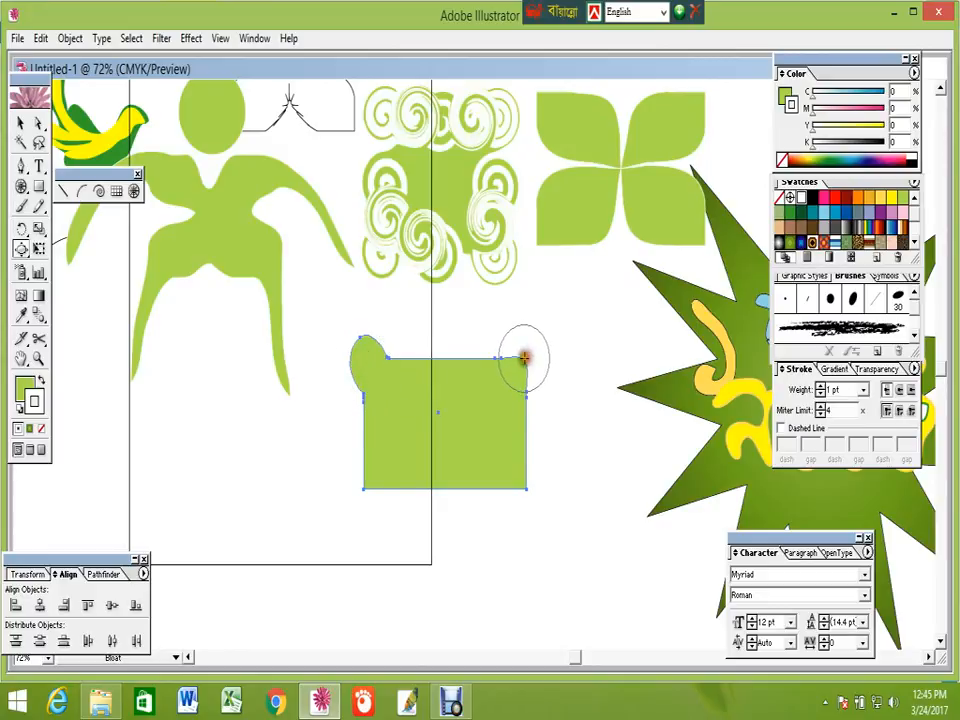
drag(524, 362, 517, 368)
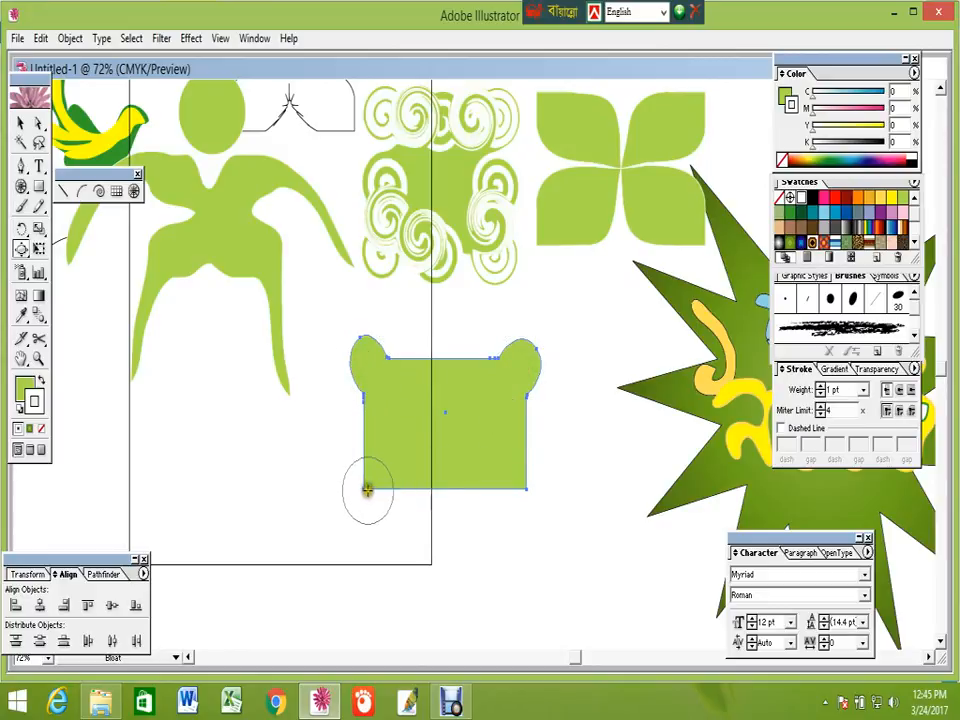
drag(366, 490, 367, 486)
drag(521, 489, 521, 491)
Bloat the top edge and both sides of the rectangle into rounded lobes, undoing a misplaced notch in the bottom edge
drag(439, 360, 440, 343)
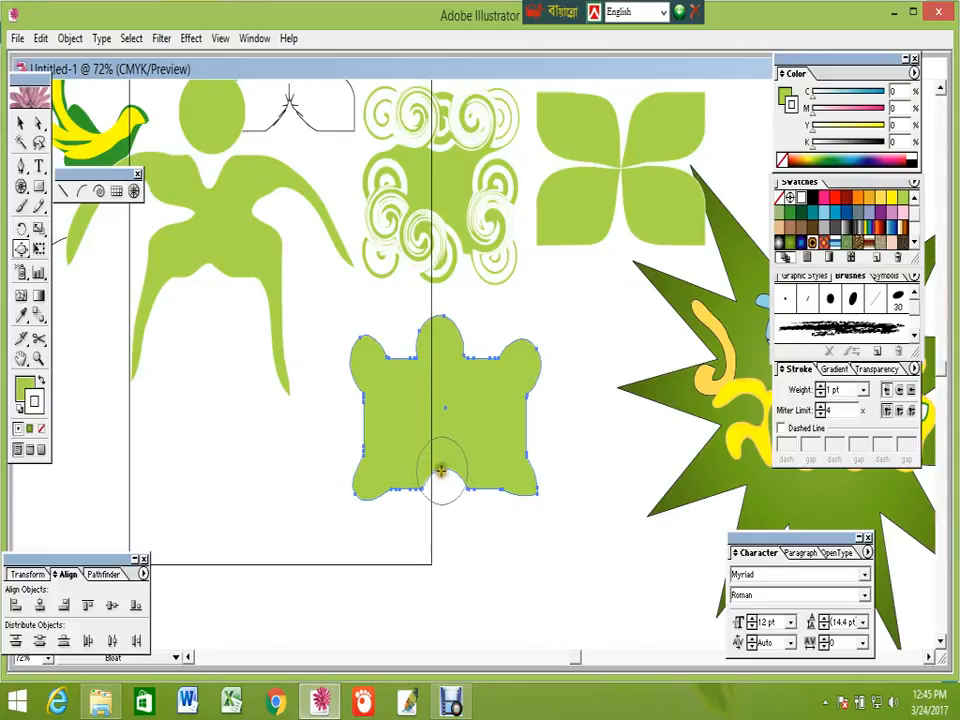
key(ctrl+z)
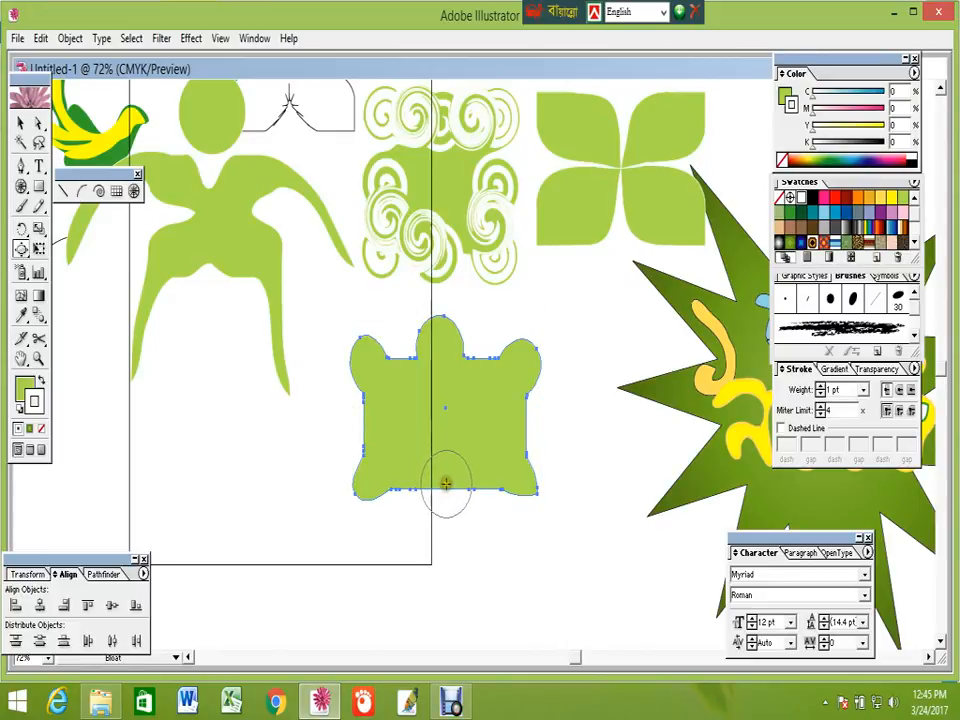
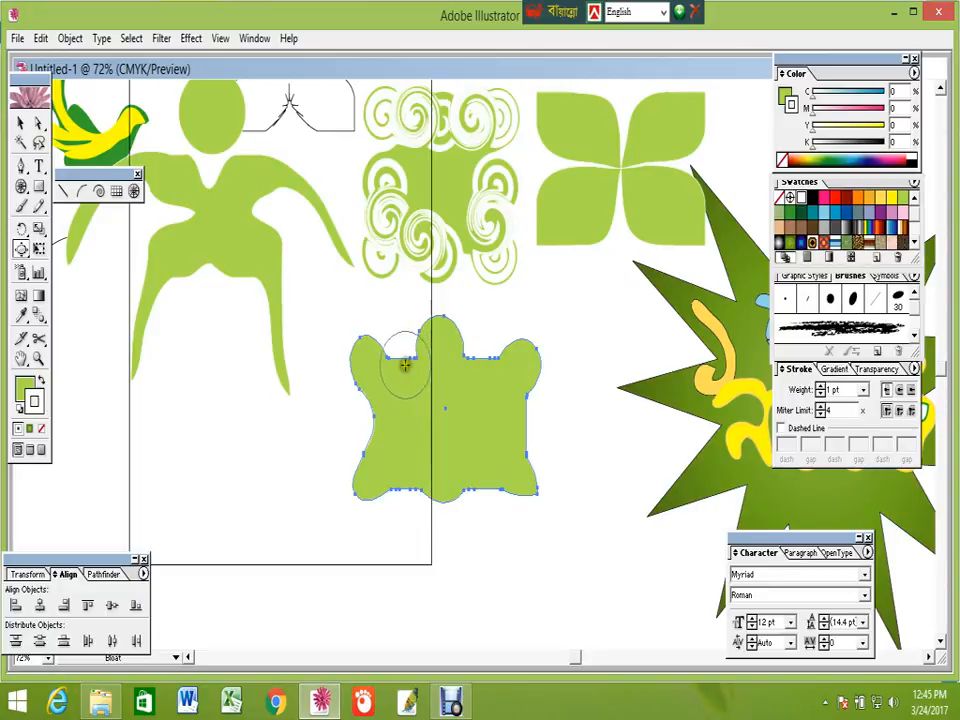
click(483, 369)
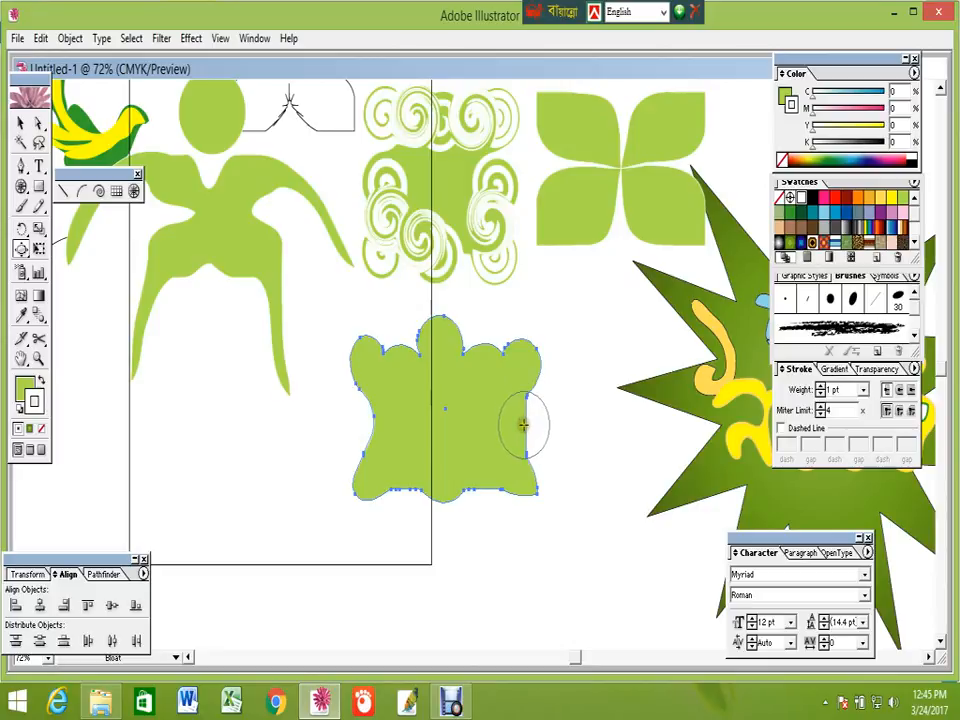
drag(523, 424, 531, 426)
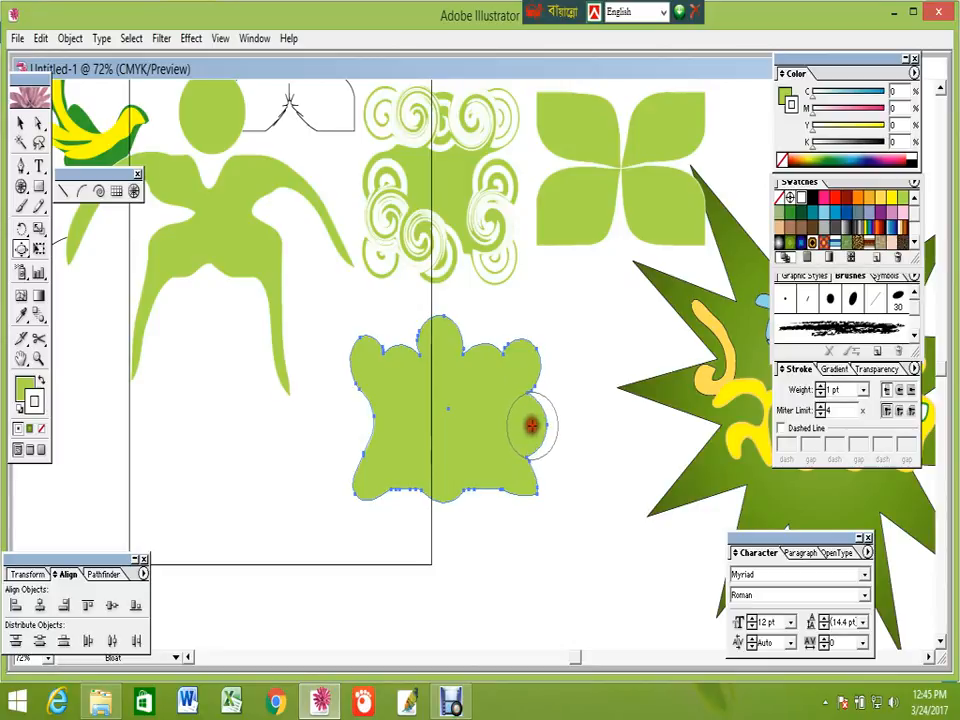
click(374, 420)
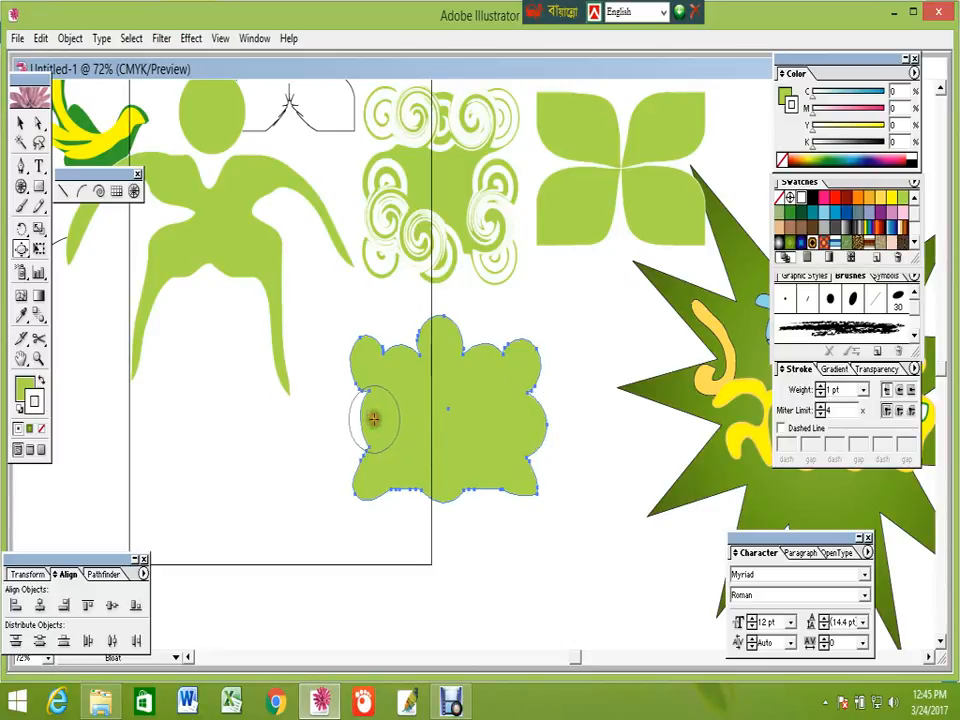
drag(369, 419, 365, 419)
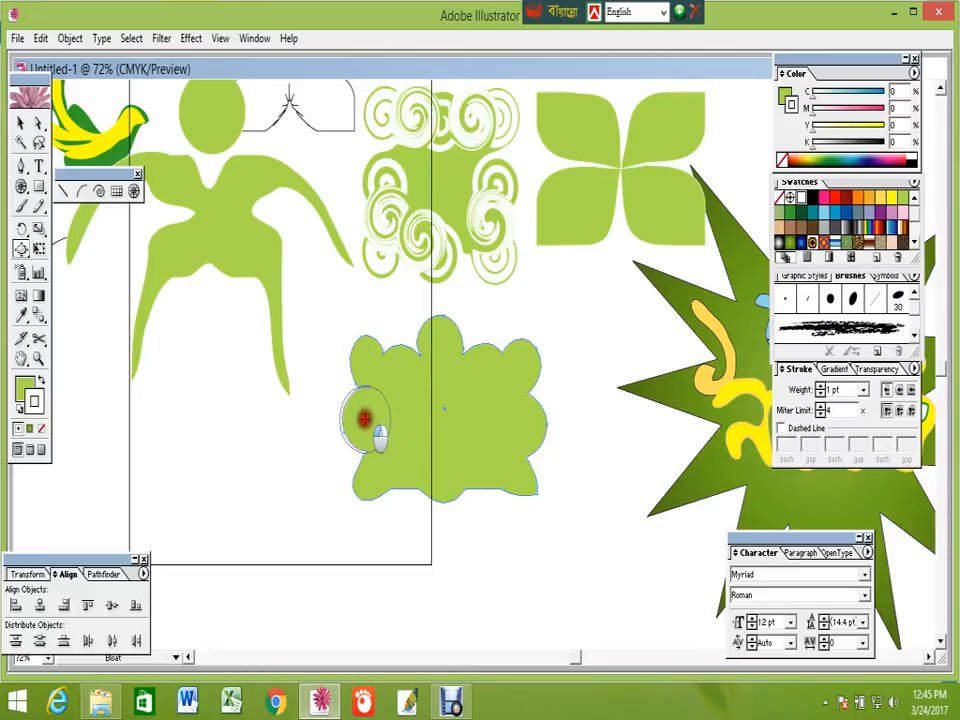
Bloat three rounded lobes along the shape's bottom edge and undo the overstretched one
click(440, 496)
mouse_move(440, 496)
mouse_down()
mouse_move(401, 486)
mouse_move(399, 506)
mouse_move(399, 497)
mouse_up()
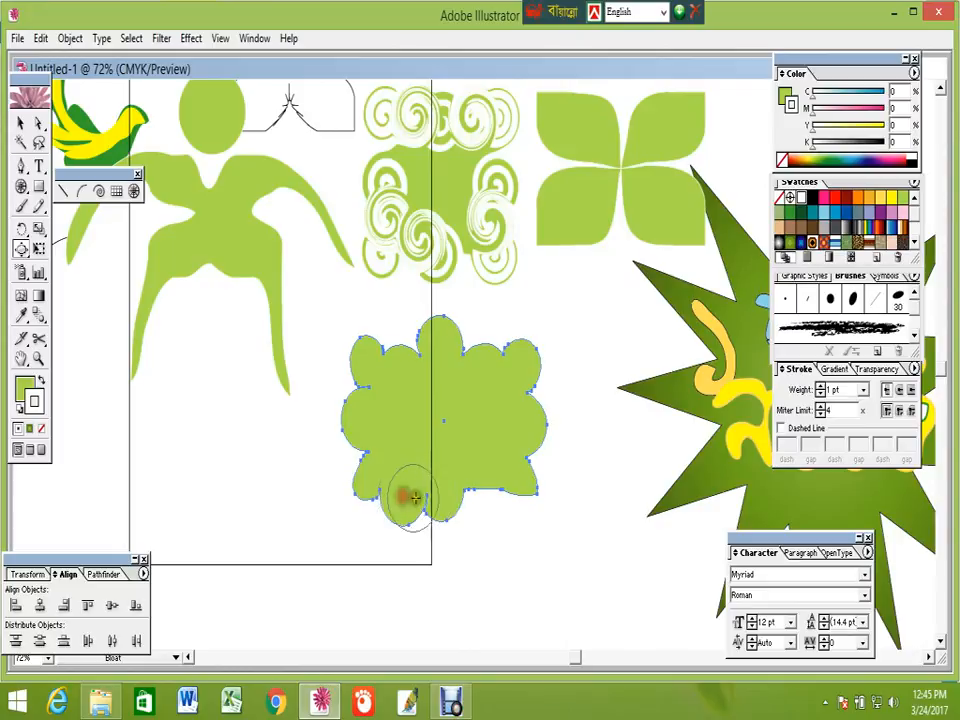
click(480, 484)
mouse_move(480, 484)
mouse_down()
mouse_move(474, 493)
mouse_move(492, 497)
mouse_move(484, 508)
mouse_move(493, 497)
mouse_move(478, 532)
mouse_move(396, 516)
mouse_move(453, 530)
mouse_up()
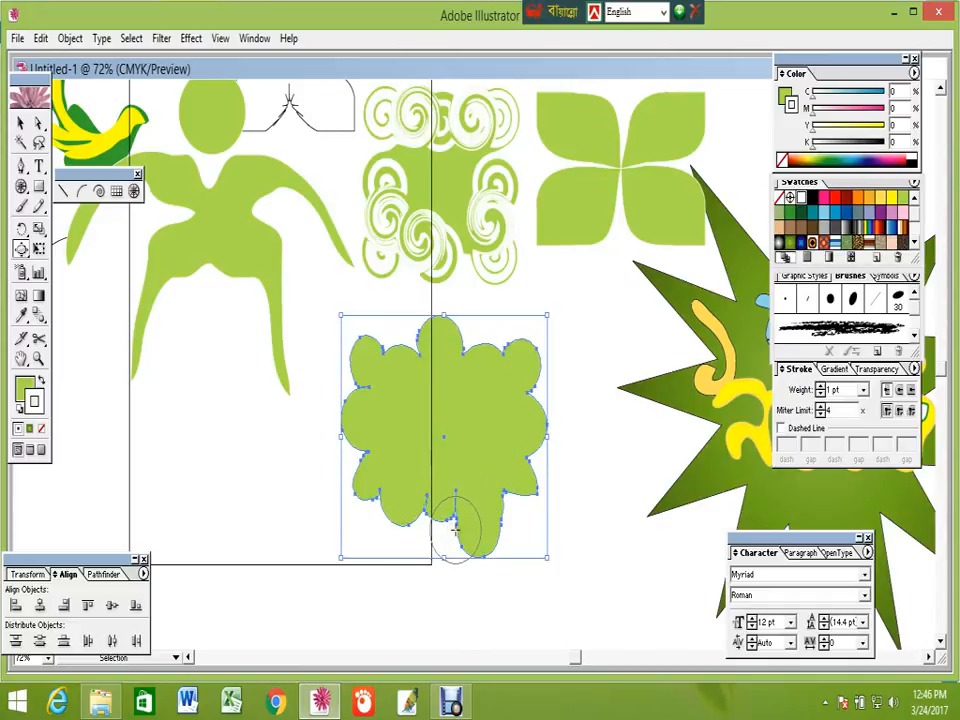
key(ctrl+z)
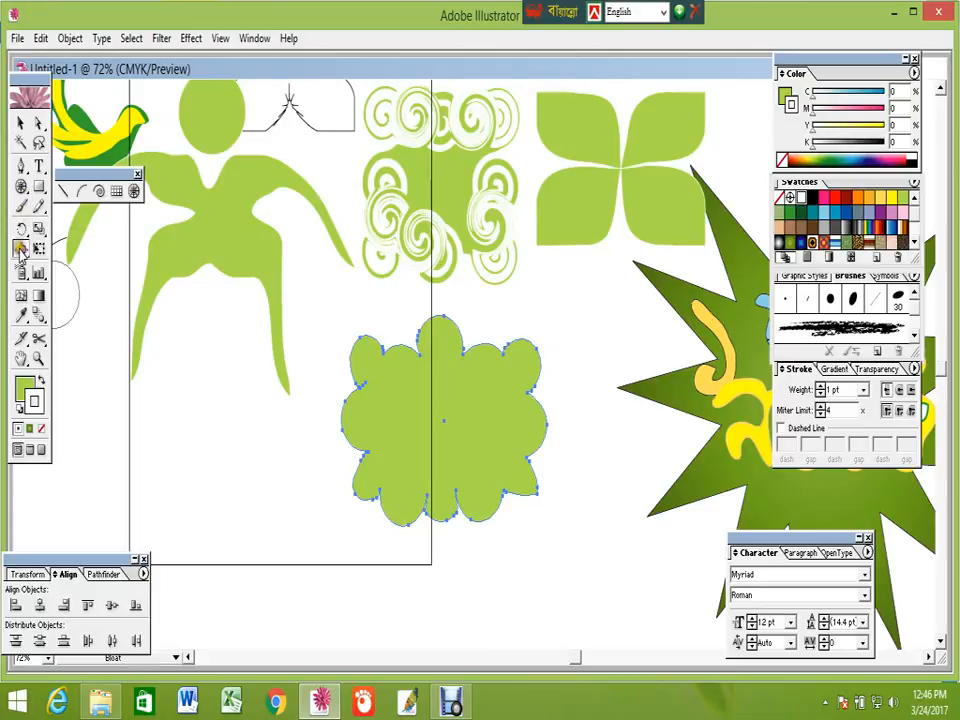
Deepen the notches between the upper lobes toward the centre with the Warp tool to form petals
mouse_move(28, 251)
mouse_down()
mouse_move(60, 254)
mouse_move(40, 252)
mouse_up()
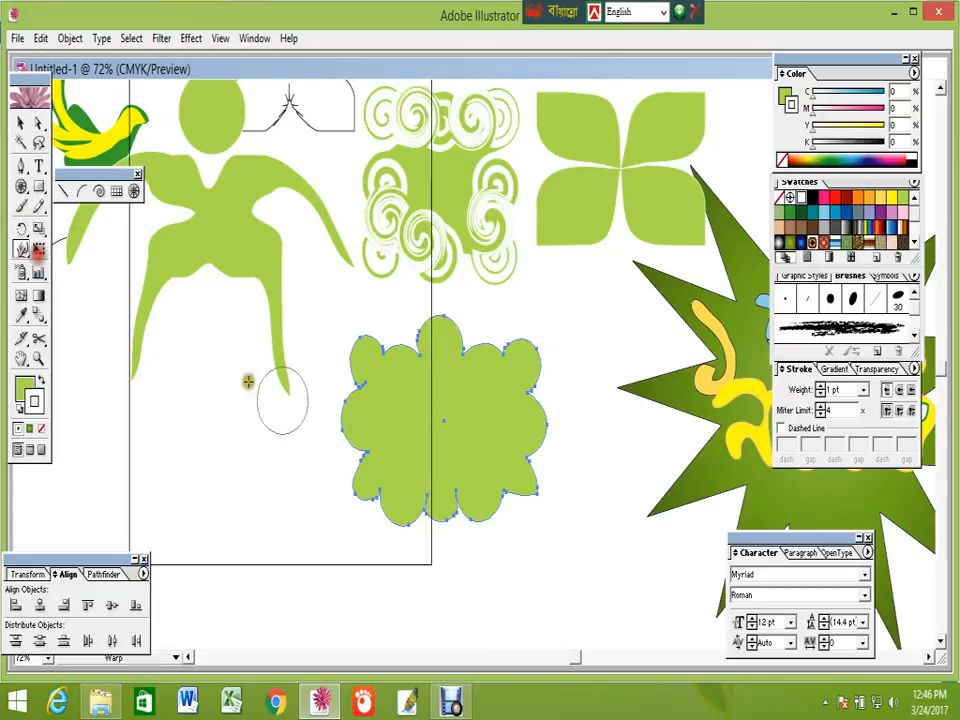
mouse_move(357, 385)
mouse_down()
mouse_move(408, 421)
mouse_move(392, 399)
mouse_move(422, 407)
mouse_move(505, 345)
mouse_move(470, 414)
mouse_up()
drag(493, 373, 469, 401)
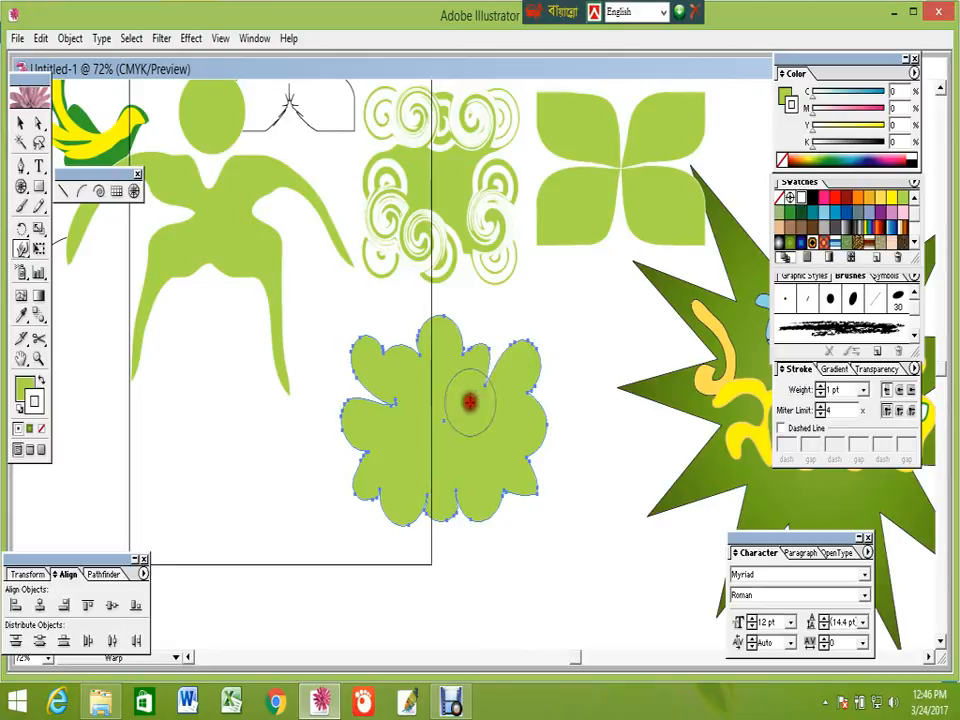
drag(467, 344, 441, 404)
drag(411, 346, 433, 386)
mouse_move(390, 348)
mouse_down()
mouse_move(386, 376)
mouse_move(383, 363)
mouse_up()
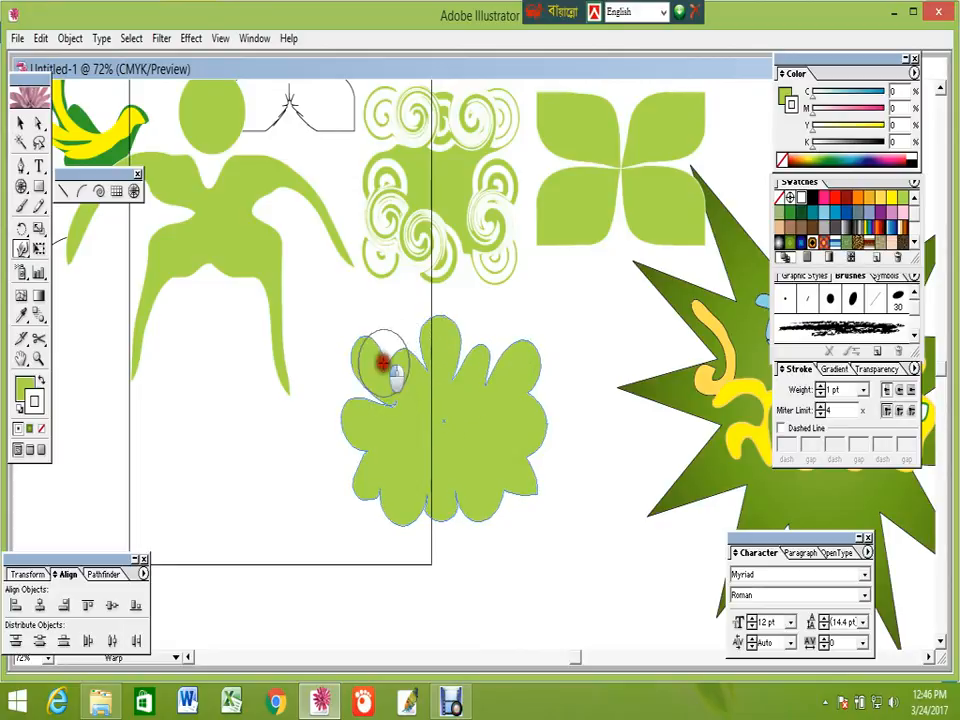
Warp the notches along the sides and bottom inward, and stretch the two short upper petals outward
mouse_move(497, 384)
mouse_down()
mouse_move(486, 396)
mouse_move(508, 399)
mouse_move(490, 408)
mouse_up()
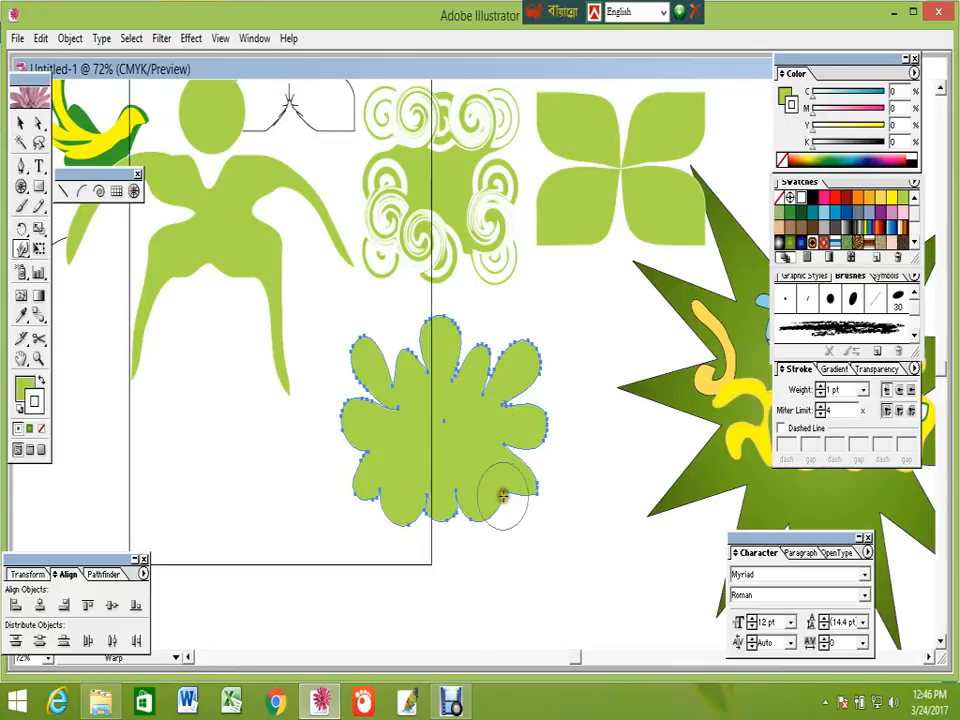
mouse_move(503, 495)
mouse_down()
mouse_move(488, 454)
mouse_move(457, 455)
mouse_move(426, 503)
mouse_move(432, 463)
mouse_up()
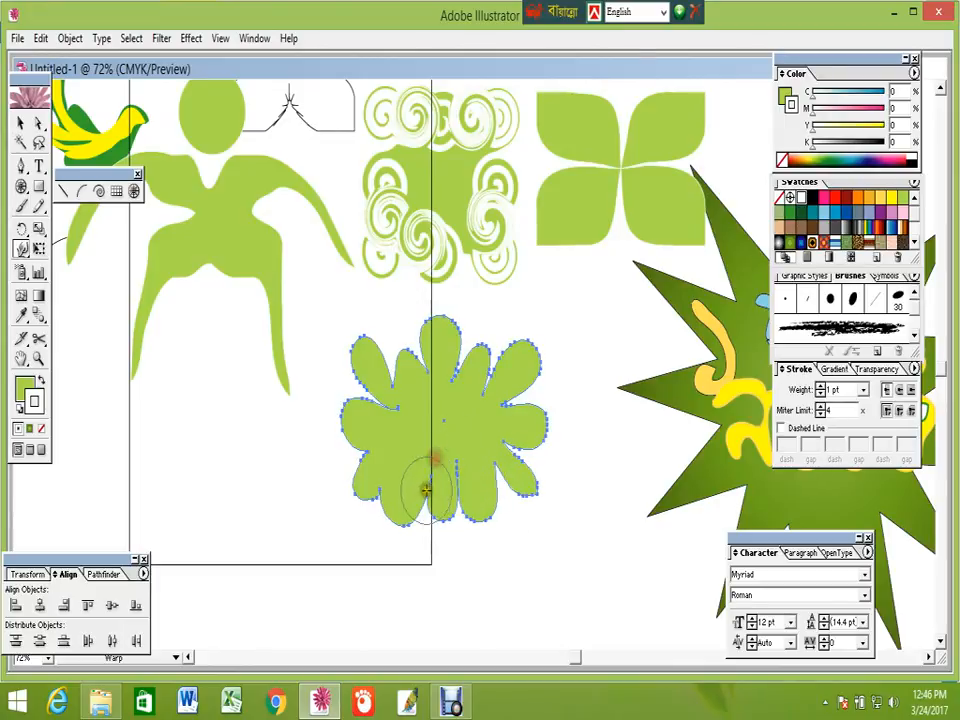
mouse_move(383, 493)
mouse_down()
mouse_move(407, 438)
mouse_move(375, 446)
mouse_move(392, 424)
mouse_move(388, 408)
mouse_move(424, 426)
mouse_up()
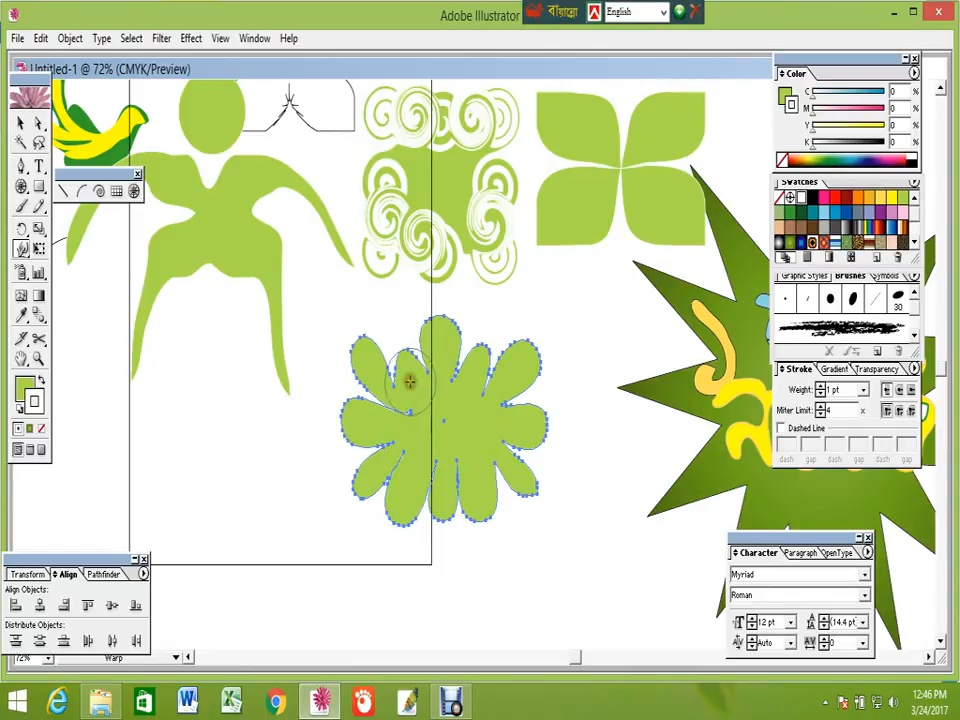
mouse_move(405, 358)
mouse_down()
mouse_move(391, 317)
mouse_move(390, 351)
mouse_move(383, 337)
mouse_move(414, 328)
mouse_up()
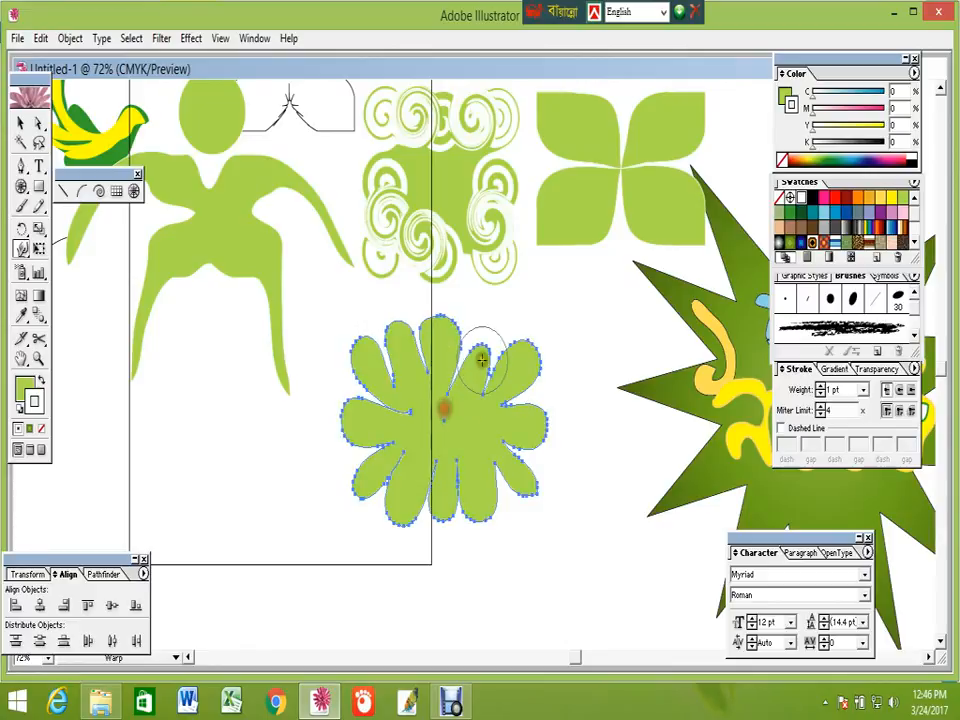
drag(487, 340, 486, 335)
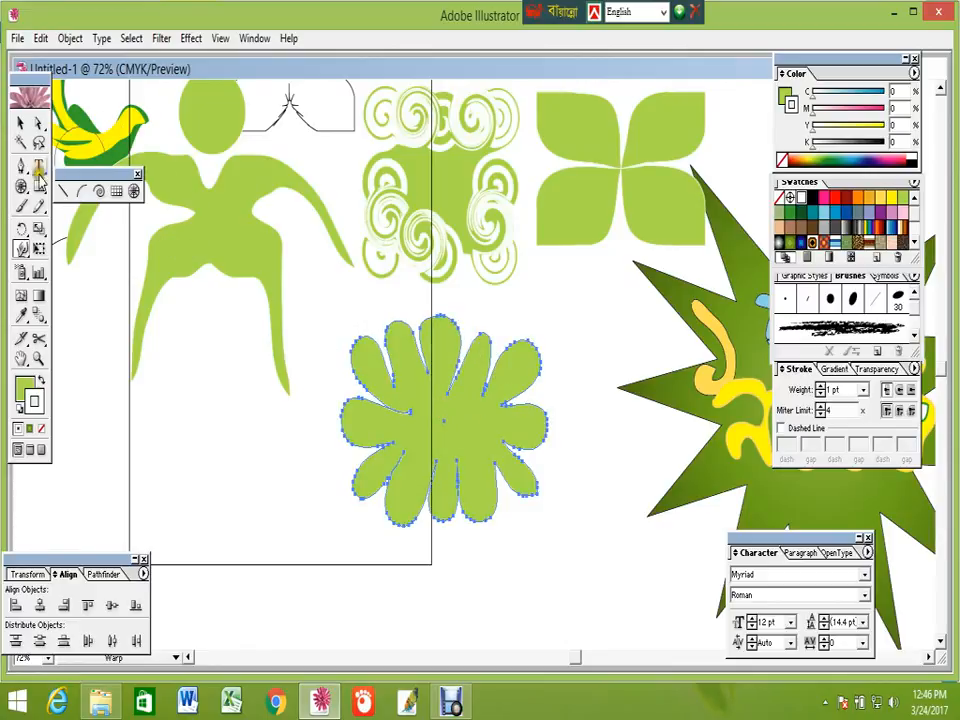
click(20, 122)
click(533, 562)
click(466, 472)
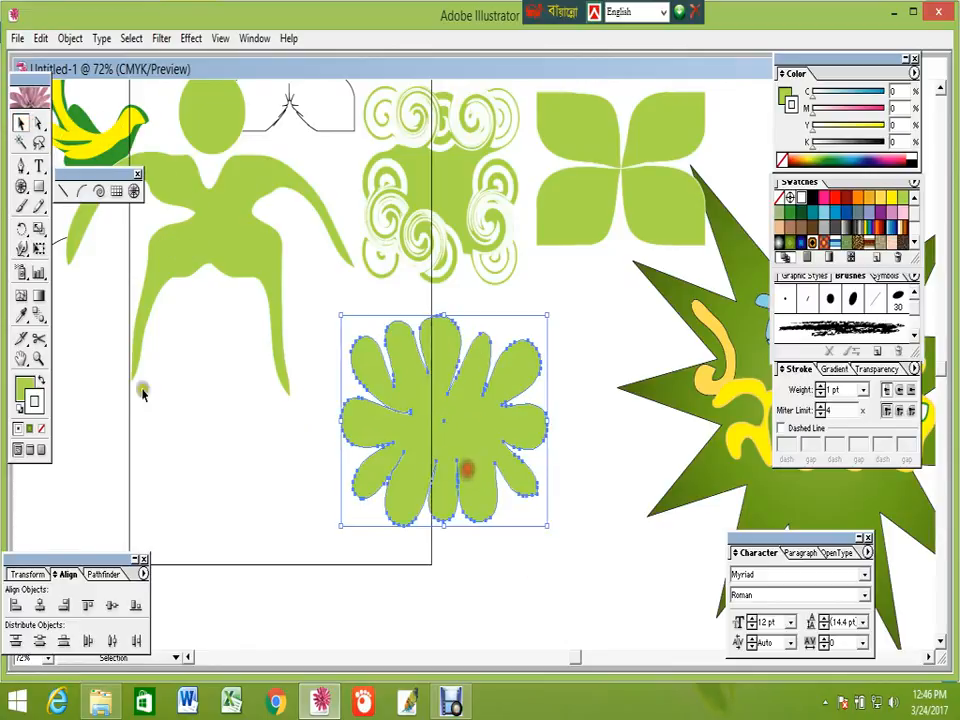
drag(22, 250, 89, 257)
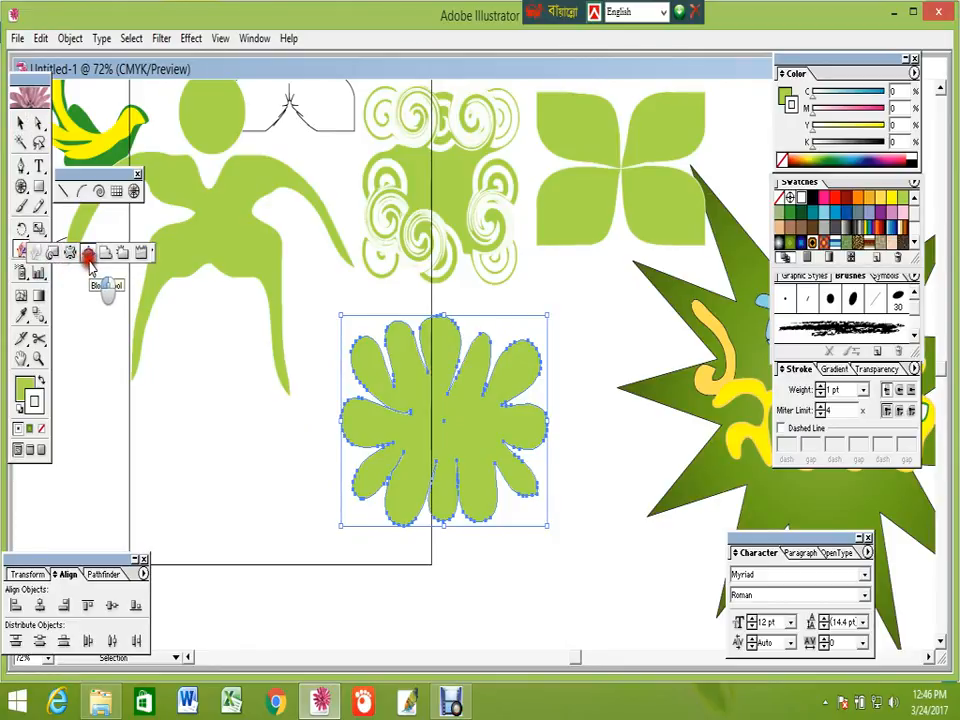
drag(90, 258, 90, 260)
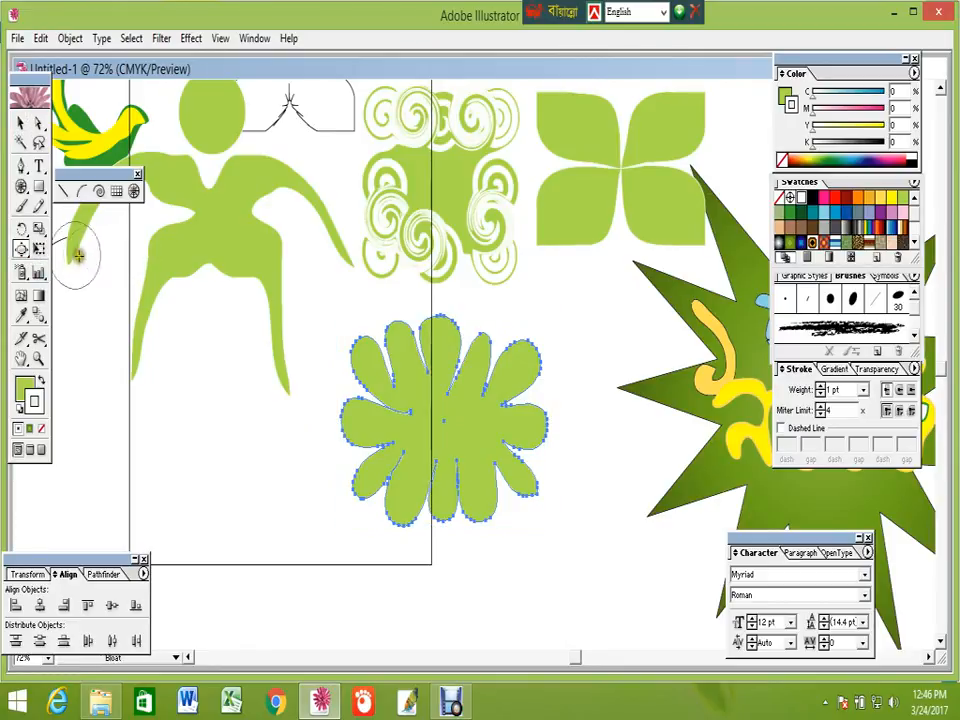
drag(22, 250, 104, 256)
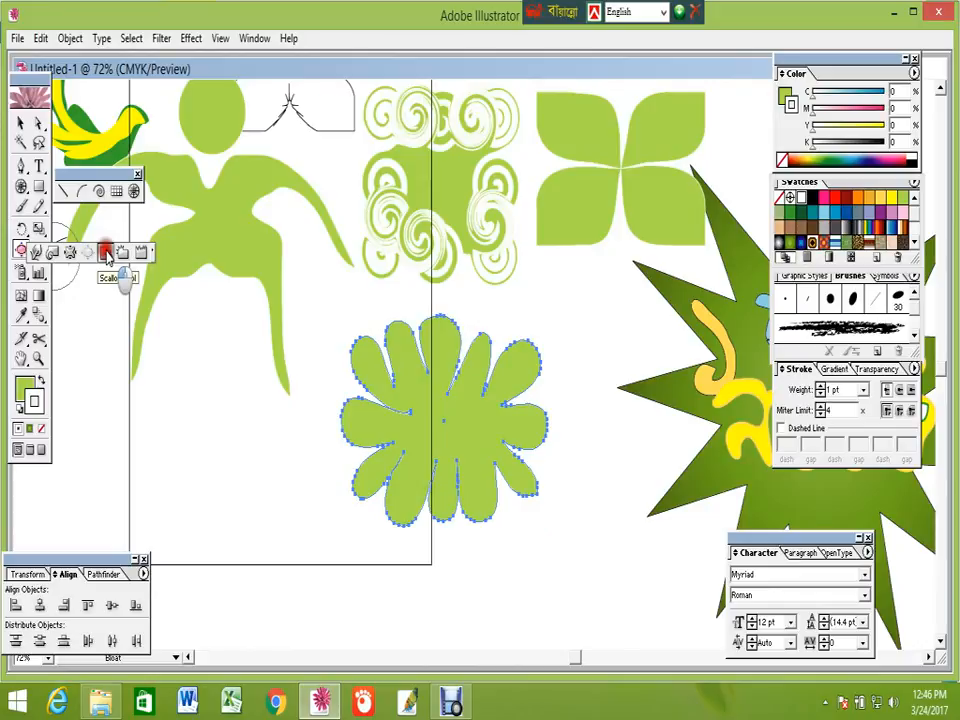
drag(106, 254, 106, 255)
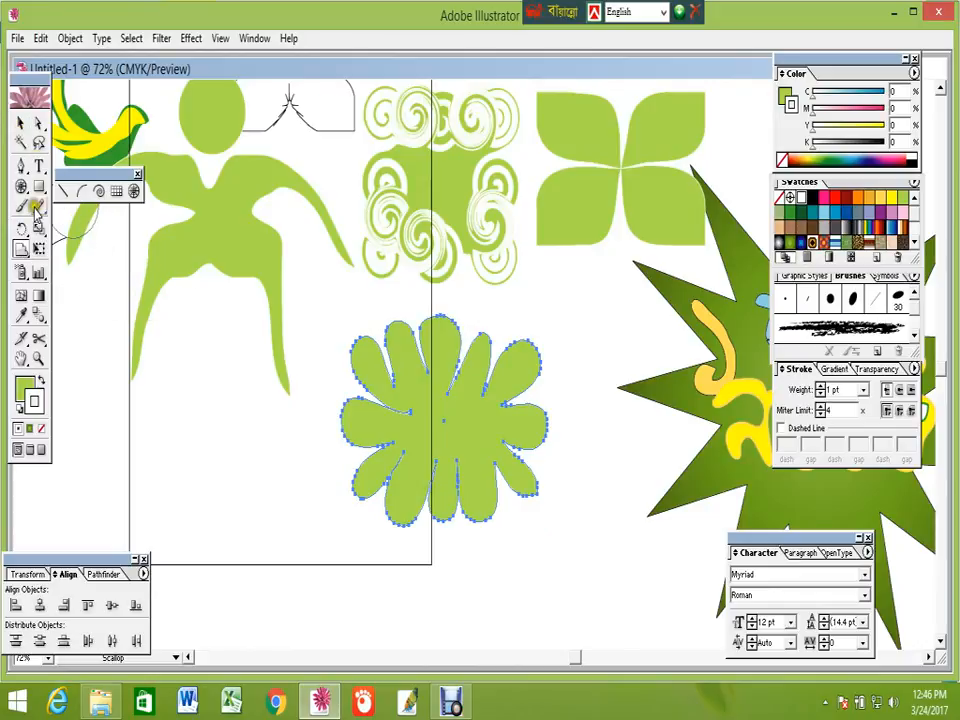
Draw a green rectangle below the figure and try the Scallop tool on its upper-left corner, undoing the result
mouse_move(39, 190)
mouse_down()
mouse_move(66, 193)
mouse_move(49, 194)
mouse_up()
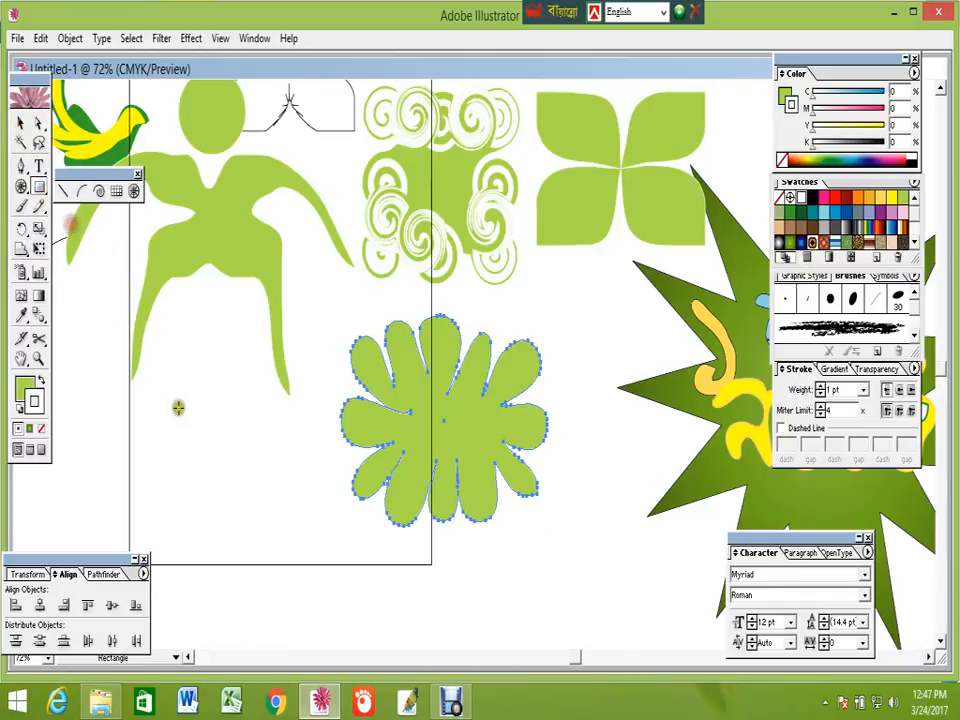
drag(148, 412, 305, 565)
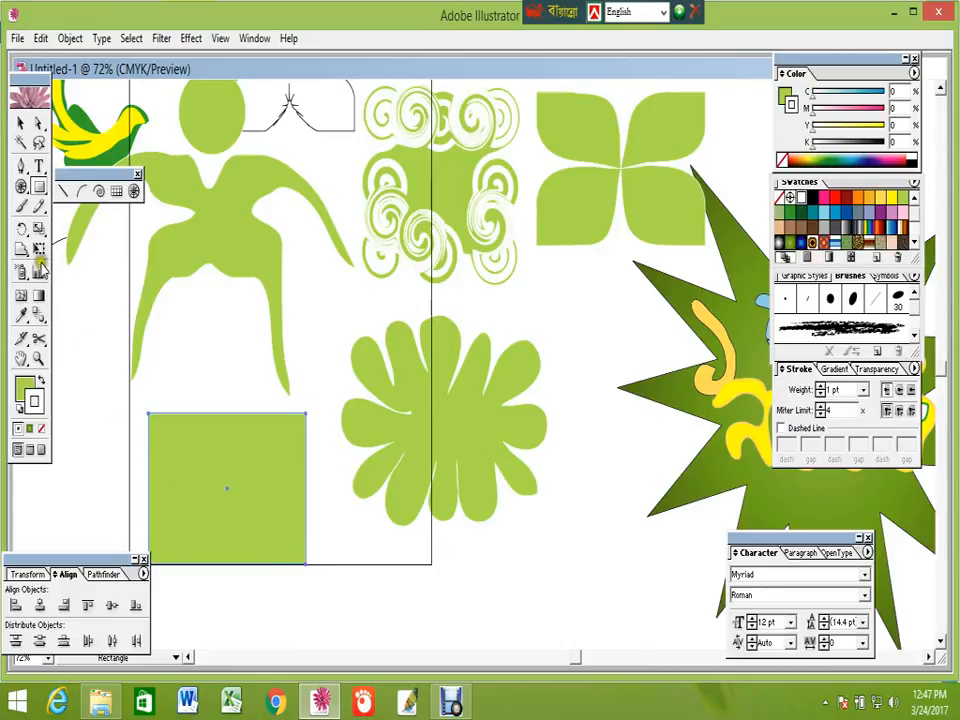
drag(24, 256, 100, 256)
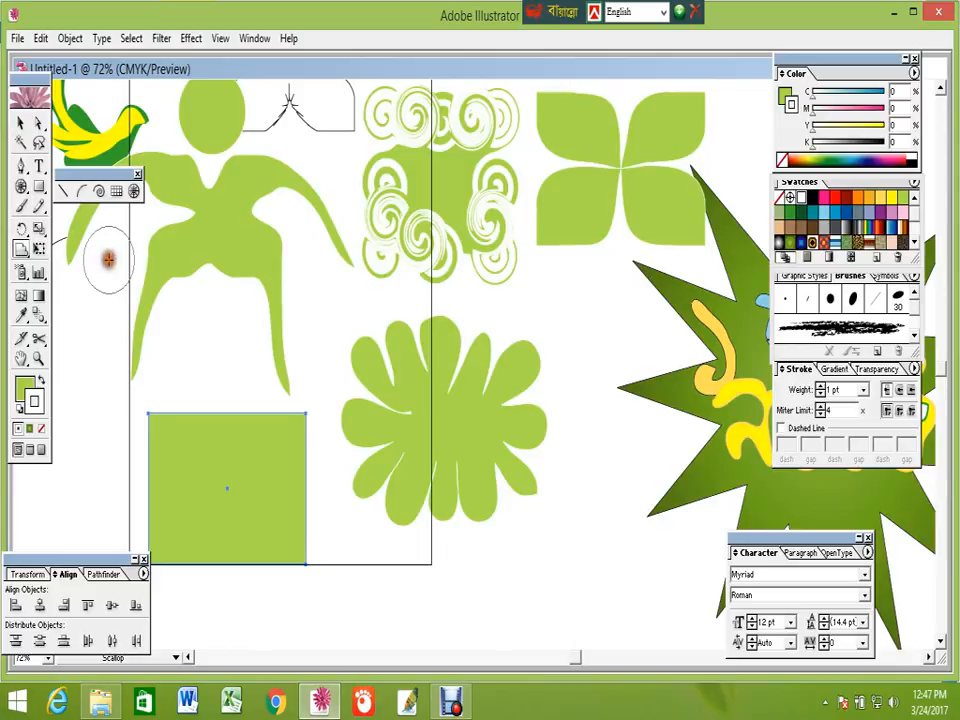
click(158, 428)
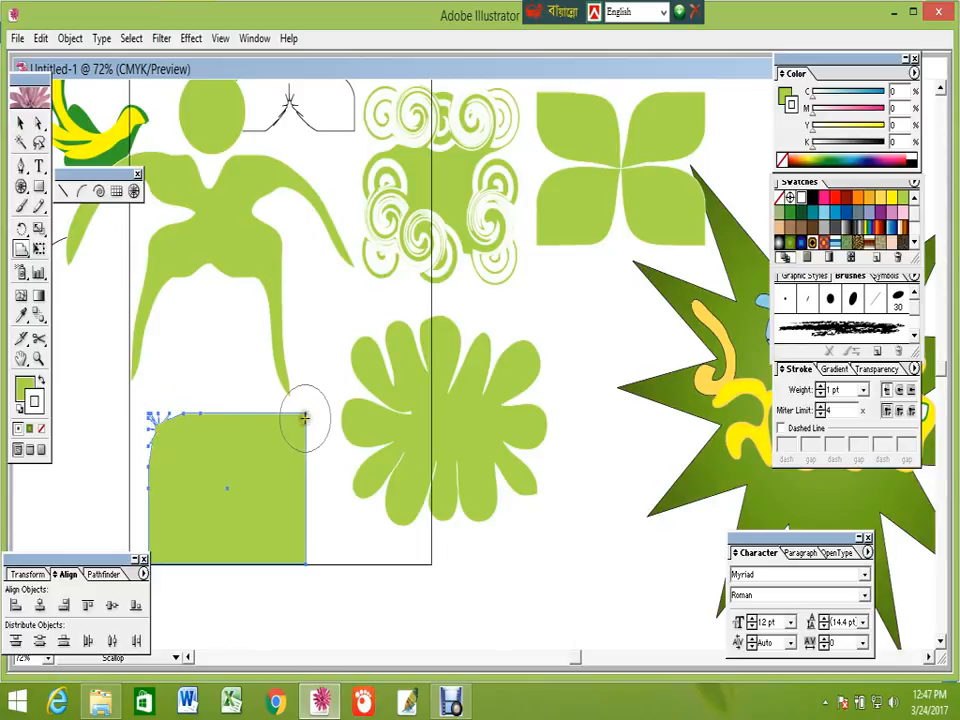
key(ctrl+z)
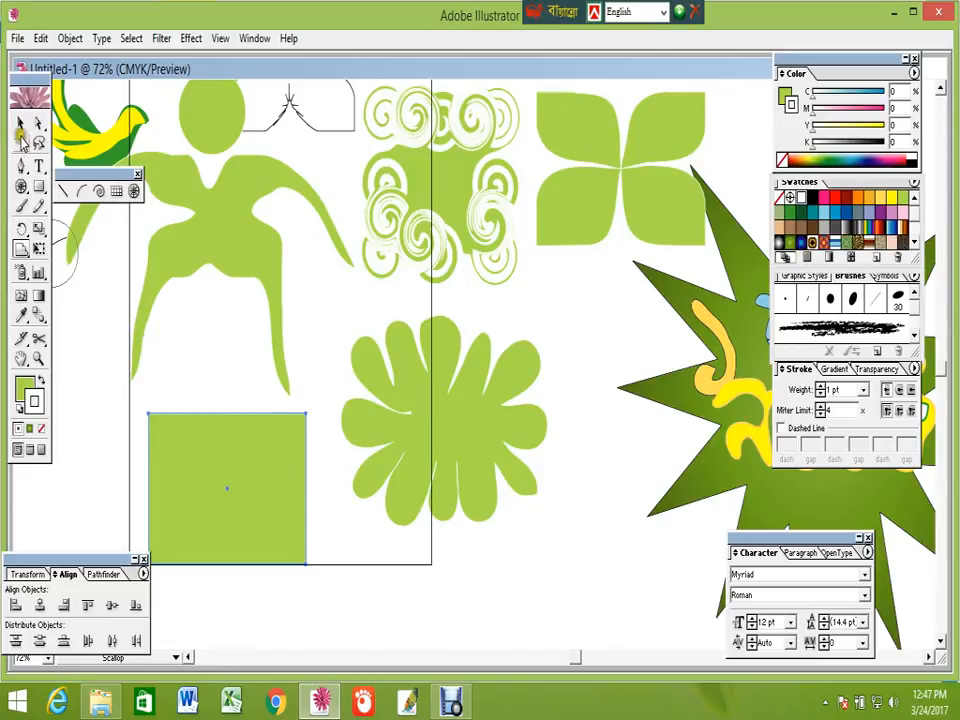
Move the many-petalled flower right and slightly down, away from the rectangle
click(17, 118)
click(450, 459)
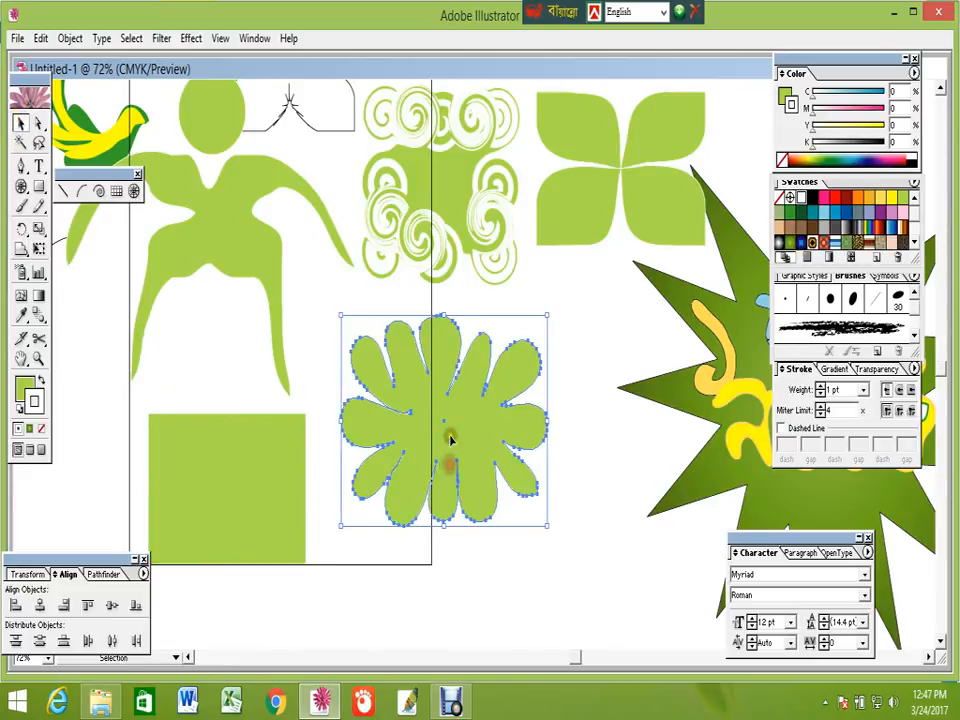
drag(450, 439, 507, 455)
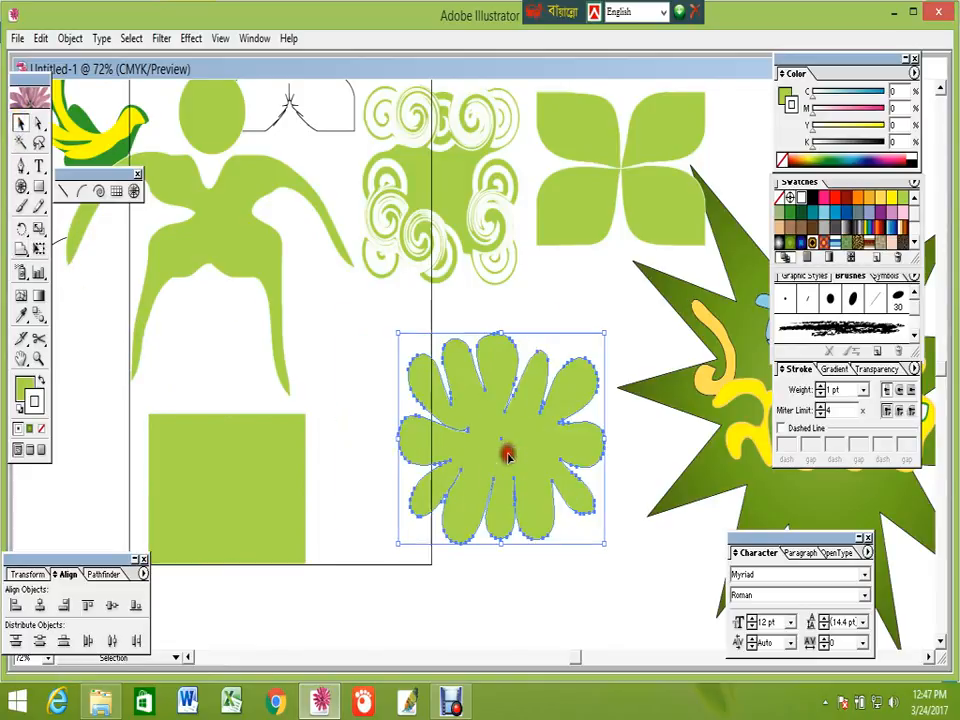
Try the Scallop tool along the flower's right, lower and left petal edges and deselect the flower
click(21, 250)
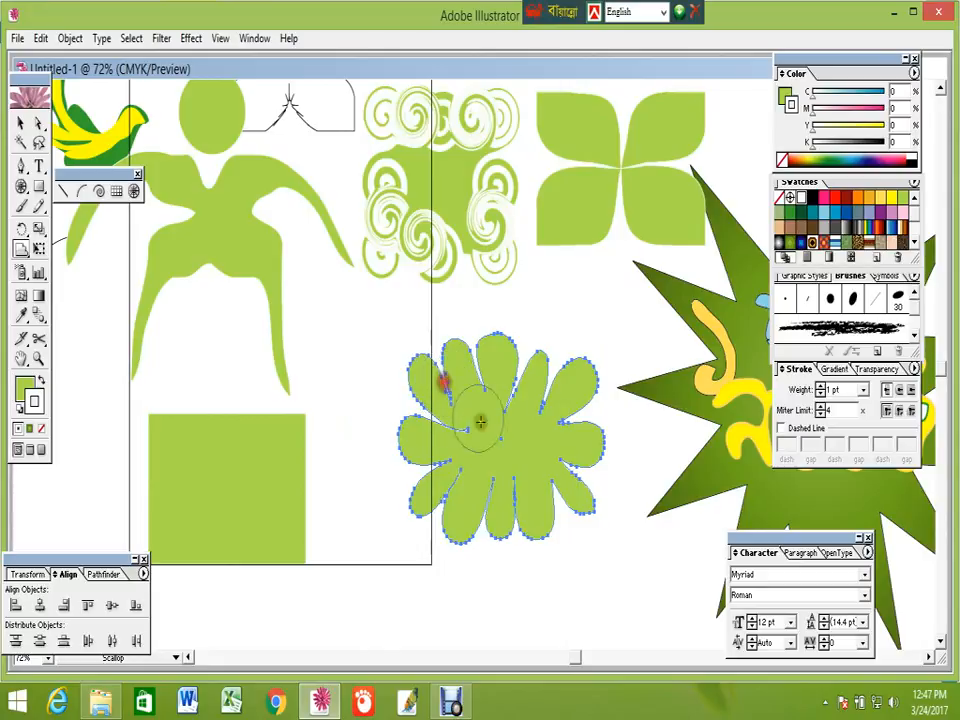
drag(560, 376, 572, 386)
mouse_move(591, 444)
mouse_down()
mouse_move(586, 428)
mouse_move(579, 439)
mouse_up()
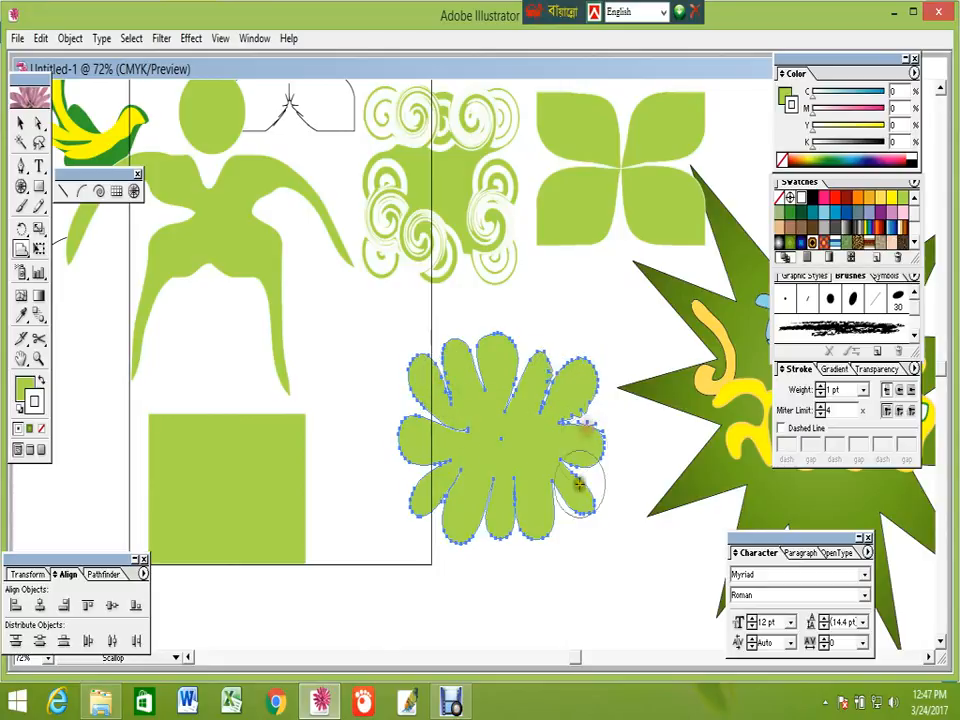
mouse_move(585, 497)
mouse_down()
mouse_move(579, 489)
mouse_move(561, 518)
mouse_up()
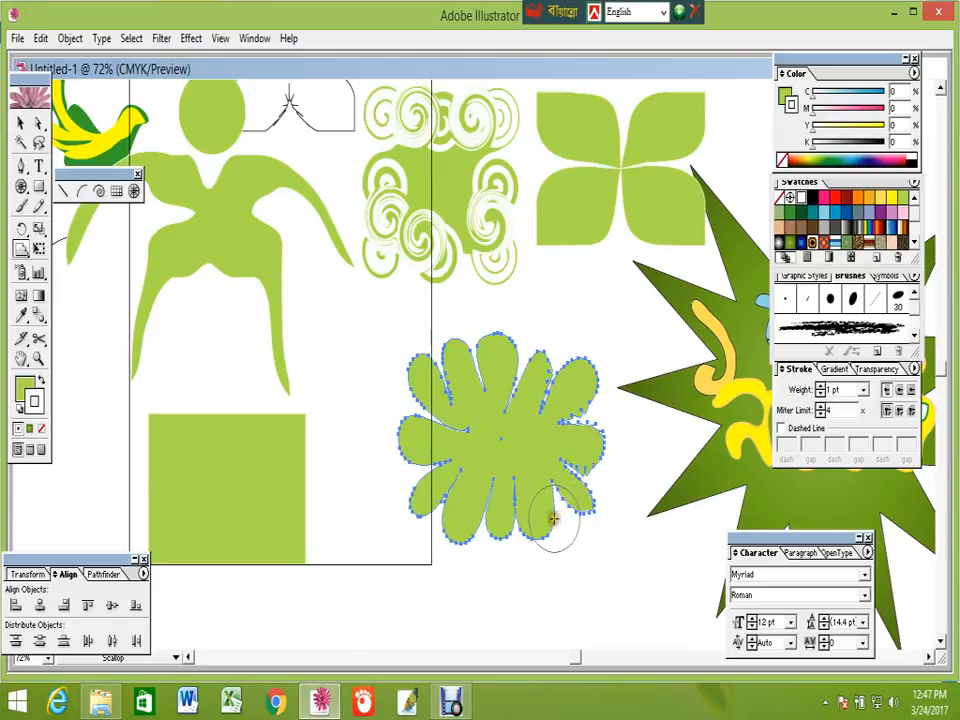
drag(494, 540, 455, 543)
click(418, 515)
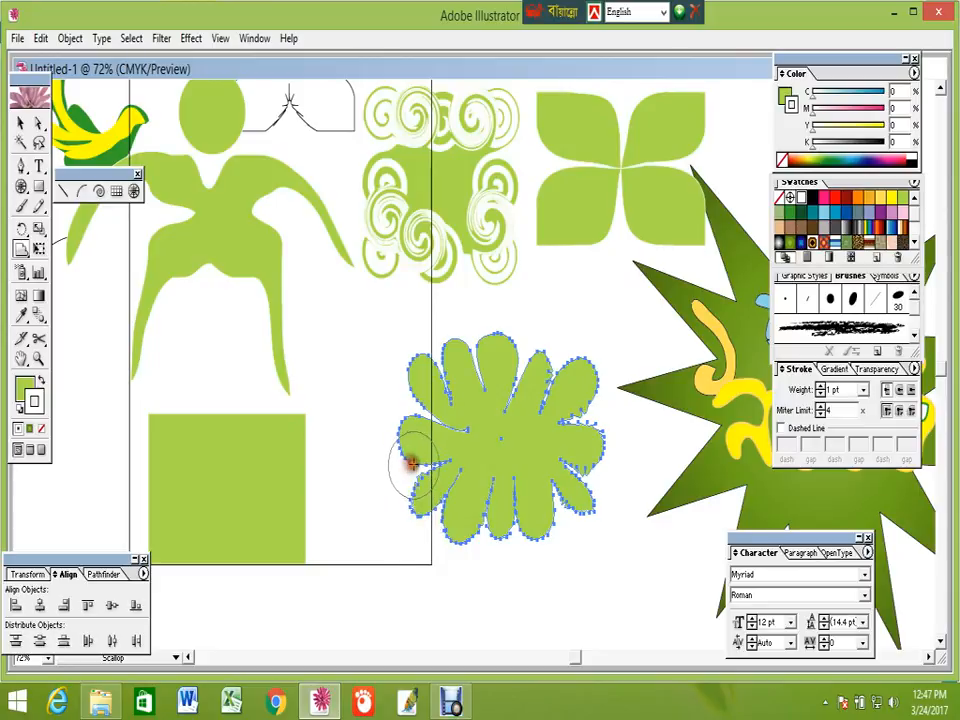
click(21, 122)
click(503, 580)
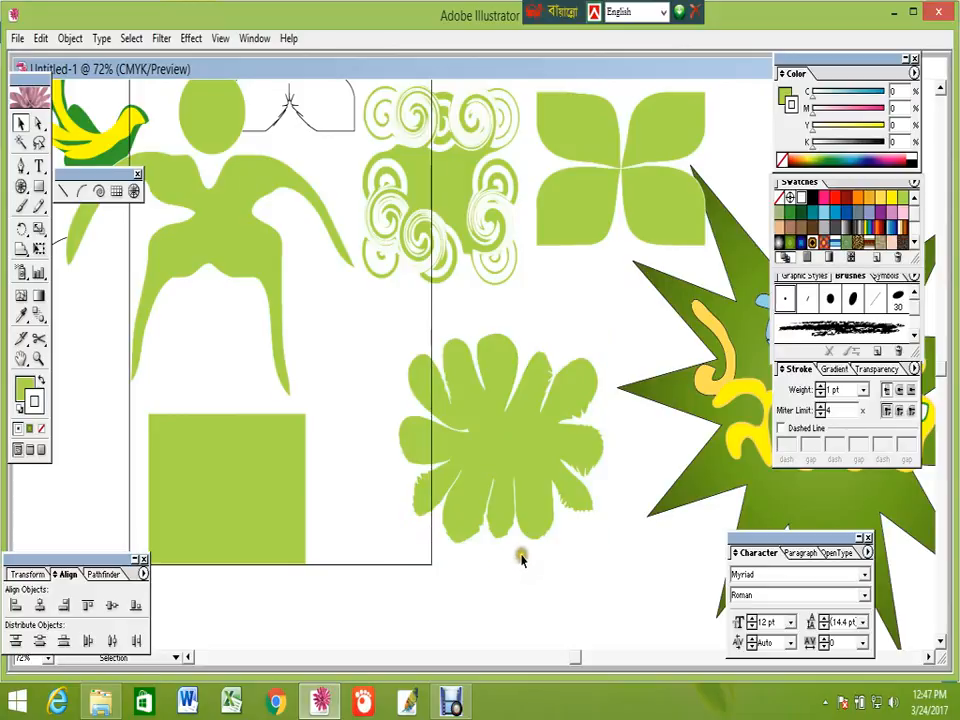
Clear the space under the swirled shape by moving the flower to the artboard's lower-left edge and deleting the plain rectangle
click(541, 460)
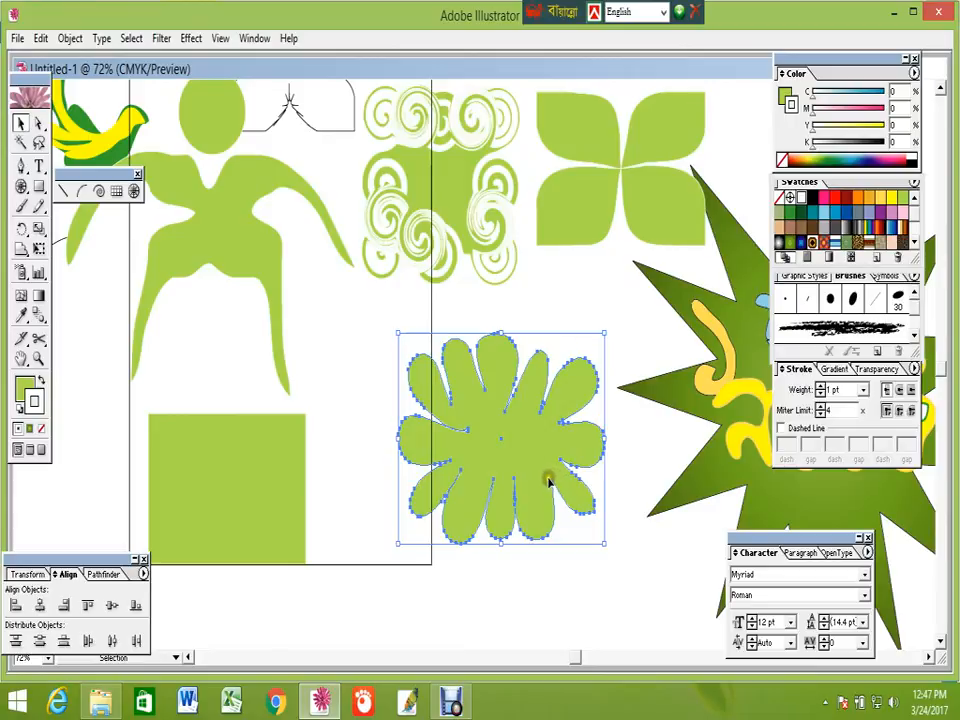
drag(522, 483, 112, 541)
drag(238, 497, 452, 508)
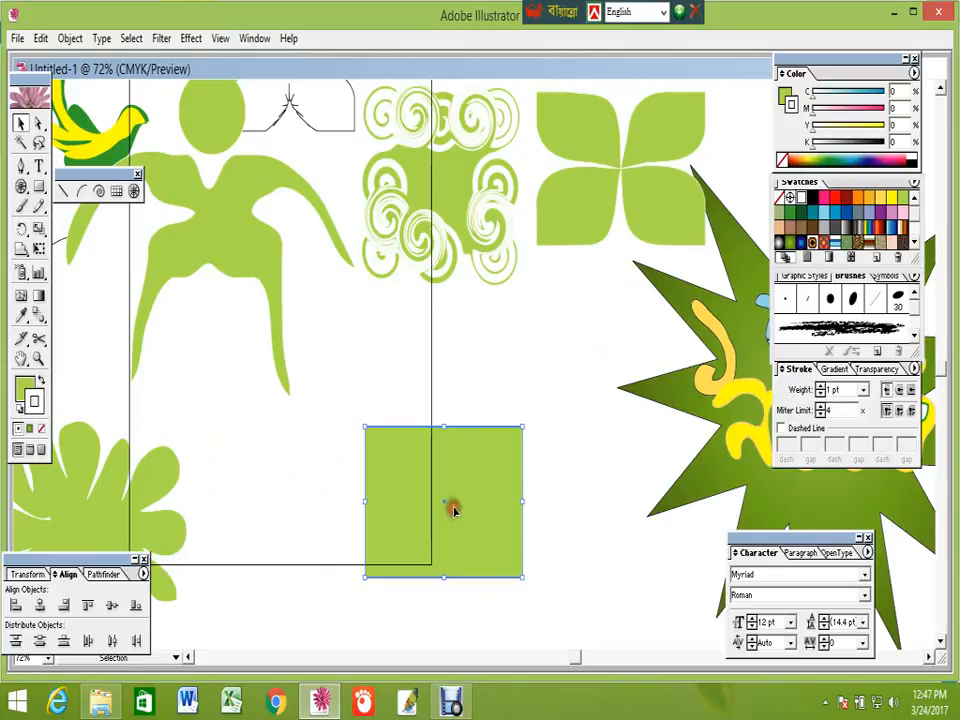
key(Delete)
Move the four-petal shape below the swirled shape and activate the Scallop tool for it
drag(604, 180, 426, 495)
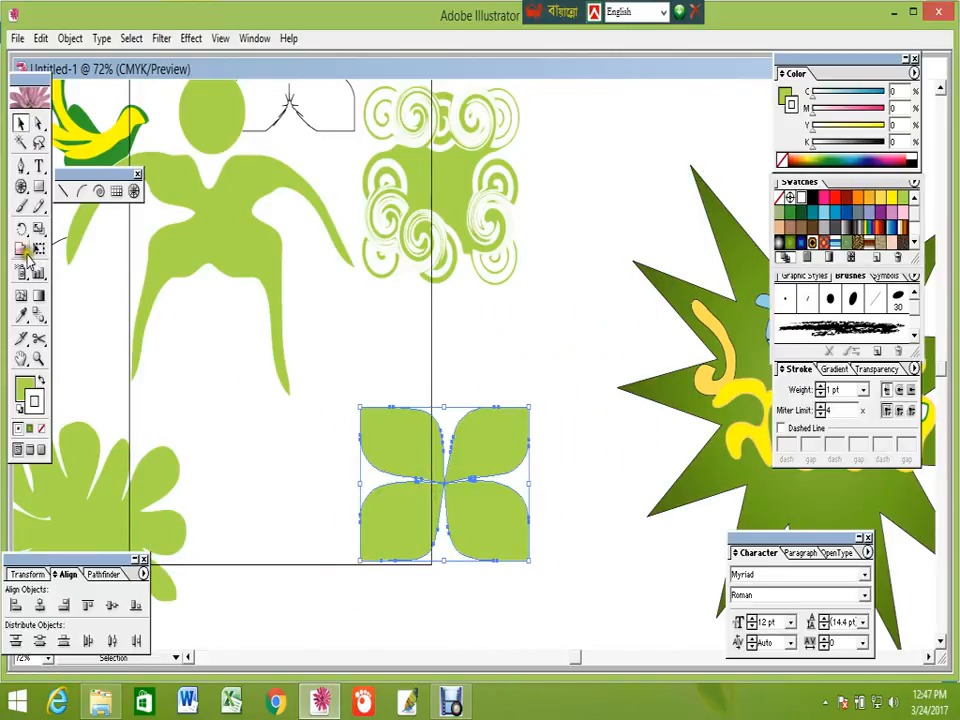
drag(26, 252, 106, 262)
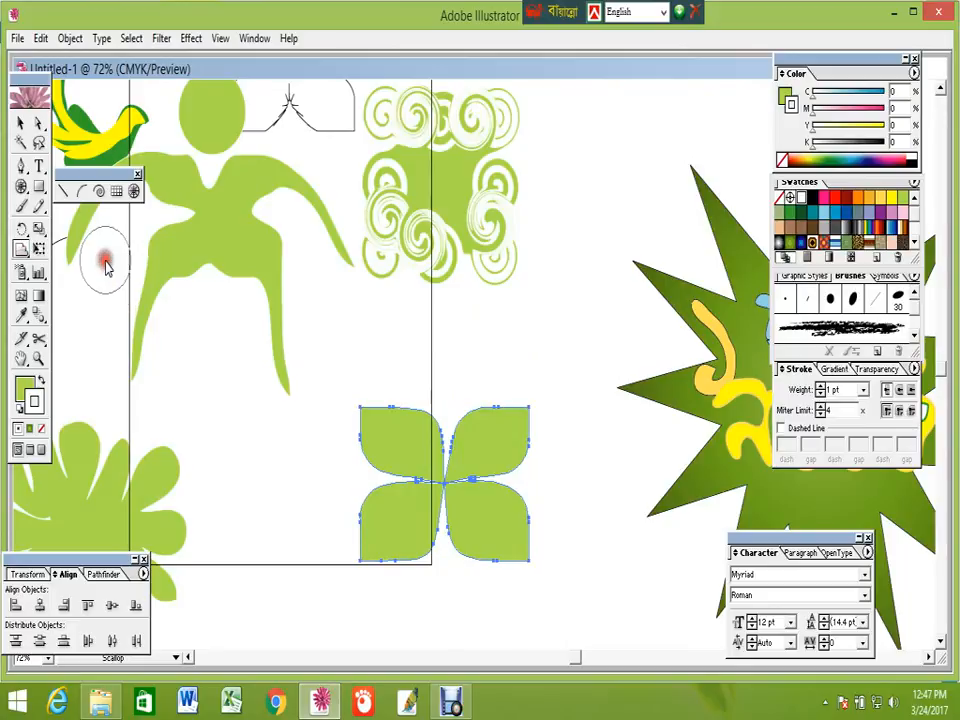
drag(21, 249, 100, 260)
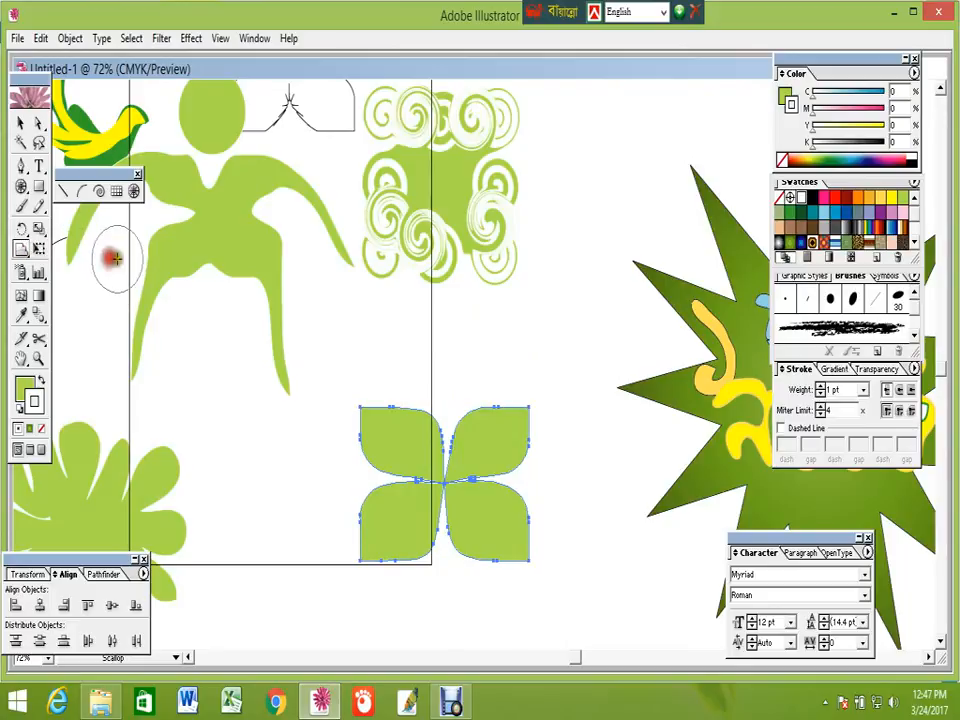
Try scalloping the left petals' outlines and the bottom edges of both lower petals on the four-petal shape
mouse_move(464, 492)
mouse_down()
mouse_move(454, 435)
mouse_move(452, 444)
mouse_move(381, 401)
mouse_move(366, 424)
mouse_move(363, 518)
mouse_up()
click(377, 560)
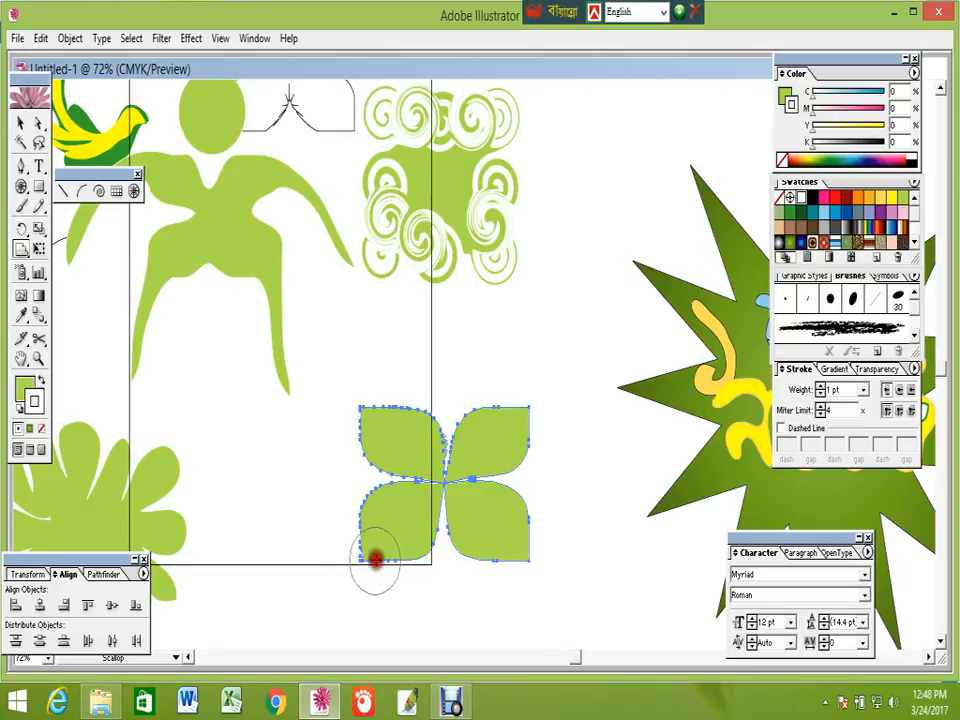
click(403, 559)
click(422, 558)
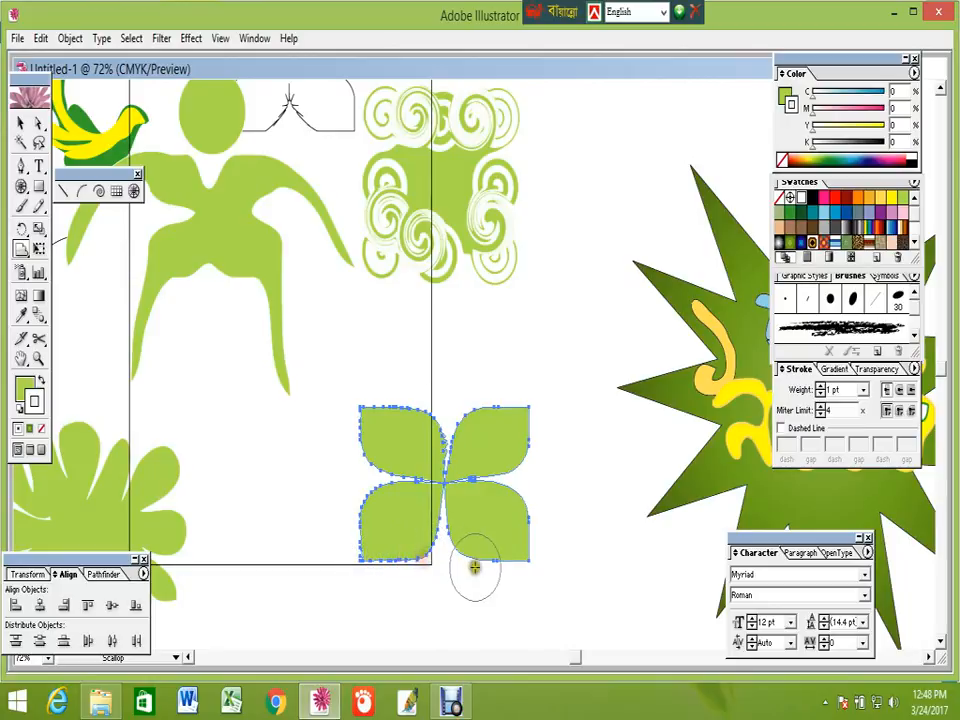
click(458, 556)
click(493, 562)
click(514, 560)
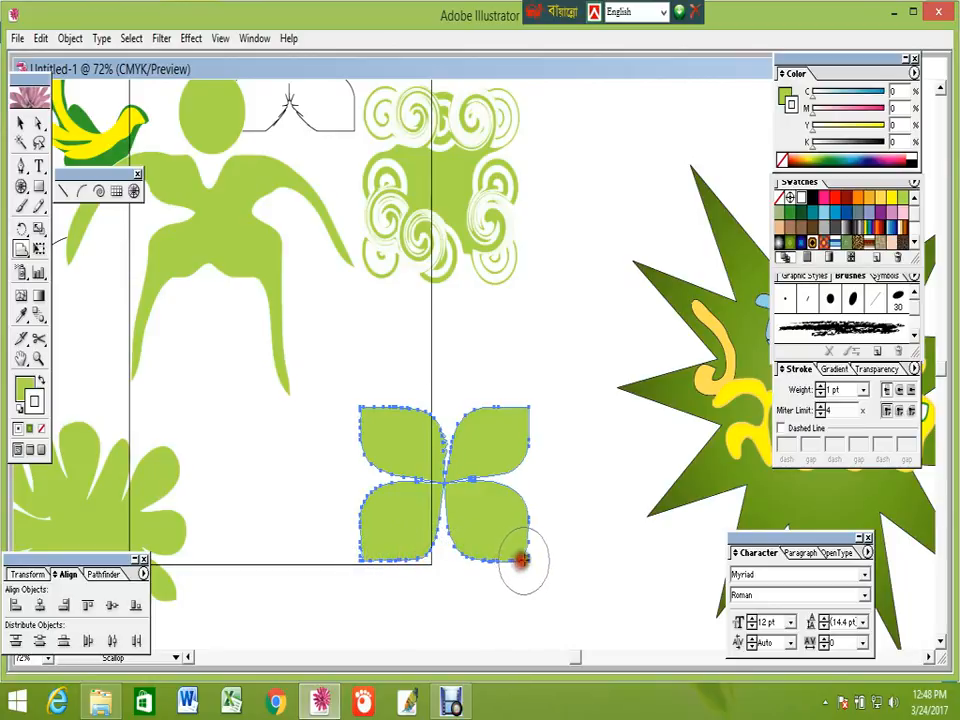
Continue scalloping the right petals' outer edges and the top edges, and deselect the four-petal shape
click(517, 542)
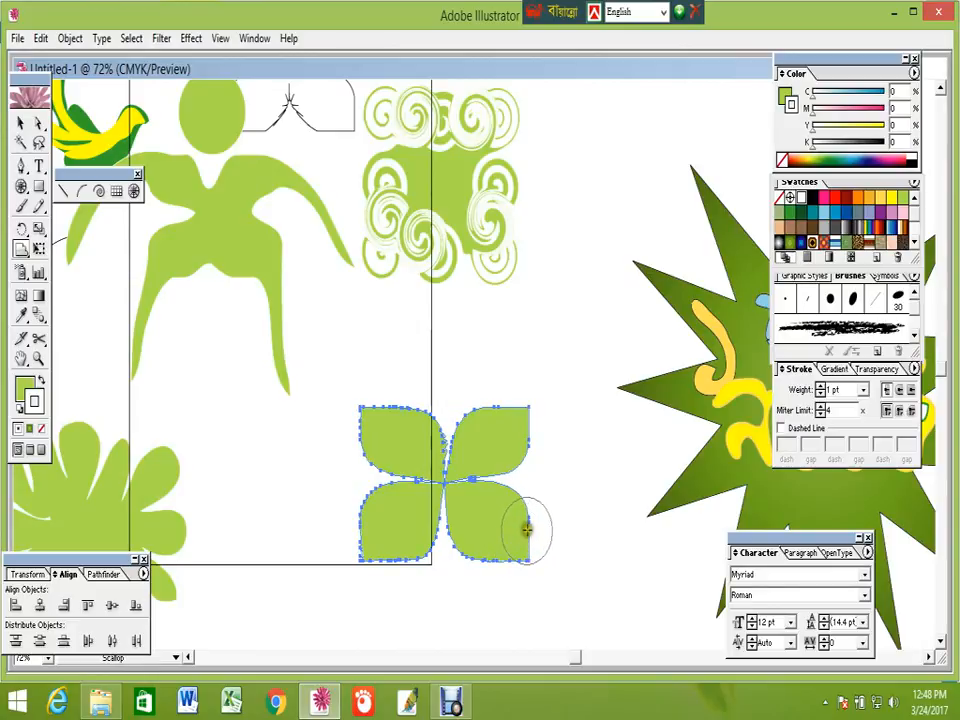
click(521, 519)
click(511, 463)
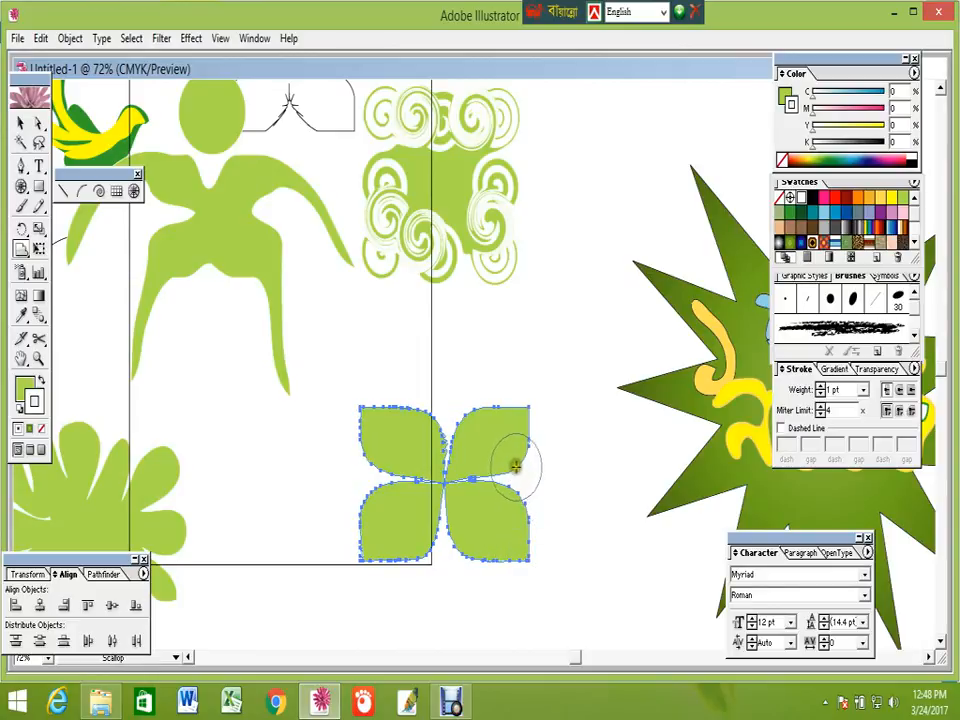
click(527, 440)
click(522, 405)
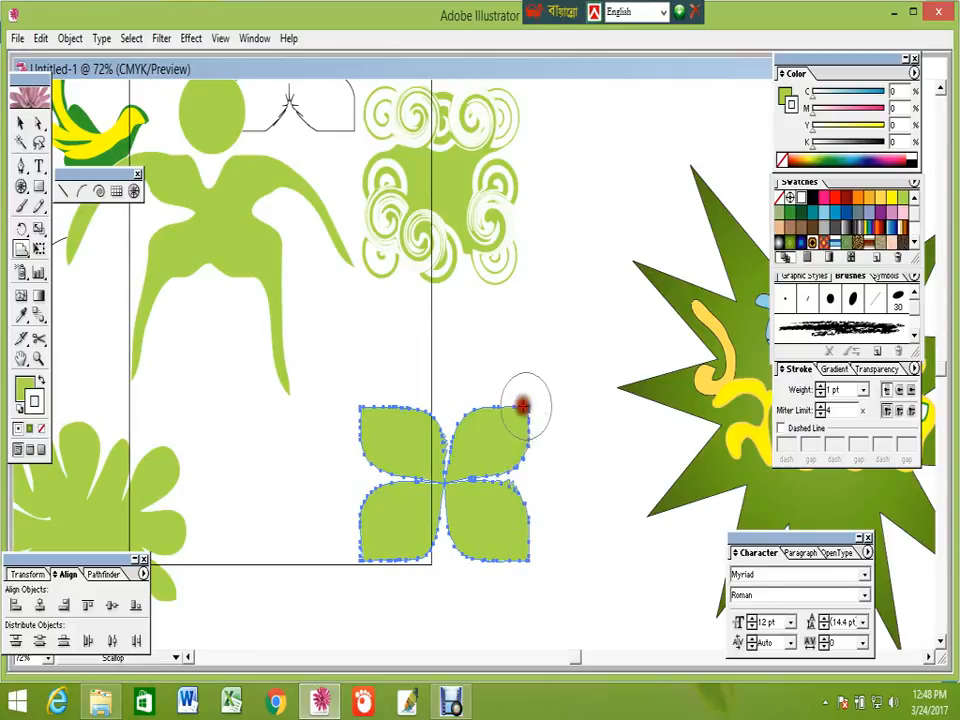
click(467, 406)
click(456, 420)
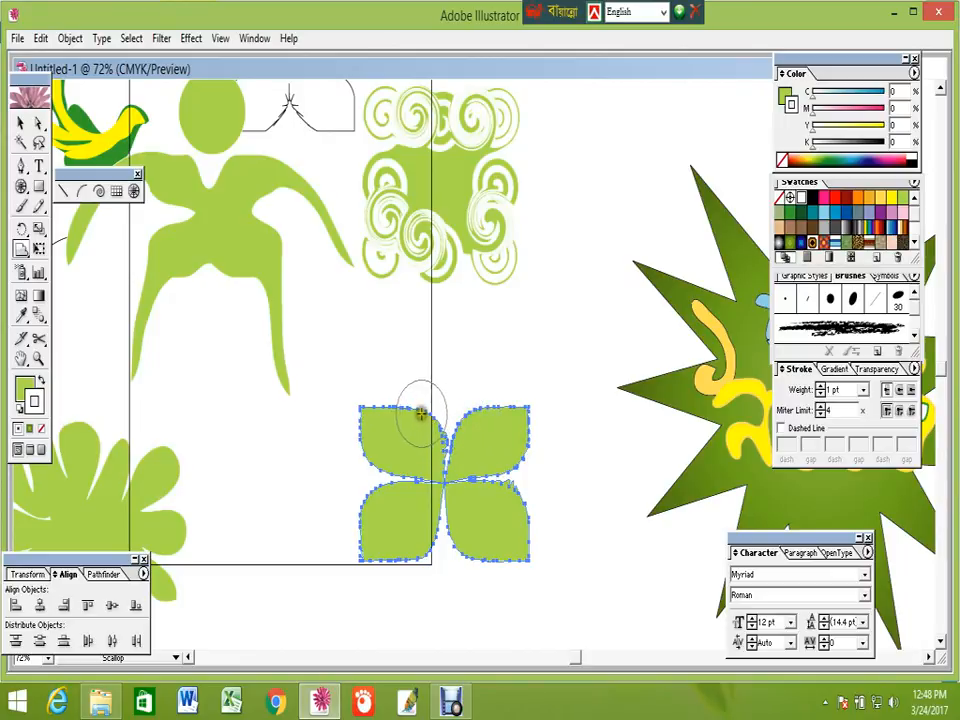
click(421, 404)
click(20, 122)
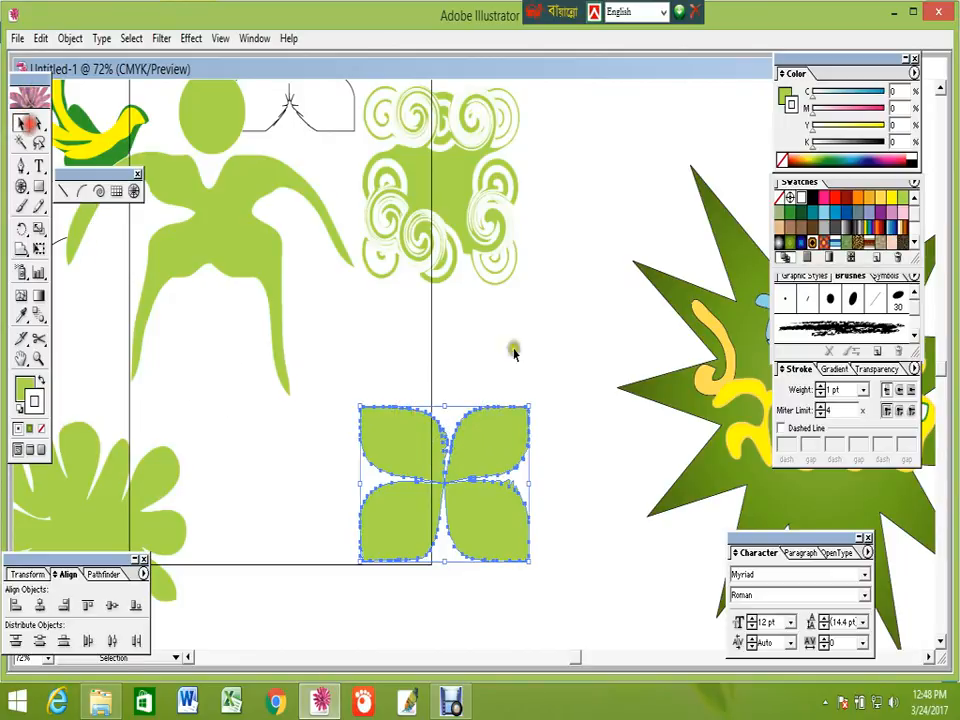
click(602, 437)
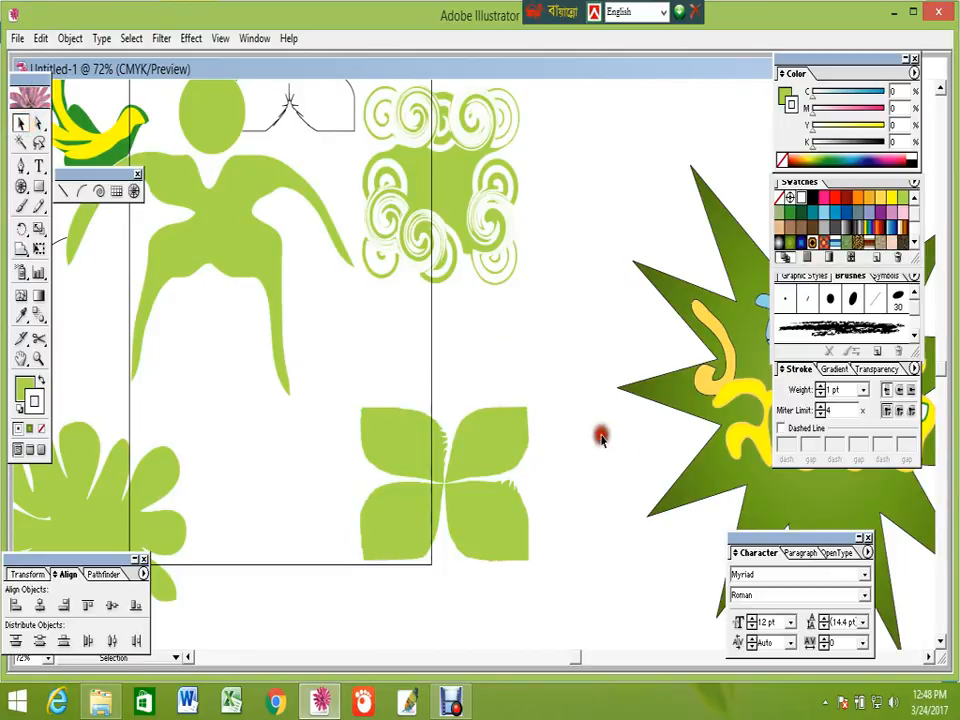
Scallop the restored four-petal shape along its bottom edges and in the vertical and horizontal gaps between the petals
click(530, 565)
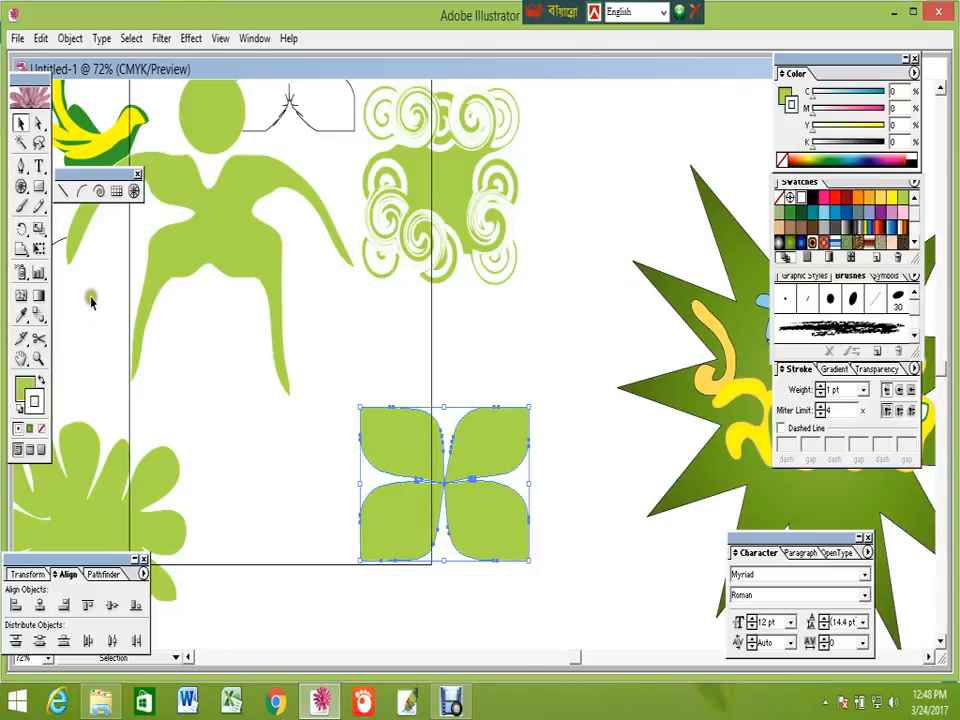
click(22, 252)
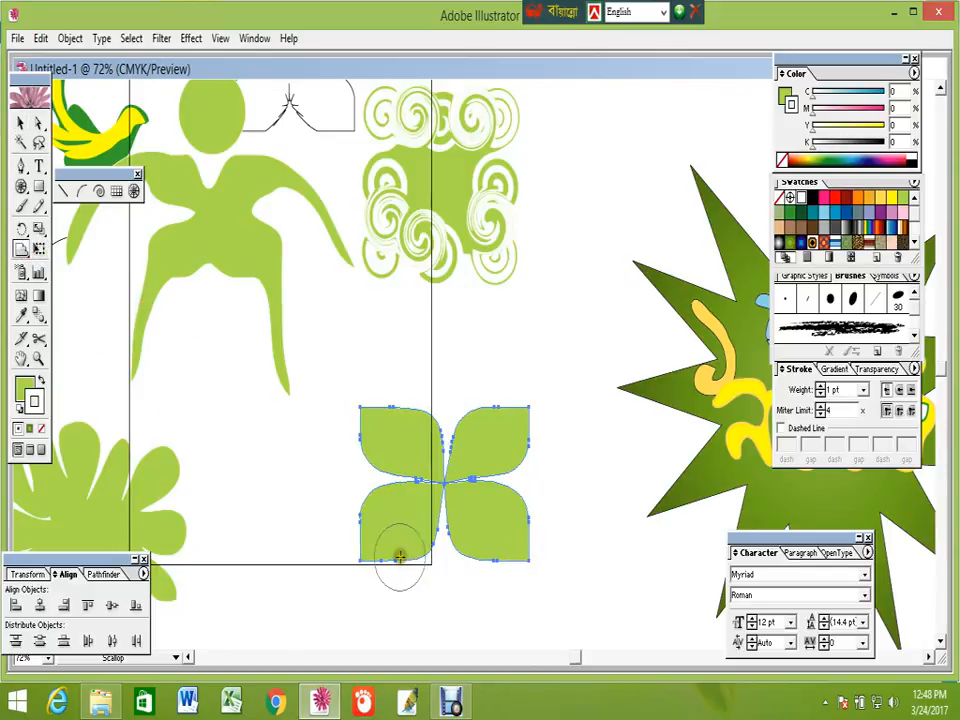
click(395, 561)
click(494, 560)
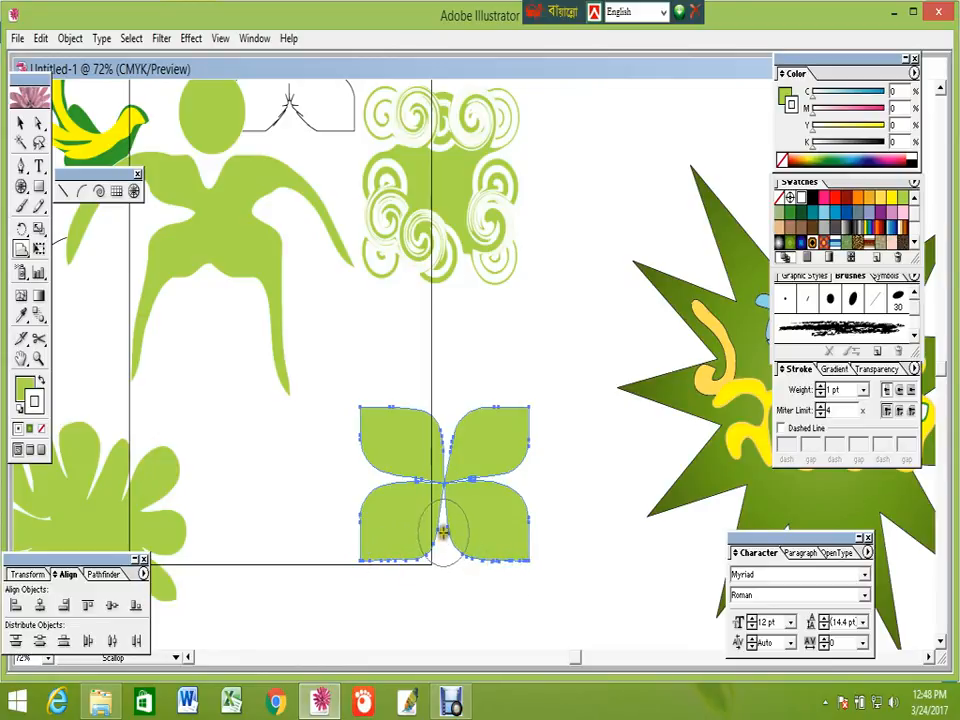
drag(443, 532, 447, 444)
click(389, 480)
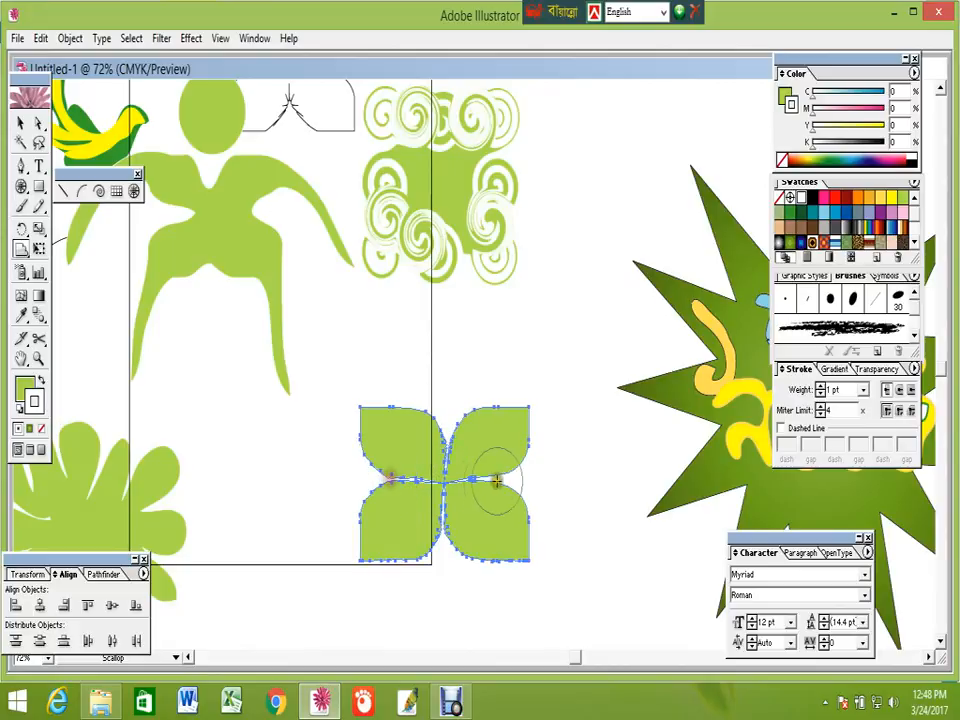
click(490, 478)
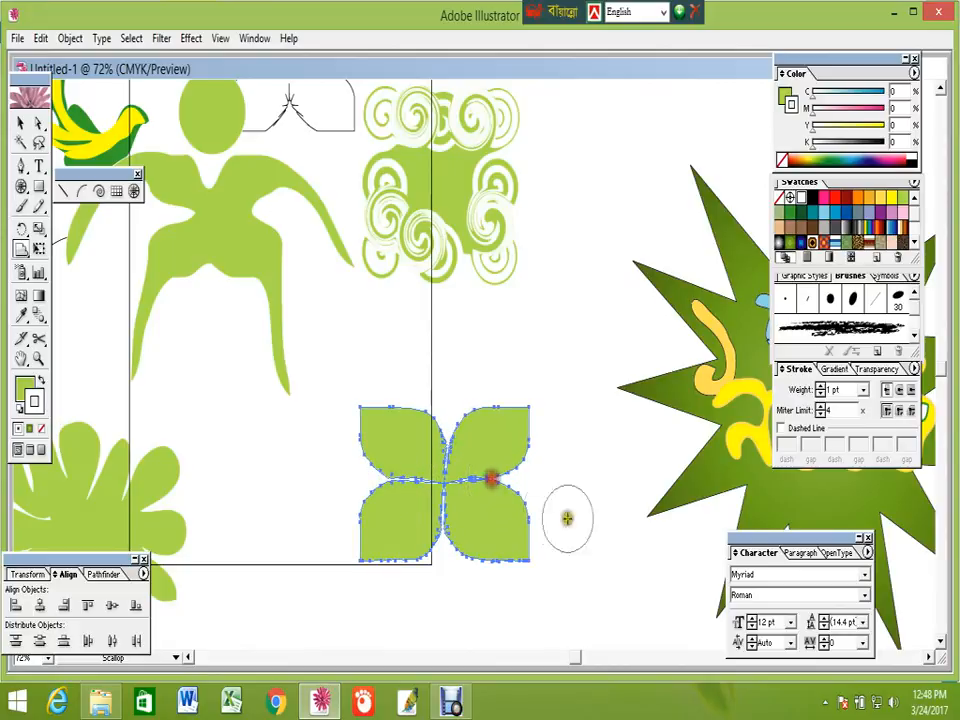
Move the scalloped four-petal shape up and slightly right, leaving it deselected
click(21, 122)
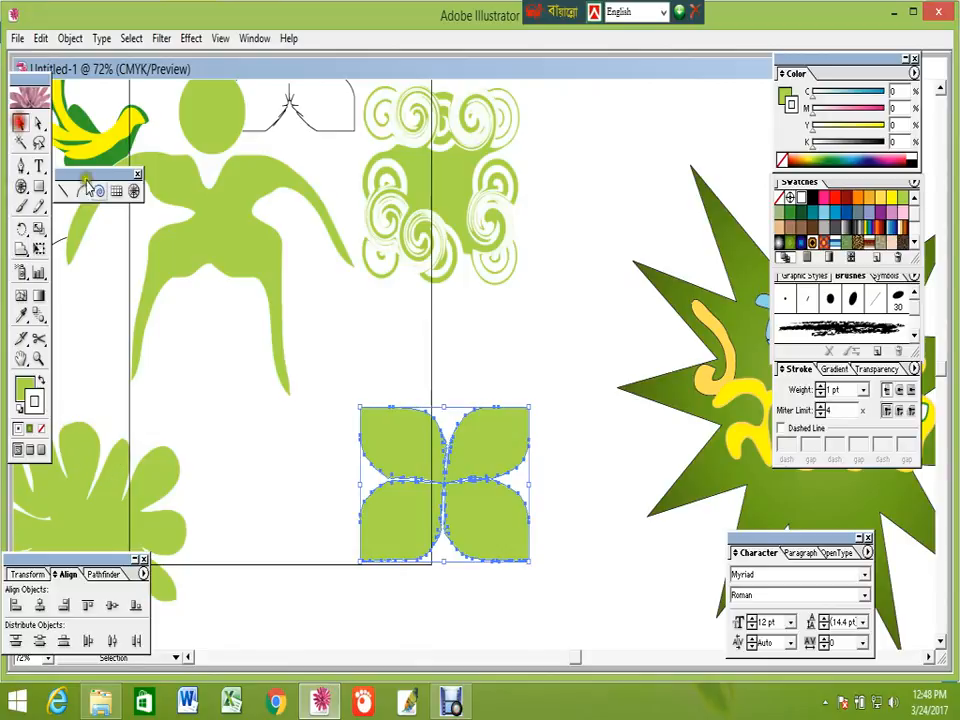
click(510, 588)
click(476, 532)
drag(476, 532, 492, 476)
click(549, 568)
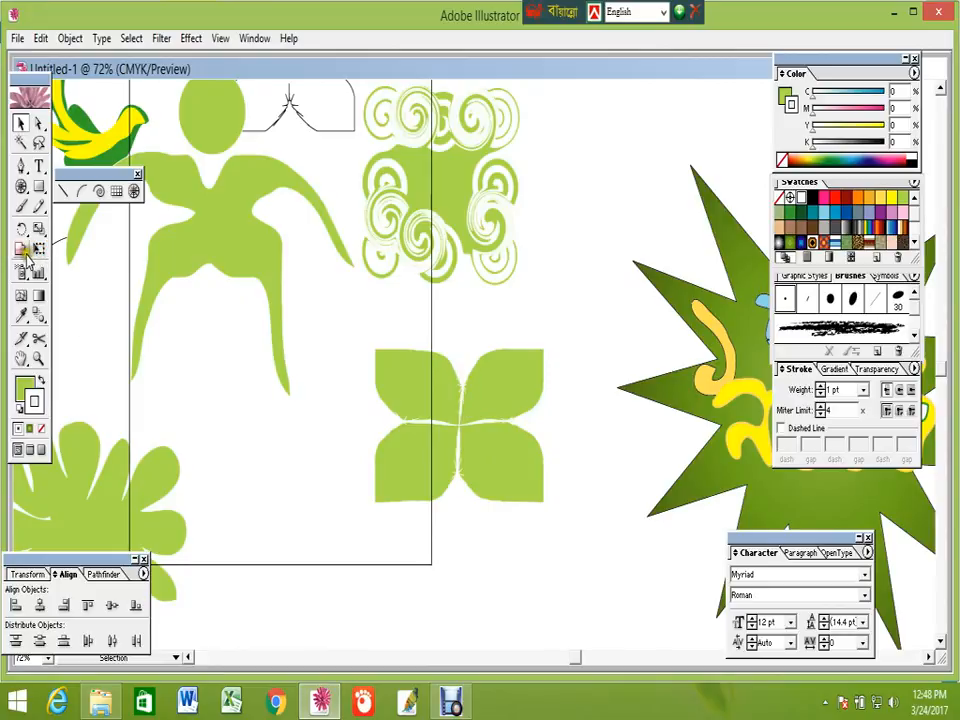
Undo the four-petal shape's move and scalloping, stepping back until the plain petals and the green square are restored
drag(25, 252, 105, 255)
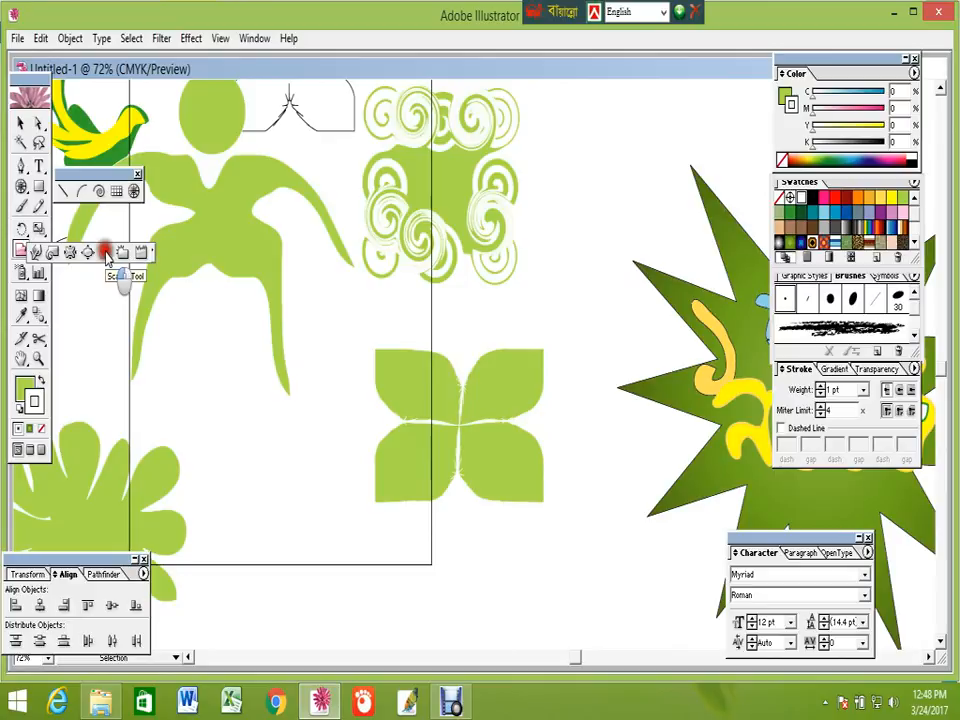
drag(105, 255, 105, 255)
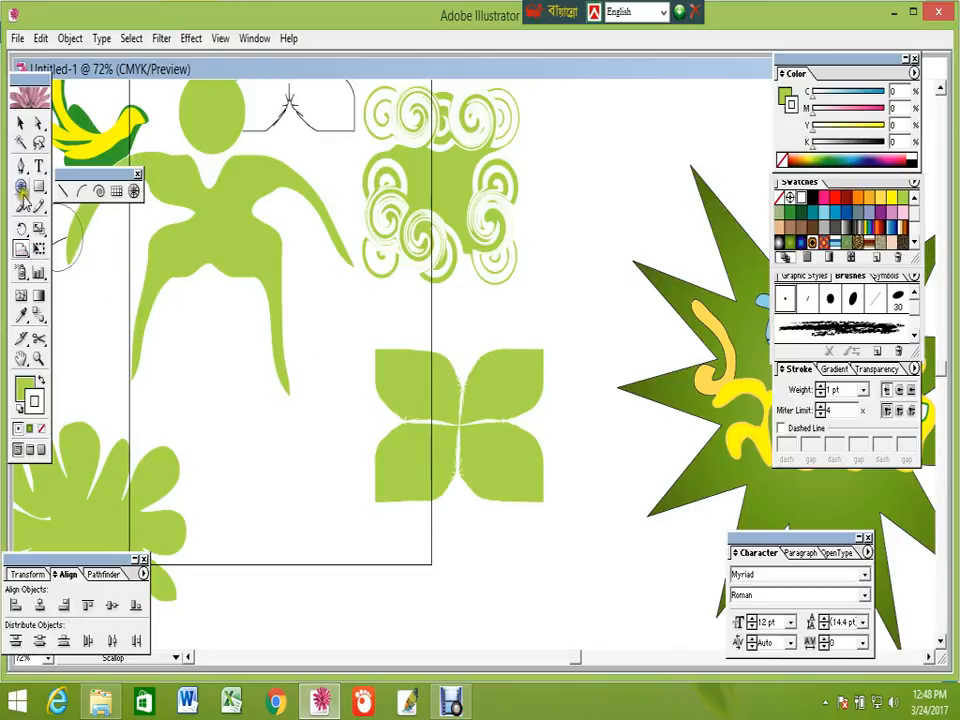
click(19, 122)
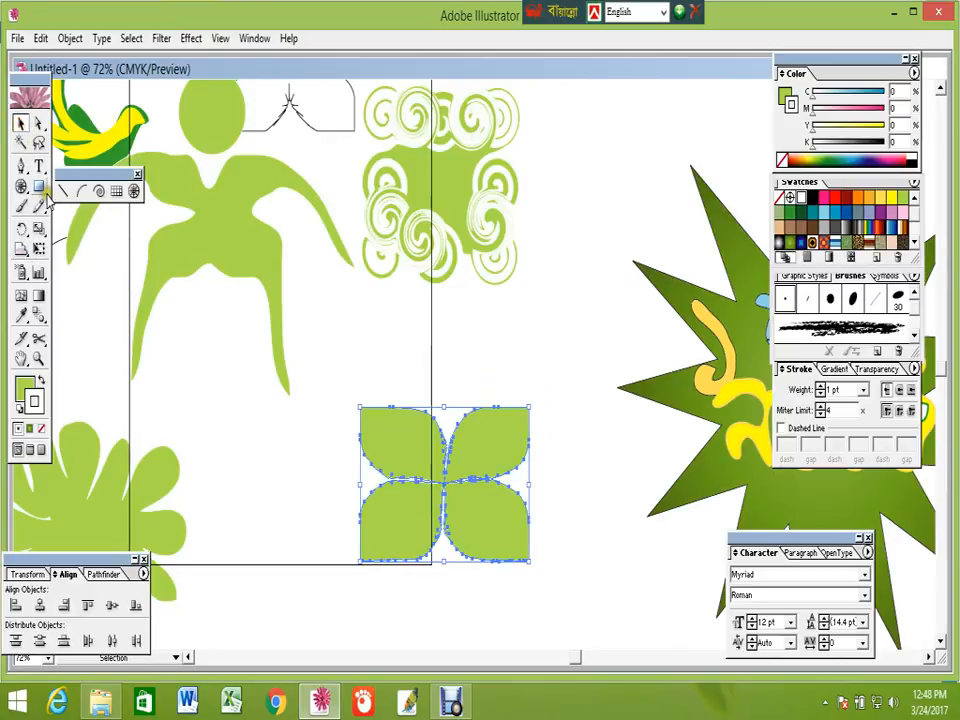
key(ctrl+z)
key(ctrl+z)
key(ctrl+z)
key(ctrl+z)
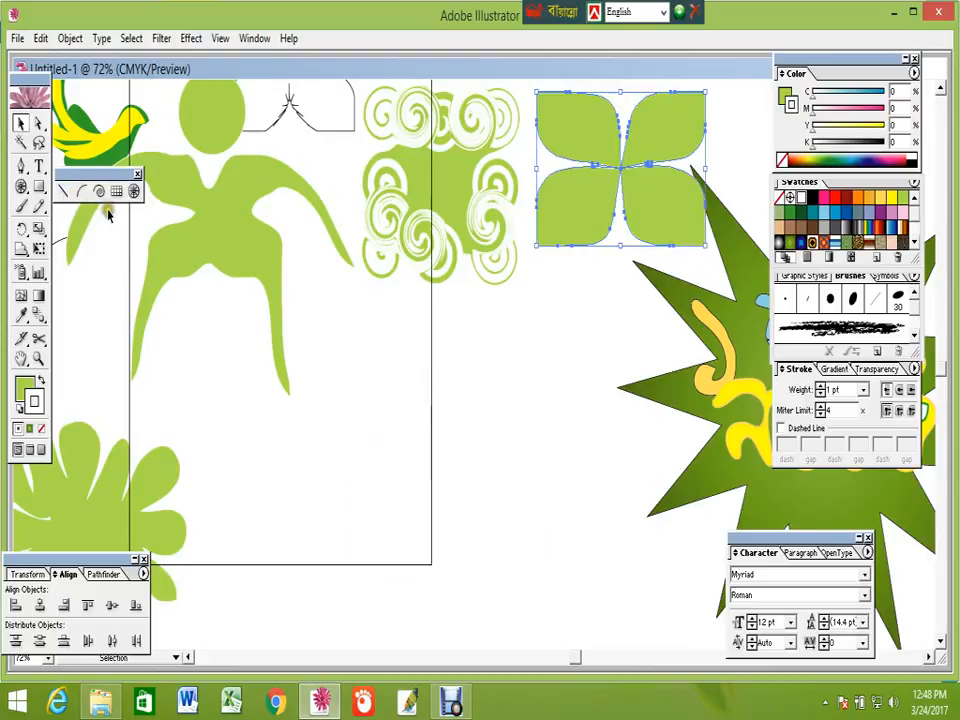
key(ctrl+z)
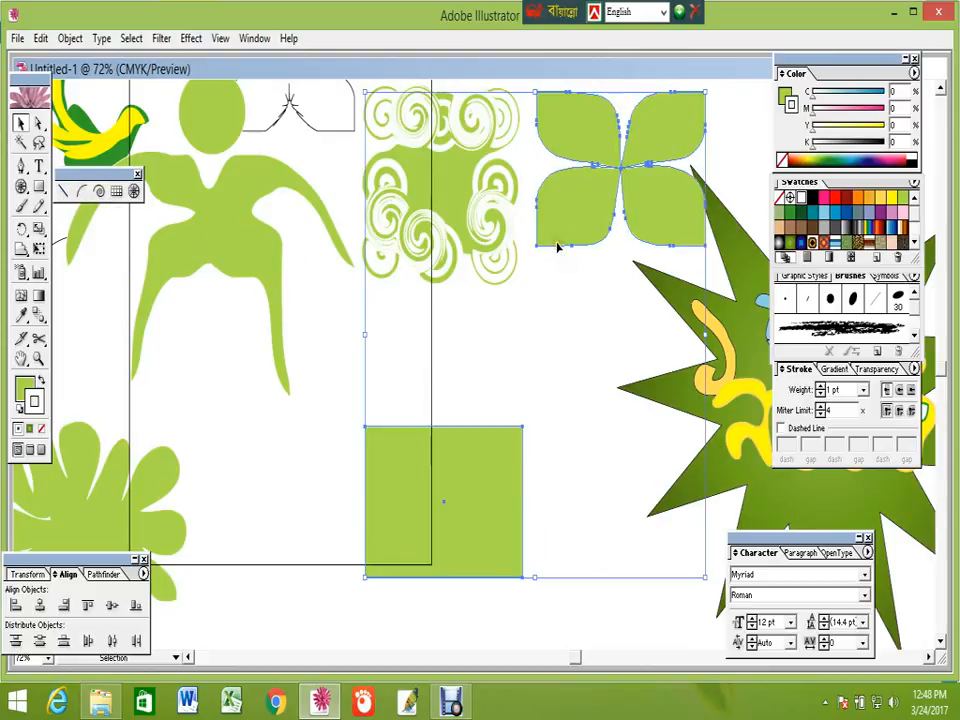
Delete the green square below the swirled shape
click(546, 441)
click(477, 497)
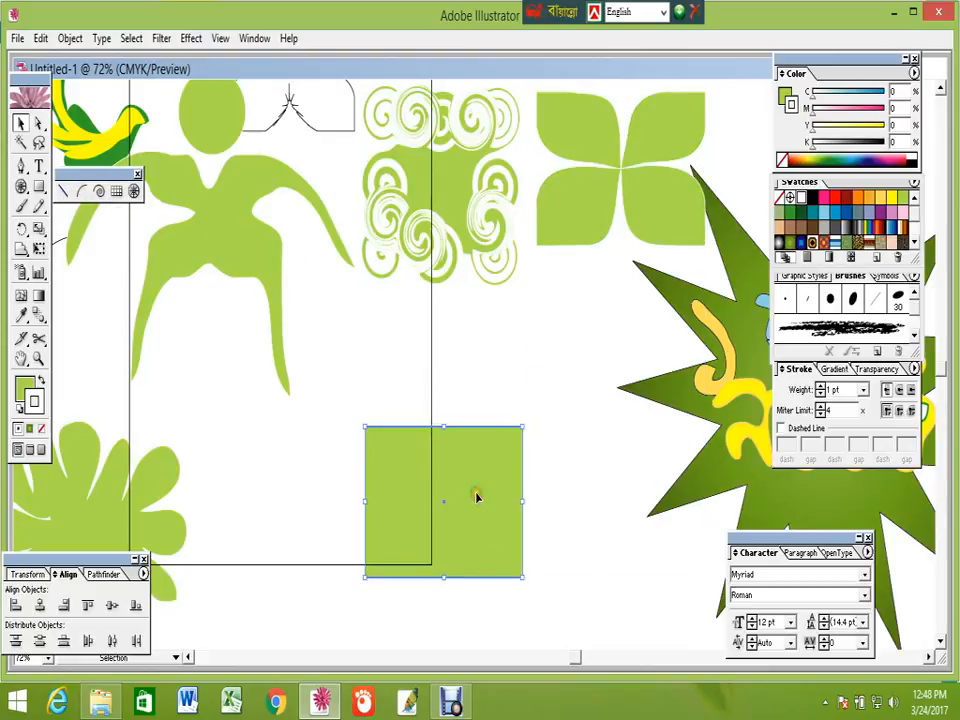
key(Delete)
Move the plain four-petal shape down beside the figure's legs and place a copy of it beside the swirled shape
drag(572, 212, 363, 472)
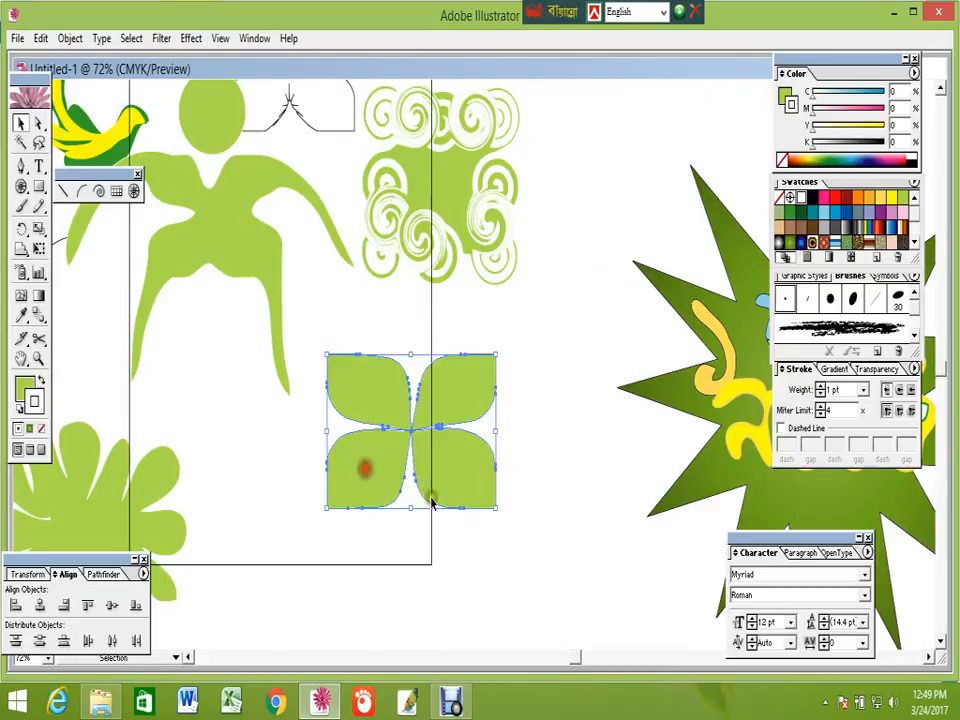
click(557, 560)
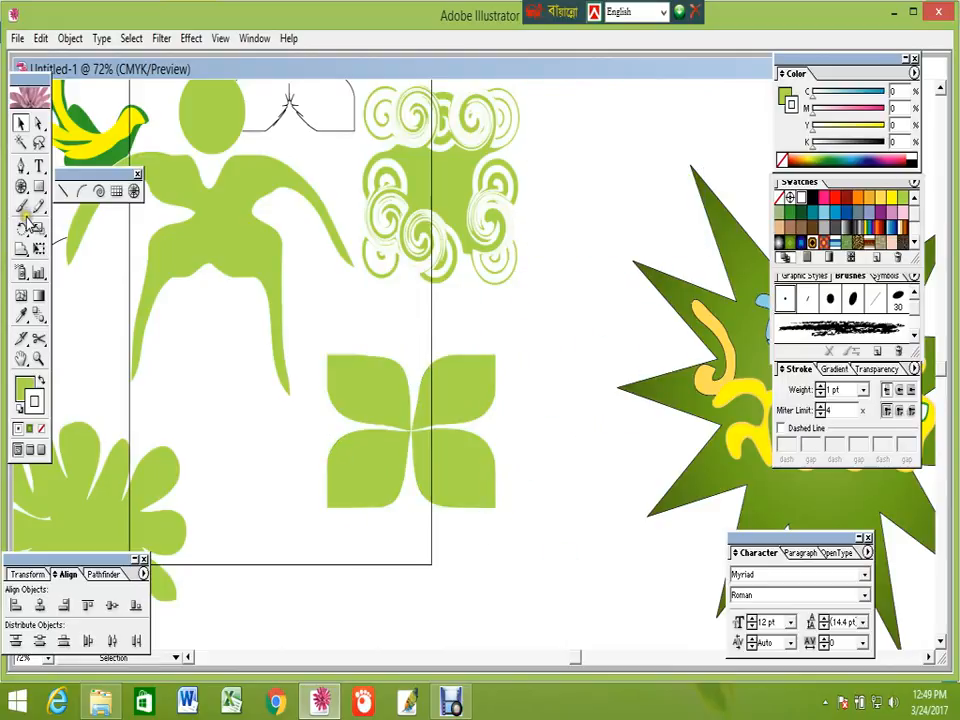
drag(372, 470, 566, 252)
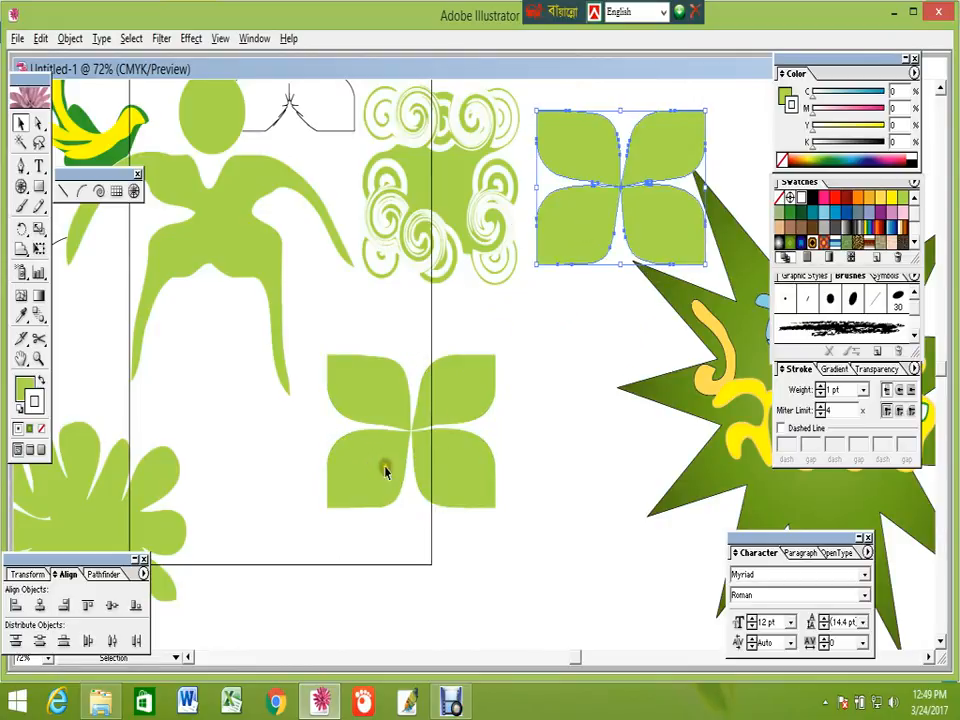
Crystallize the outer corner of the upper-left petal on the lower four-petal shape
click(386, 471)
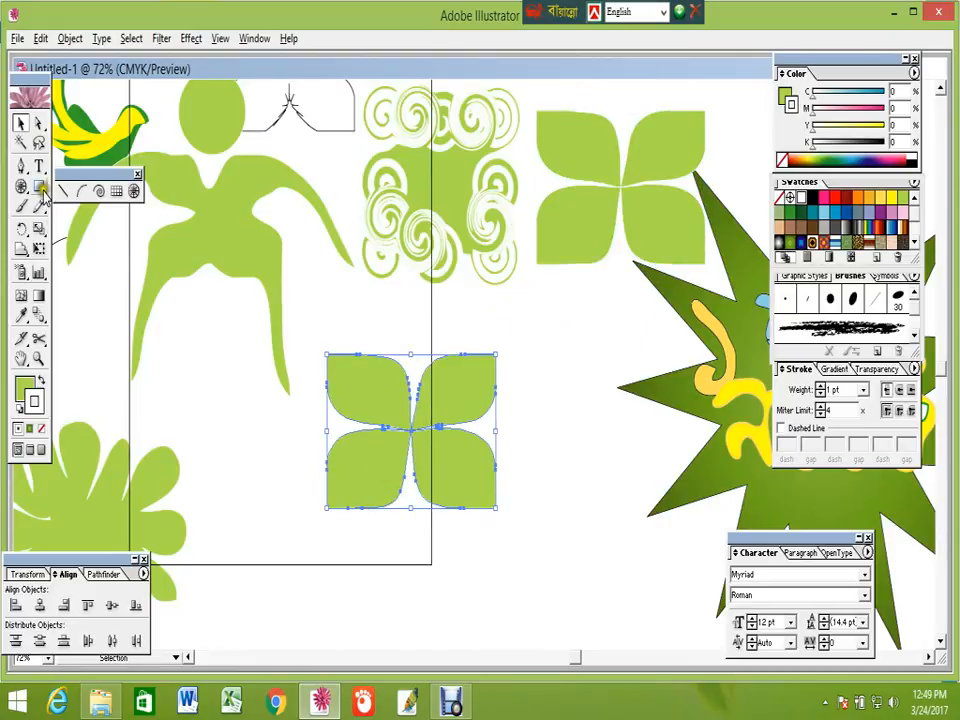
drag(20, 250, 122, 256)
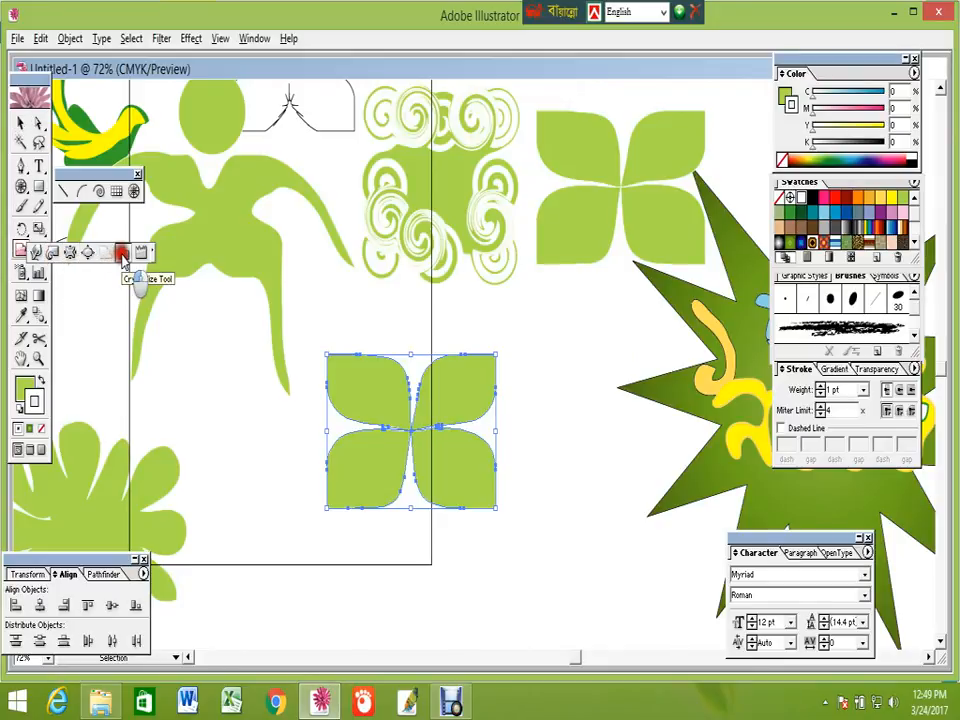
drag(122, 256, 122, 256)
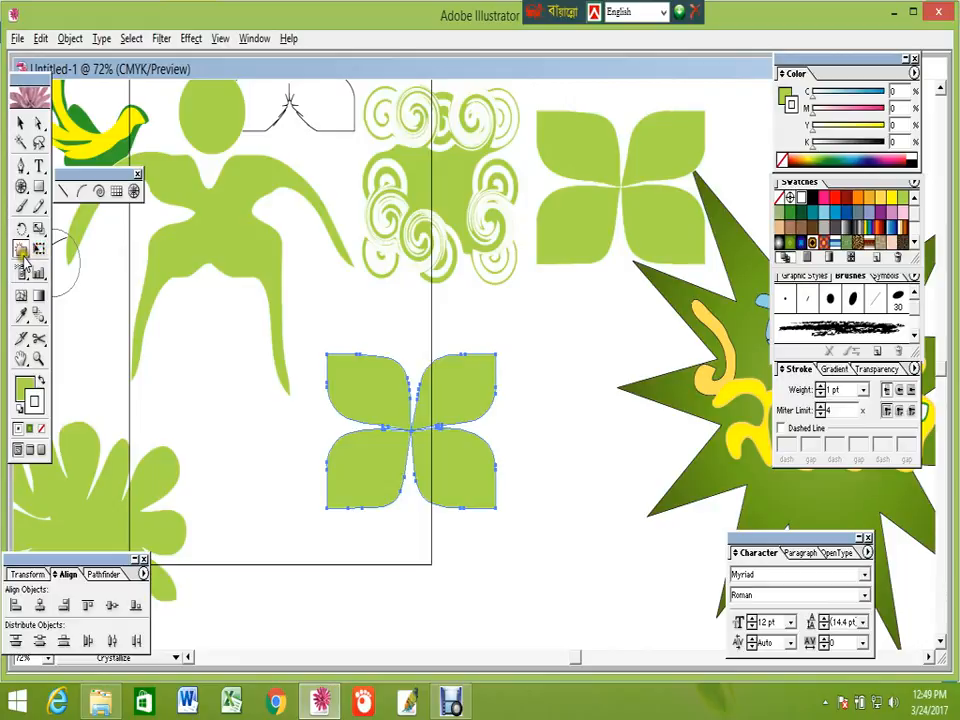
mouse_move(22, 252)
mouse_down()
mouse_move(100, 258)
mouse_move(88, 257)
mouse_up()
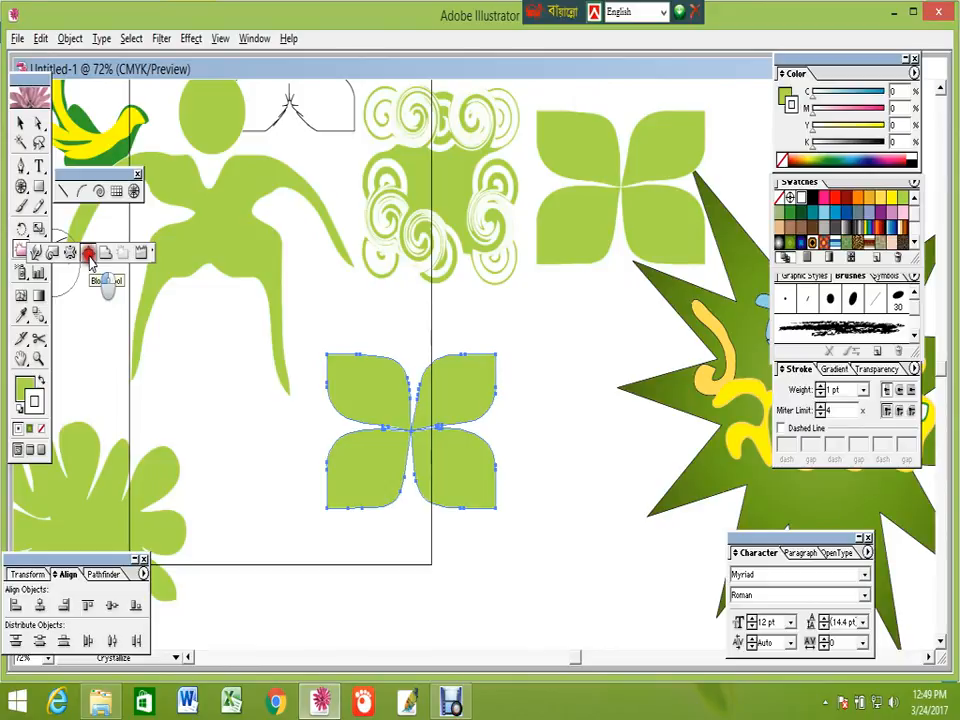
drag(90, 257, 121, 258)
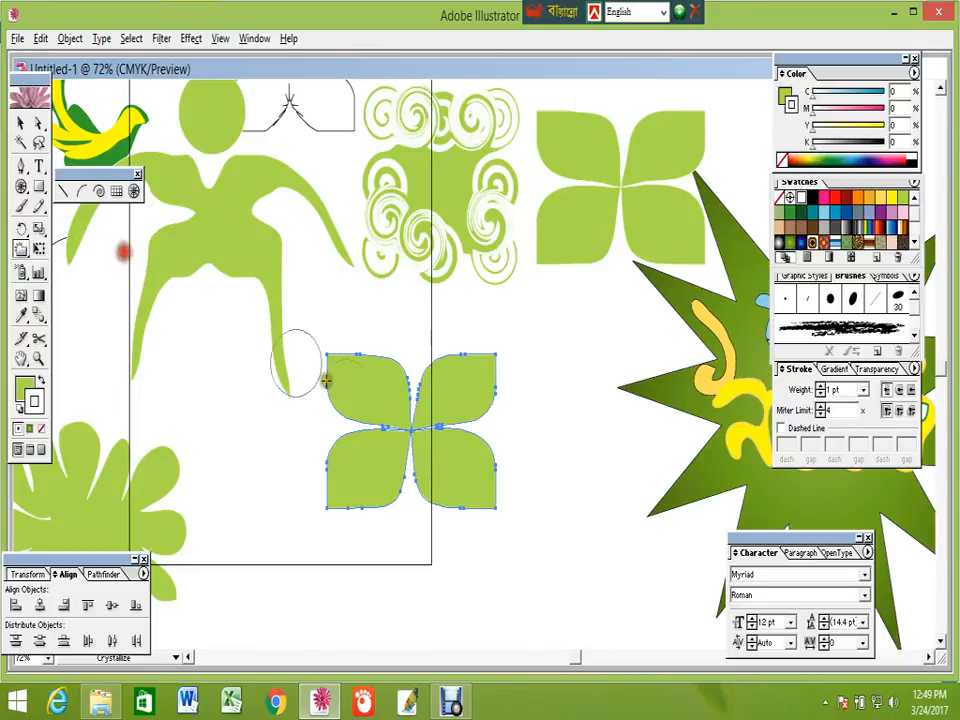
click(329, 350)
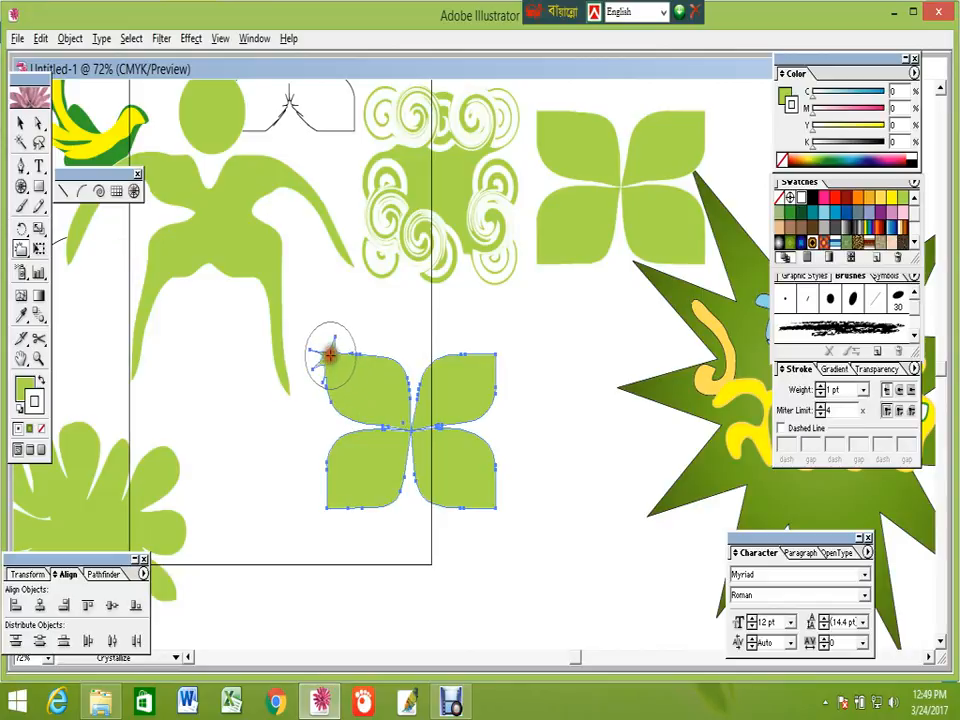
Try crystallizing the upper-right petal's outer corner and inner edge, and undo these strokes
drag(496, 355, 489, 339)
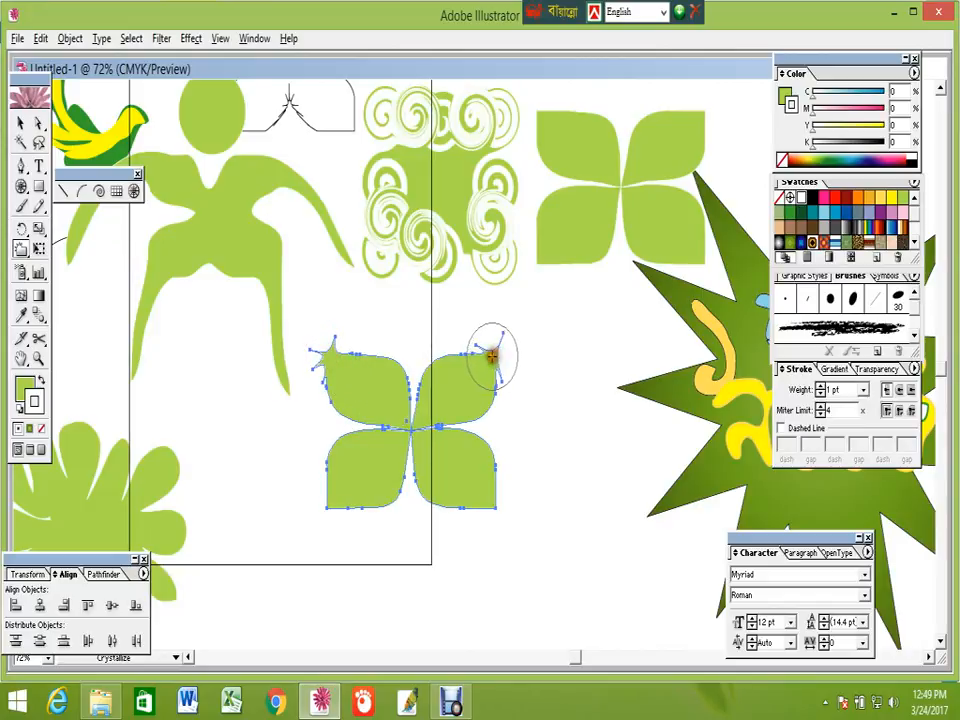
drag(429, 369, 430, 371)
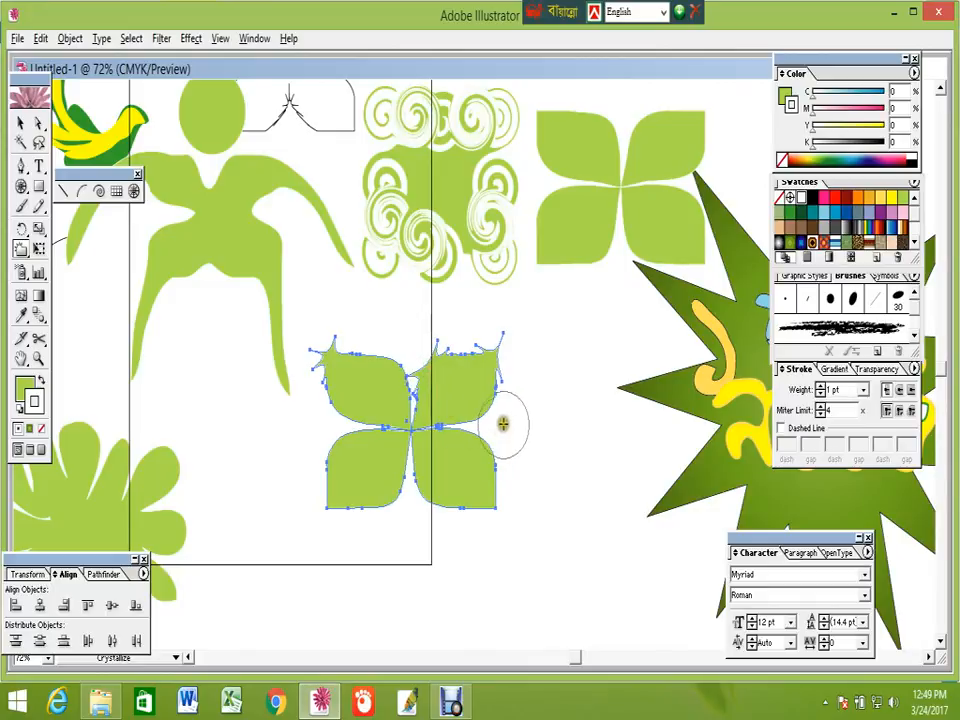
key(ctrl+z)
key(ctrl+z)
key(ctrl+z)
key(v)
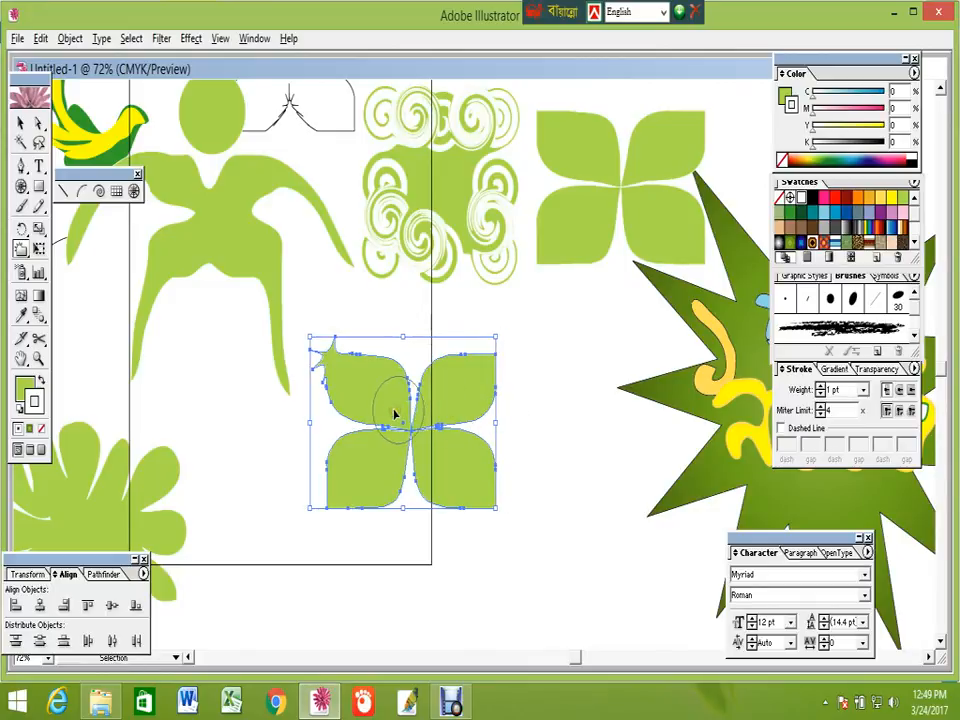